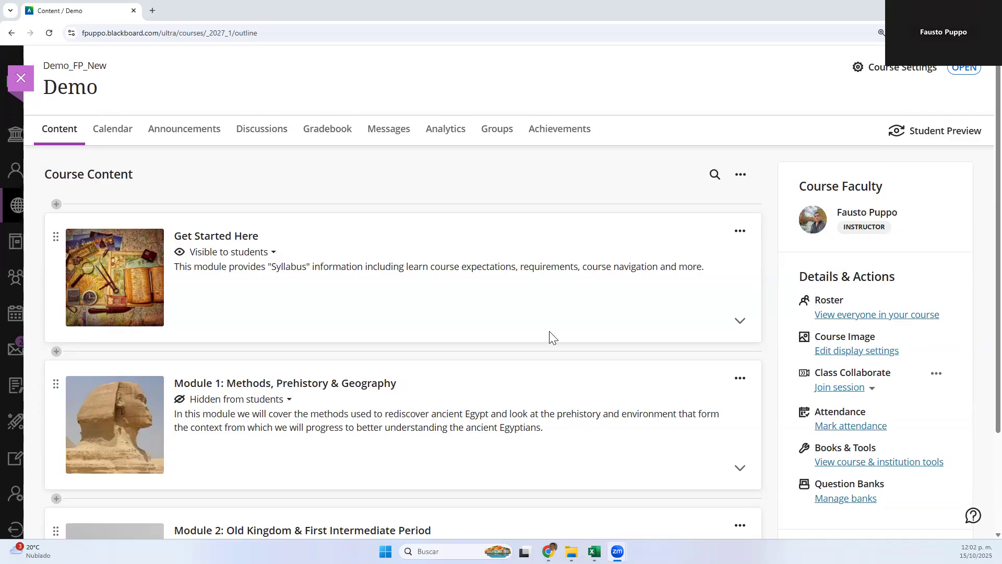
Look over the modules and course details on the Demo course's content page.
scroll(495, 342, down, 3)
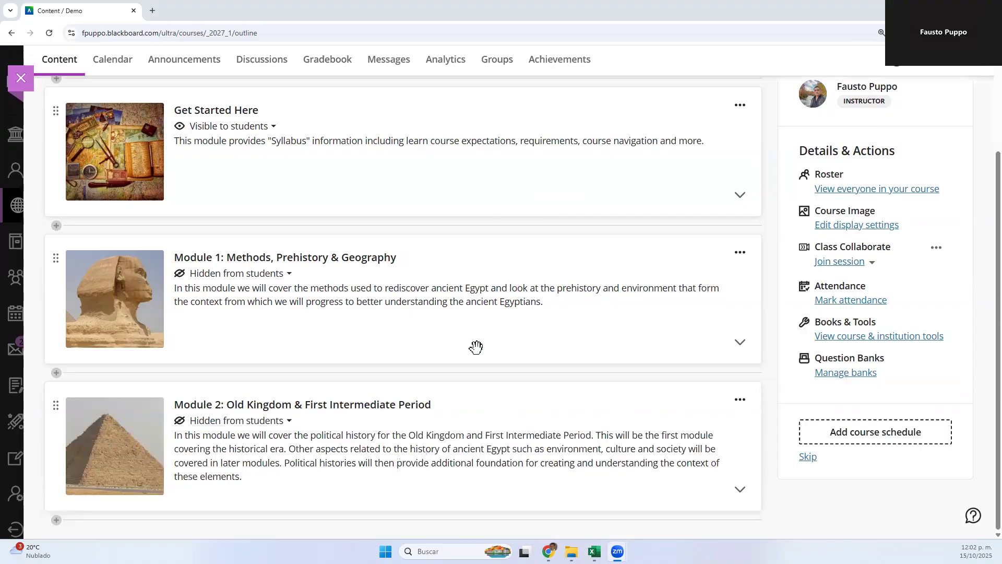
scroll(475, 347, up, 3)
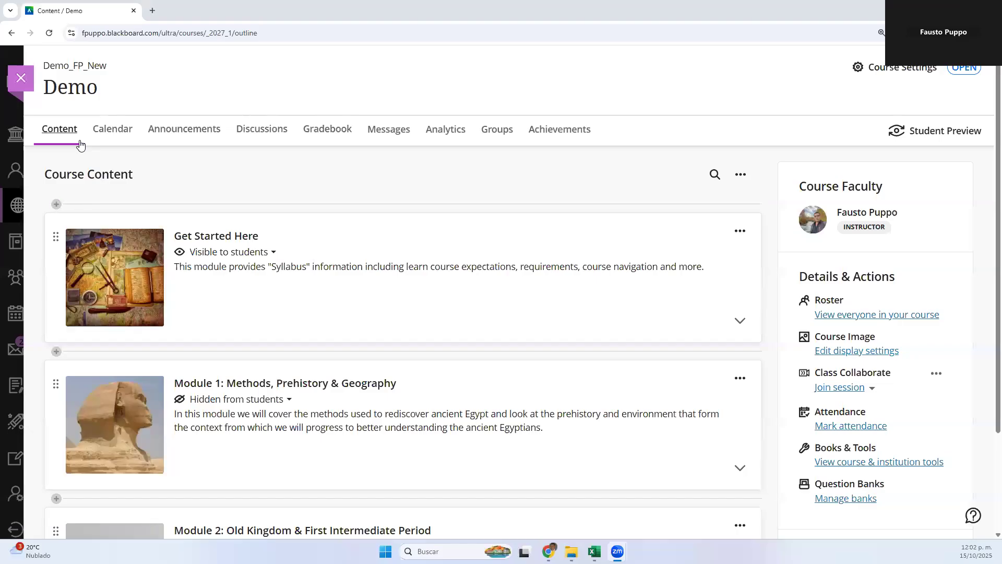
scroll(120, 370, down, 2)
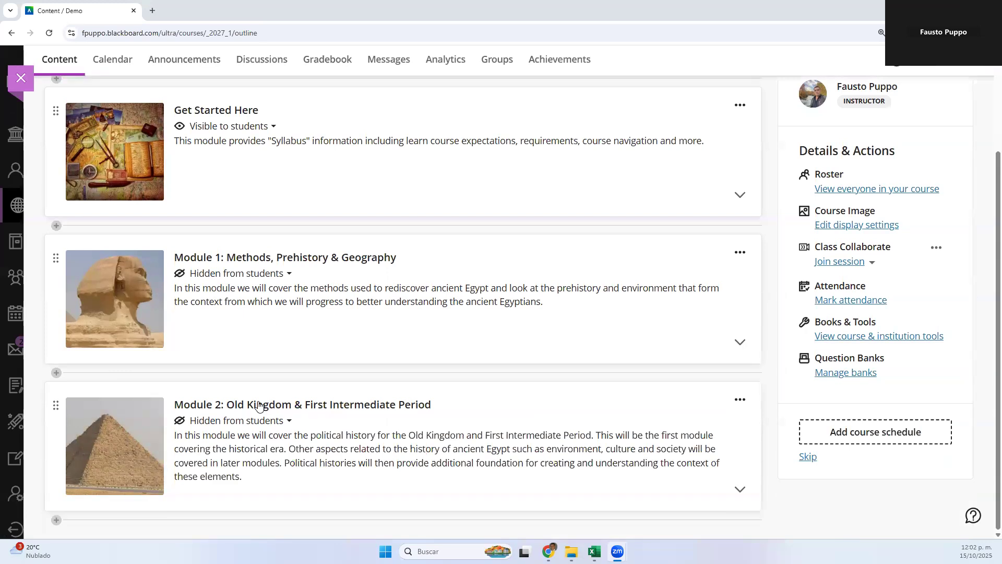
scroll(287, 376, up, 2)
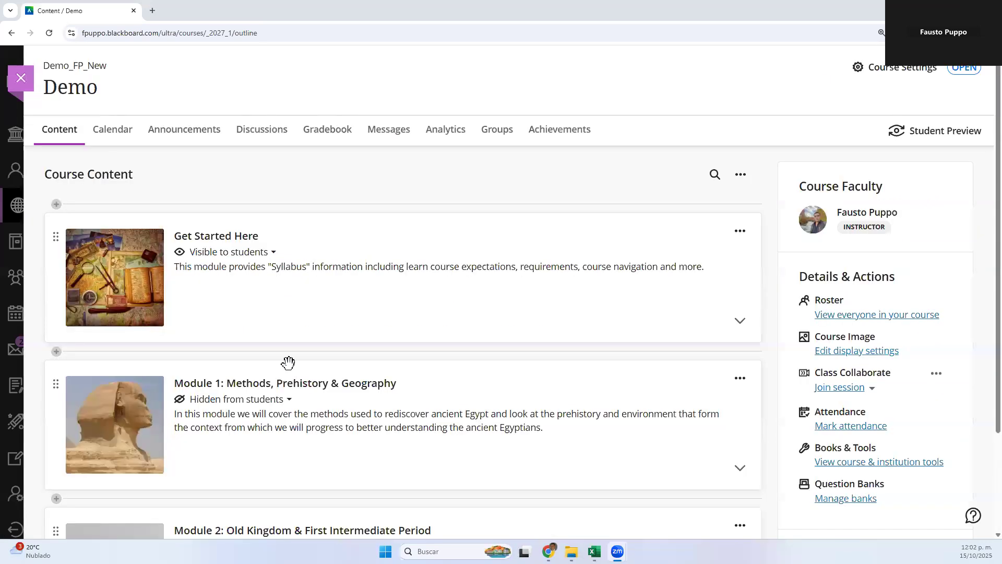
scroll(302, 399, down, 2)
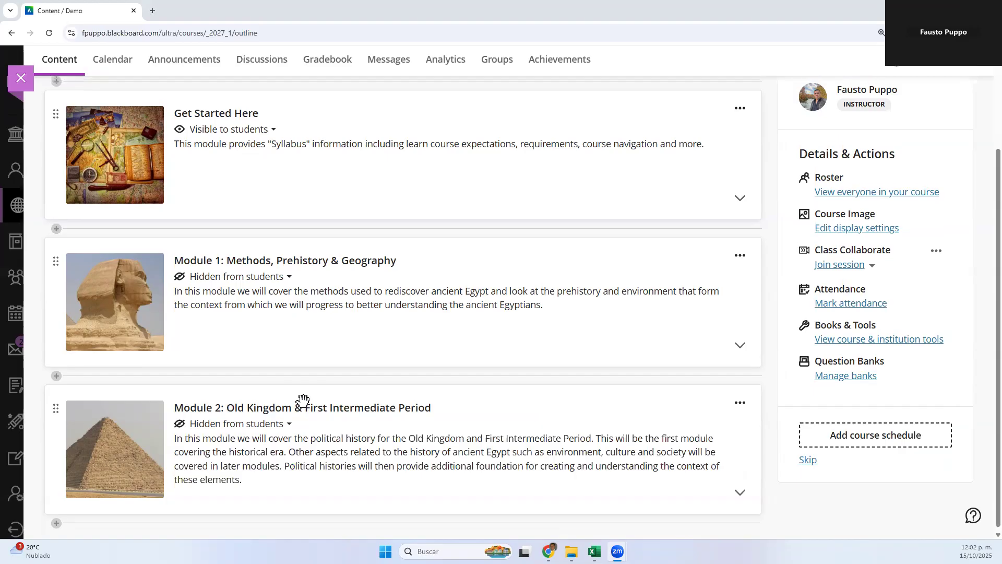
scroll(305, 349, up, 1)
scroll(306, 349, down, 1)
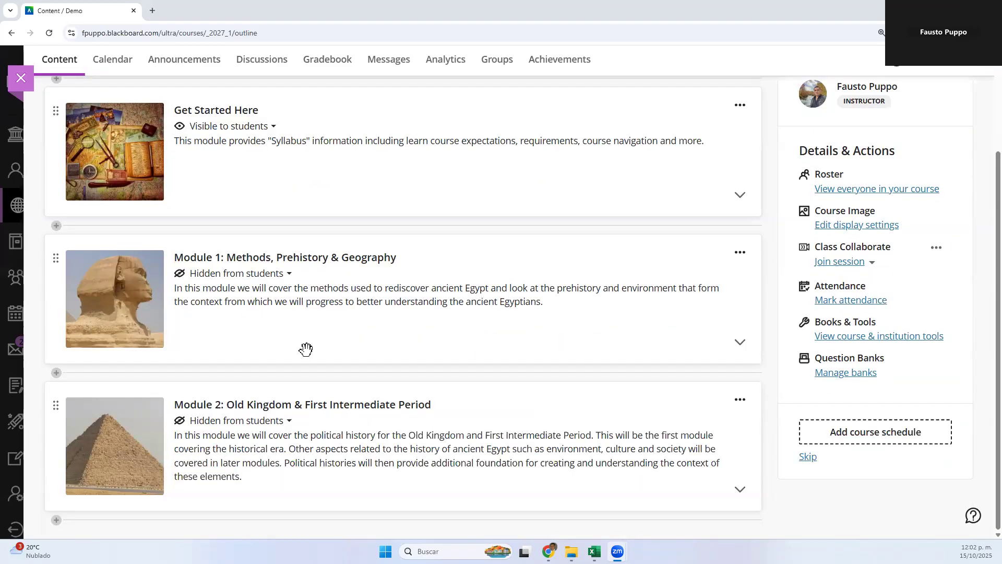
Expand Module 2: Old Kingdom & First Intermediate Period and look through its content items.
click(348, 441)
scroll(235, 262, down, 5)
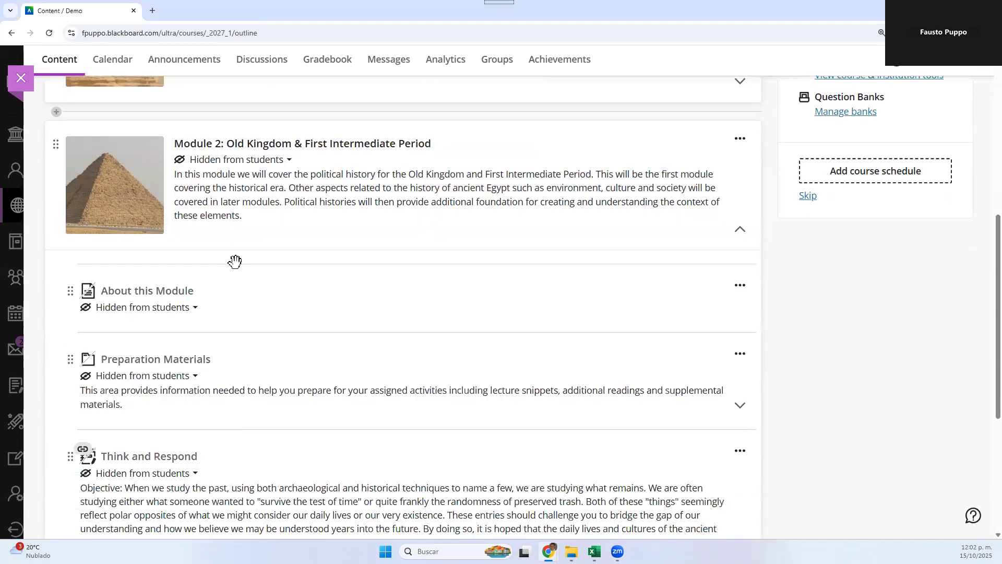
scroll(206, 309, down, 3)
scroll(206, 312, down, 2)
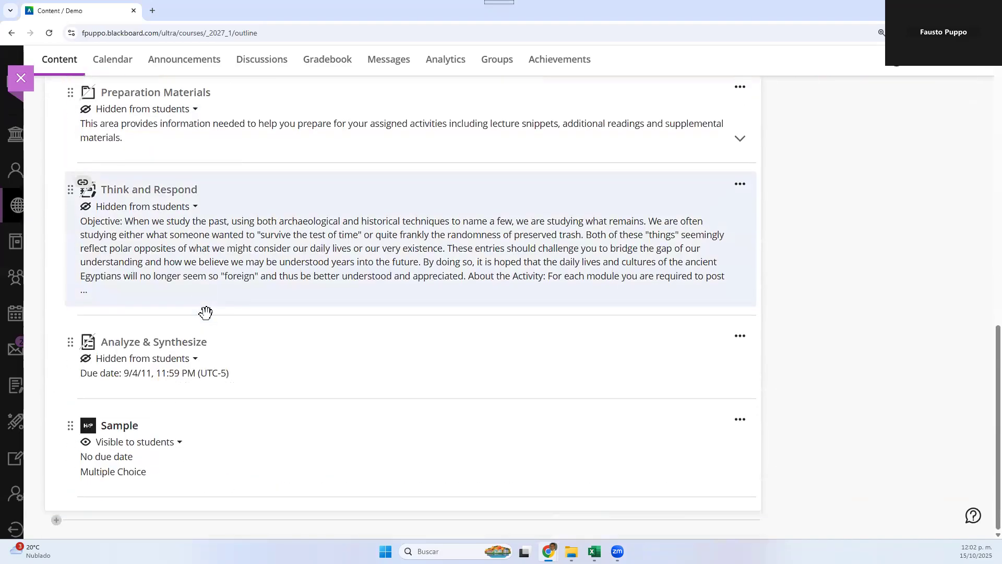
scroll(207, 312, up, 7)
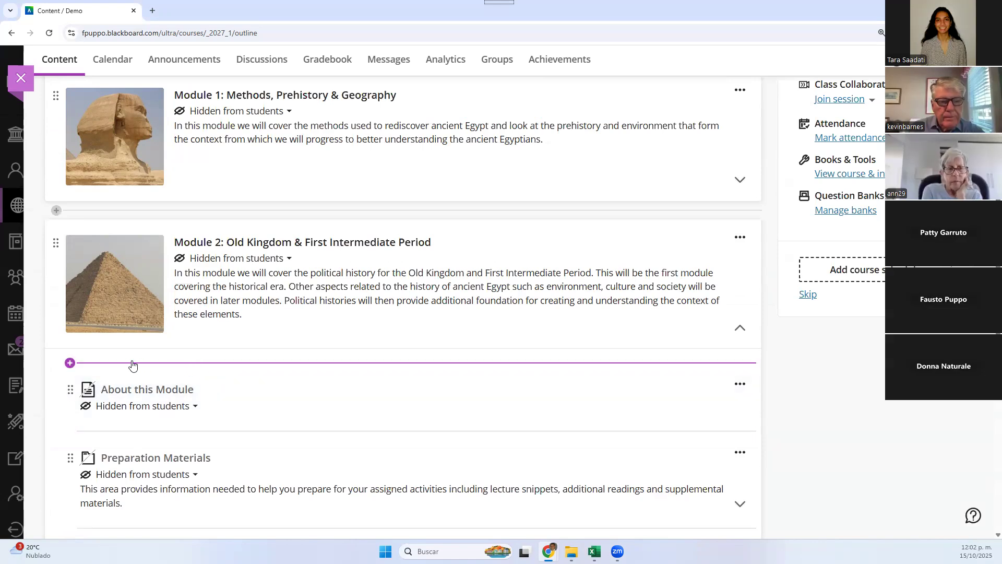
Review the item types that can be created above About this Module in Module 2, closing the list without creating anything.
click(204, 369)
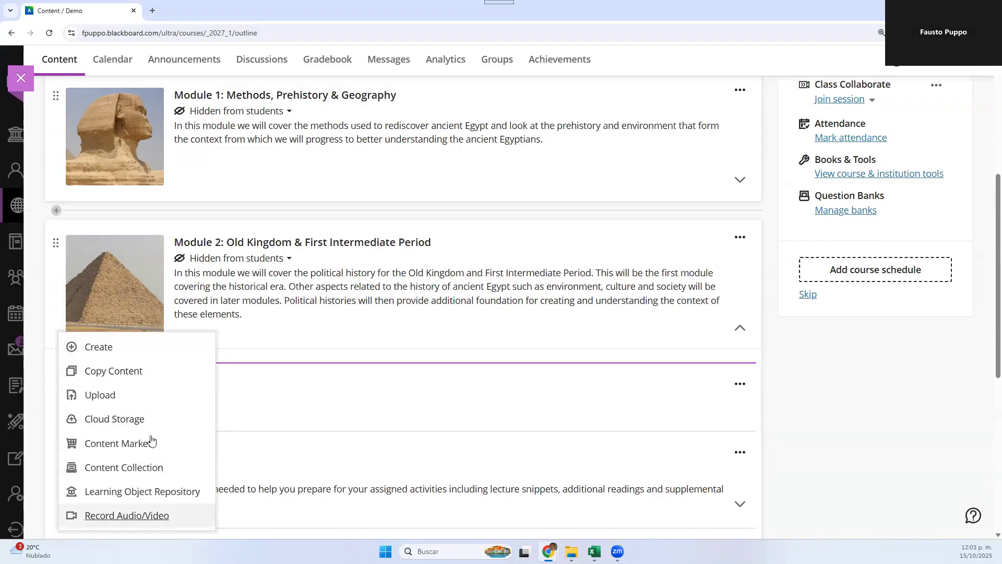
click(100, 348)
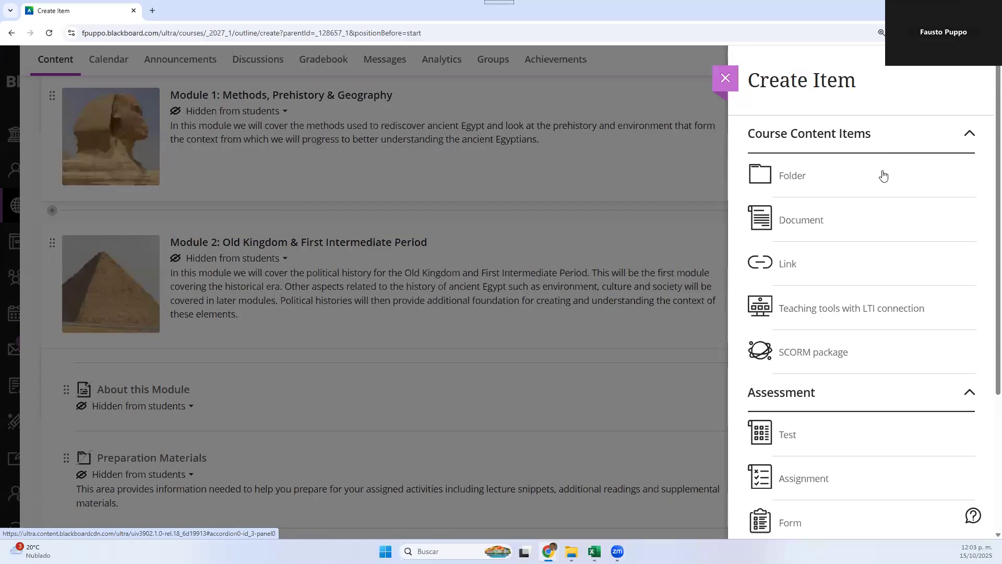
scroll(881, 194, down, 3)
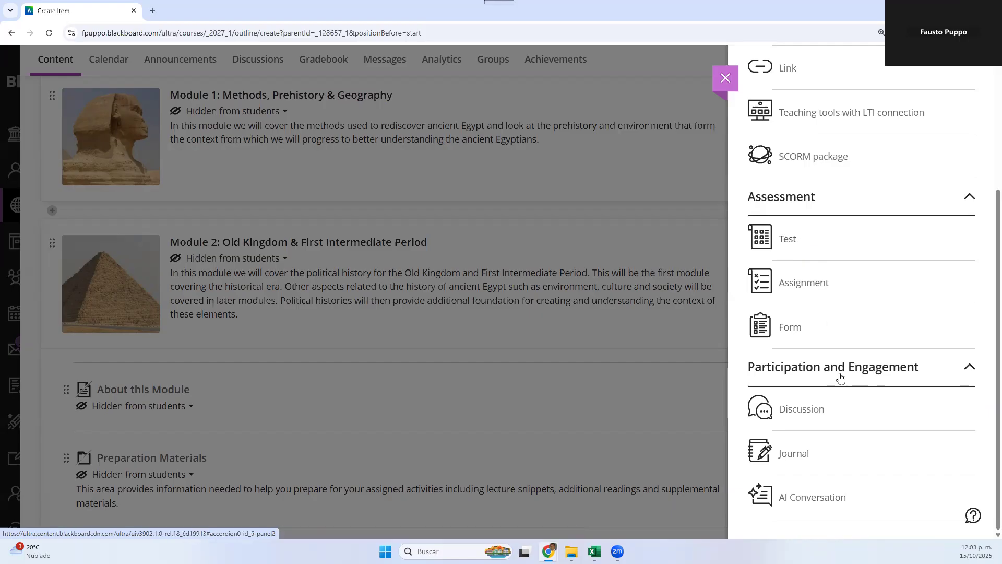
scroll(840, 377, up, 4)
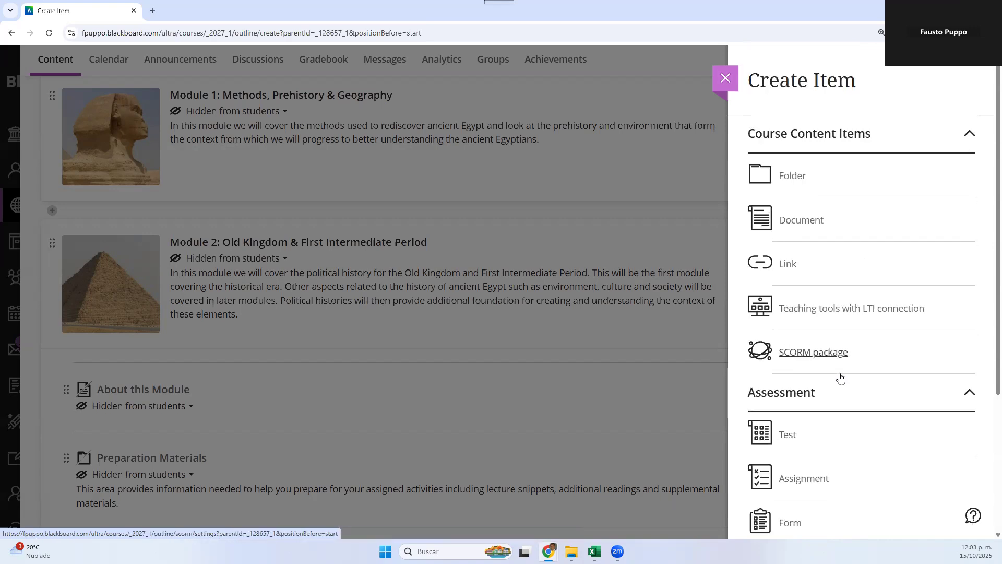
click(726, 79)
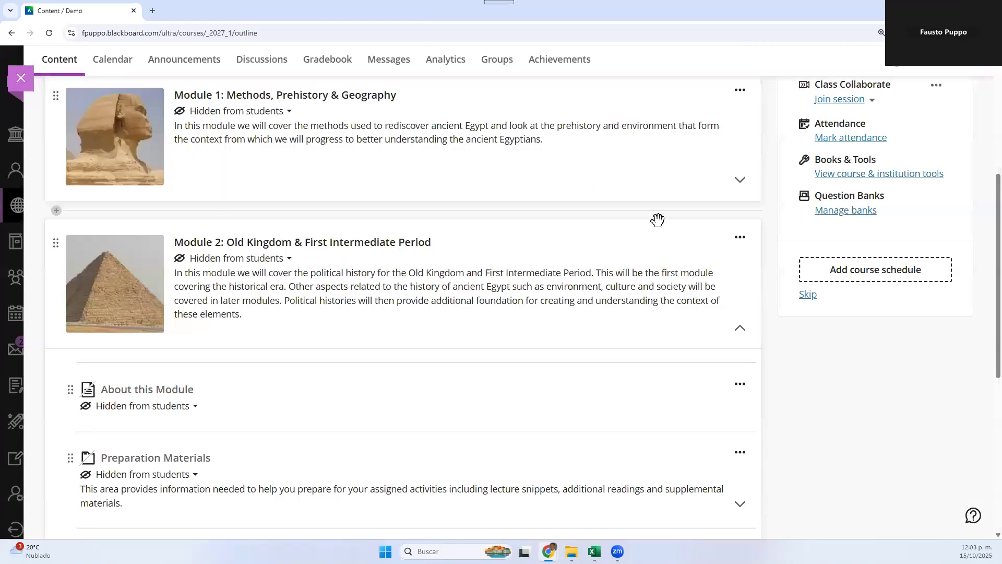
Open the course's question banks for management.
scroll(440, 306, up, 3)
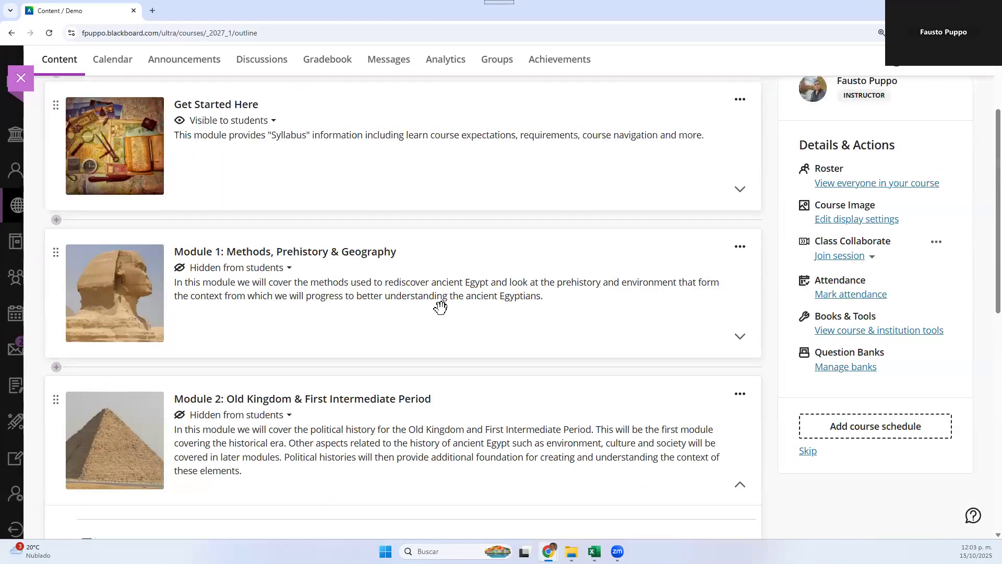
scroll(440, 306, up, 3)
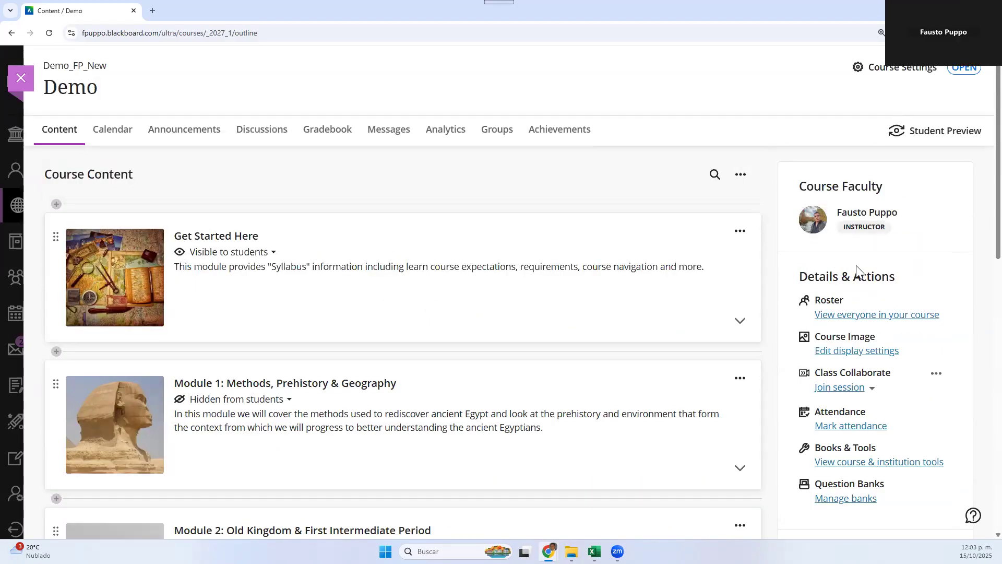
scroll(845, 429, down, 3)
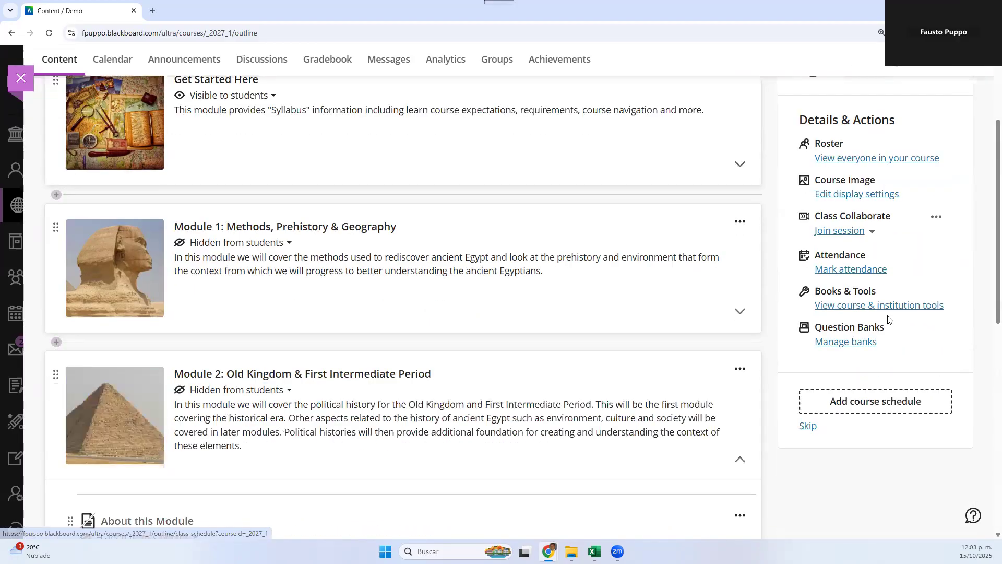
click(841, 343)
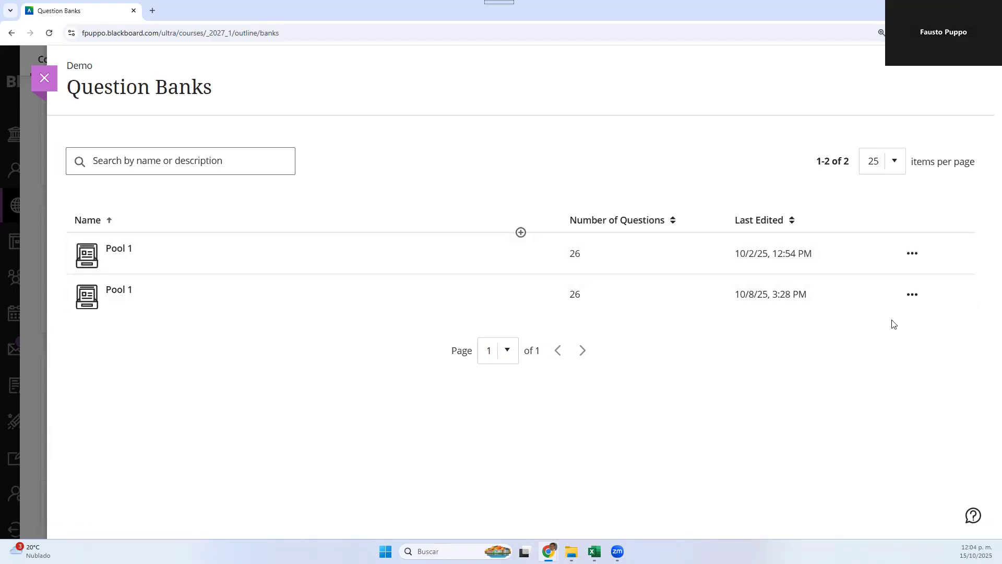
Start an auto-generated question bank and enter Module 2's description of the Old Kingdom and First Intermediate Period's political history as its description.
click(521, 231)
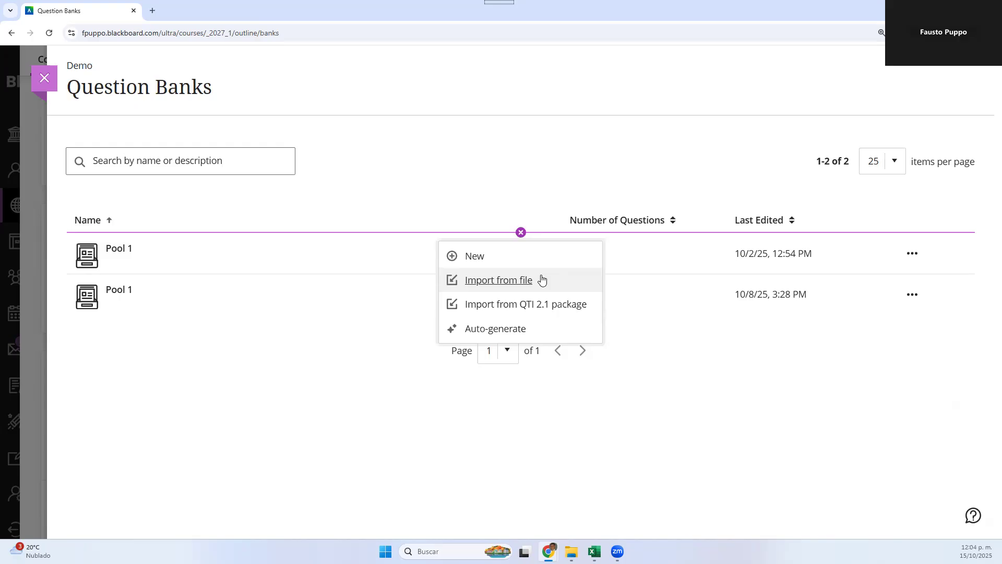
click(503, 329)
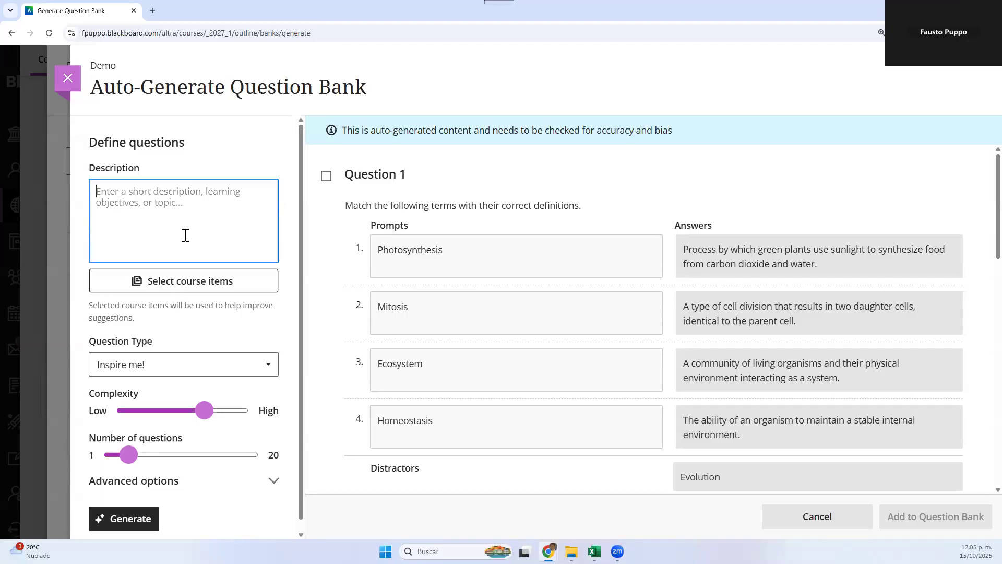
text(In this module we will cover the political history for the Old Kingdom and First Intermediate Period. This will be the first module covering the historical era. Other aspects related to the history of ancient Egypt such as environment, culture and society will be covered in later modules. Political histories will then provide additional foundation for creating and understanding the context of these elements.)
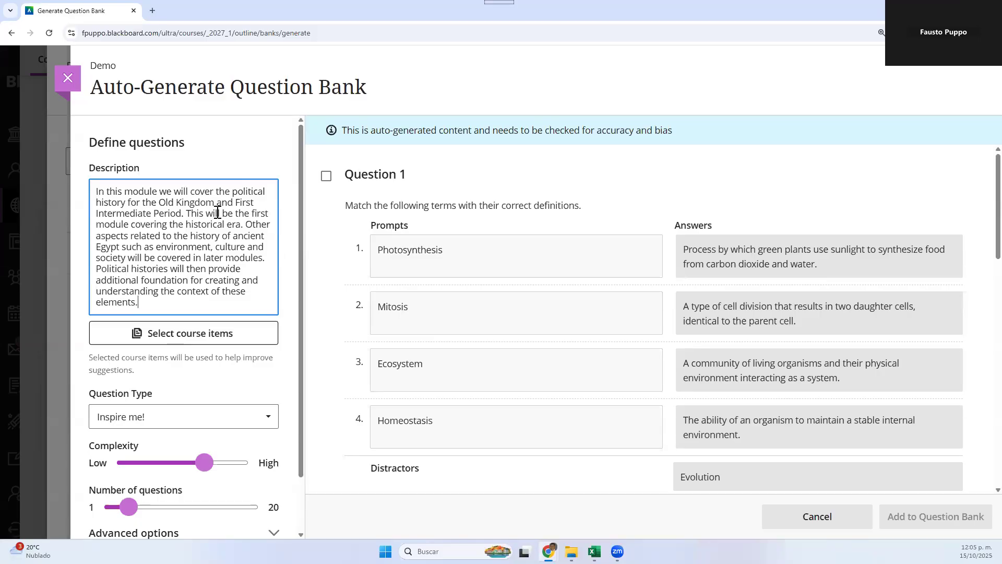
Set the type of the generated questions to Multiple choice.
scroll(217, 212, down, 1)
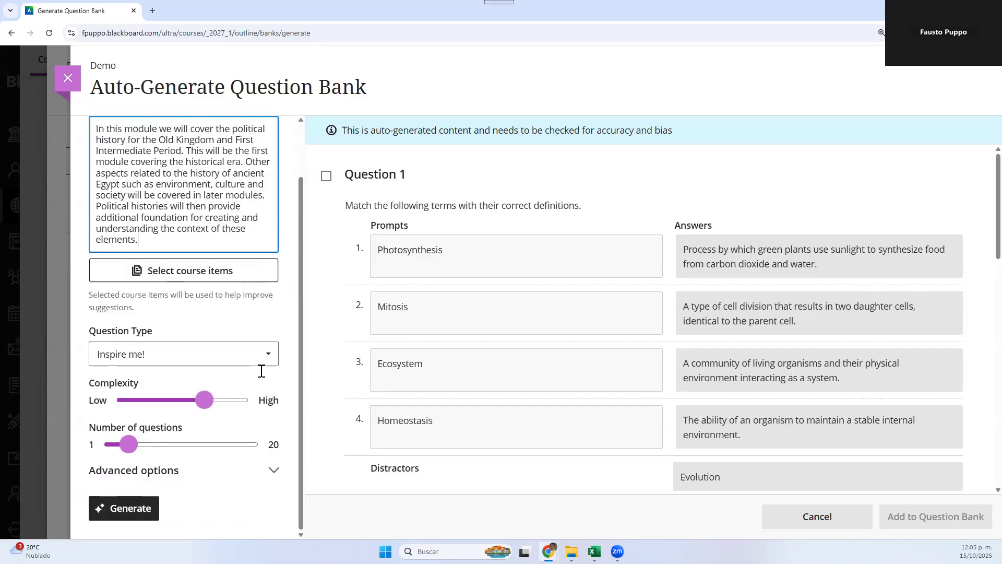
click(268, 353)
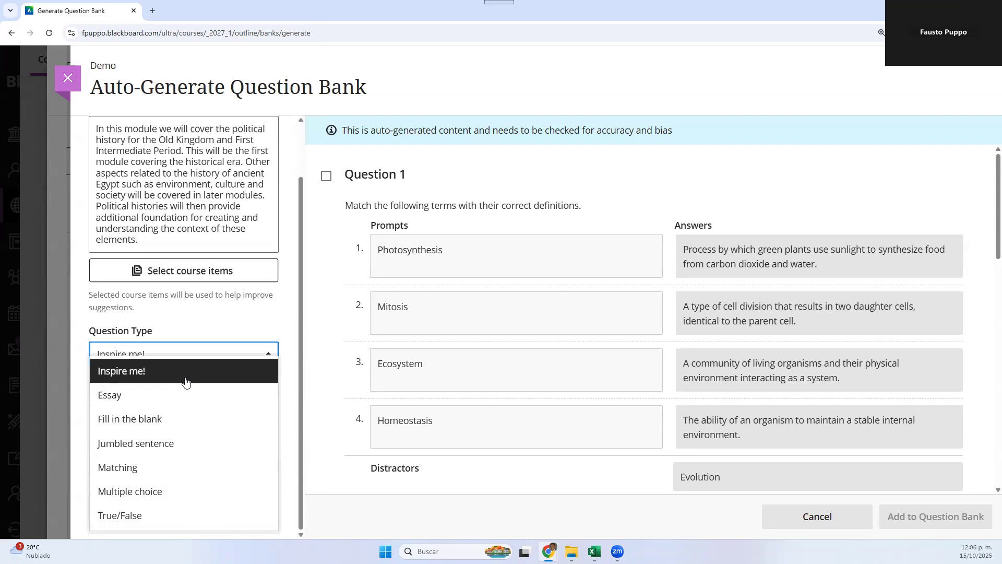
click(176, 500)
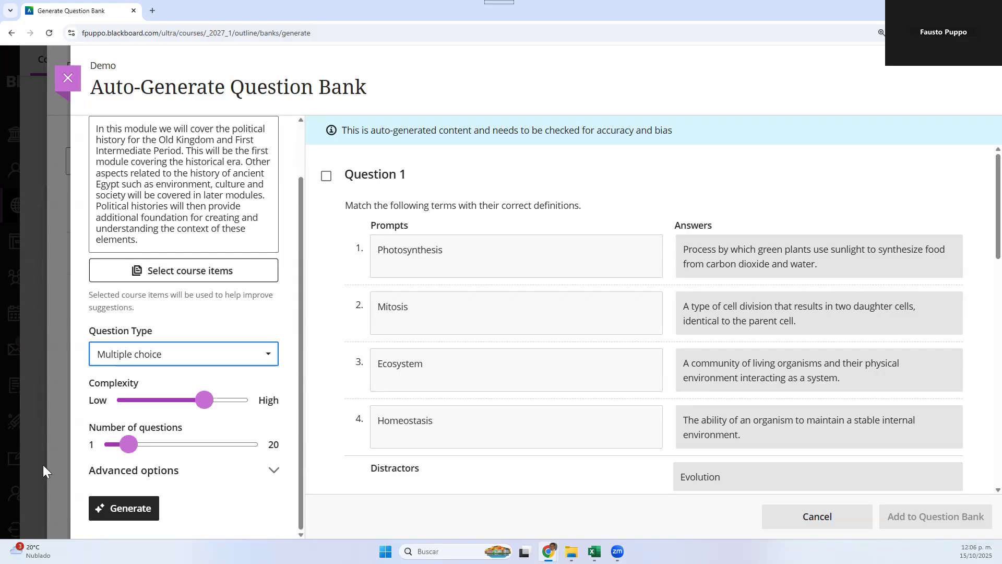
Raise the complexity one notch towards High and increase the number of questions to about 10.
drag(205, 400, 220, 406)
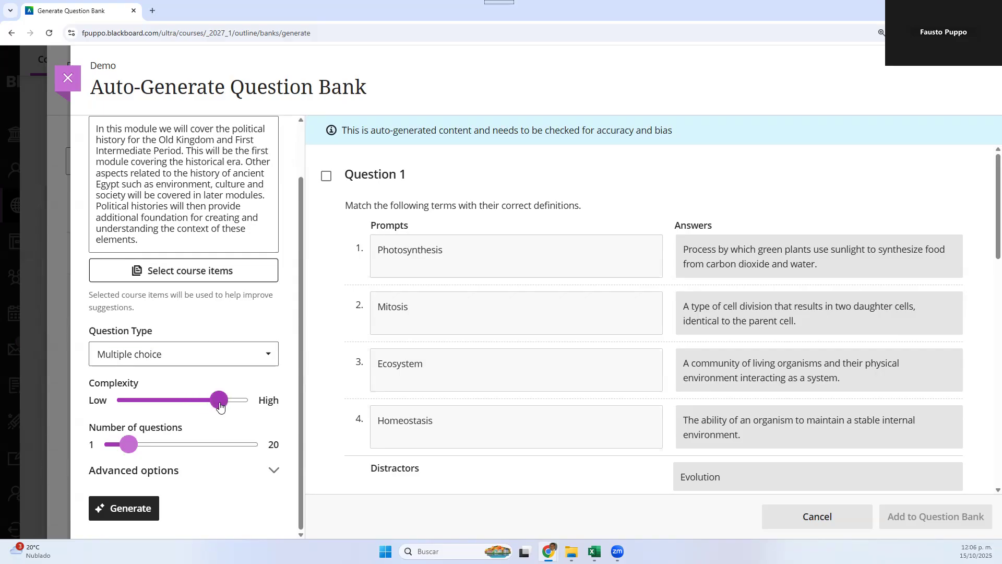
click(131, 445)
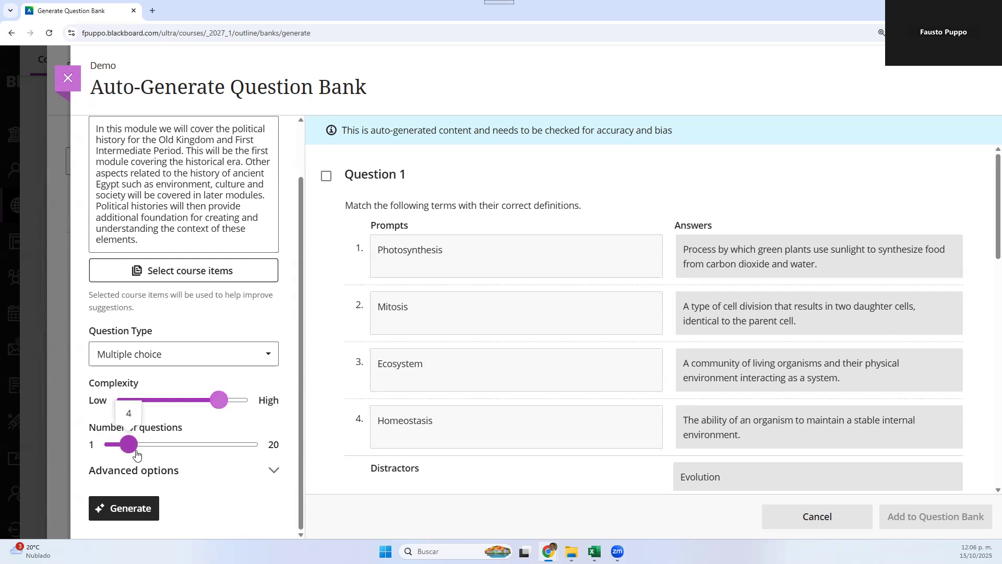
drag(136, 450, 177, 448)
click(224, 513)
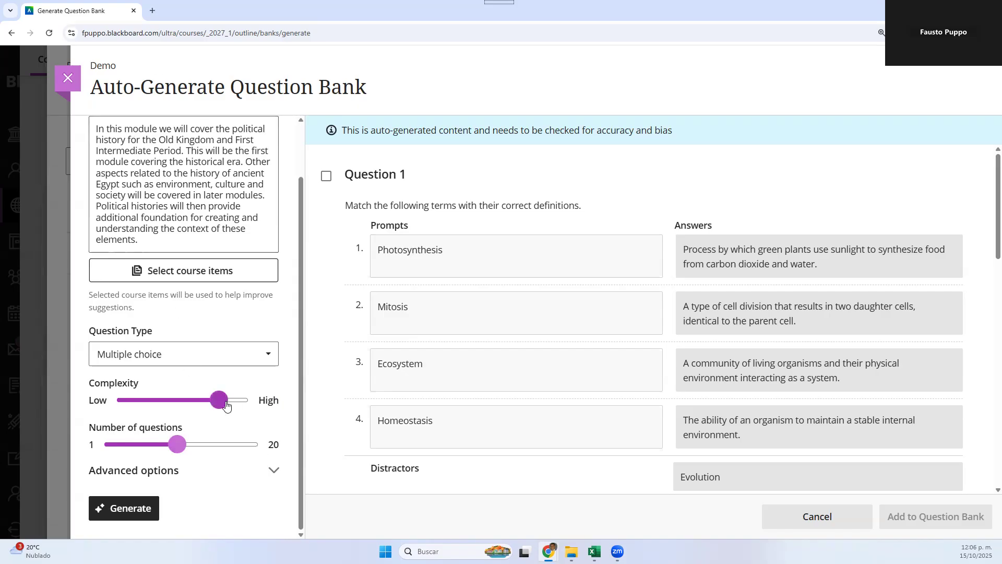
mouse_move(226, 405)
mouse_down()
mouse_move(140, 410)
mouse_move(222, 411)
mouse_up()
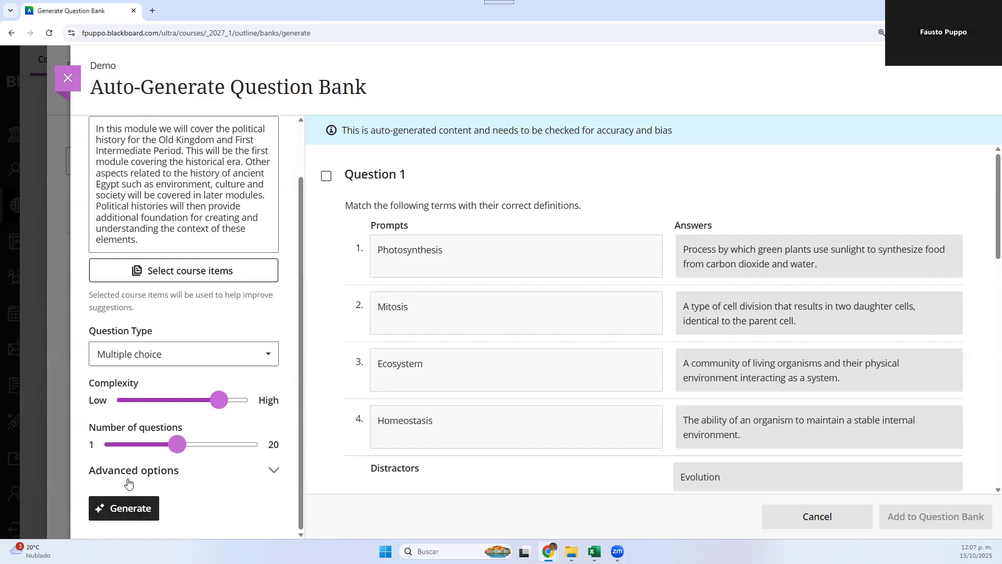
Check the output language in the advanced options and generate the multiple-choice questions.
click(128, 481)
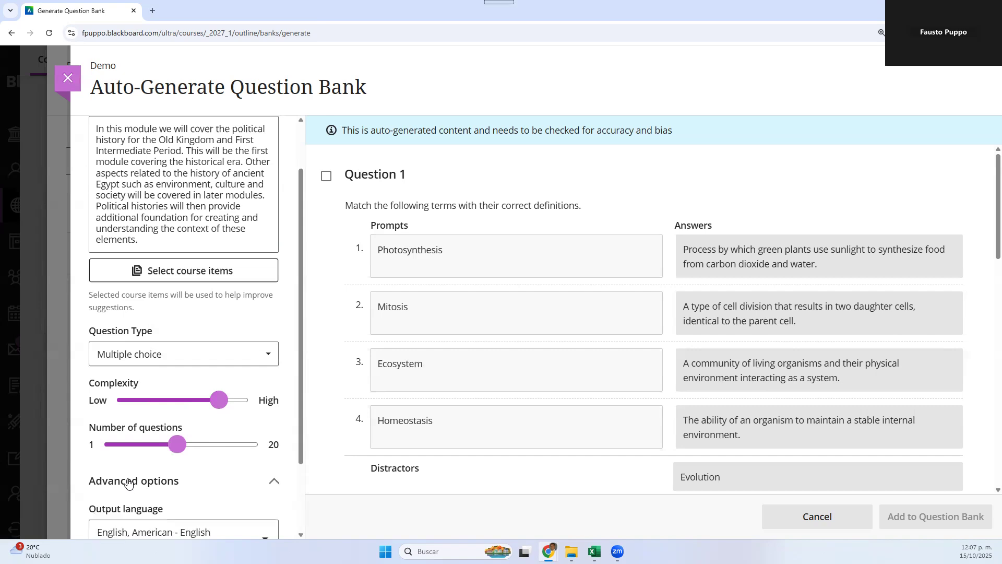
scroll(139, 453, down, 2)
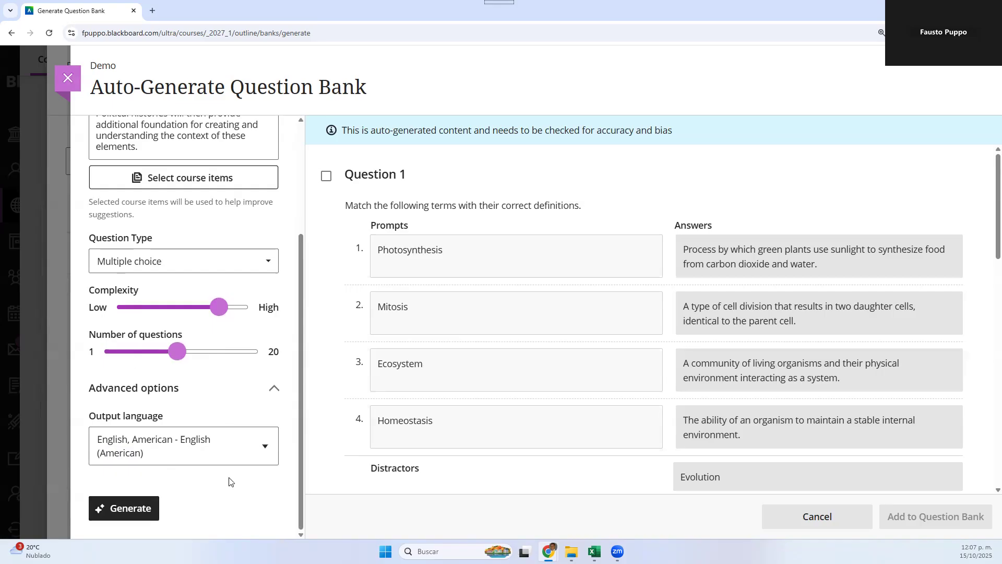
click(145, 517)
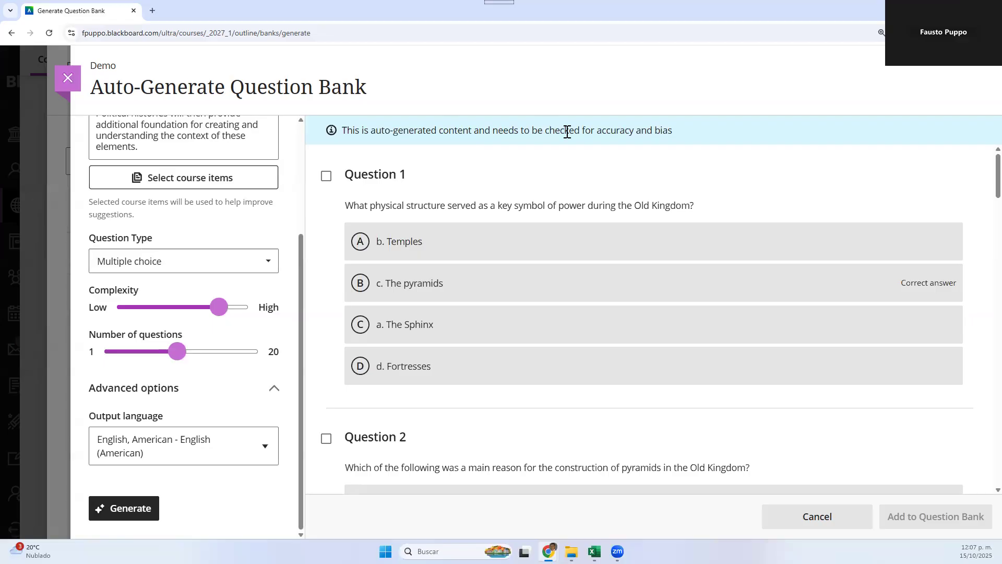
Select generated Questions 1 through 5 for the question bank.
click(327, 176)
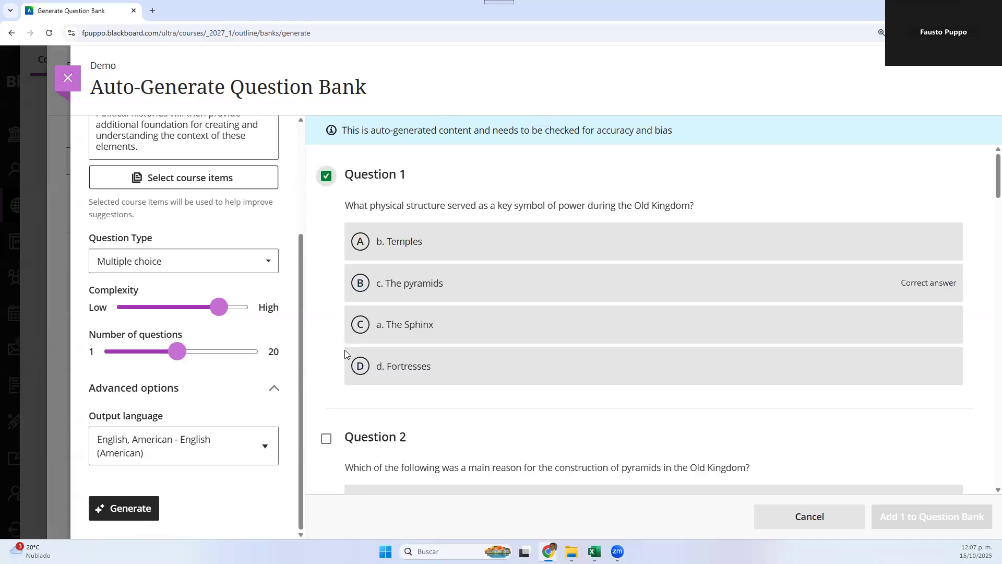
scroll(345, 350, down, 2)
scroll(350, 250, up, 2)
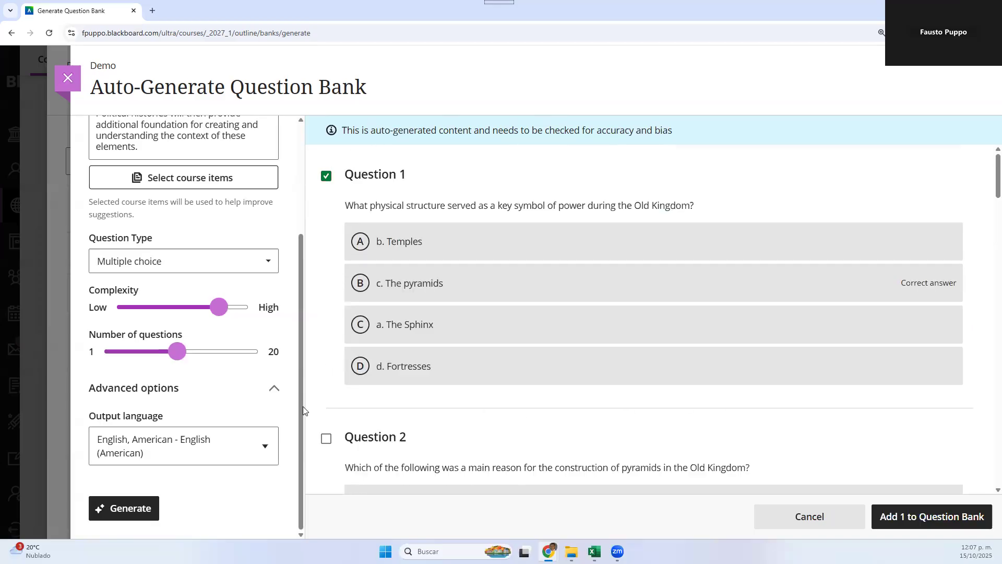
scroll(321, 420, down, 2)
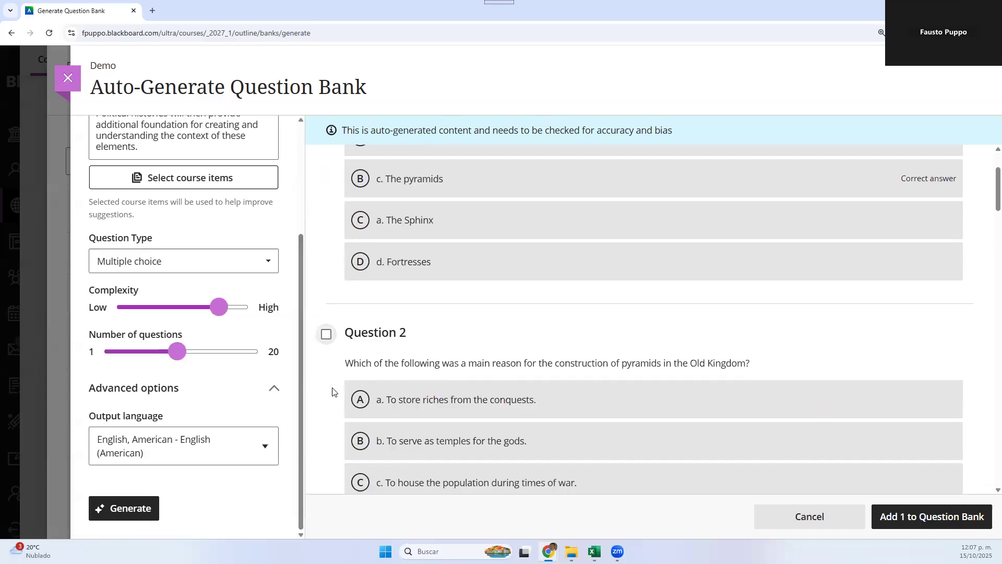
click(326, 334)
scroll(332, 392, down, 3)
click(326, 438)
scroll(329, 336, down, 8)
click(328, 286)
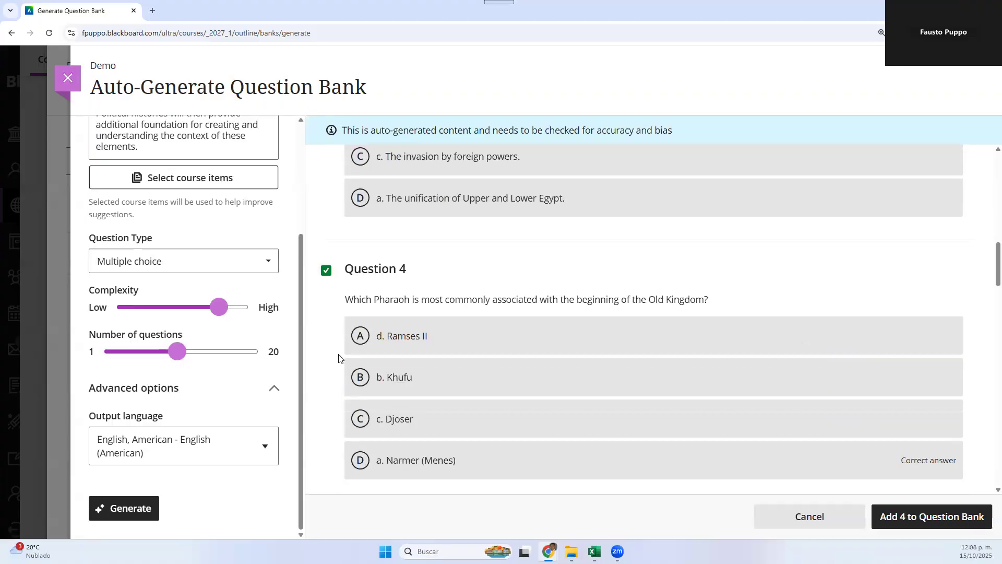
scroll(337, 365, down, 3)
click(328, 388)
scroll(336, 275, down, 1)
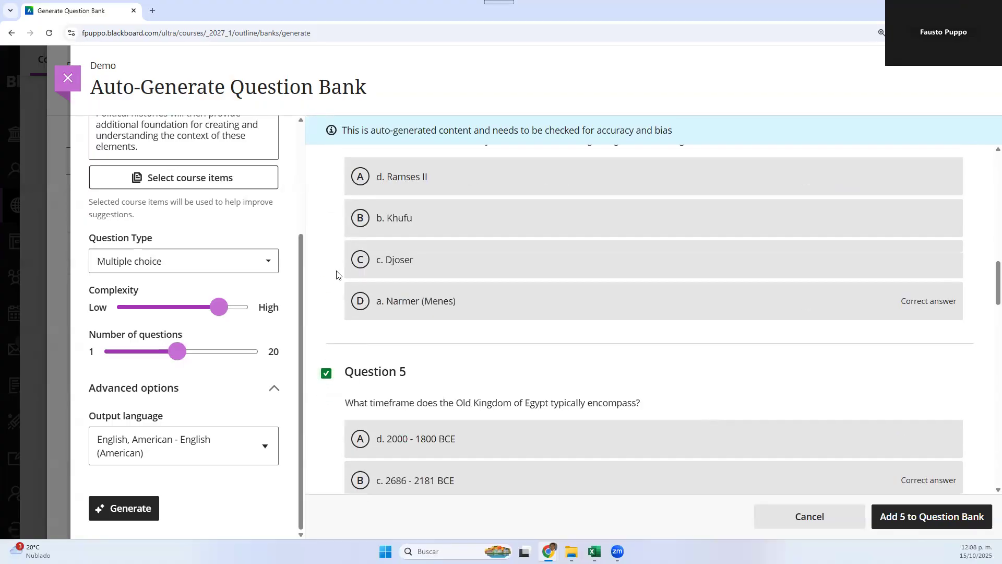
Select generated Questions 6, 7 and 8 as well.
scroll(337, 366, down, 4)
click(327, 441)
scroll(326, 413, down, 6)
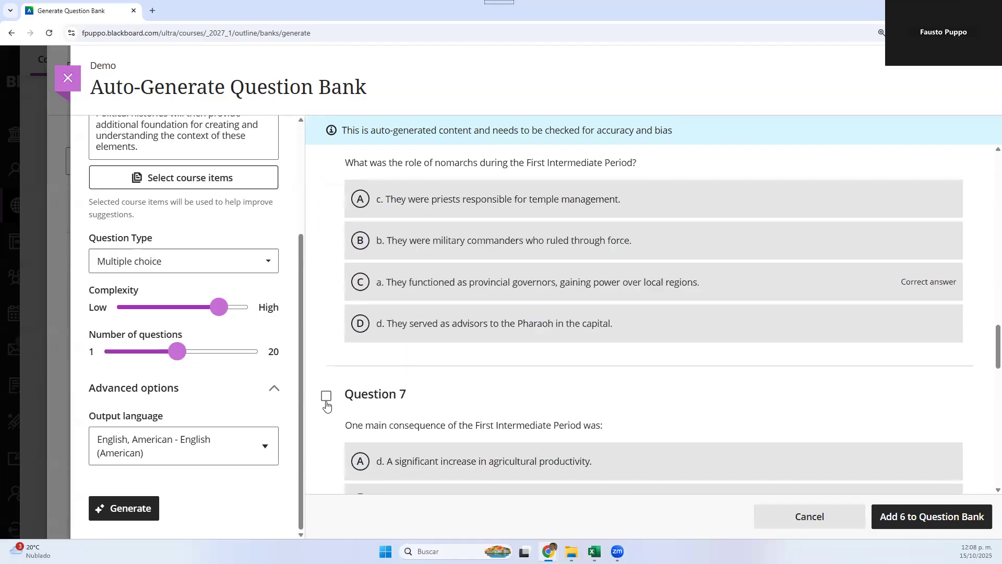
click(327, 398)
scroll(336, 405, down, 5)
scroll(330, 399, up, 1)
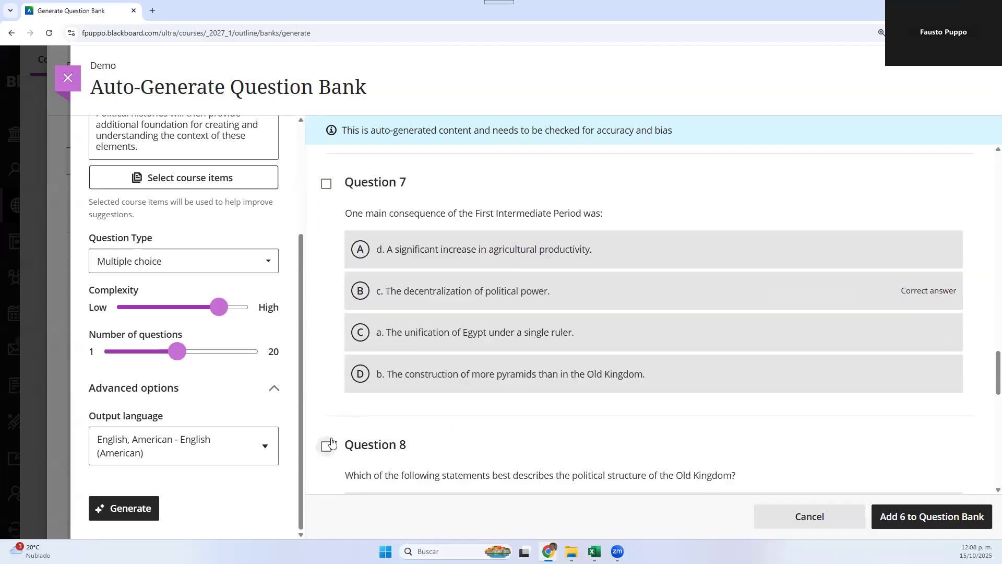
click(329, 444)
click(326, 183)
scroll(322, 235, up, 4)
scroll(334, 308, down, 10)
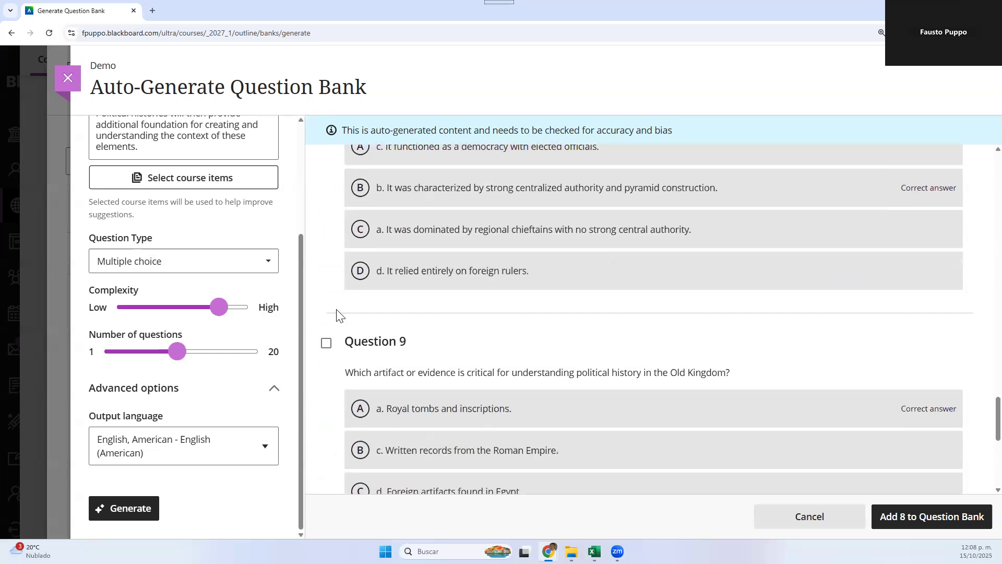
Select Questions 9 and 10 and add all ten selected questions to the question bank.
scroll(337, 313, down, 3)
click(326, 186)
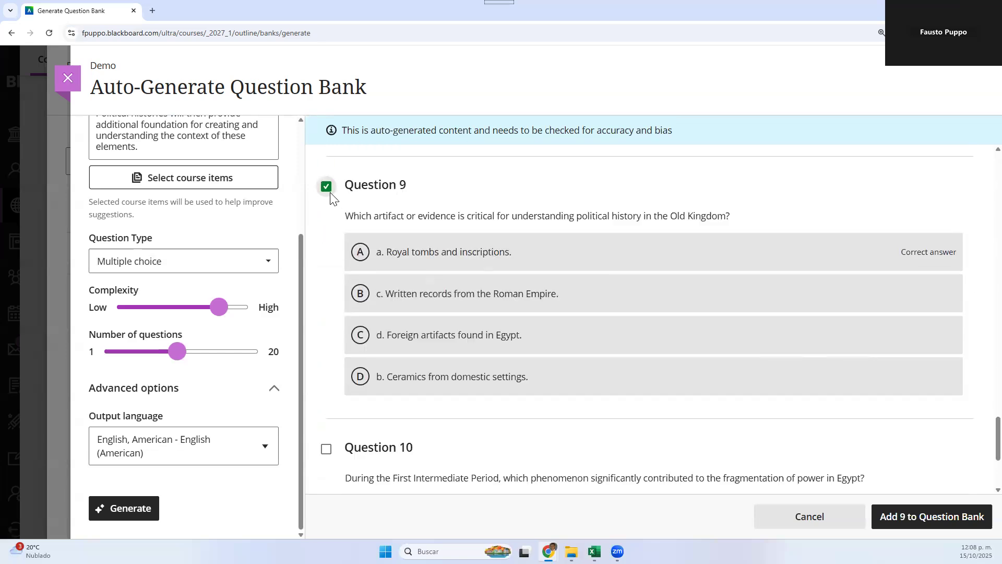
click(324, 450)
click(956, 523)
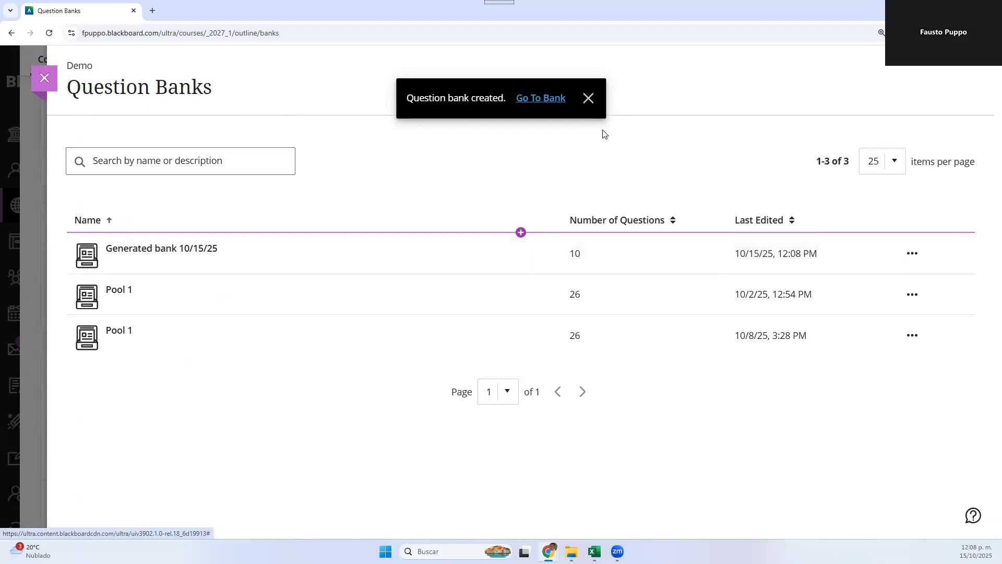
Open the newly generated question bank and rename it Demo Bank.
click(588, 98)
click(178, 250)
double_click(219, 81)
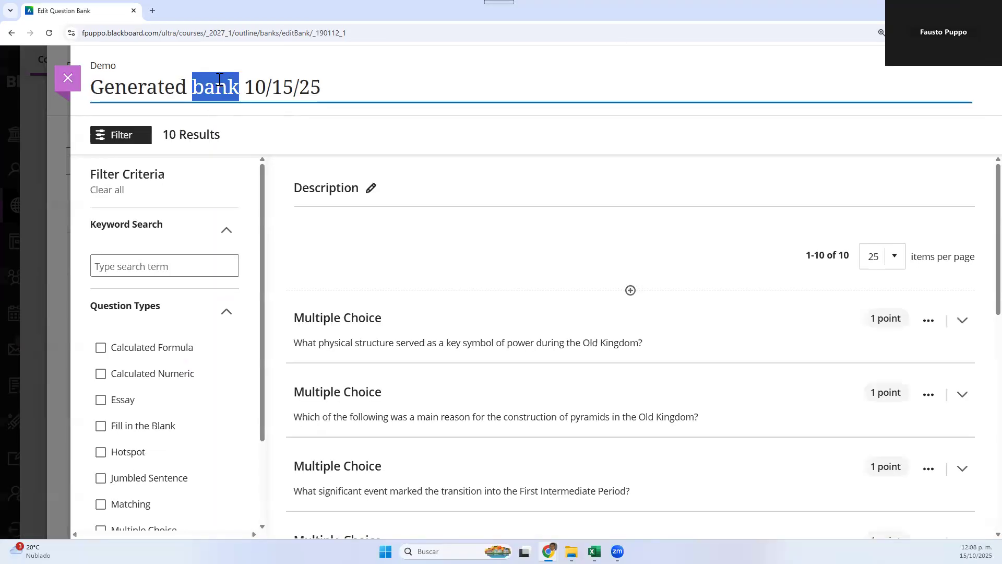
triple_click(219, 80)
text(Demo)
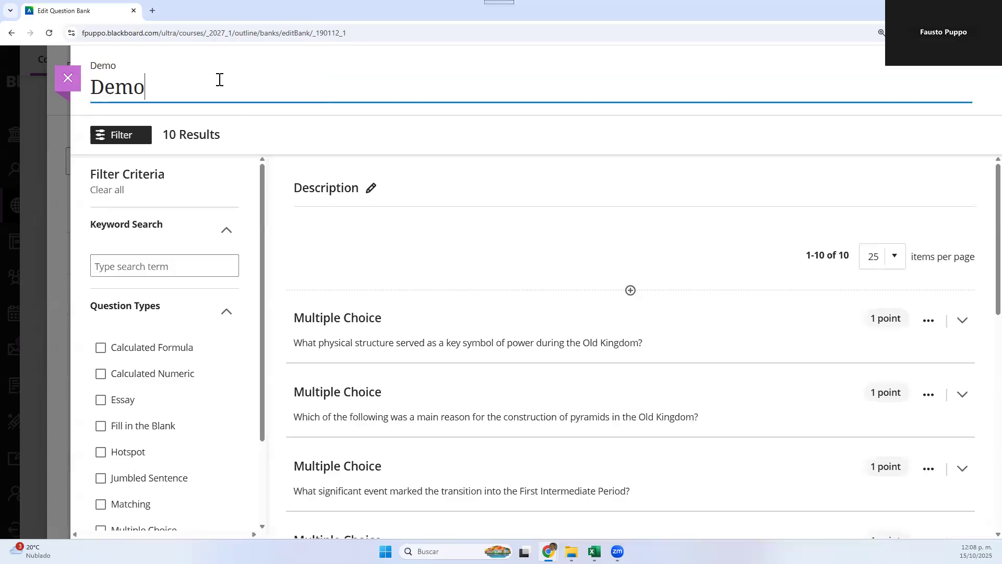
text( Bank)
key(Return)
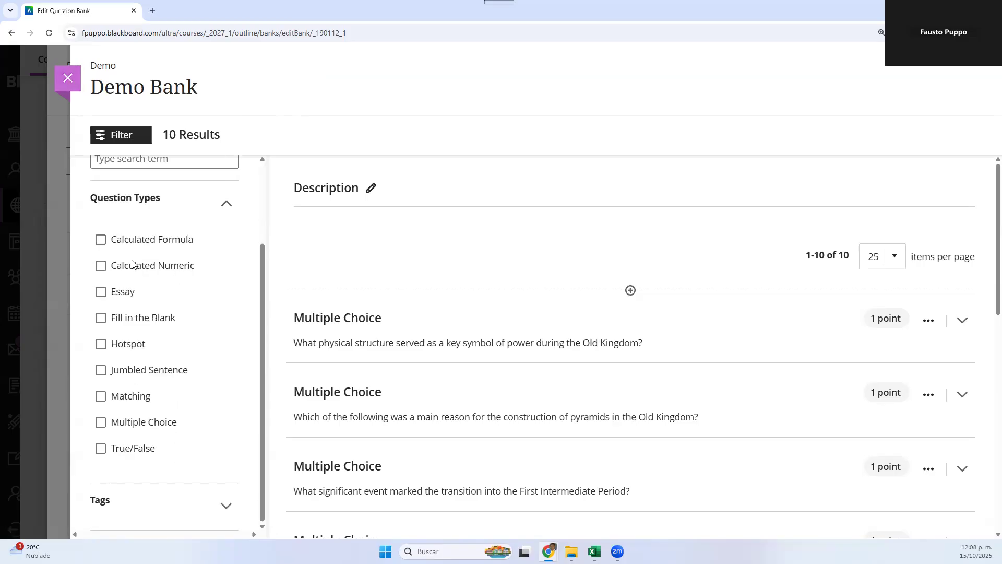
Close Demo Bank and the question banks list to return to the course content.
scroll(145, 272, up, 2)
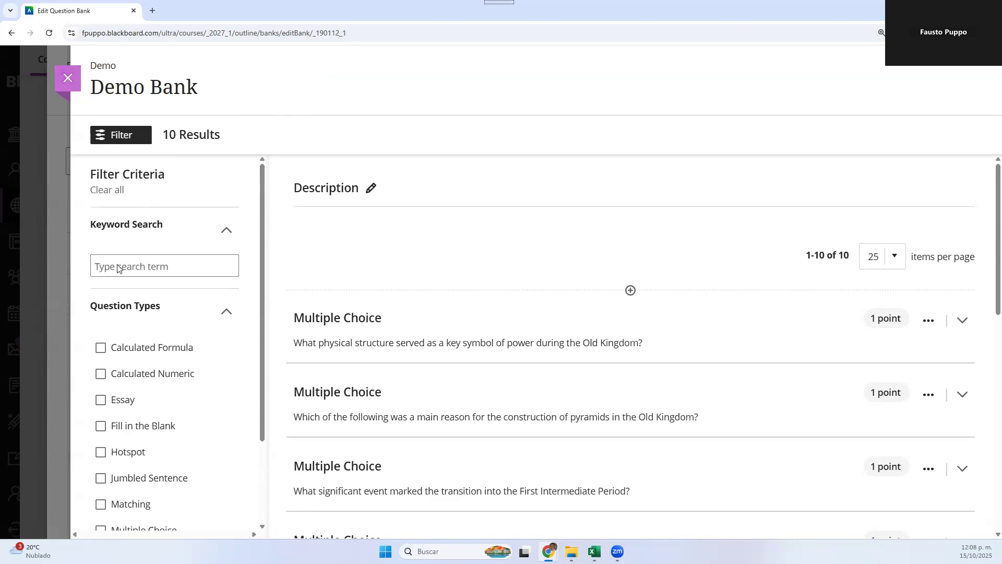
click(52, 78)
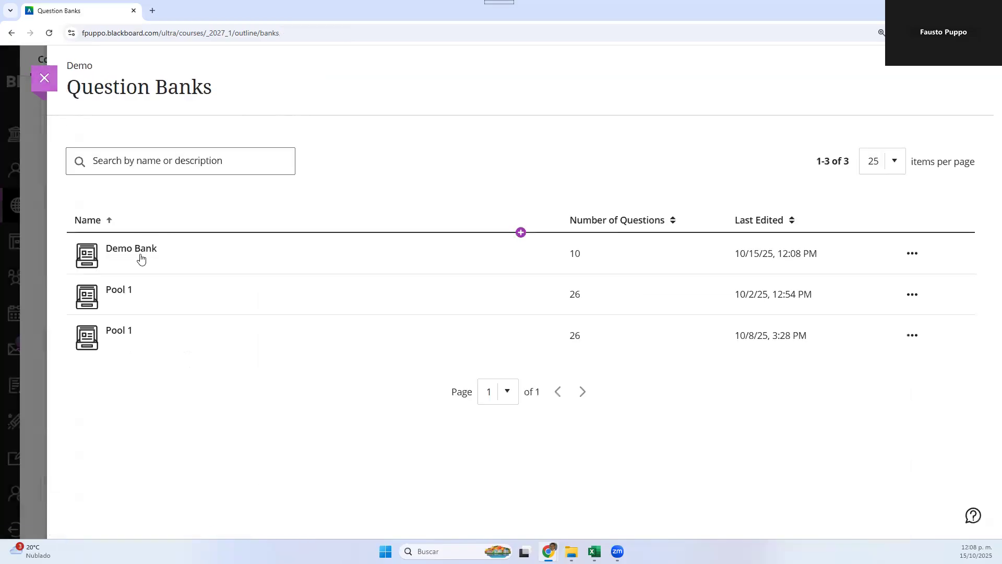
click(49, 83)
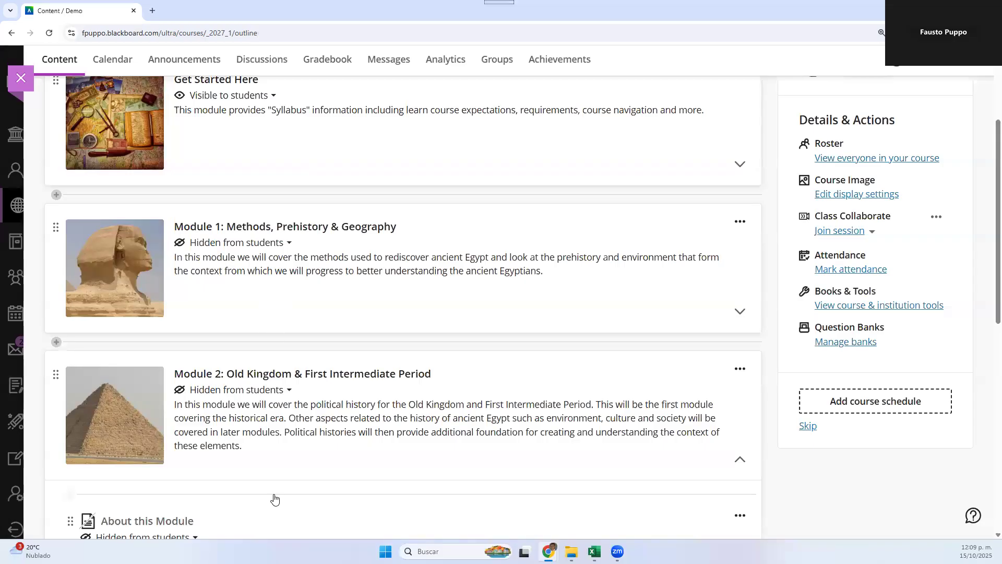
Create a new test at the start of Module 2's contents and name it Sample Test.
scroll(274, 487, down, 2)
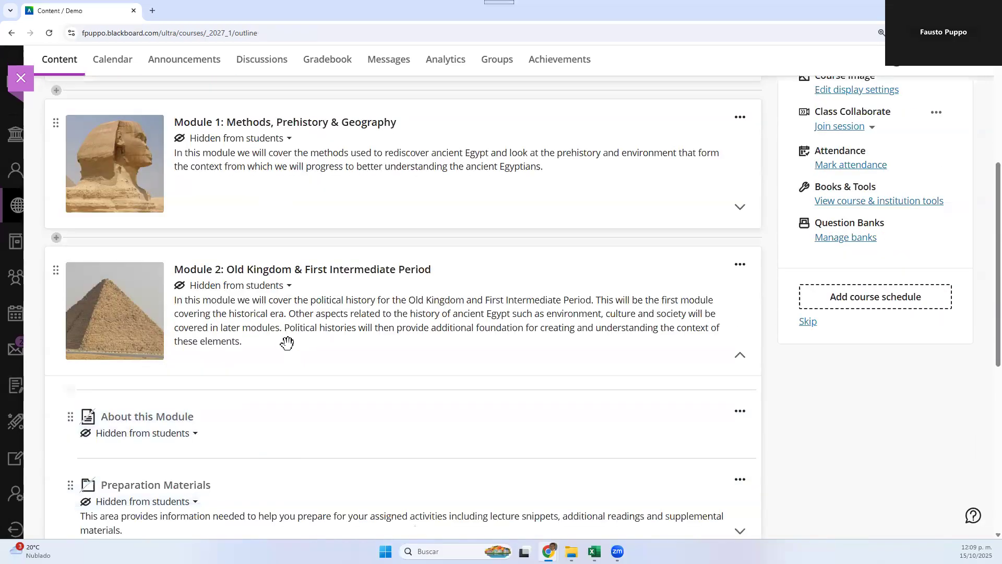
click(296, 392)
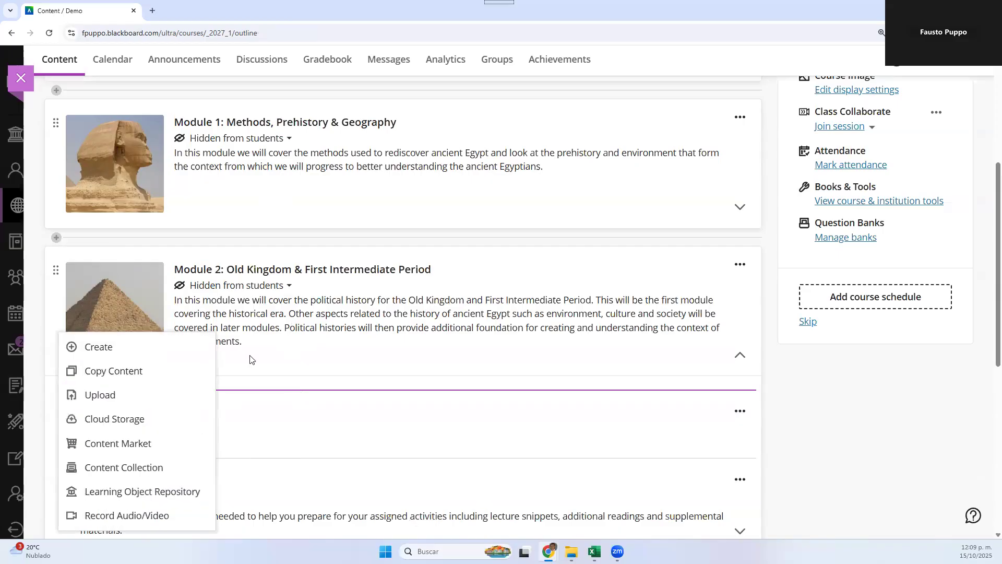
click(146, 346)
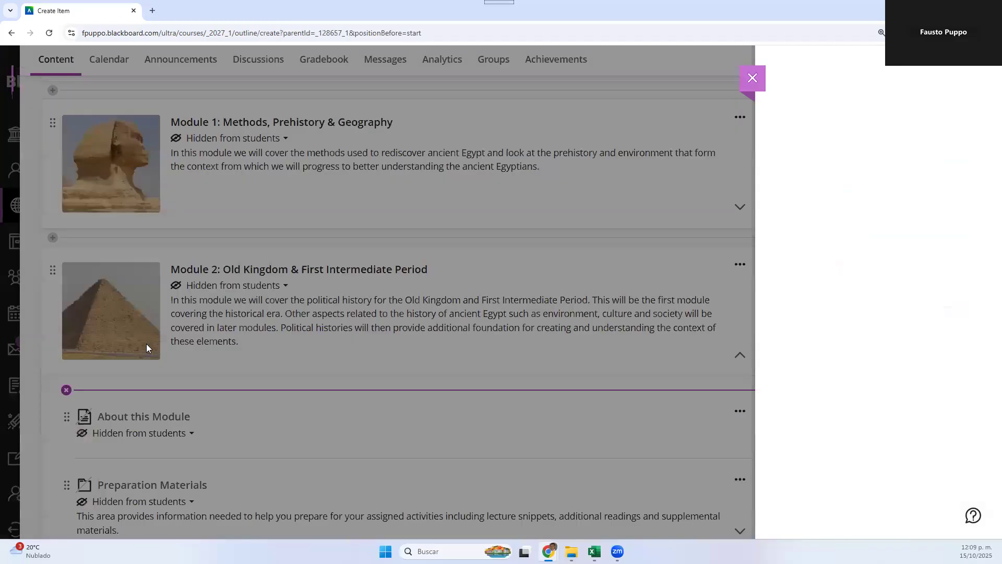
scroll(748, 327, down, 2)
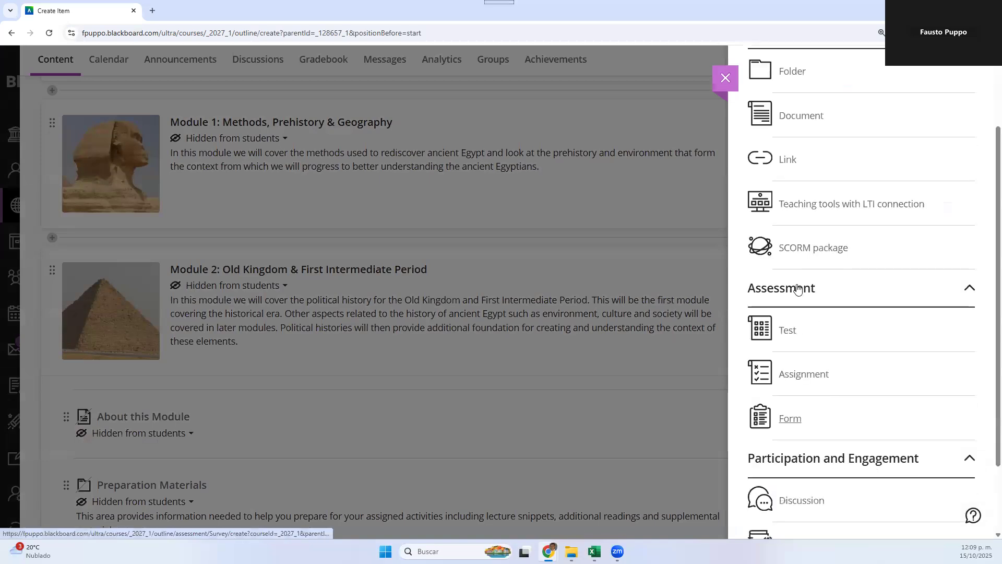
click(787, 331)
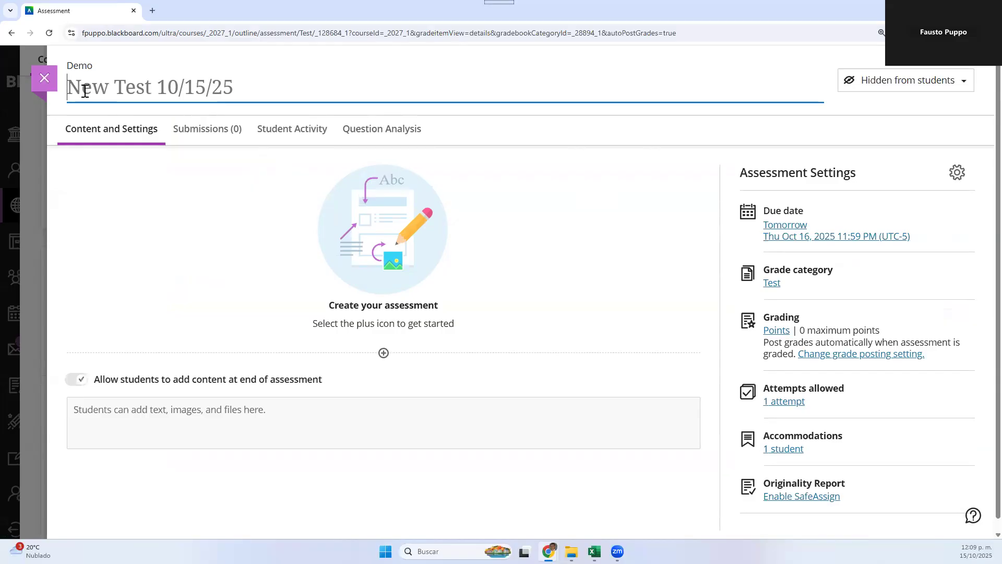
text(Sample)
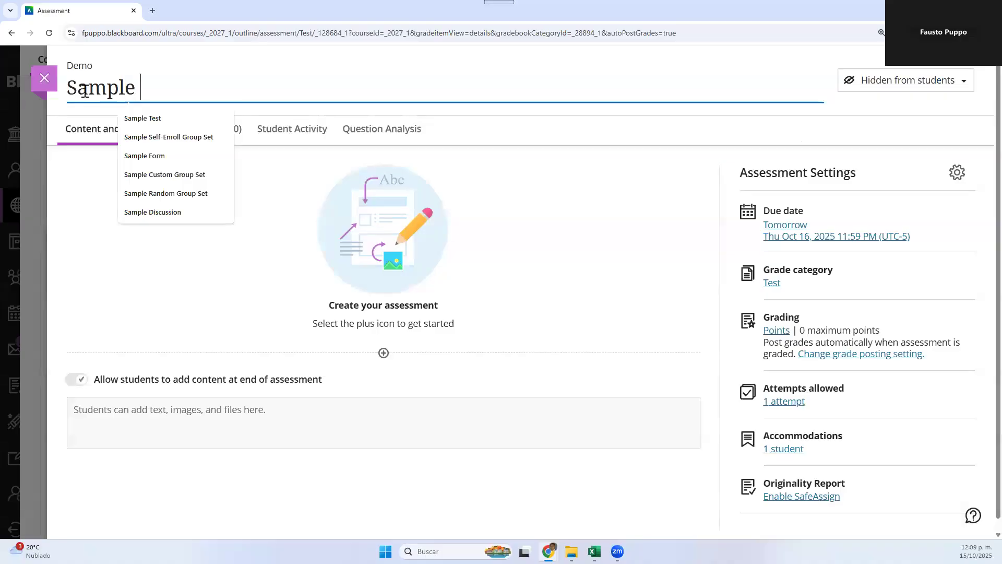
click(148, 119)
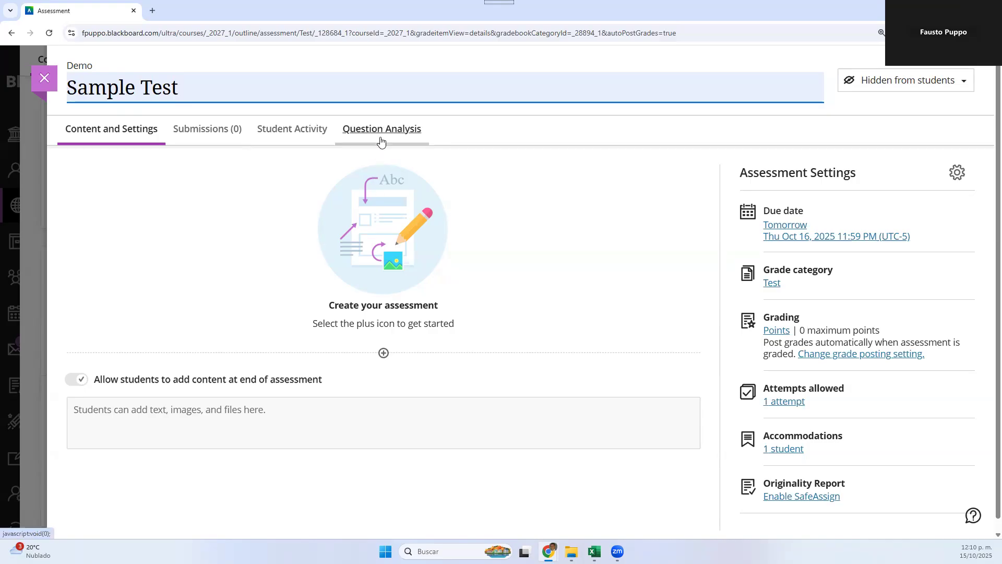
Add a question pool to Sample Test containing all the questions from the Demo Bank source.
click(385, 355)
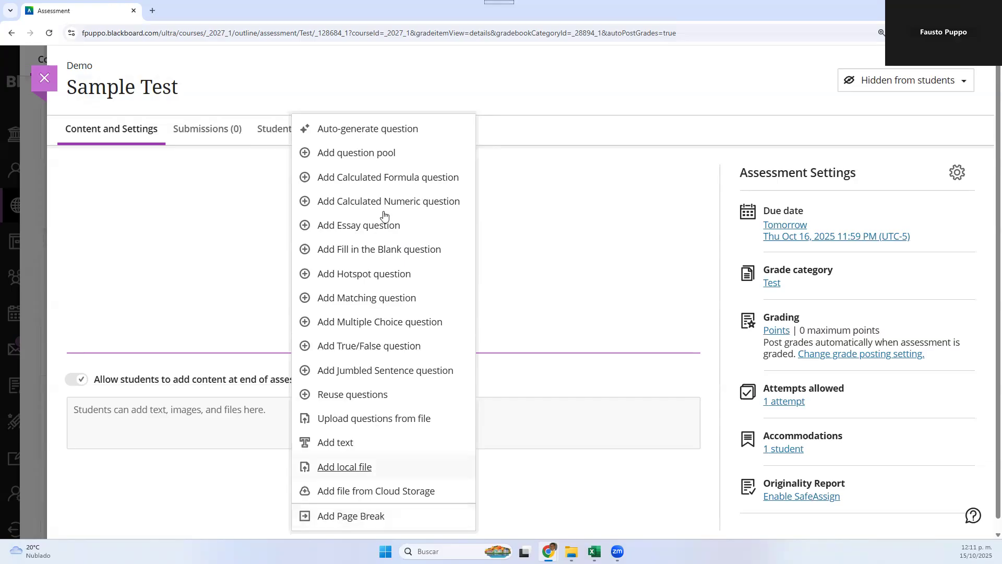
click(374, 157)
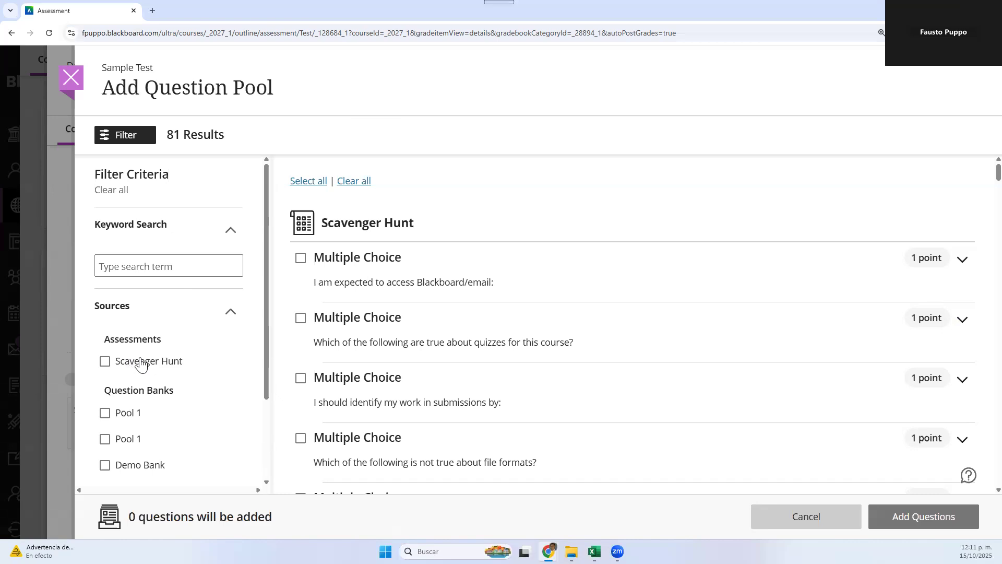
click(105, 465)
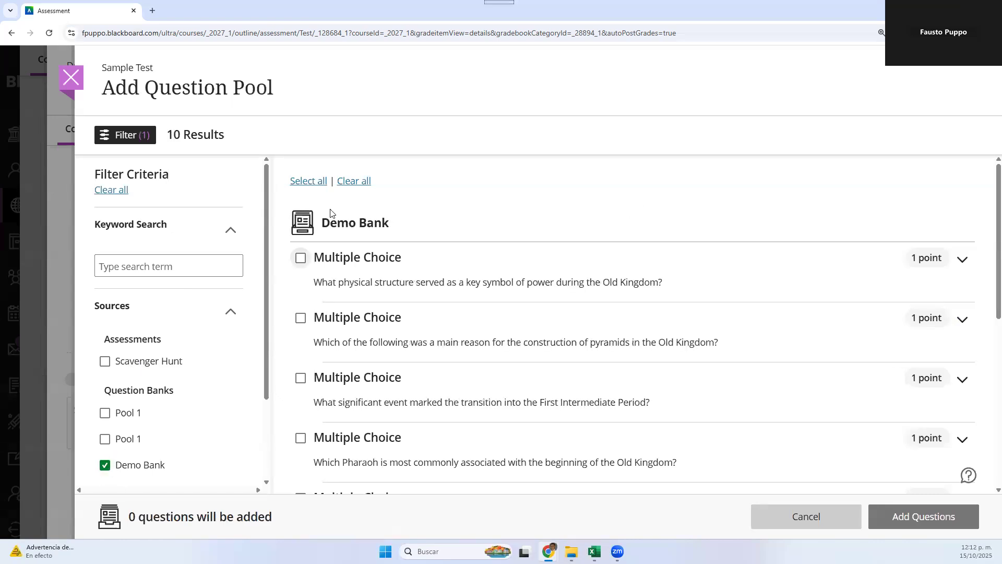
click(308, 181)
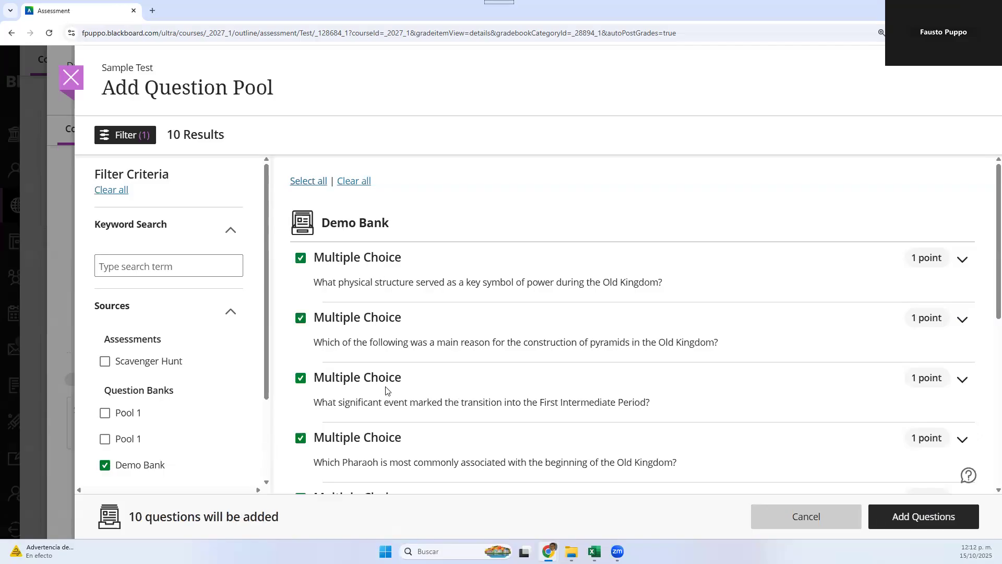
scroll(389, 389, down, 5)
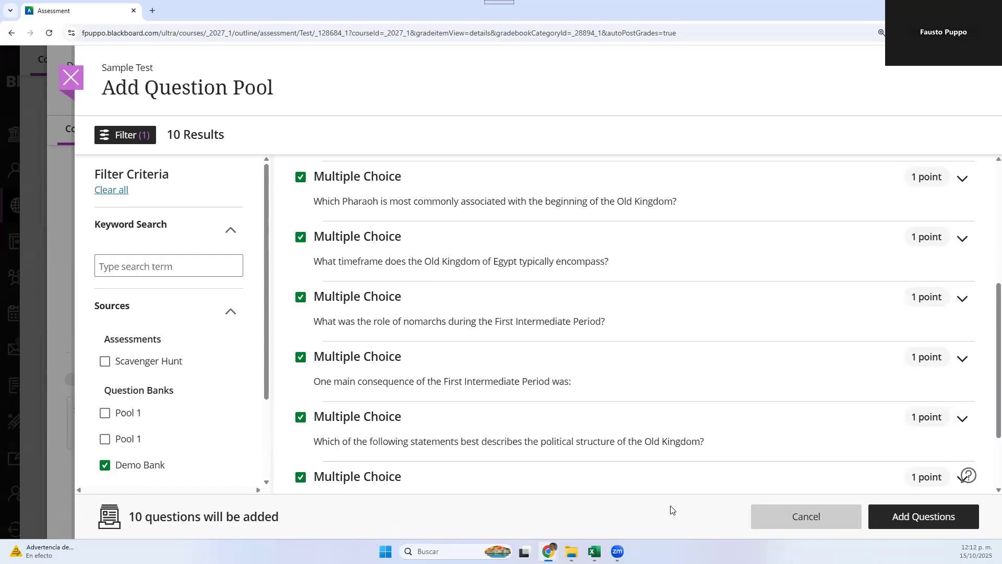
click(923, 516)
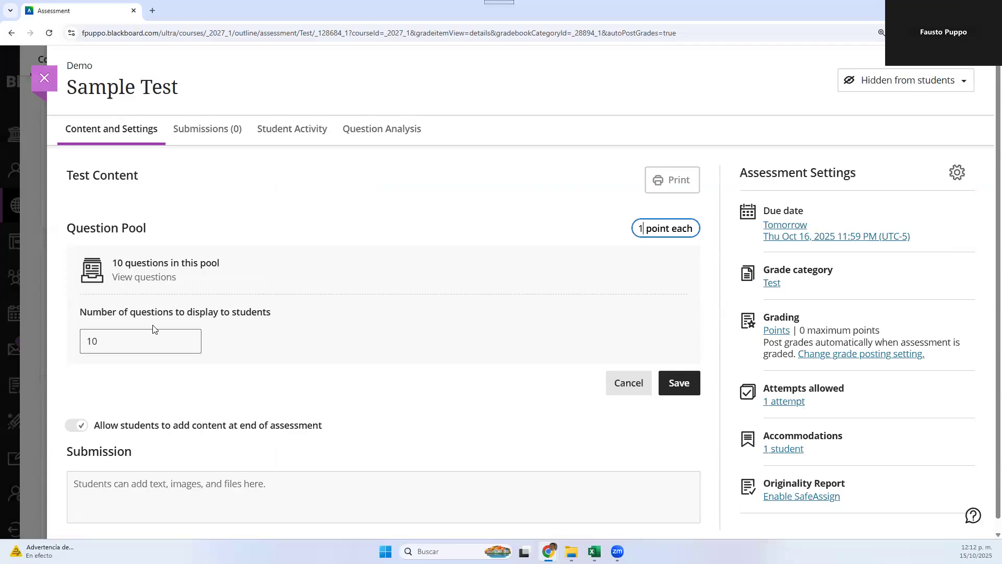
Set the question pool to display 5 questions to students at 10 points each and save it.
double_click(107, 343)
text(5)
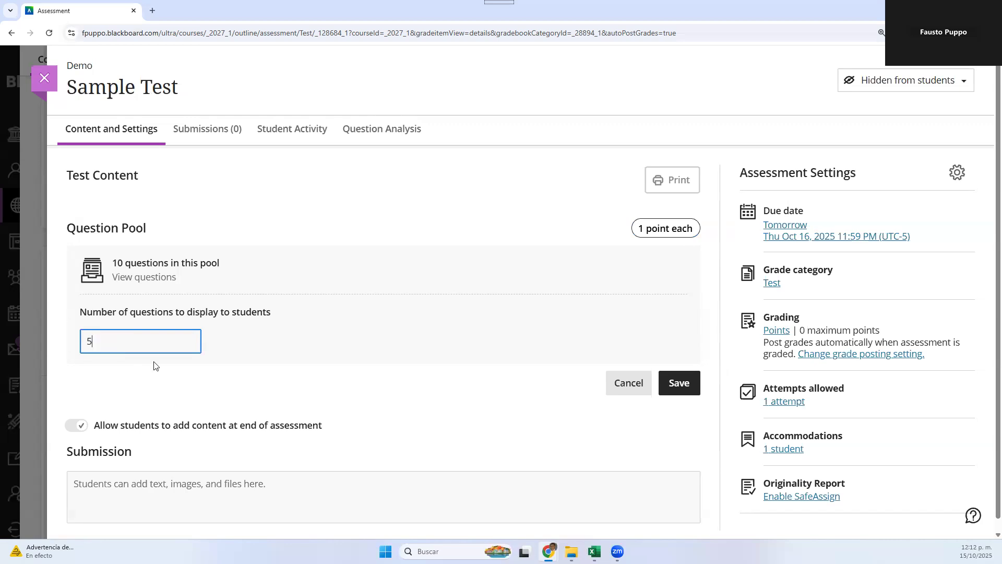
click(651, 234)
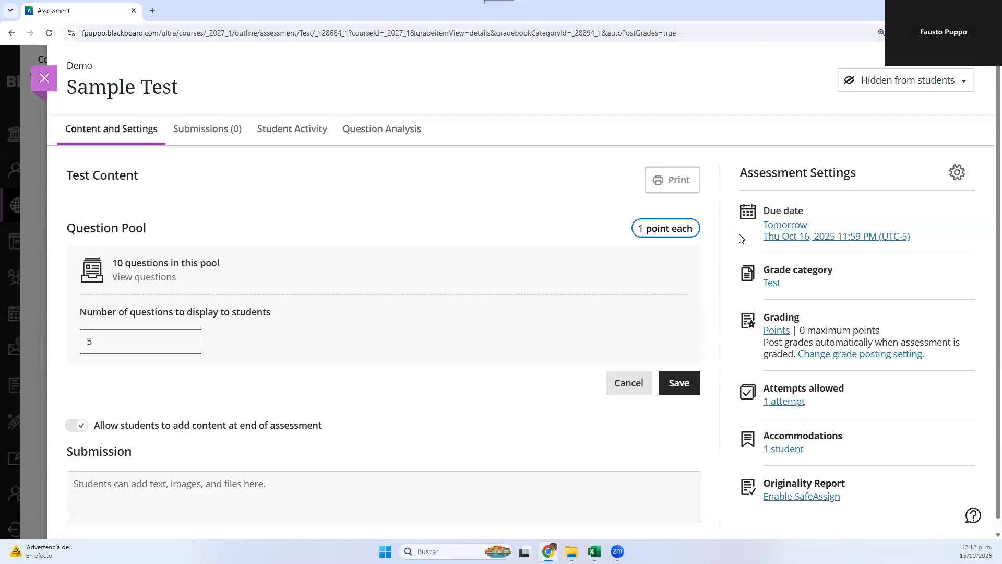
text(1)
key(BackSpace)
text(0)
click(511, 394)
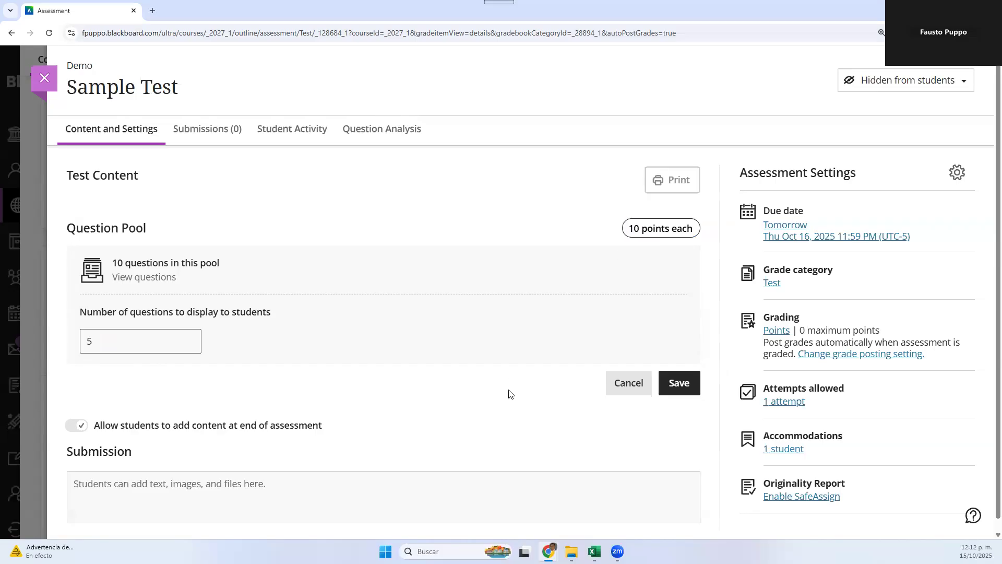
click(679, 383)
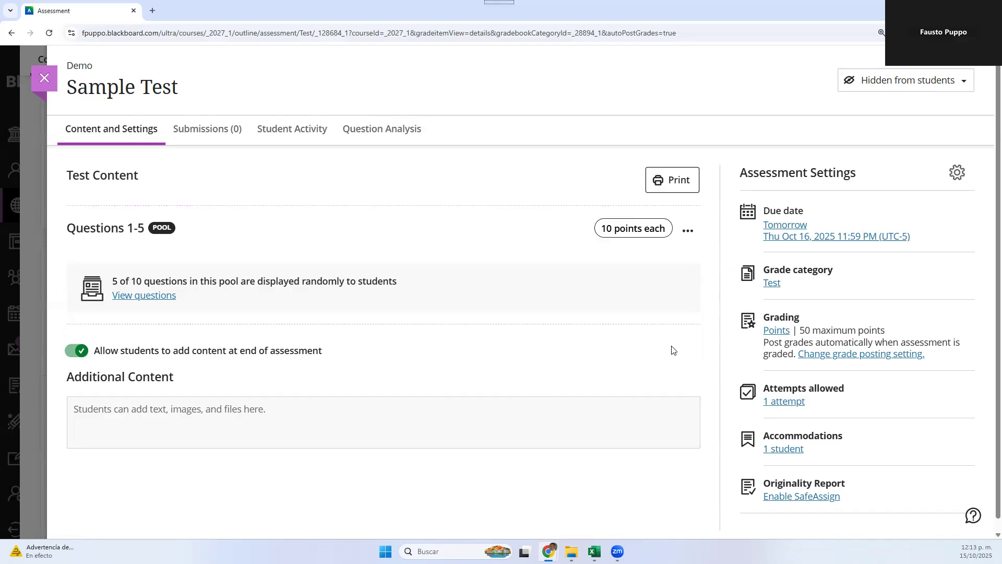
Check the test's maximum points, review the questions in the pool, and open the options for the first question.
double_click(807, 330)
click(149, 296)
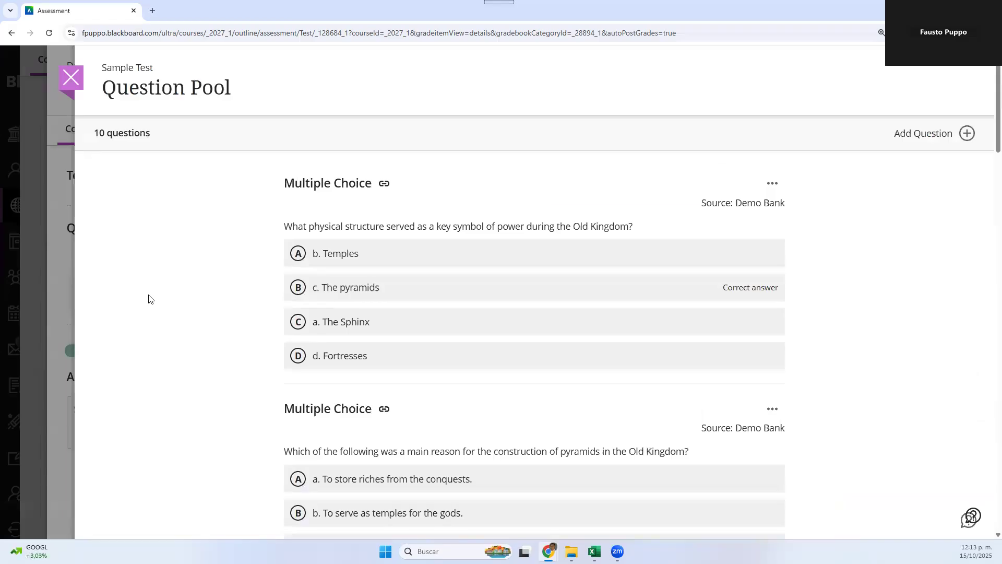
scroll(418, 317, down, 8)
scroll(420, 326, up, 8)
click(773, 184)
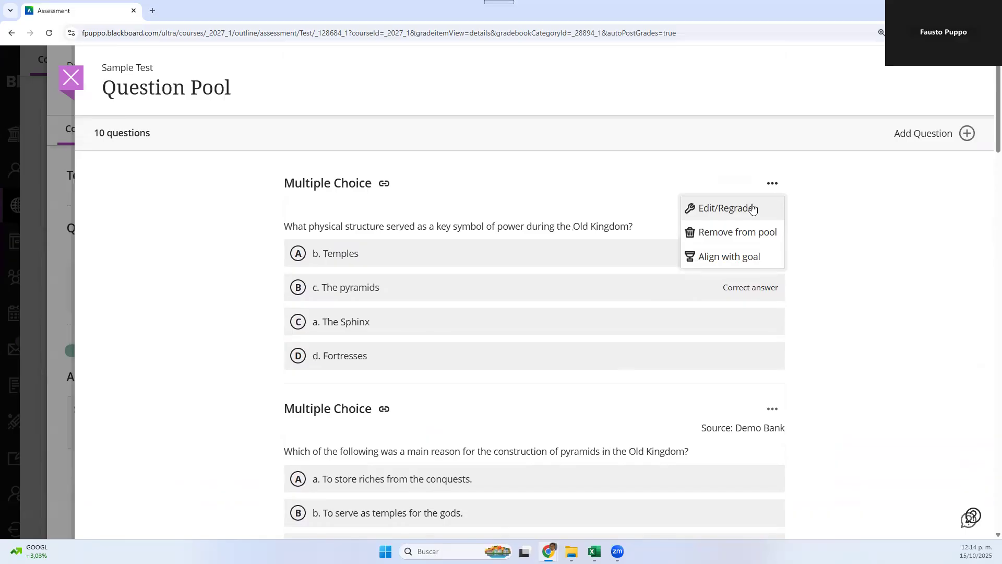
Open the pool's first question for editing and try switching its Automated Feedback option on and back off.
click(753, 208)
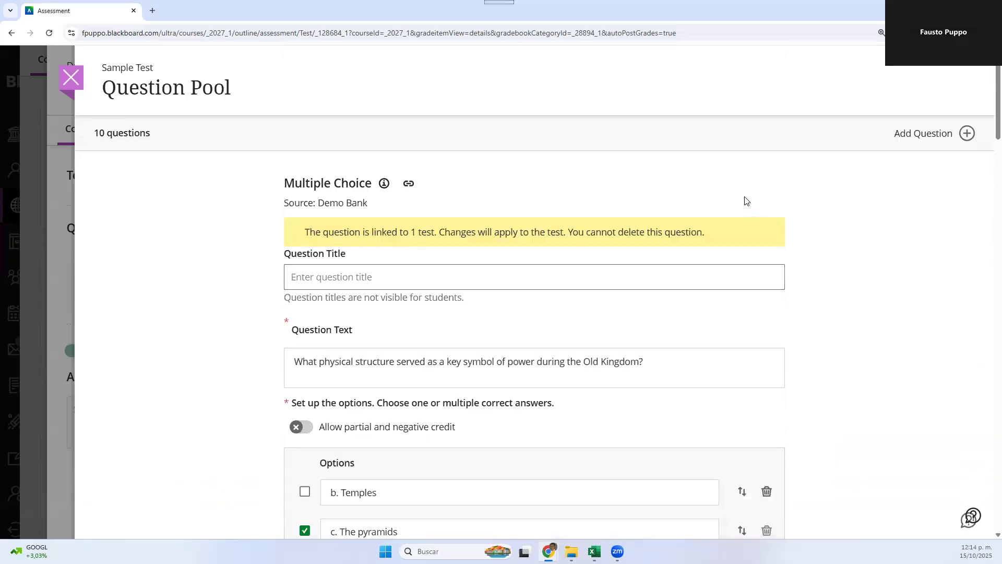
scroll(309, 275, down, 7)
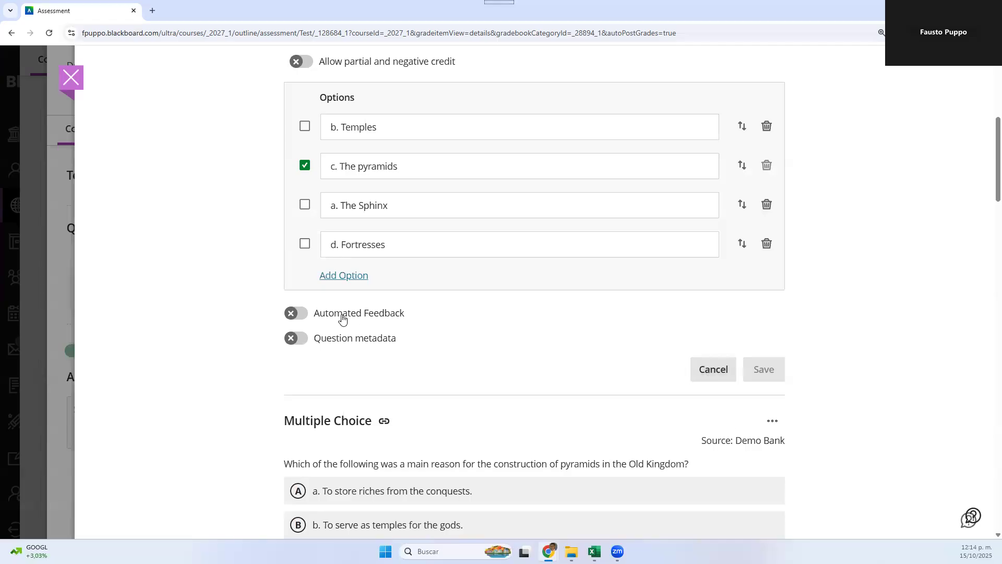
click(298, 313)
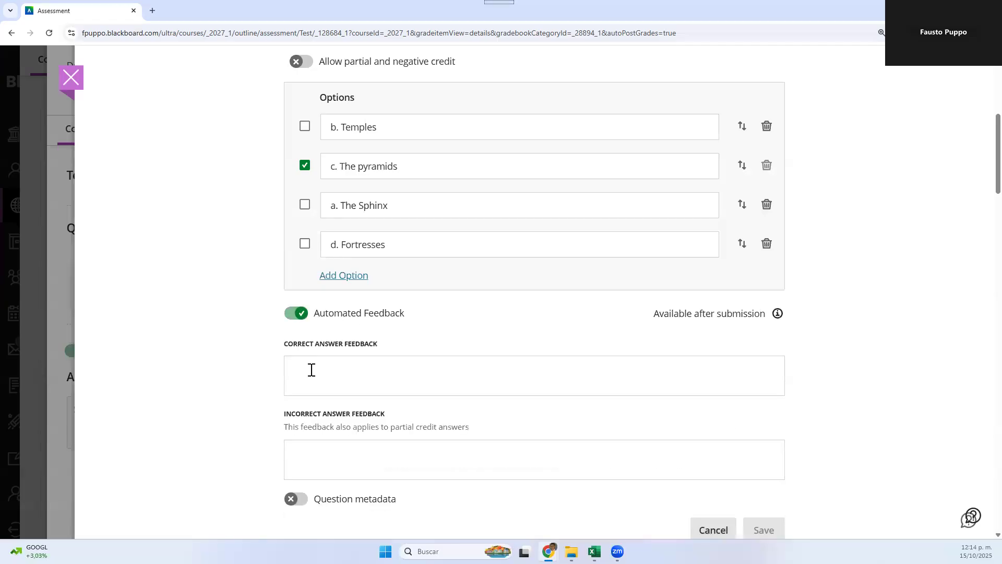
click(298, 313)
scroll(407, 240, up, 4)
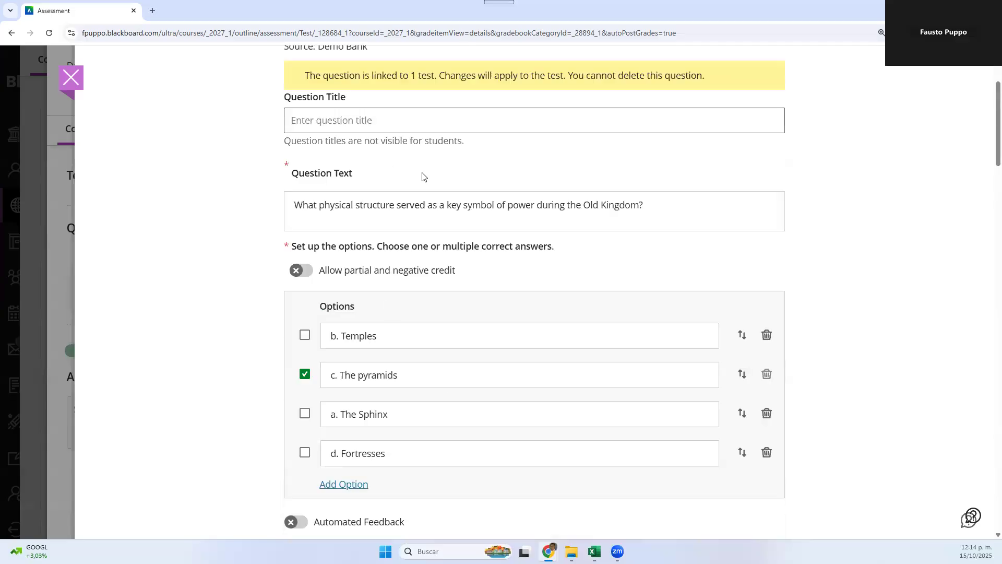
scroll(547, 374, up, 2)
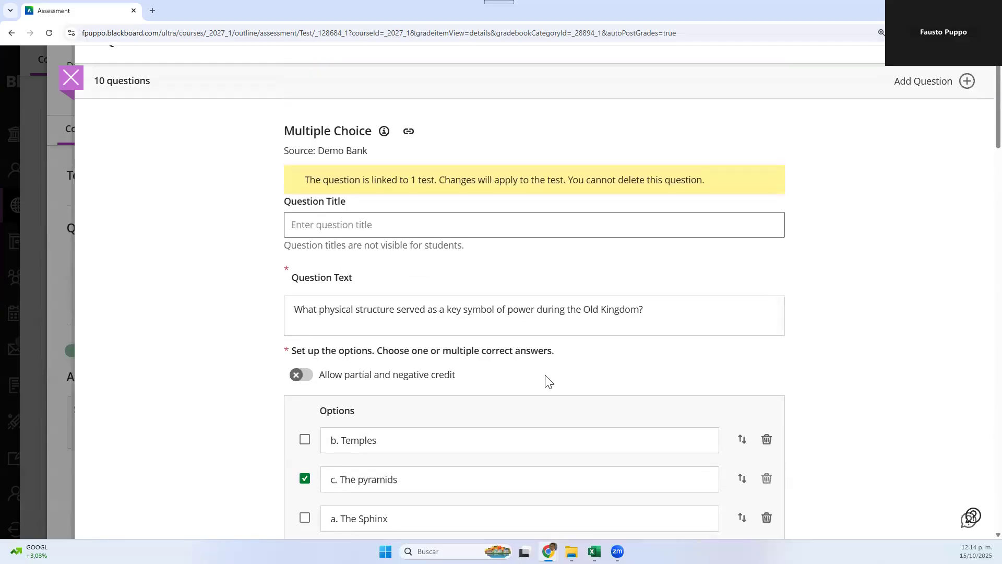
Try partial and negative credit on the first question, check its text and answer options, and cancel the edit.
click(308, 375)
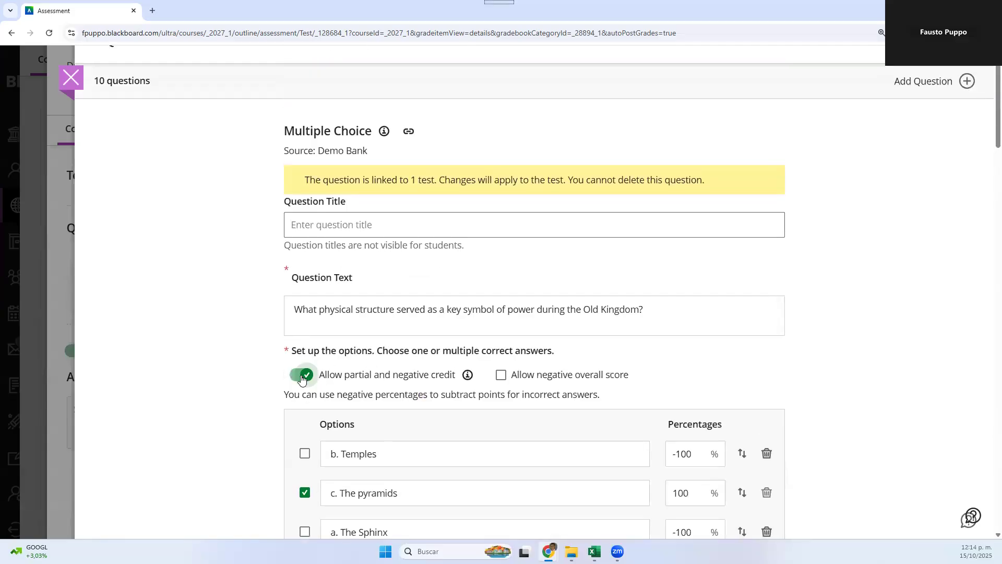
click(302, 376)
click(336, 317)
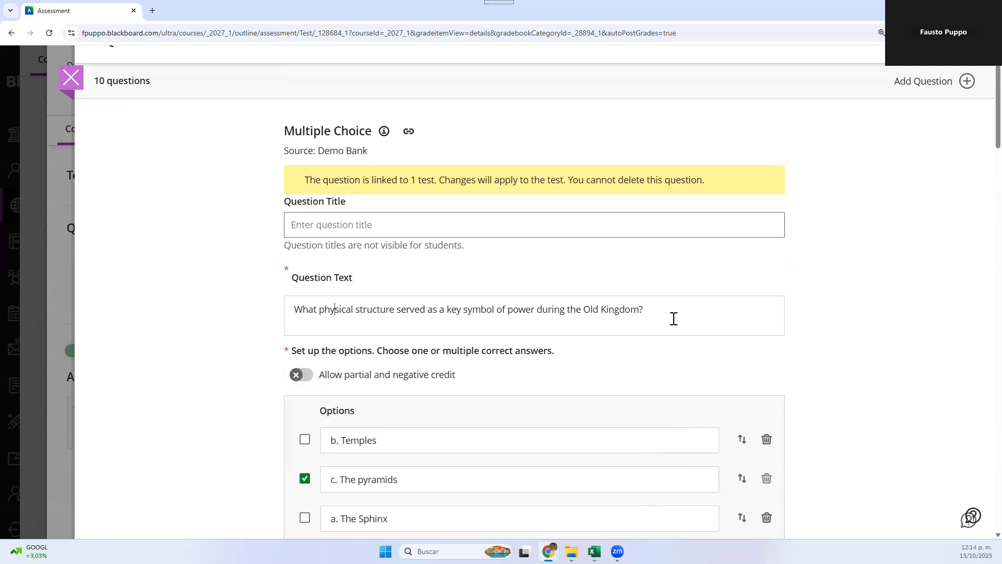
scroll(681, 321, down, 4)
scroll(687, 386, up, 2)
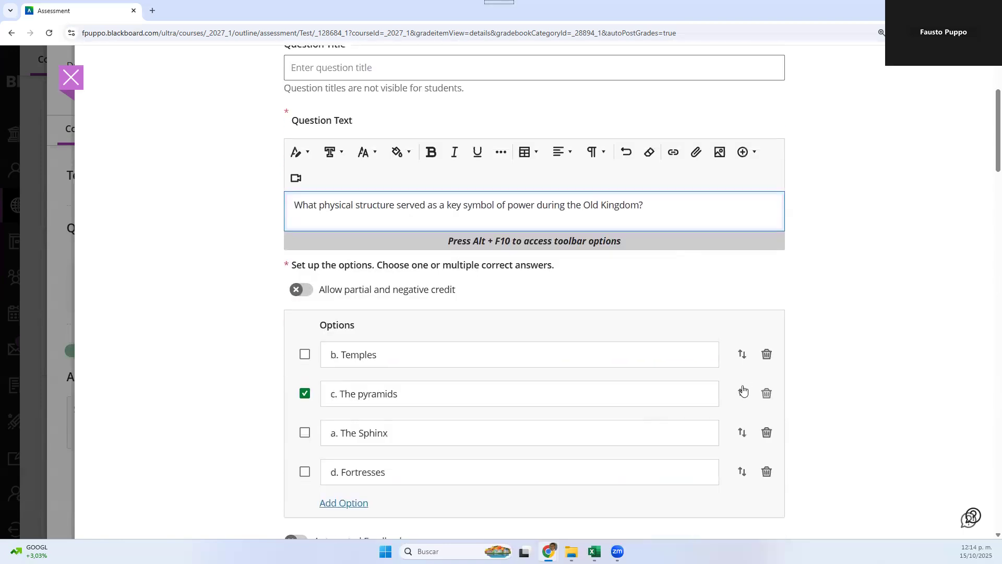
scroll(736, 390, down, 4)
click(720, 384)
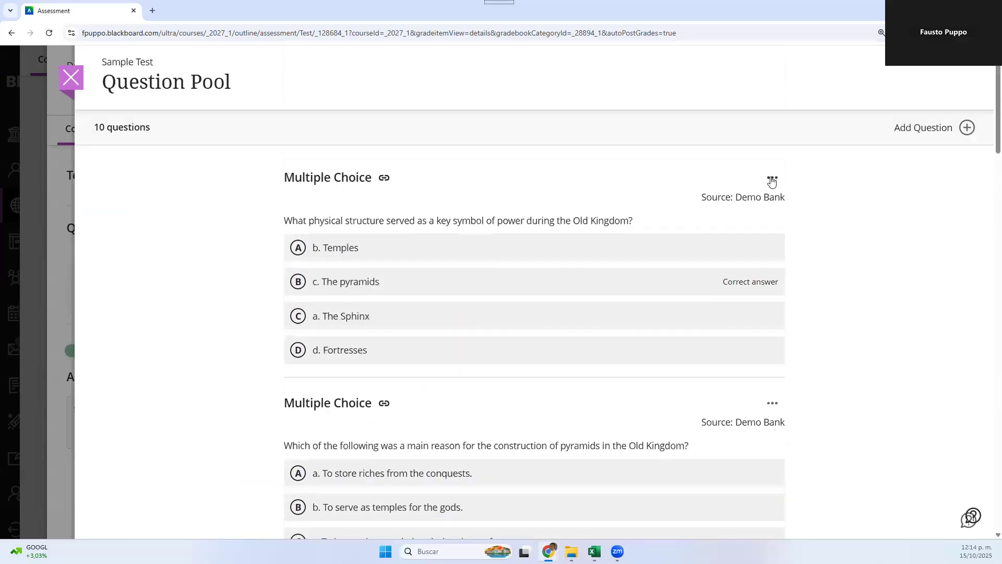
Align the pool's first question with goals LO1 and LO6 from the System source.
click(772, 180)
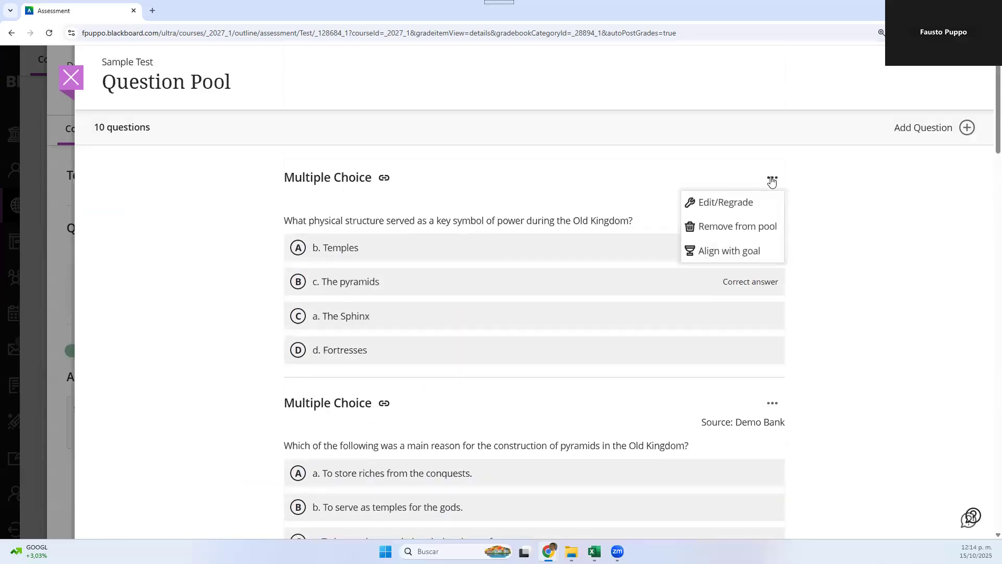
click(730, 252)
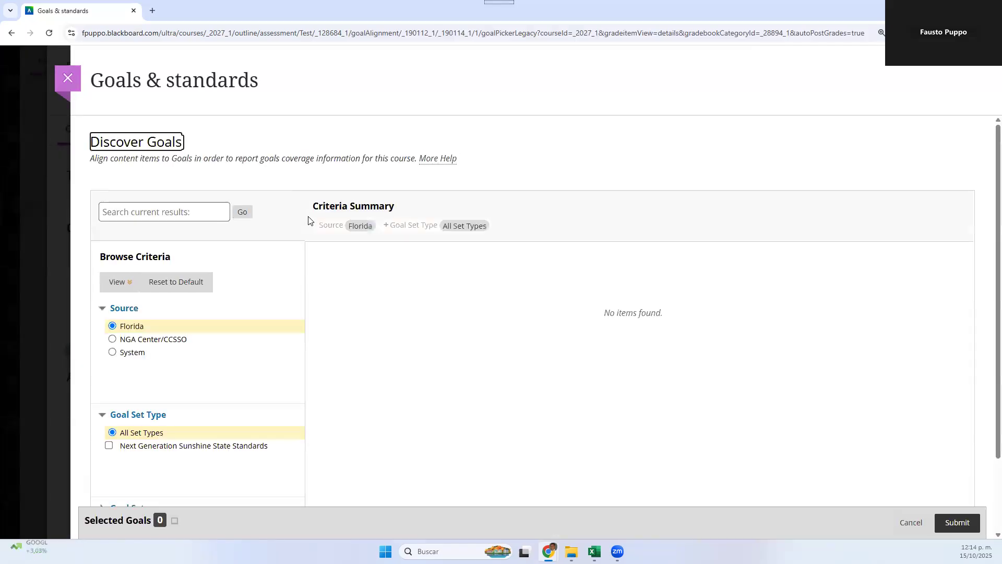
click(116, 357)
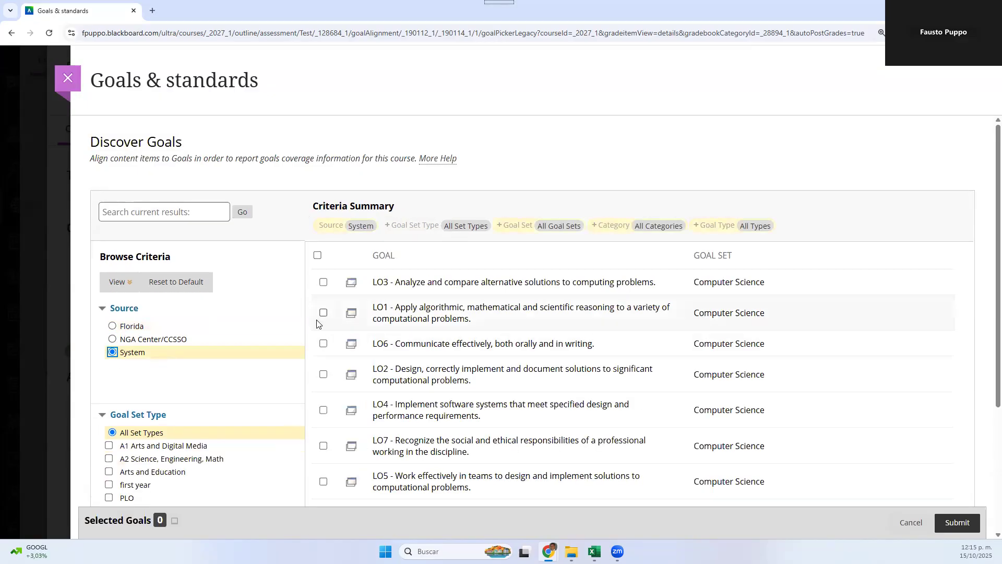
click(323, 312)
click(323, 343)
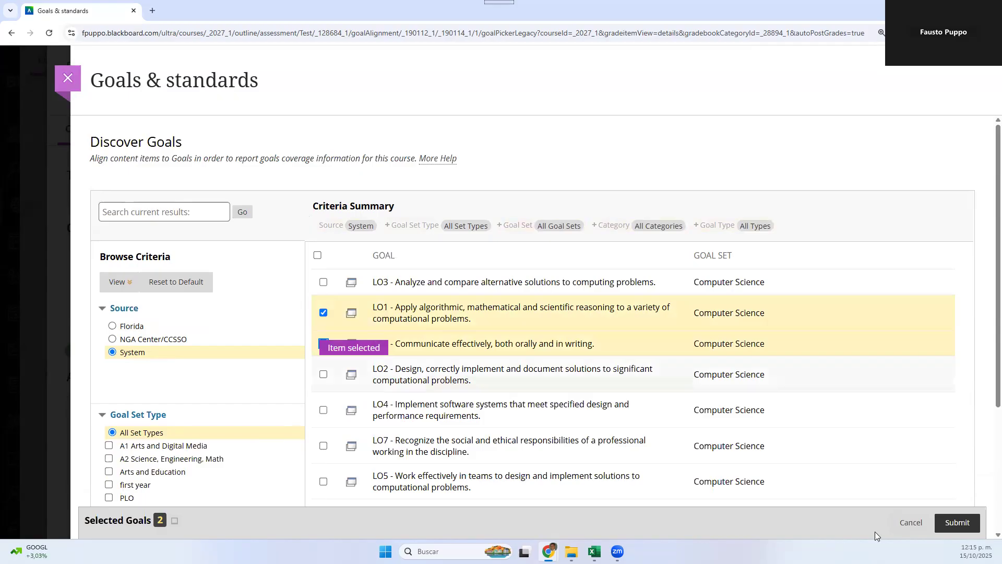
click(939, 526)
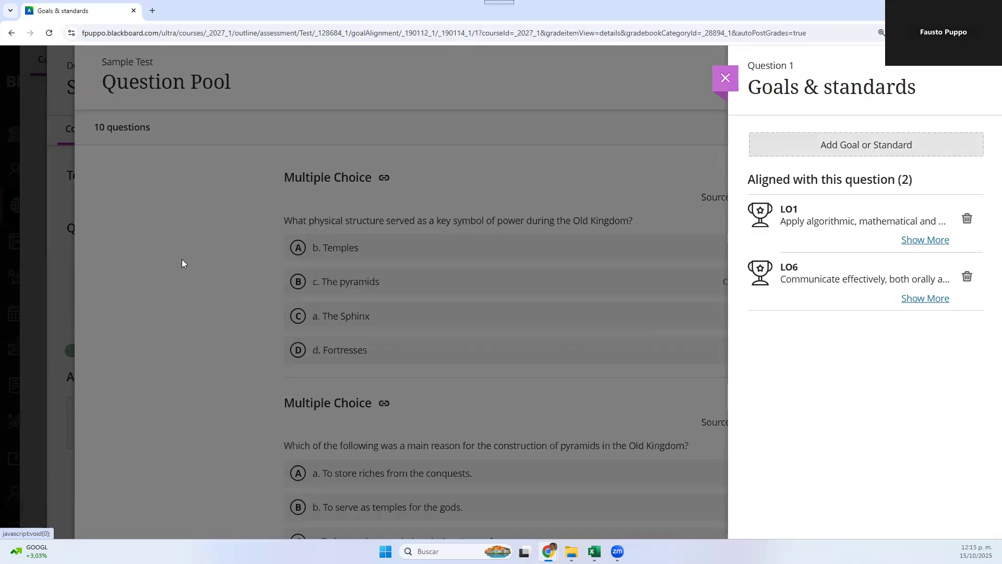
click(728, 86)
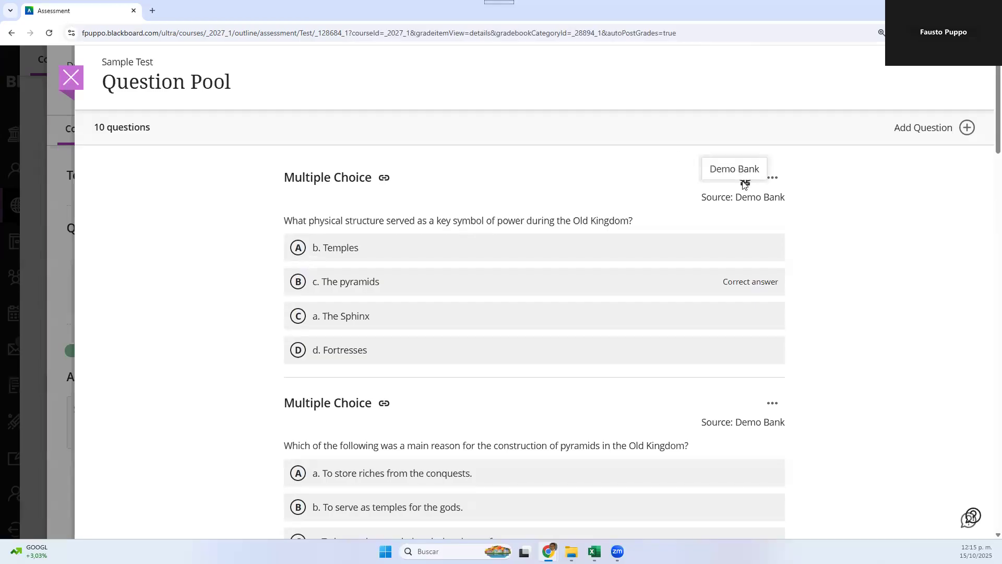
Leave the question pool and add a text block reading "Instructions...." above it in Sample Test.
scroll(475, 432, down, 3)
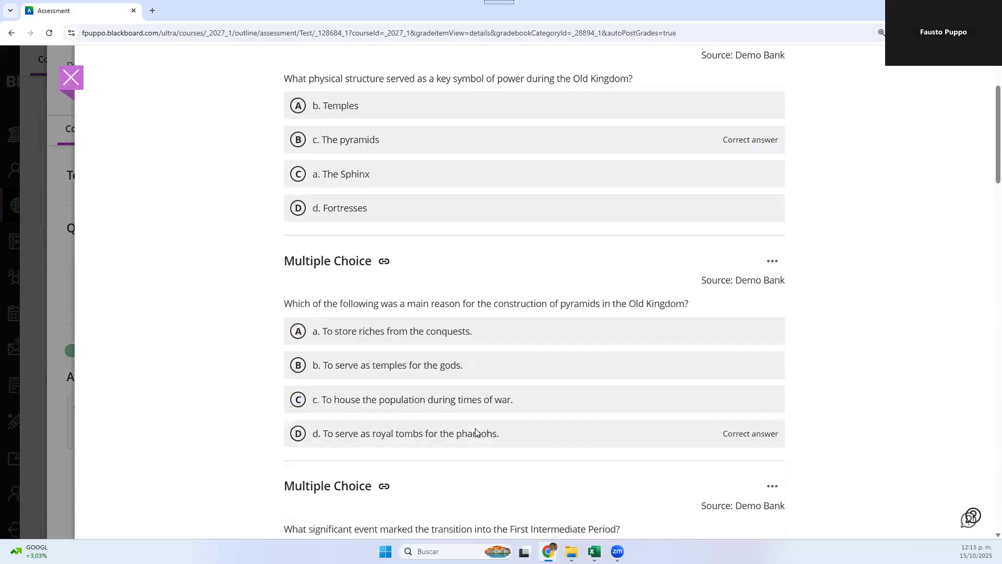
scroll(476, 432, down, 3)
scroll(476, 432, up, 8)
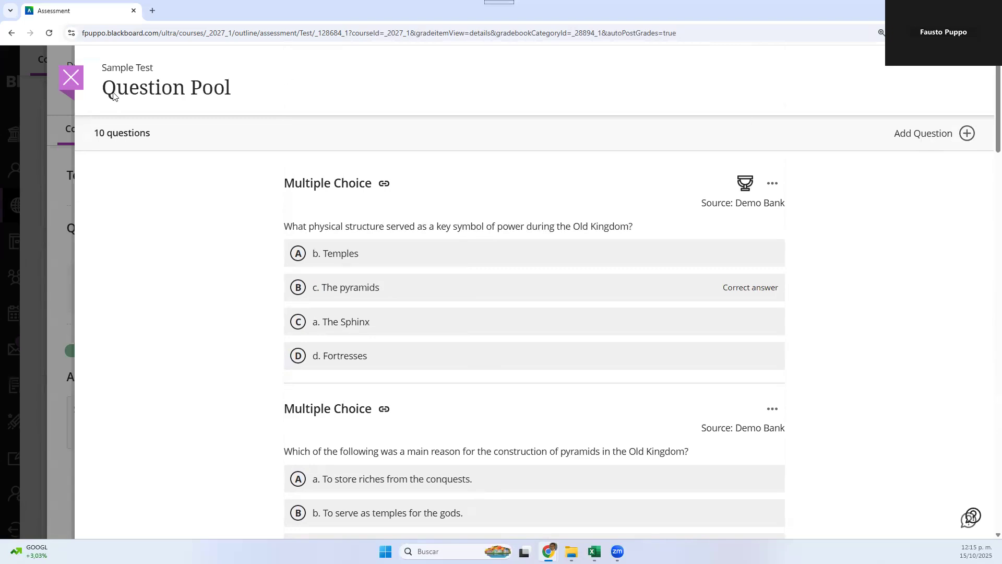
click(69, 78)
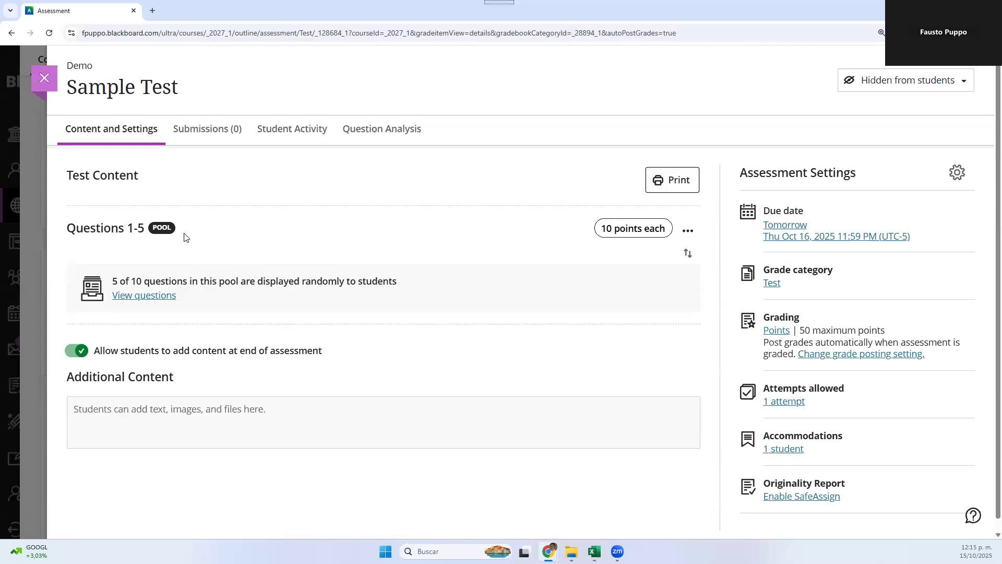
mouse_move(398, 220)
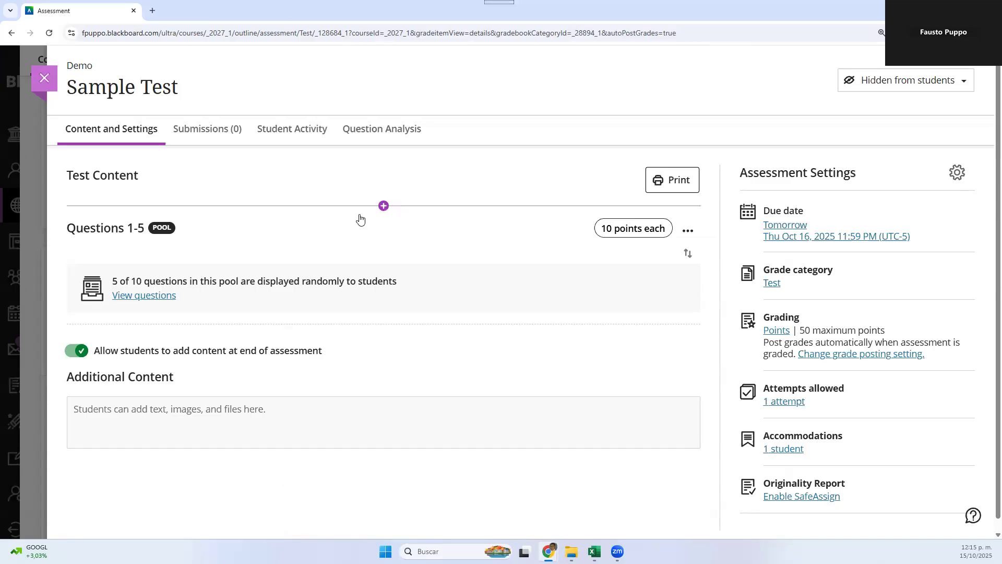
click(381, 205)
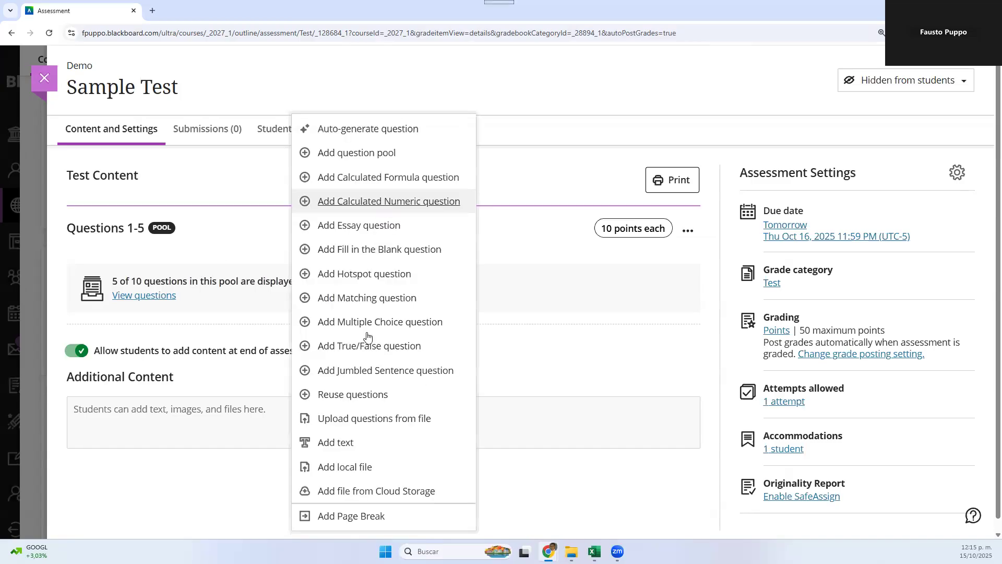
click(342, 444)
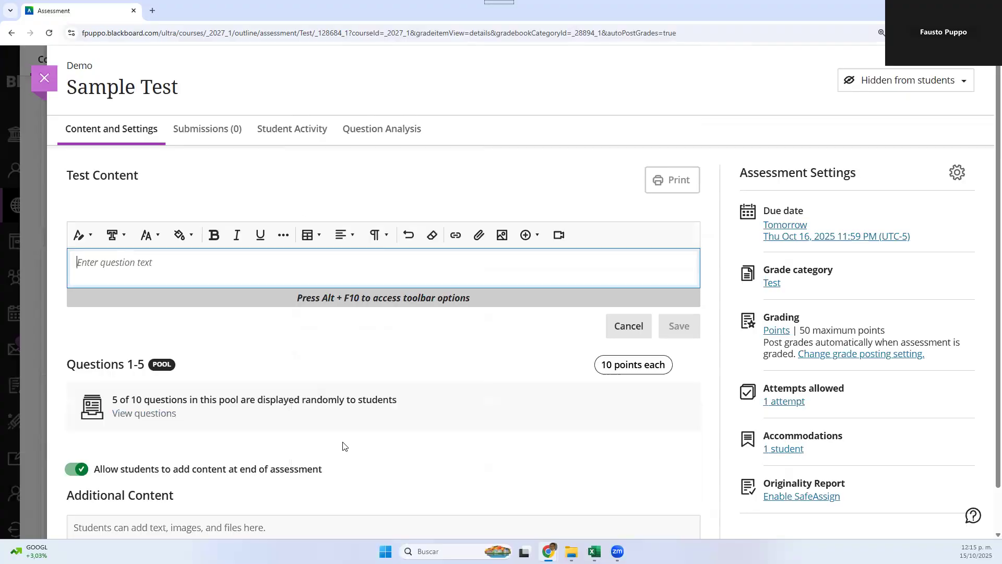
text(INstruct)
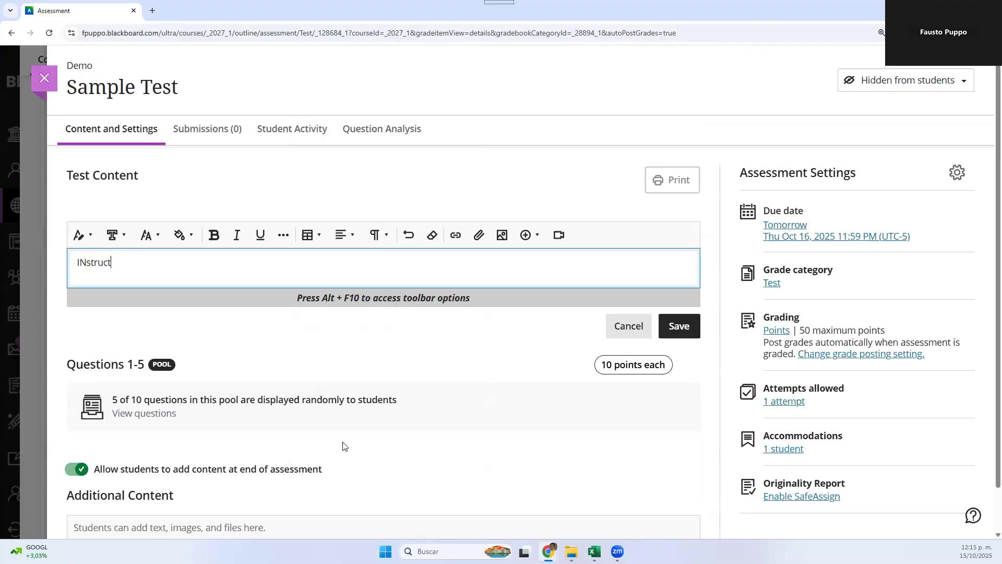
text(ions....)
key(BackSpace)
text(n)
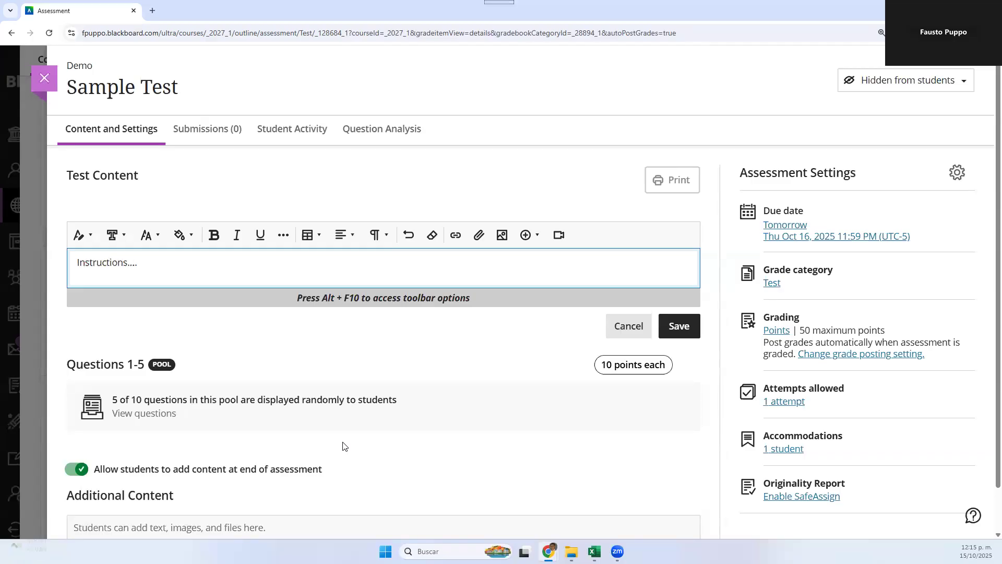
click(685, 329)
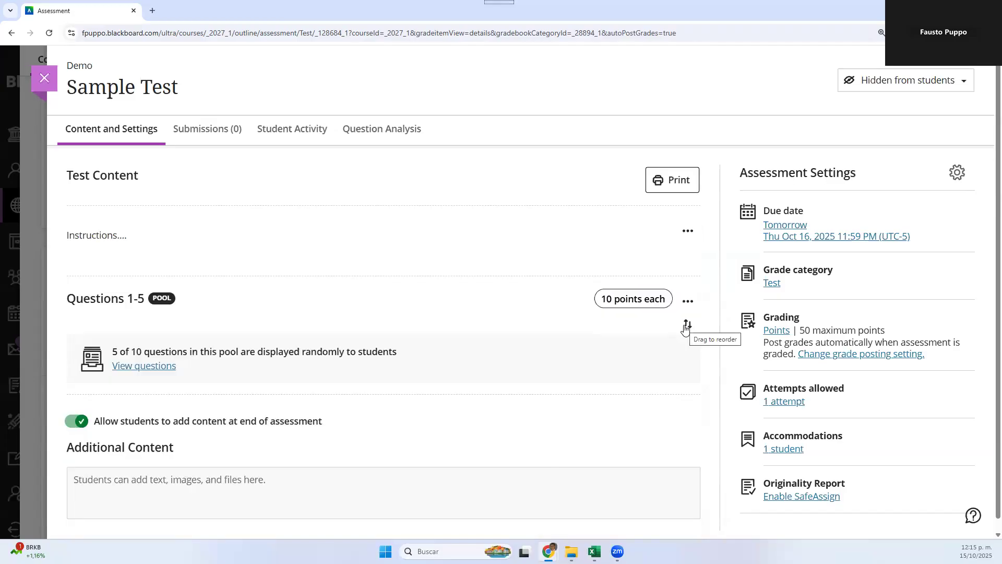
Start auto-generating questions below the pool, describing the module's Old Kingdom and First Intermediate Period political history.
scroll(501, 355, down, 1)
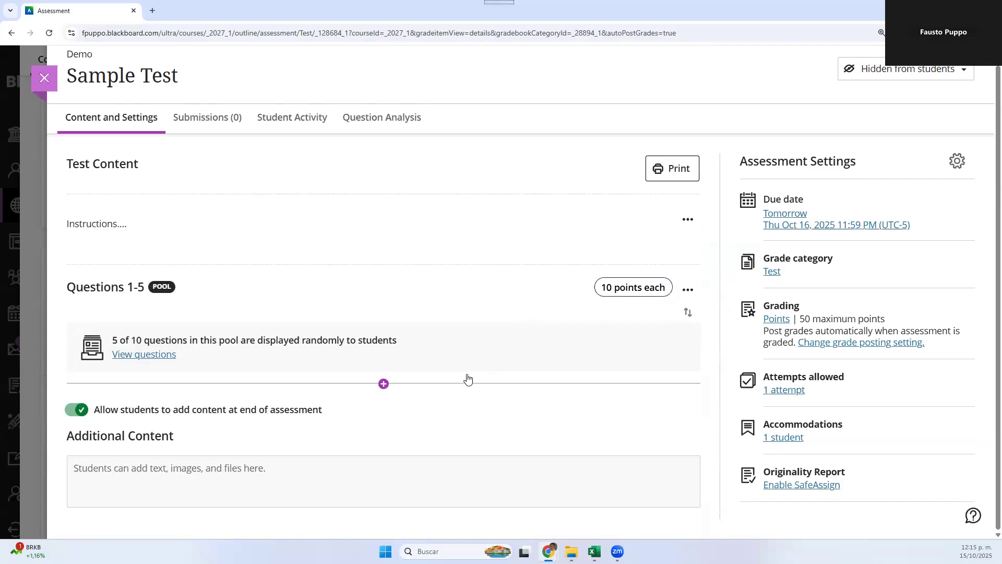
click(384, 384)
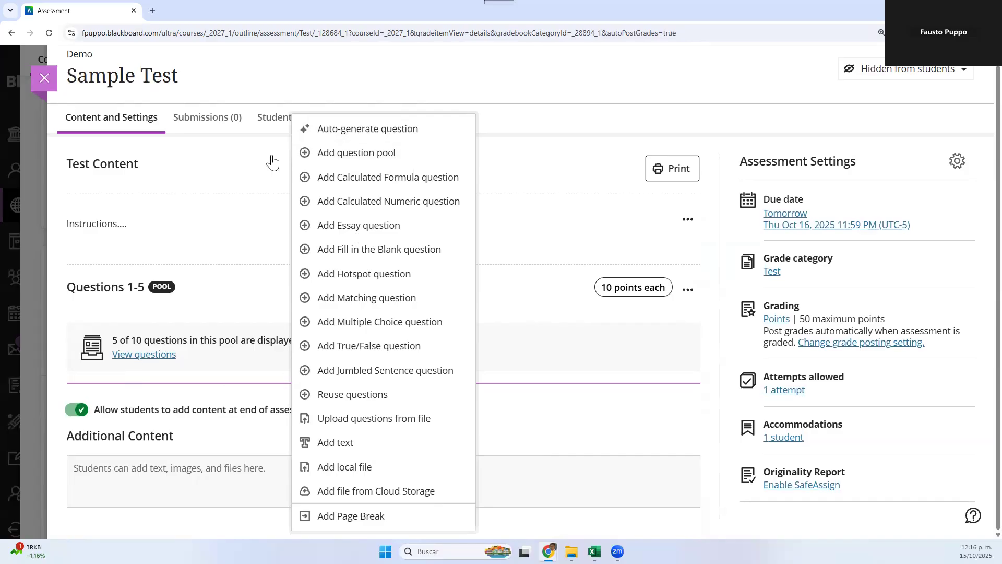
click(353, 130)
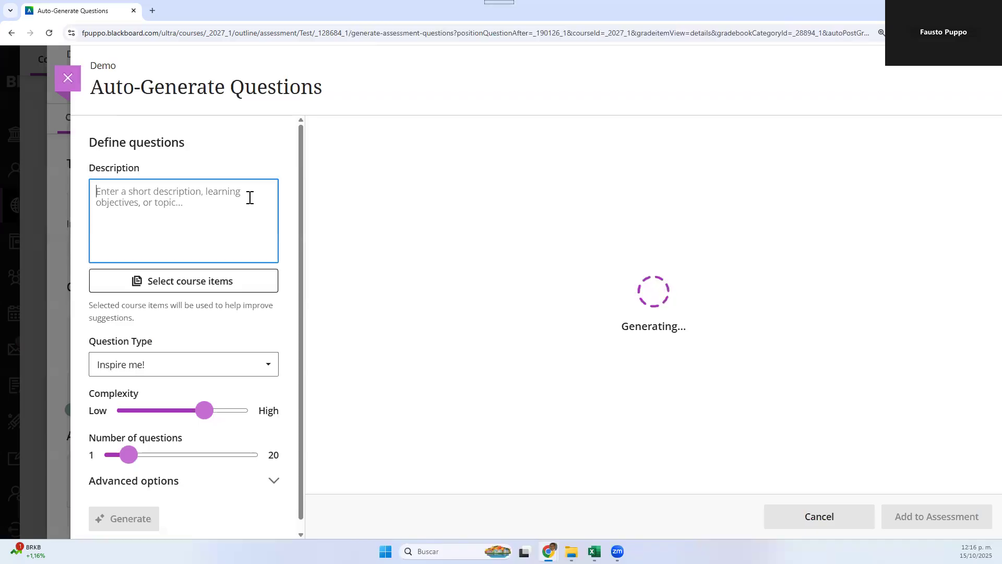
text(In this module we will cover the political history for the Old Kingdom and First Intermediate Period. This will be the first module covering the historical era. Other aspects related to the history of ancient Egypt such as environment, culture and society will be covered in later modules. Political histories will then provide additional foundation for creating and understanding the context of these elements.)
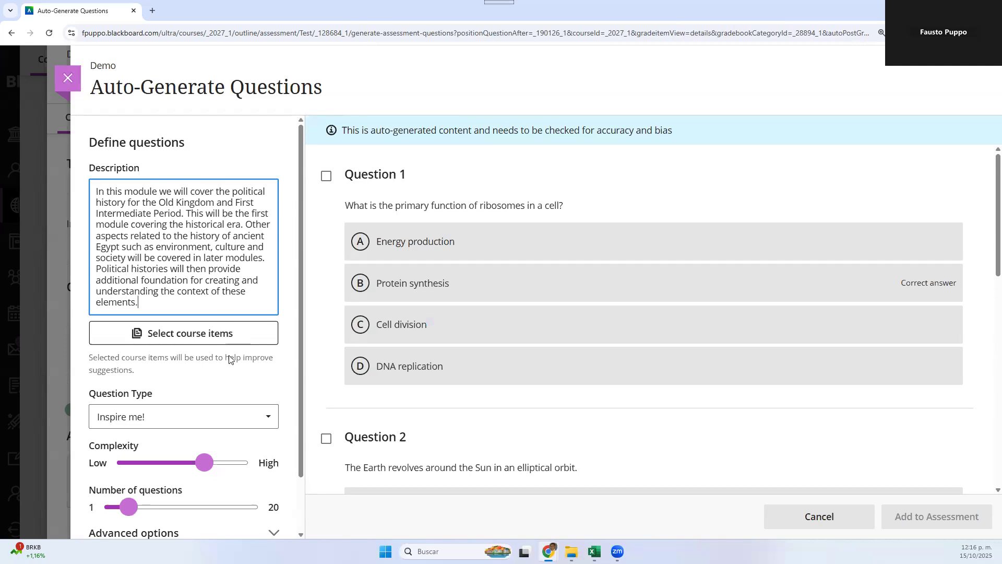
Raise the complexity slightly, increase the number of questions to about the middle of the range, and generate the questions.
scroll(230, 358, down, 1)
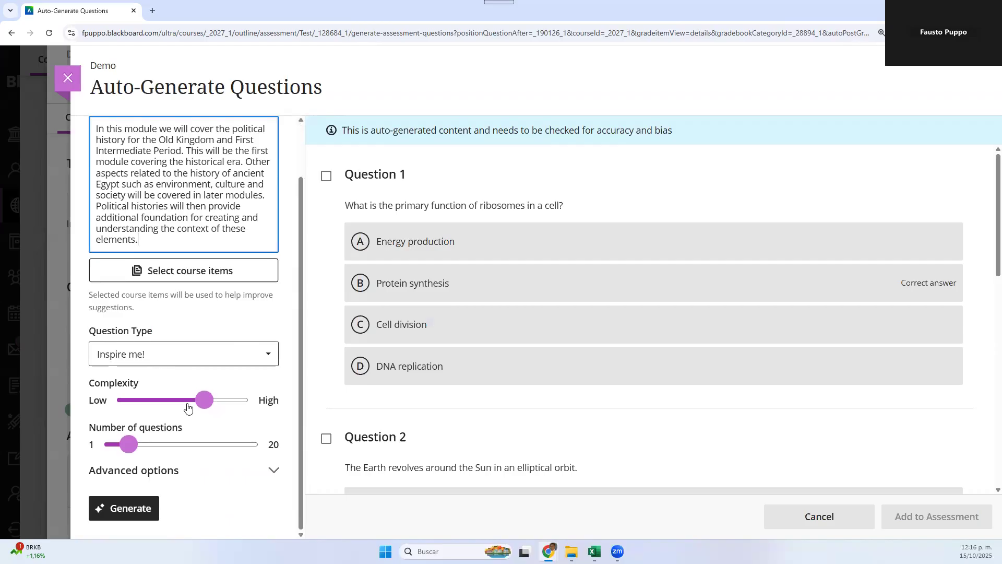
mouse_move(204, 410)
mouse_down()
mouse_move(235, 410)
mouse_move(219, 411)
mouse_up()
drag(131, 444, 177, 443)
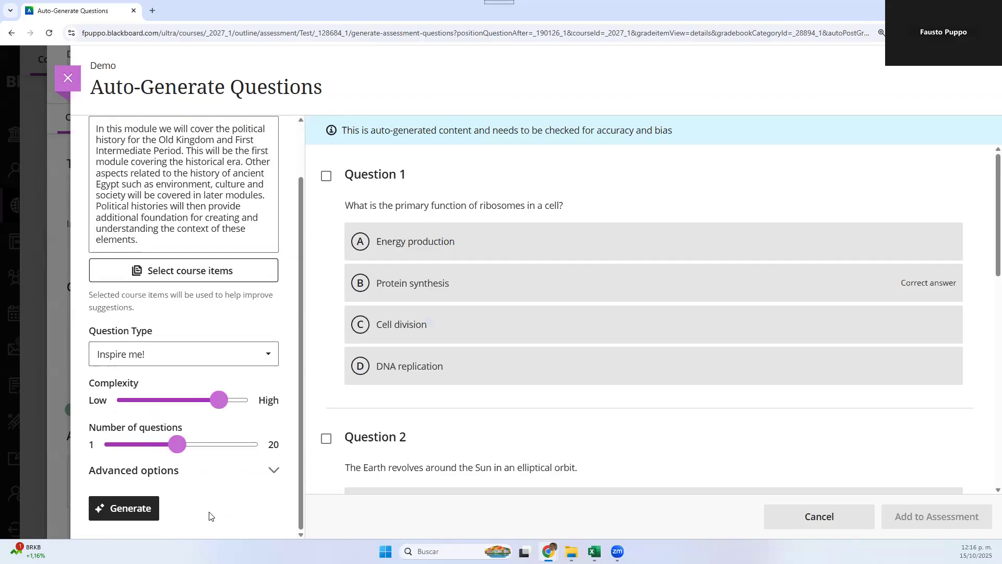
click(156, 510)
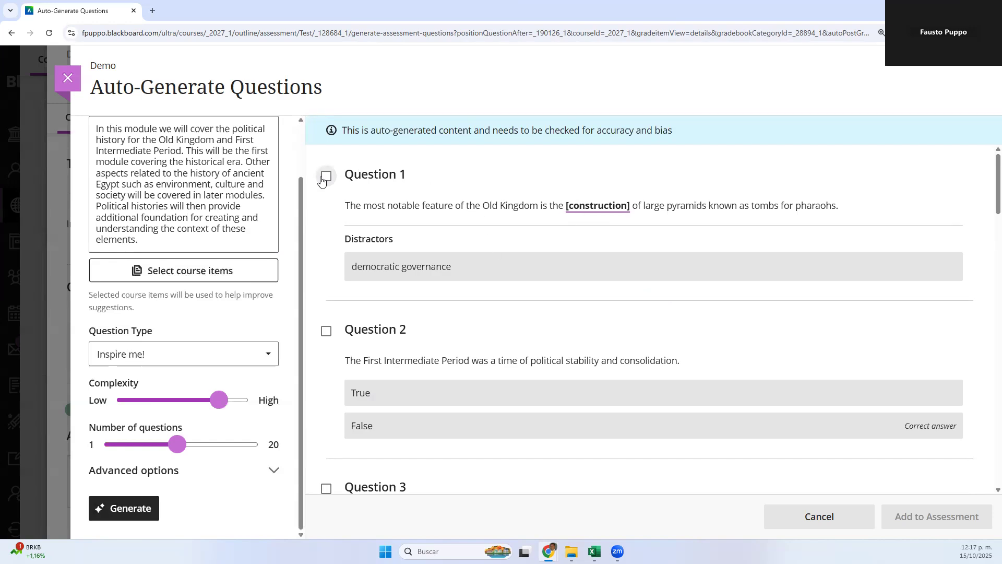
Select generated Questions 1, 2, 4 and 6 for inclusion in the test.
click(326, 176)
scroll(378, 230, down, 3)
click(326, 173)
scroll(423, 402, down, 4)
scroll(423, 402, down, 1)
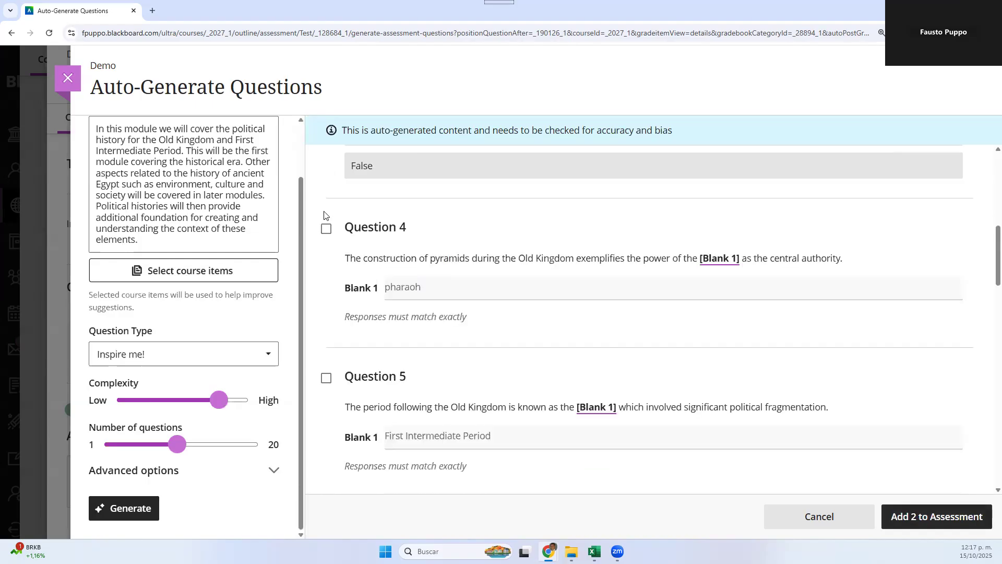
click(326, 227)
scroll(371, 369, down, 1)
scroll(371, 368, down, 5)
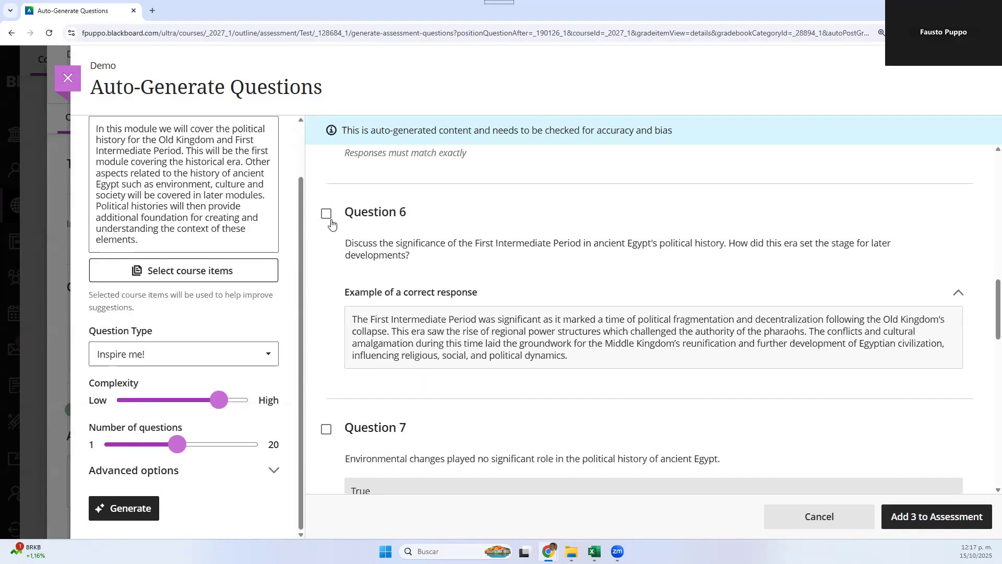
click(326, 213)
scroll(405, 309, down, 2)
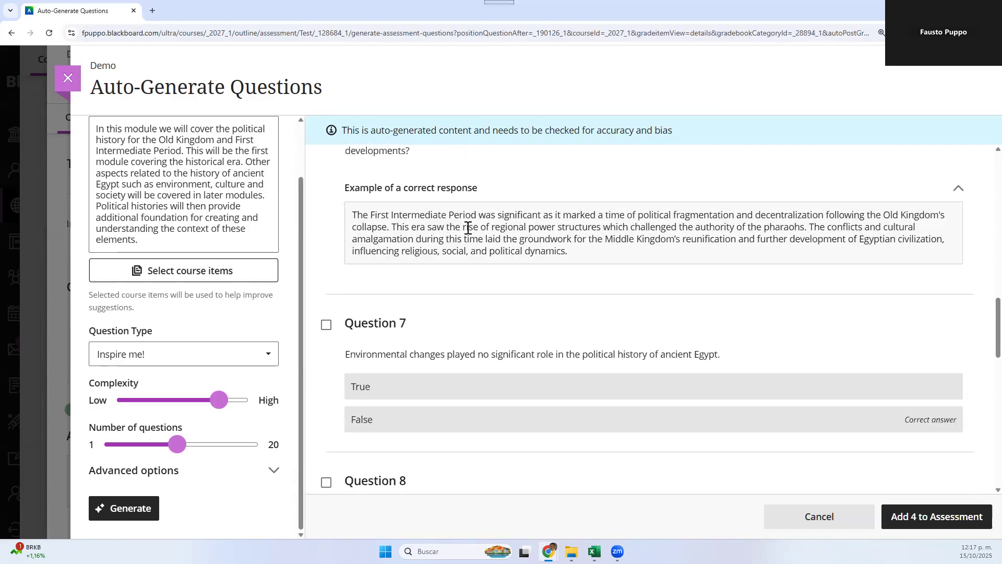
Include generated Question 9, add the selected questions to Sample Test, and review them below the pool.
scroll(501, 228, down, 8)
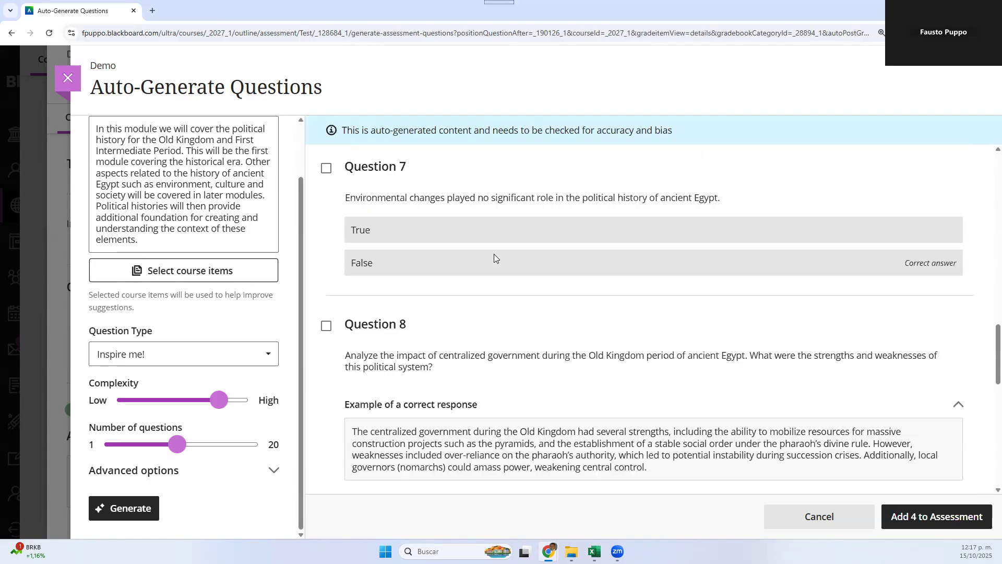
scroll(455, 227, down, 1)
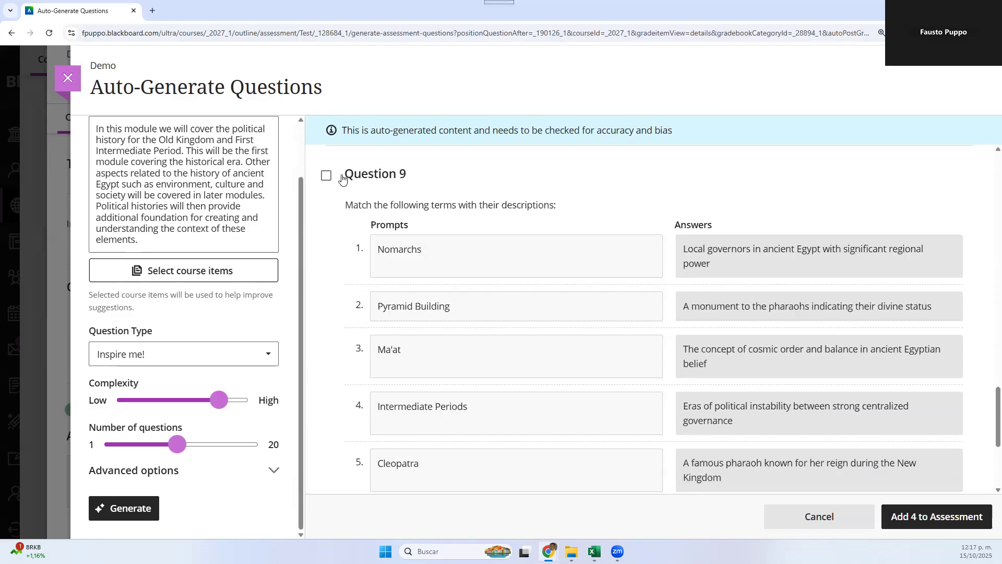
click(325, 176)
scroll(460, 335, down, 4)
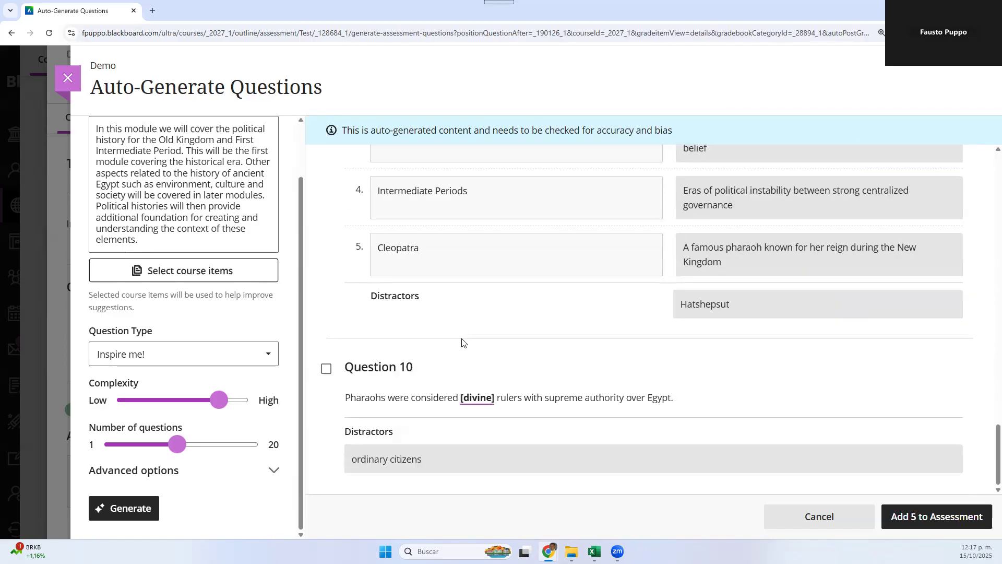
click(911, 529)
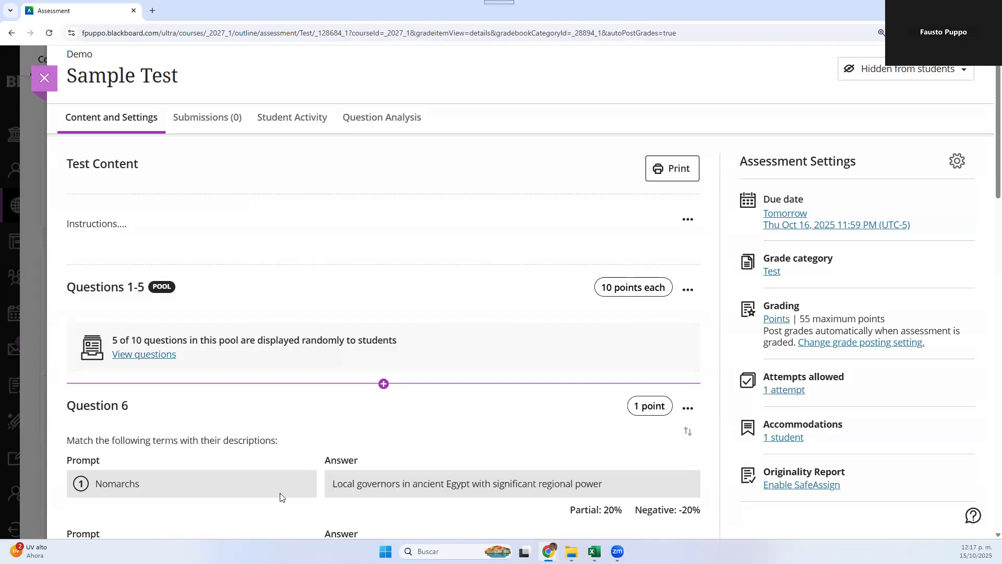
scroll(273, 484, down, 2)
scroll(273, 485, down, 5)
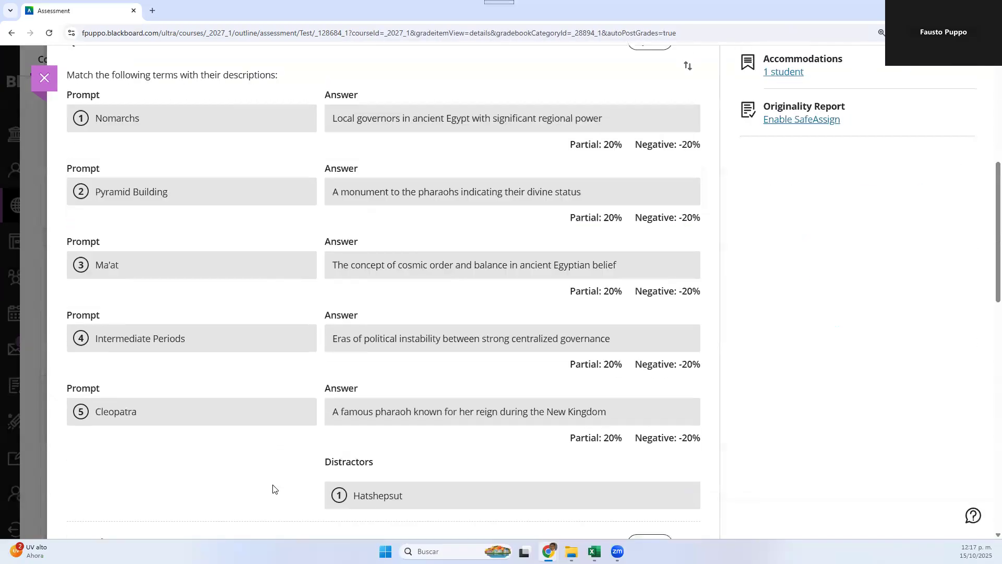
scroll(273, 489, down, 4)
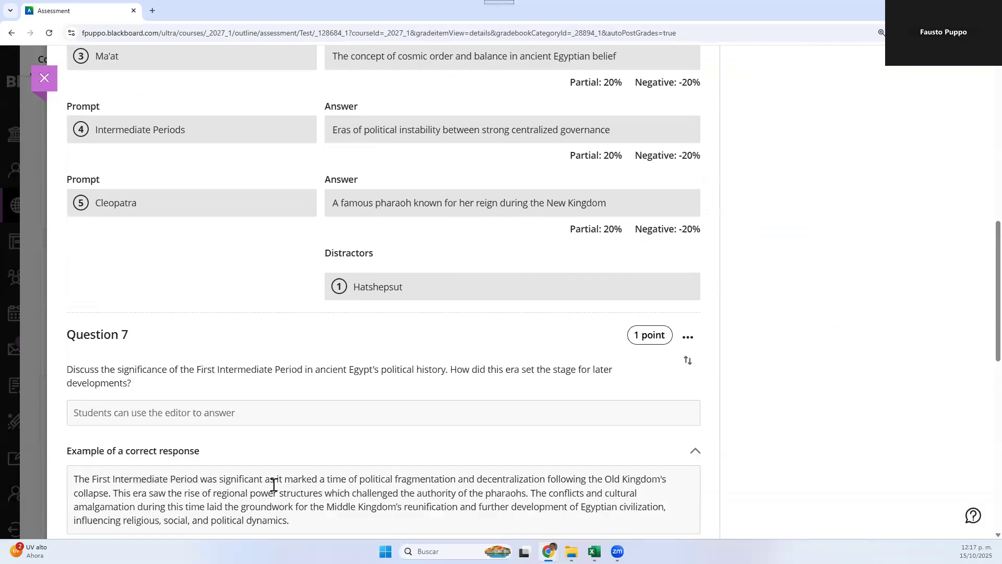
scroll(287, 426, up, 11)
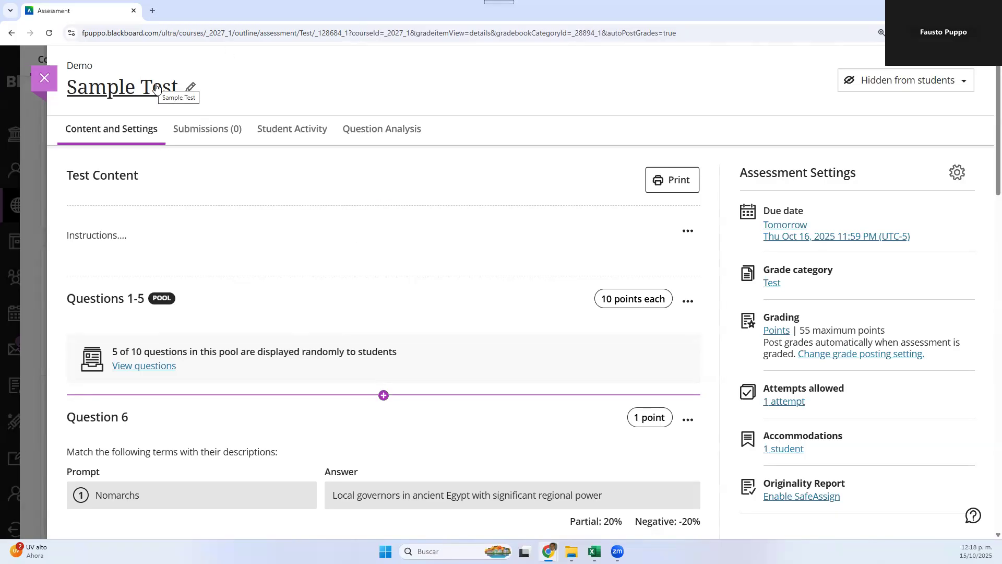
Open Blackboard Help from the support options of Sample Test.
click(974, 518)
click(963, 435)
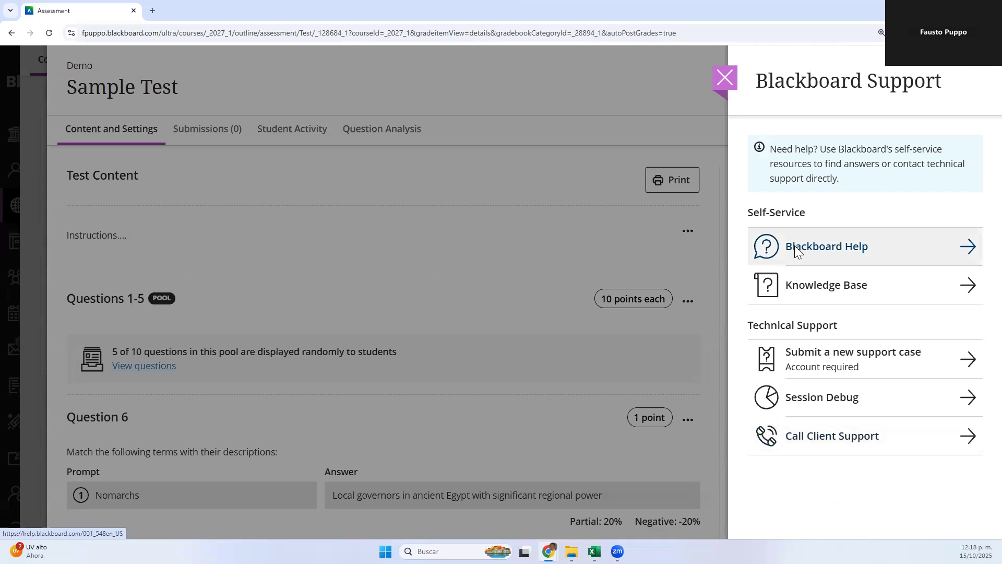
click(796, 250)
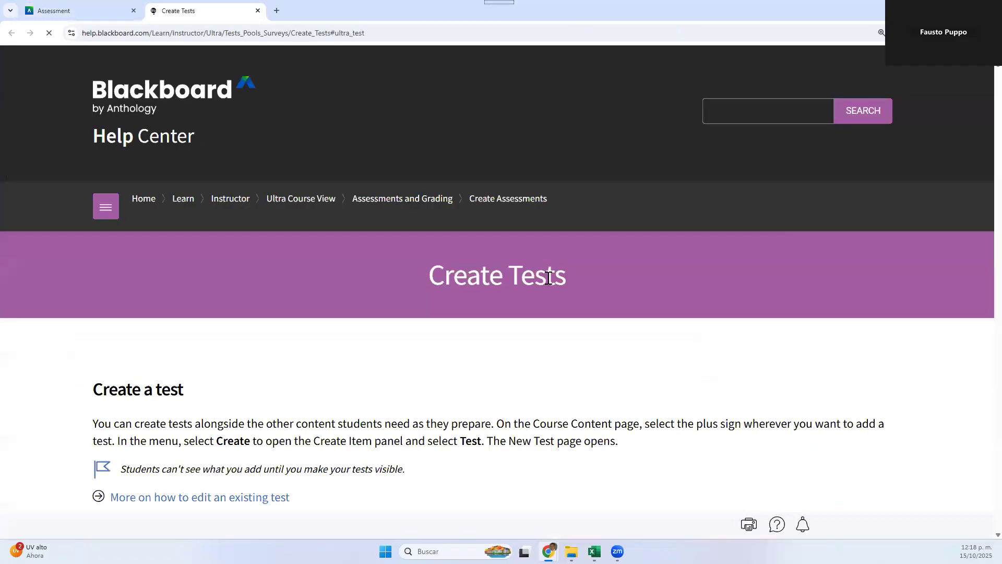
Look through the opening sections of the Create Tests help article, including the introduction and the video section.
scroll(538, 280, down, 3)
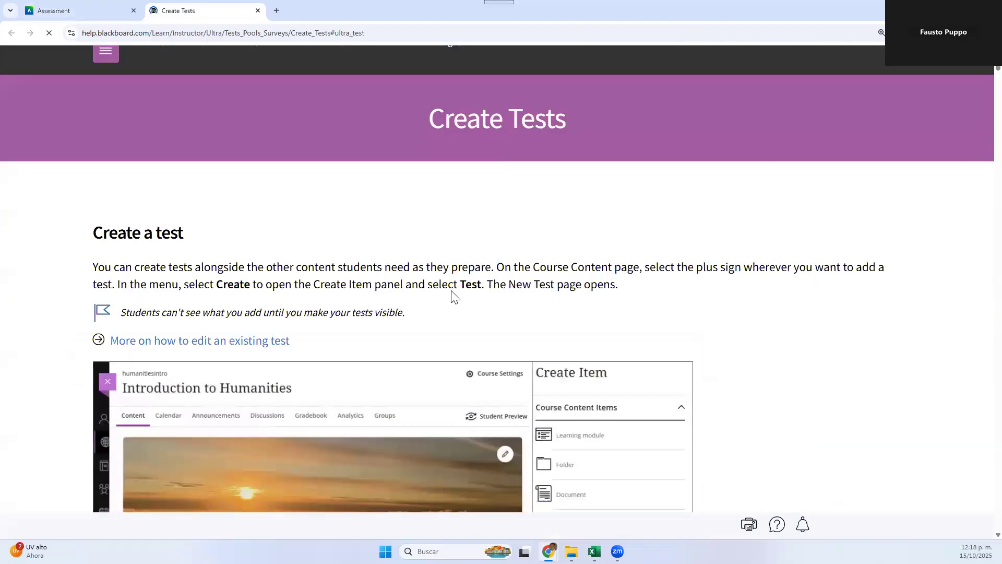
scroll(453, 297, down, 7)
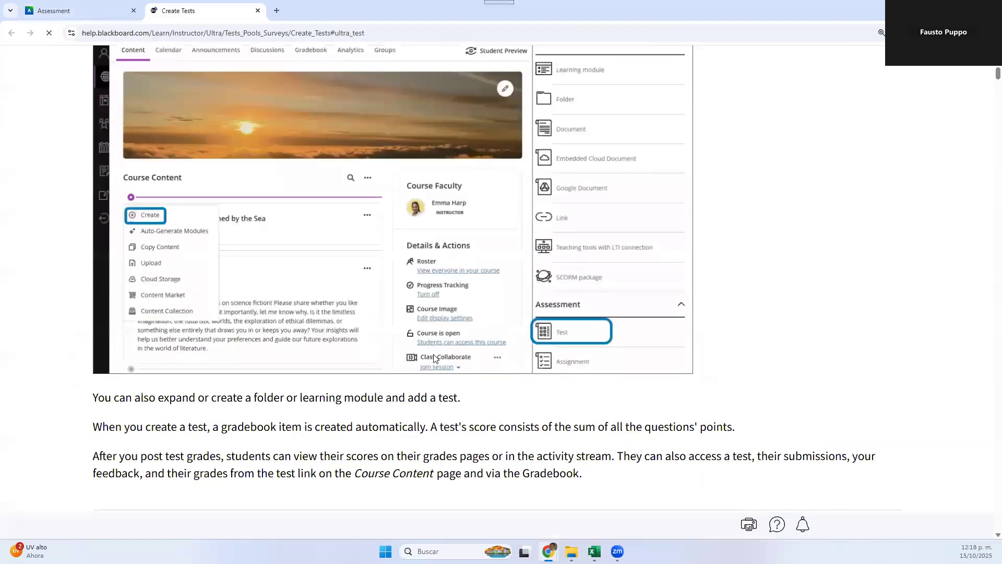
scroll(433, 358, down, 5)
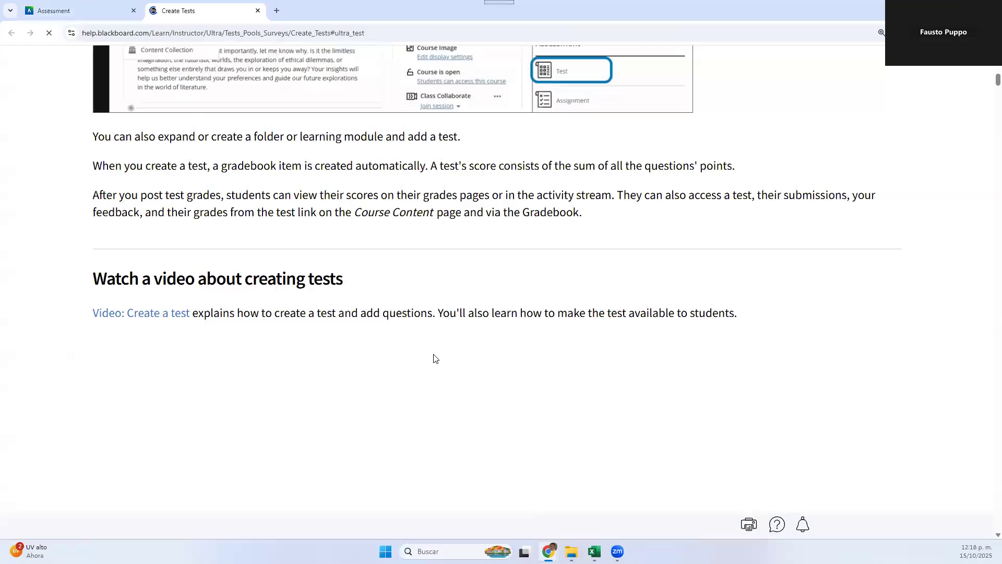
scroll(436, 313, up, 3)
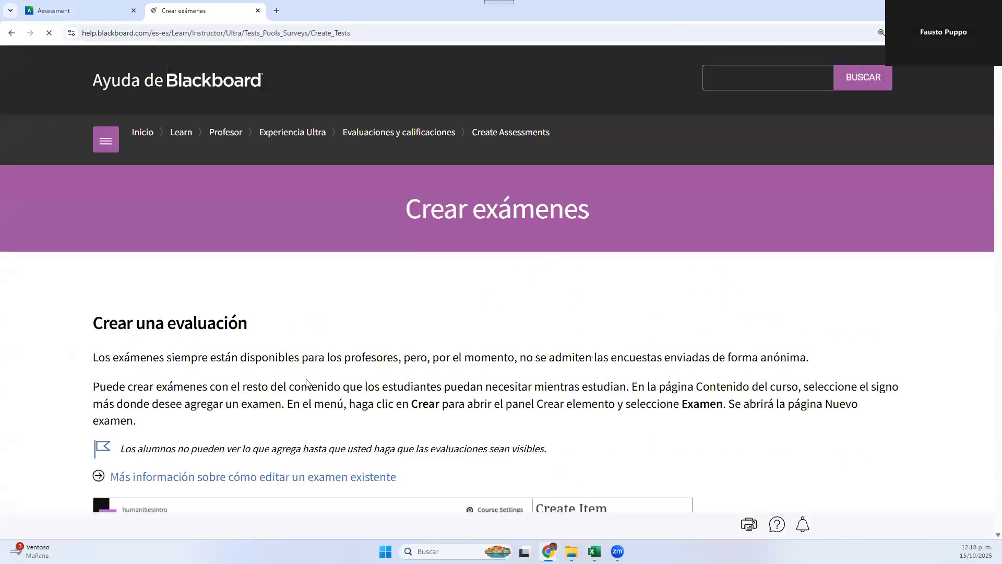
scroll(307, 384, down, 15)
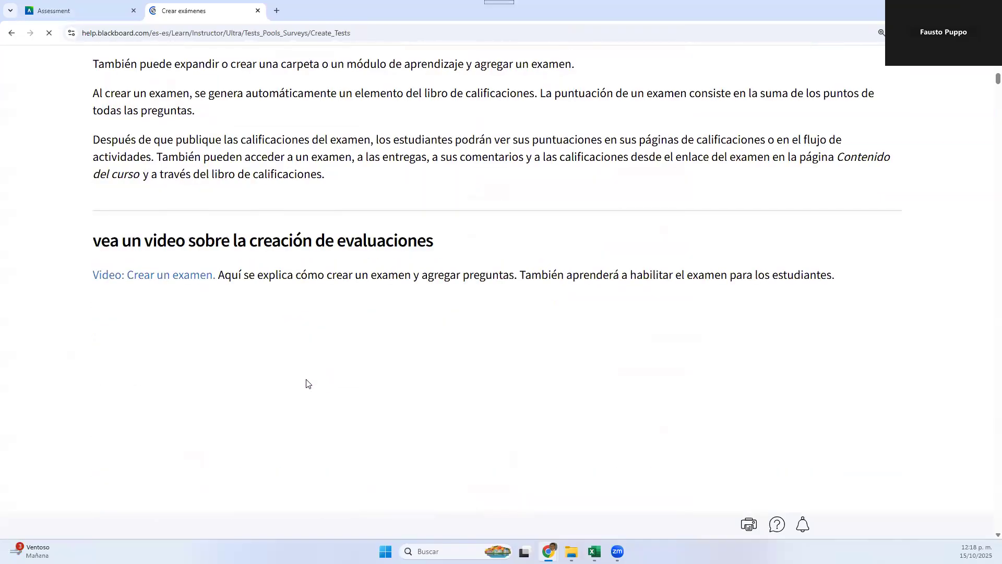
scroll(307, 383, down, 8)
scroll(307, 376, up, 20)
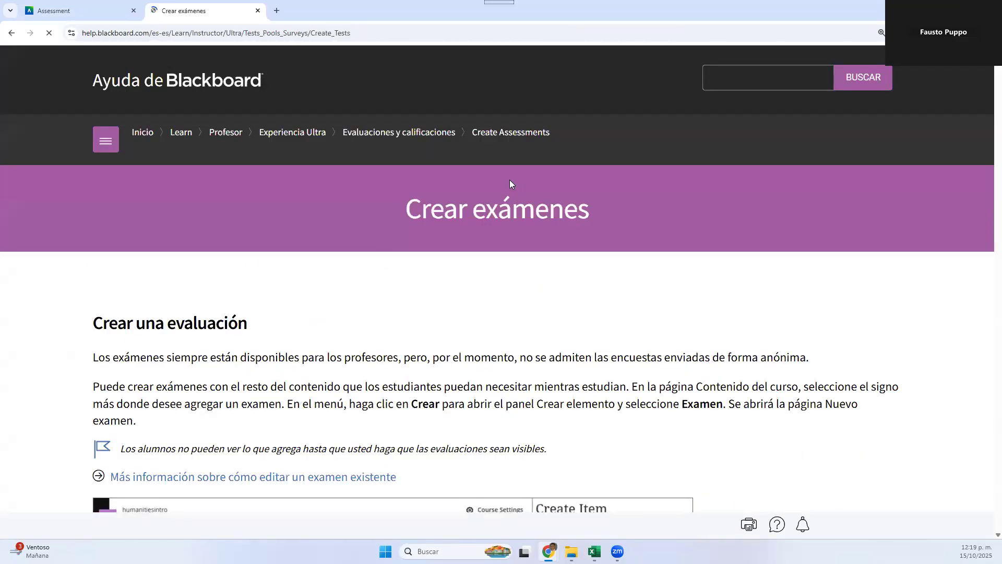
scroll(471, 298, down, 4)
scroll(390, 207, up, 4)
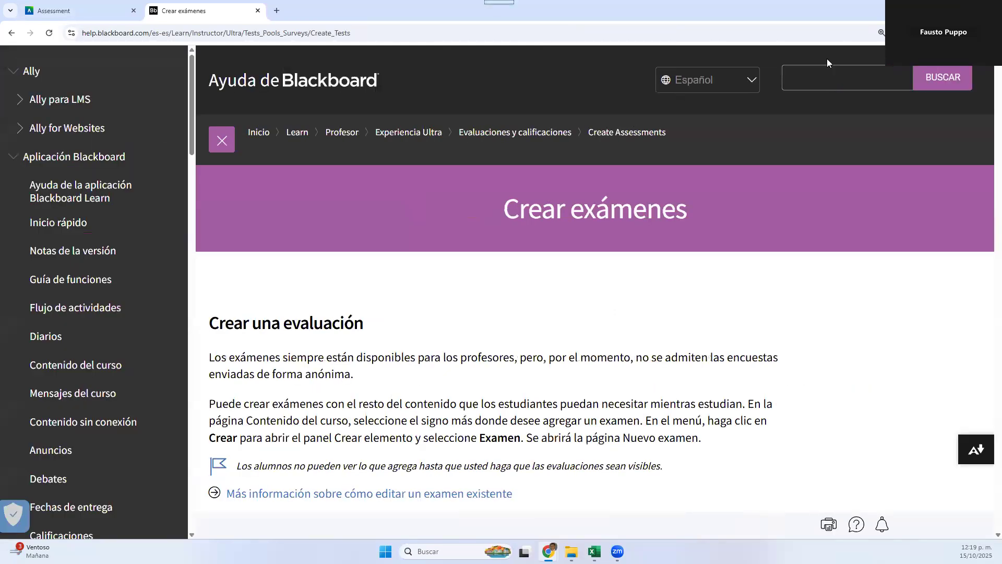
Switch the help article's language to English and skim its sections on creating a test and the related video.
click(756, 81)
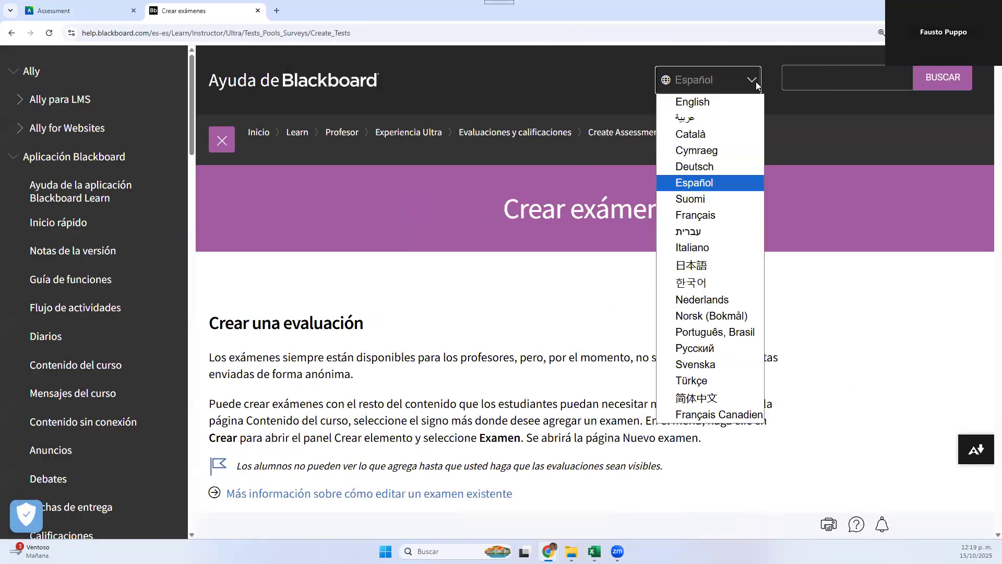
click(731, 101)
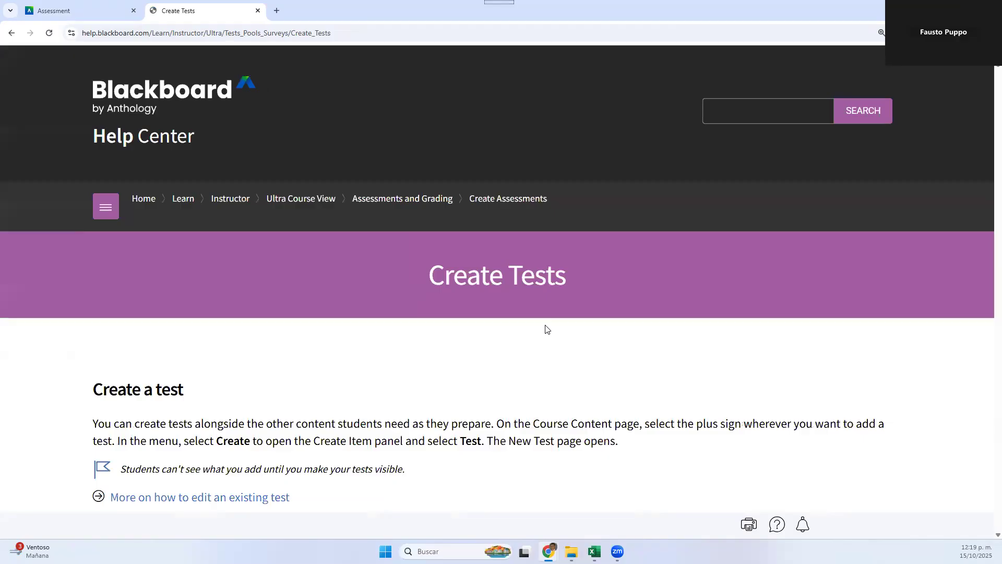
scroll(547, 329, down, 10)
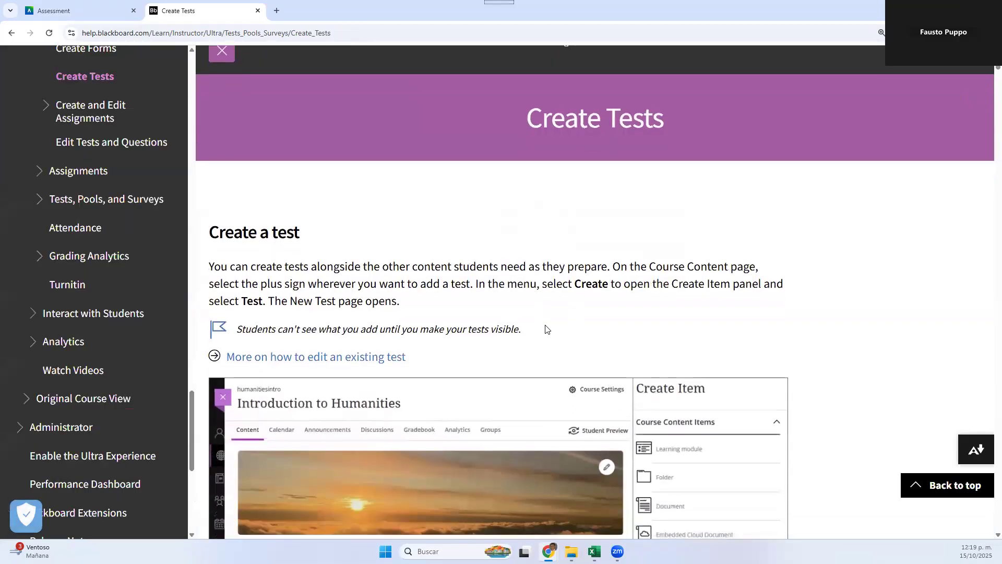
scroll(548, 330, down, 9)
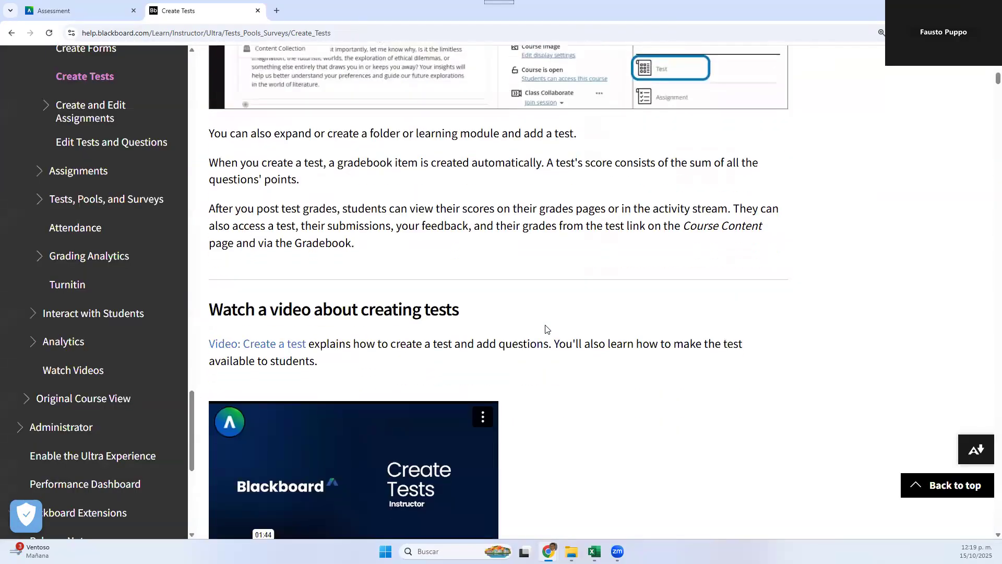
scroll(547, 329, down, 3)
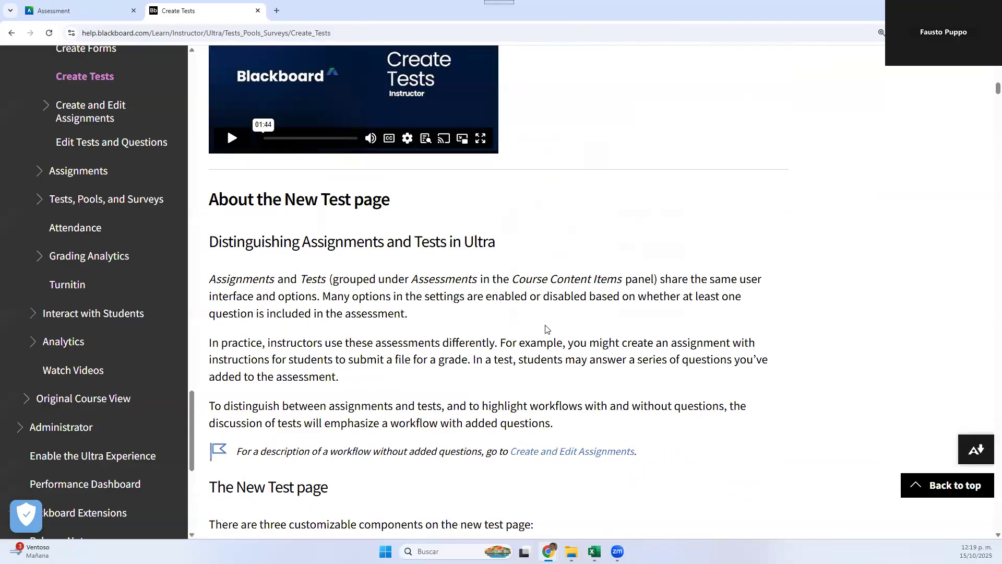
Examine the help article's sections on the New Test page and adding test content, including the related question links.
scroll(547, 328, down, 12)
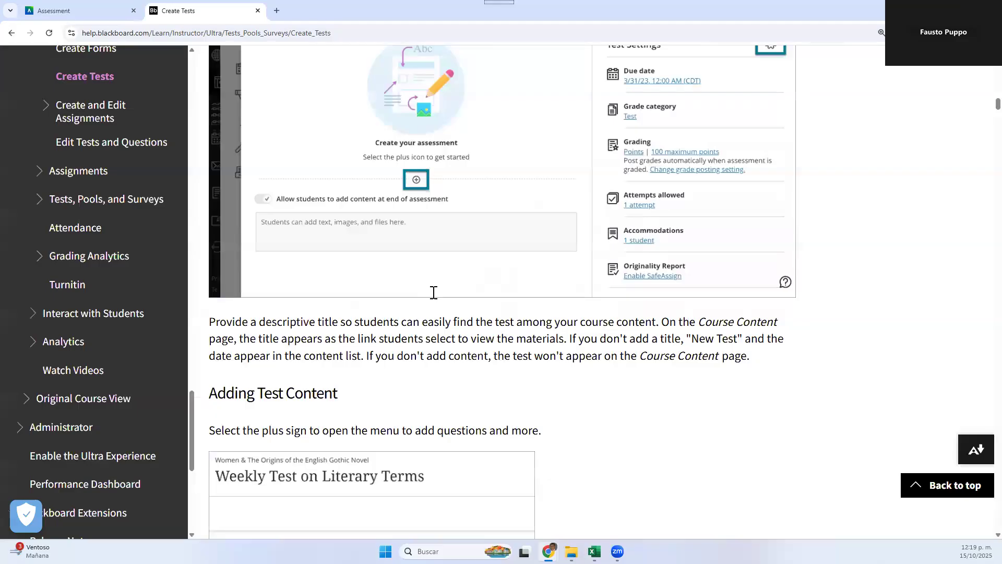
scroll(433, 295, down, 1)
scroll(434, 297, down, 9)
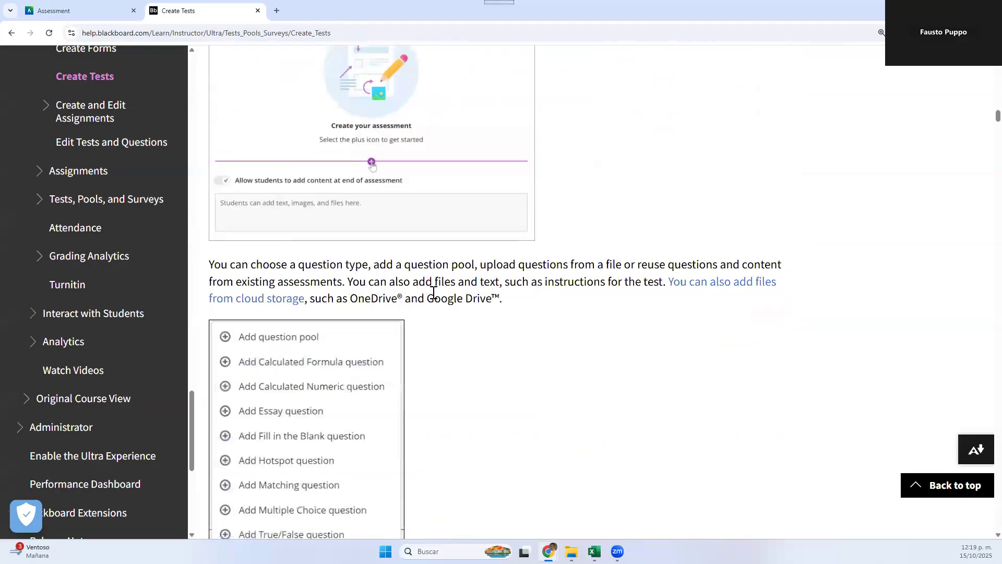
scroll(434, 296, down, 4)
scroll(432, 296, up, 2)
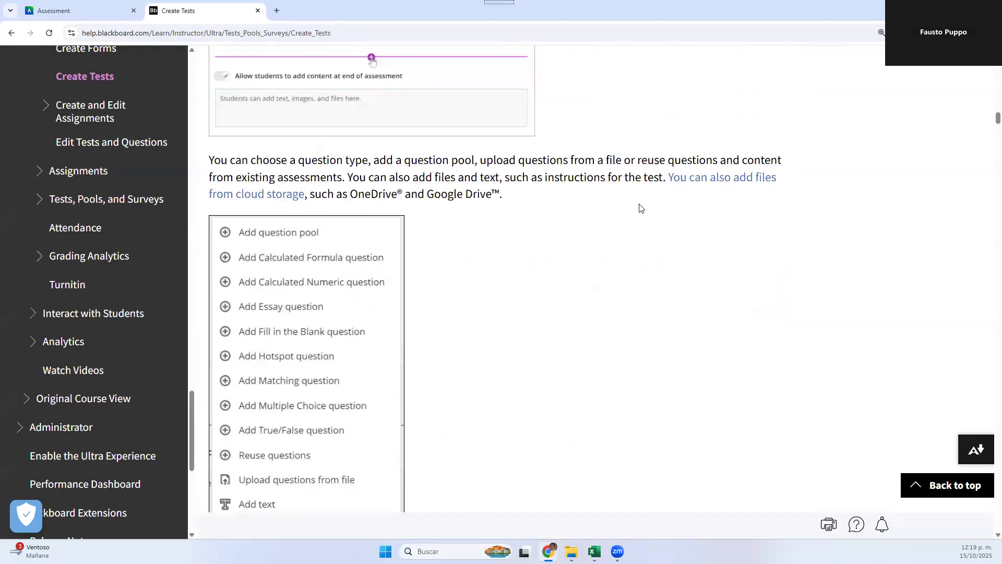
scroll(497, 279, down, 4)
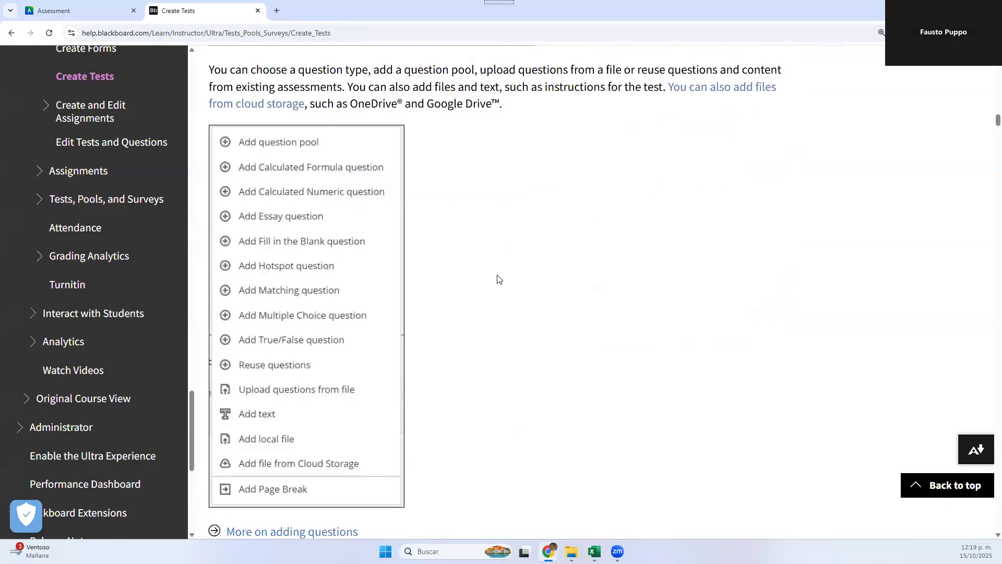
scroll(425, 376, down, 1)
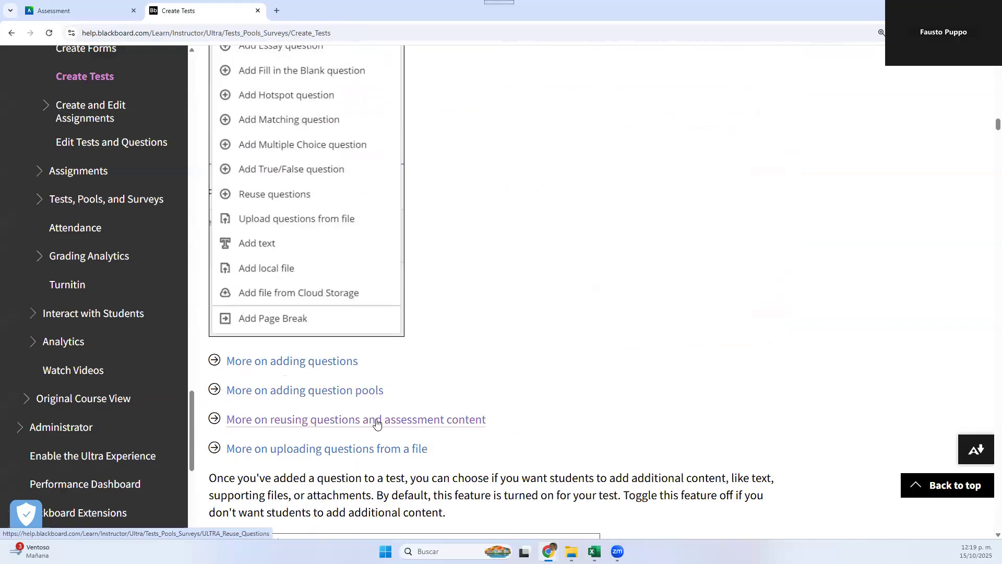
scroll(444, 423, down, 3)
Examine the help article's Test Visibility and Test Settings sections, including accommodations and due dates.
scroll(443, 423, down, 10)
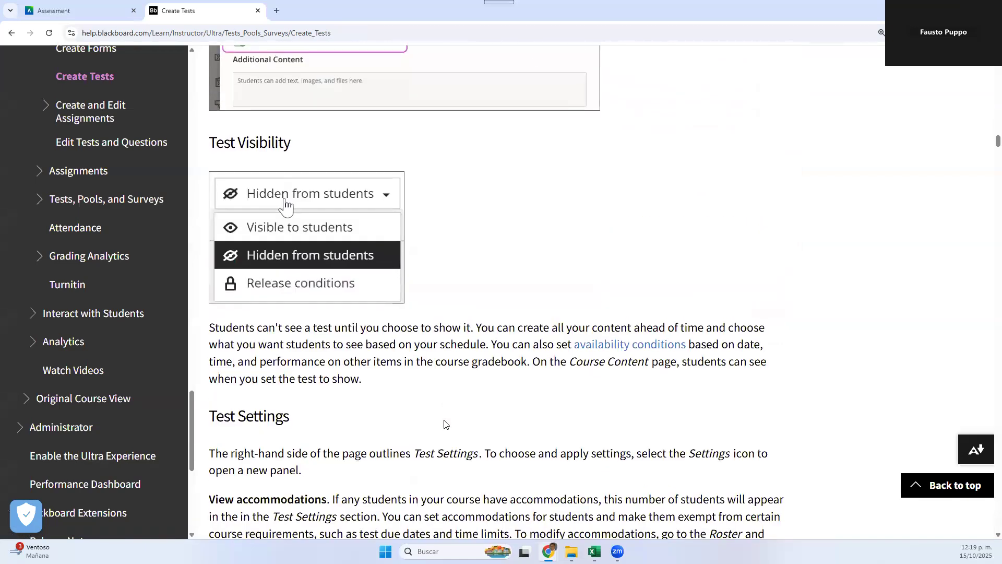
scroll(445, 422, down, 3)
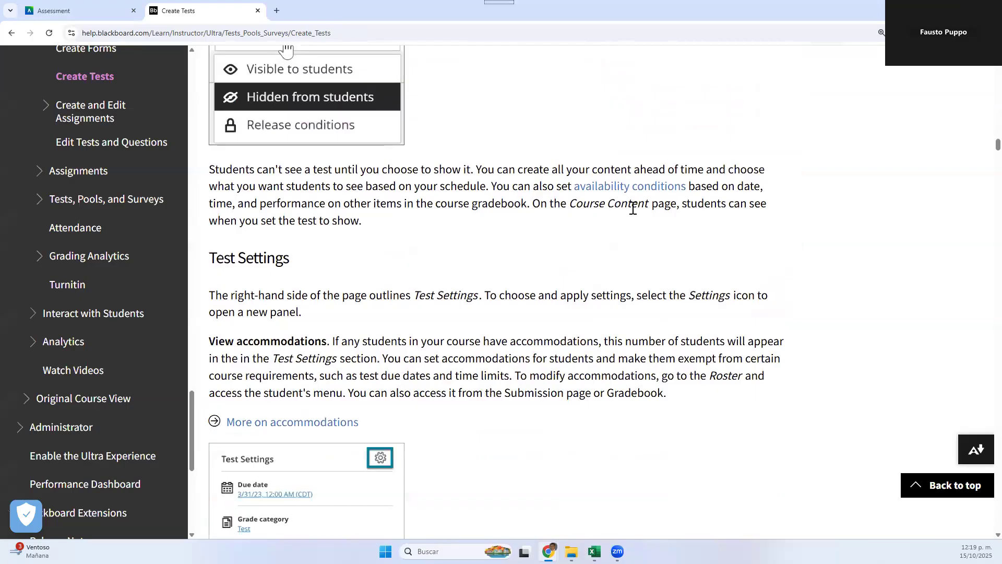
scroll(497, 396, down, 11)
scroll(497, 396, down, 8)
scroll(613, 269, up, 4)
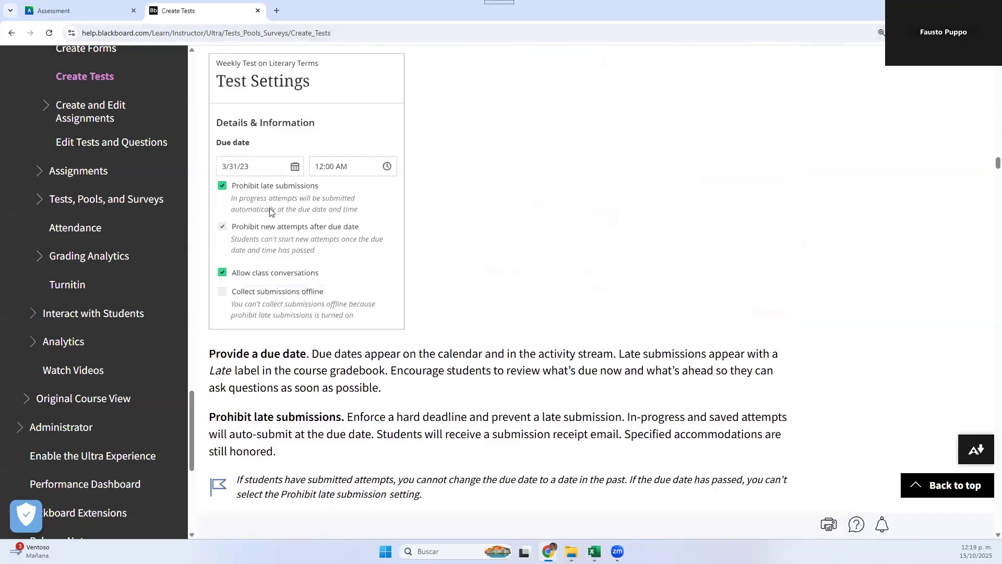
scroll(346, 264, up, 15)
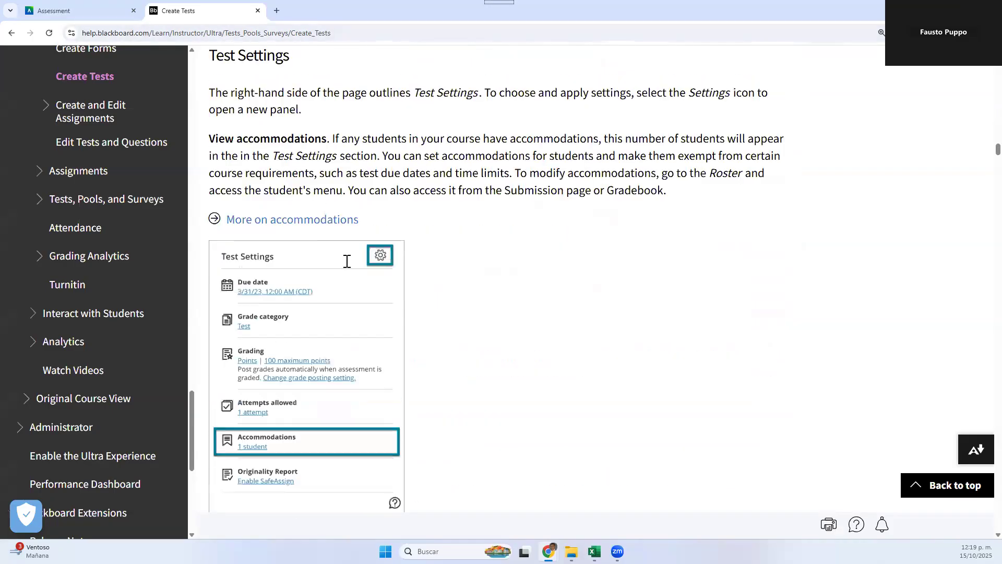
scroll(346, 263, up, 5)
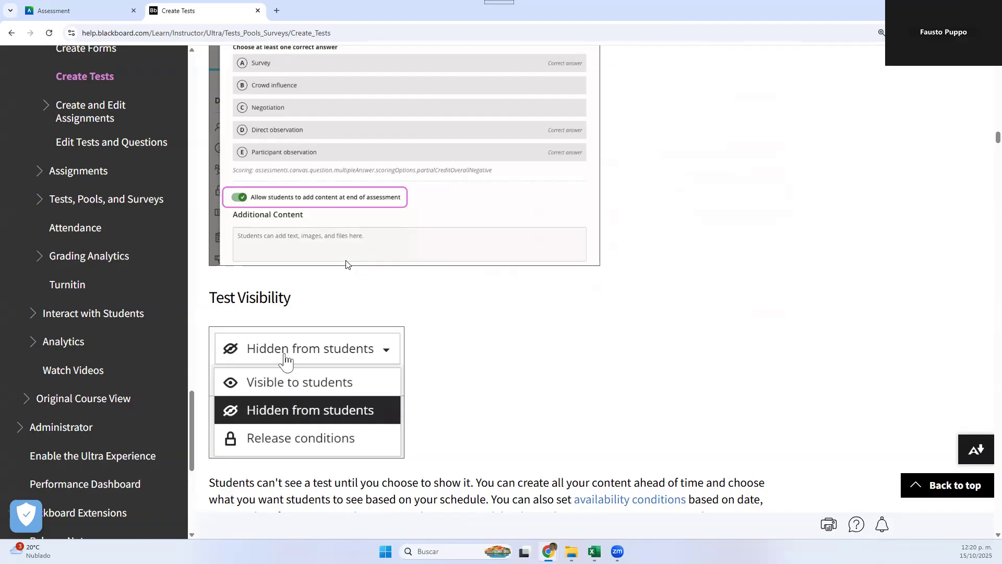
scroll(429, 195, up, 7)
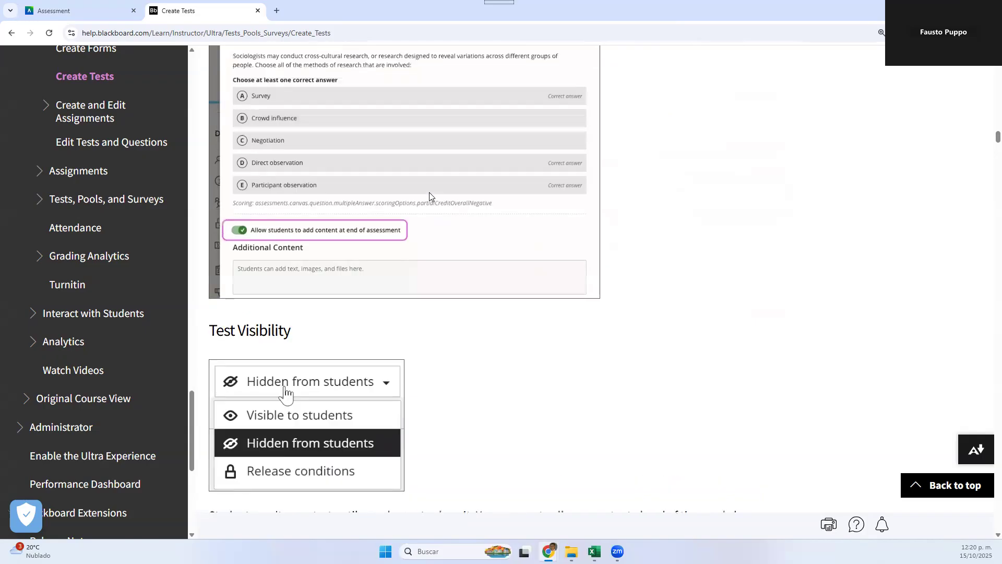
Return from the help article to the Sample Test and close the Blackboard Support panel.
scroll(430, 196, down, 10)
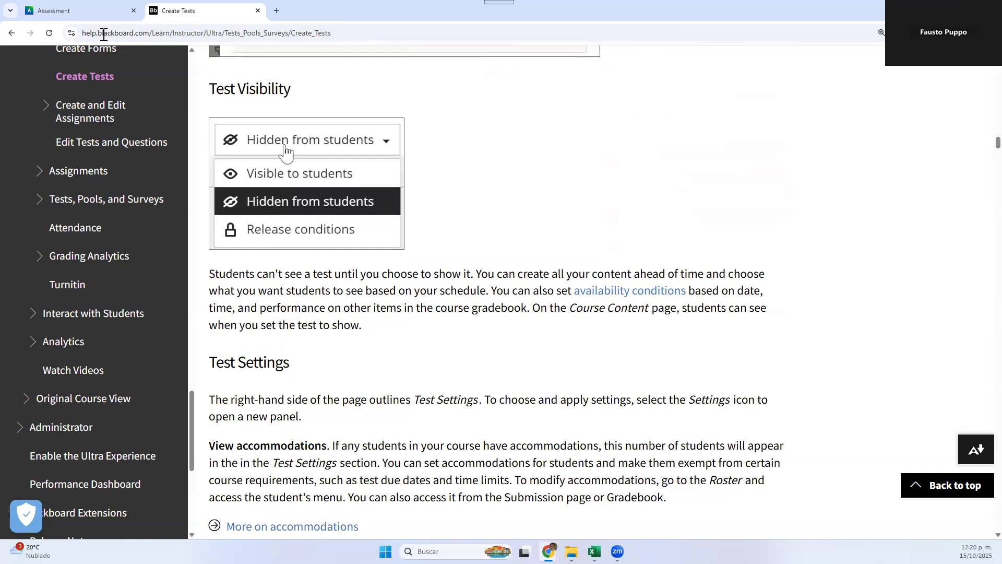
click(76, 15)
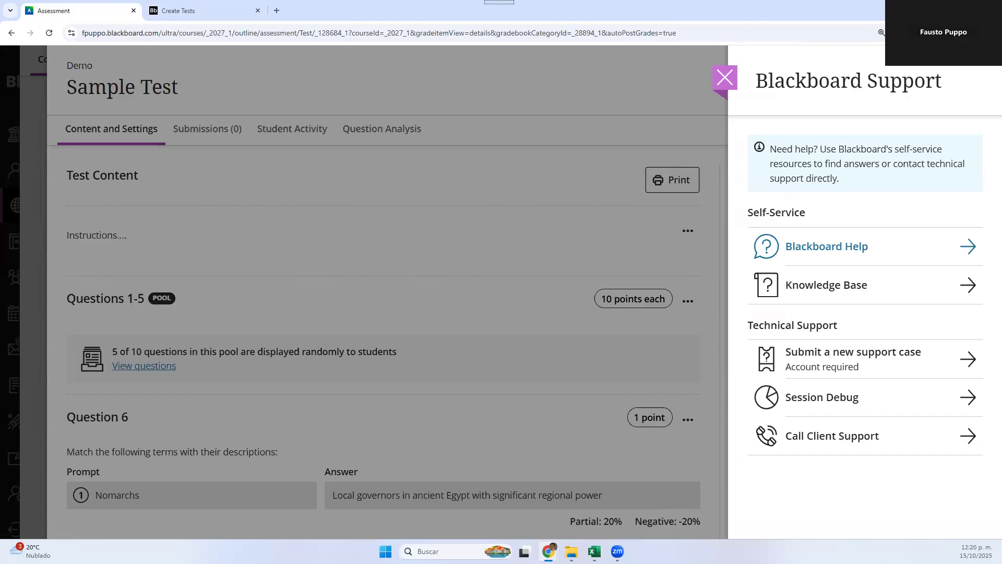
click(715, 94)
Set the value of Question 6, the term-matching question, to 15 points and save it.
scroll(338, 422, down, 3)
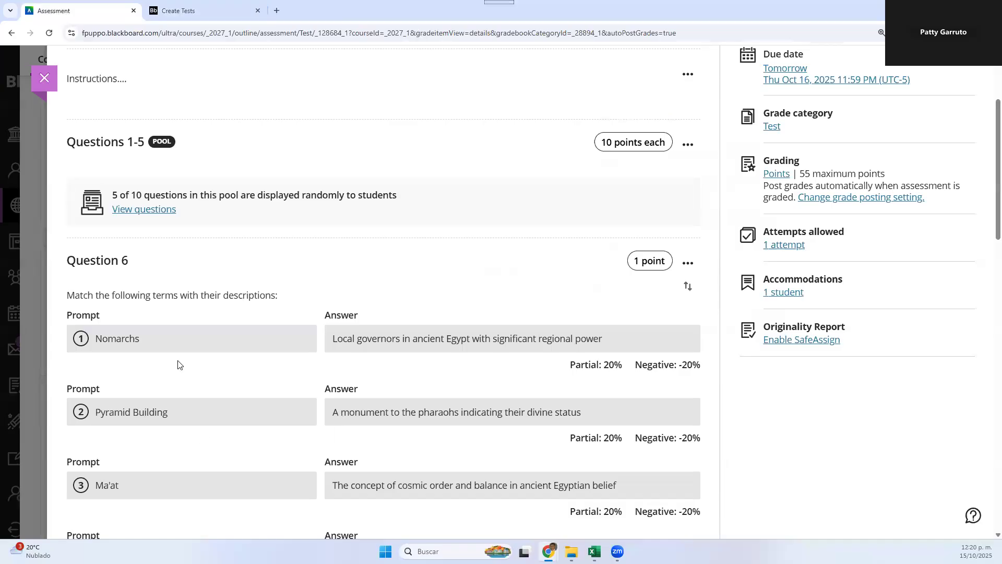
scroll(256, 368, down, 4)
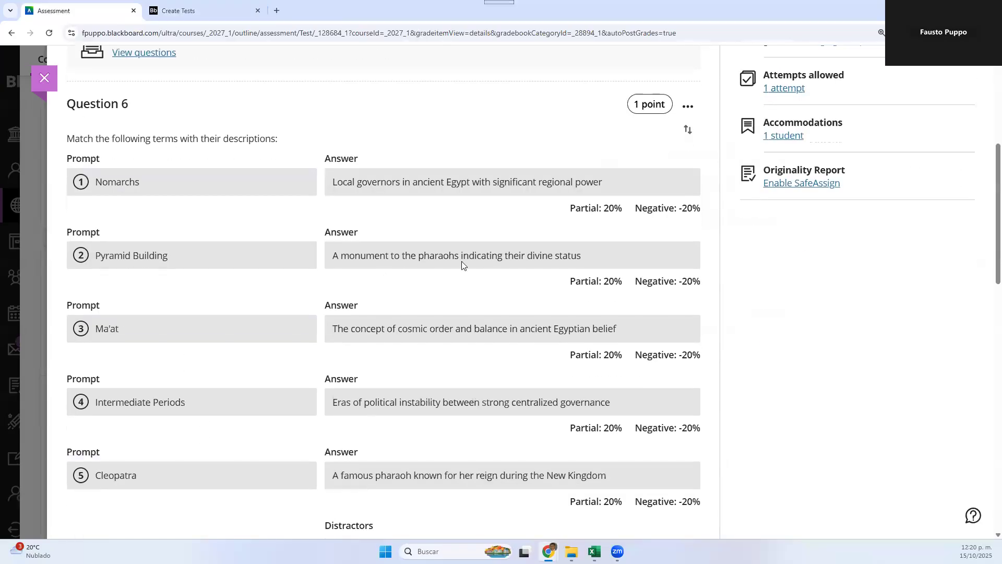
scroll(595, 255, up, 6)
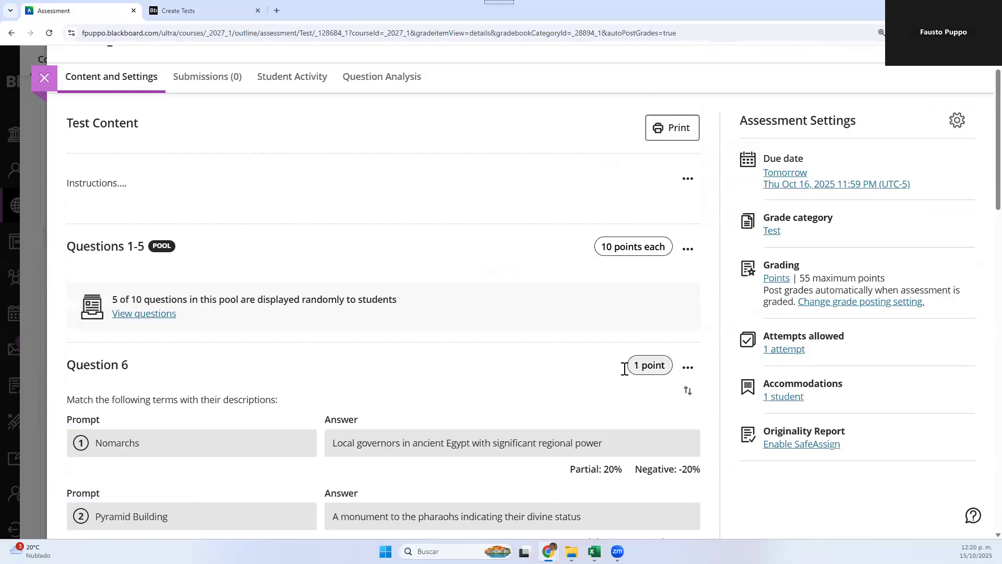
scroll(657, 391, down, 1)
click(651, 359)
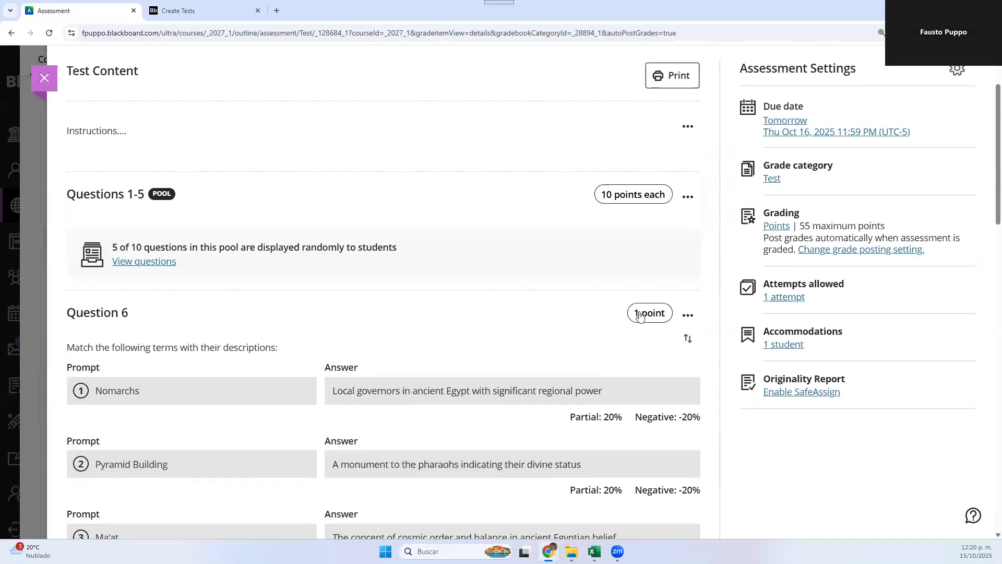
triple_click(638, 315)
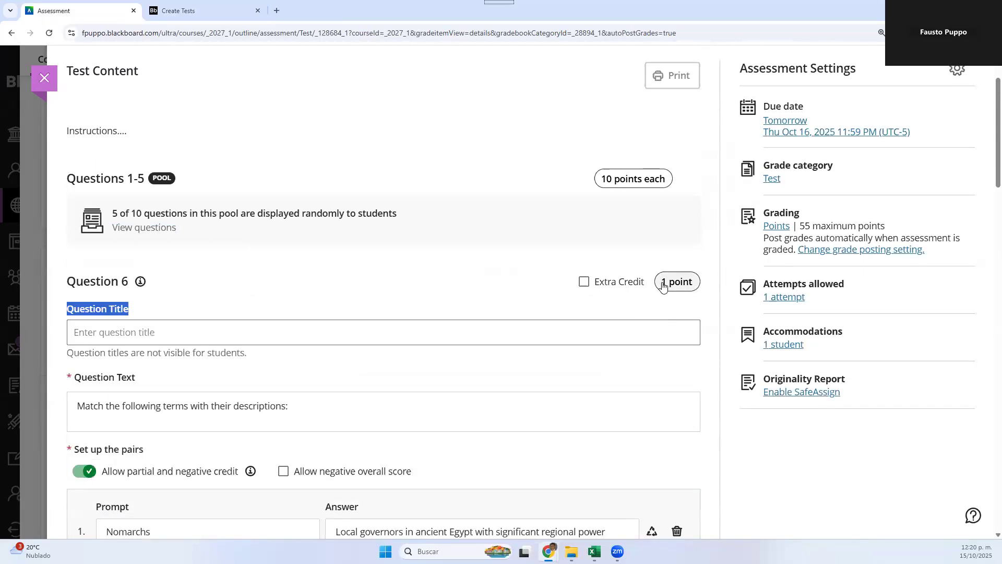
click(663, 287)
text(5)
click(651, 302)
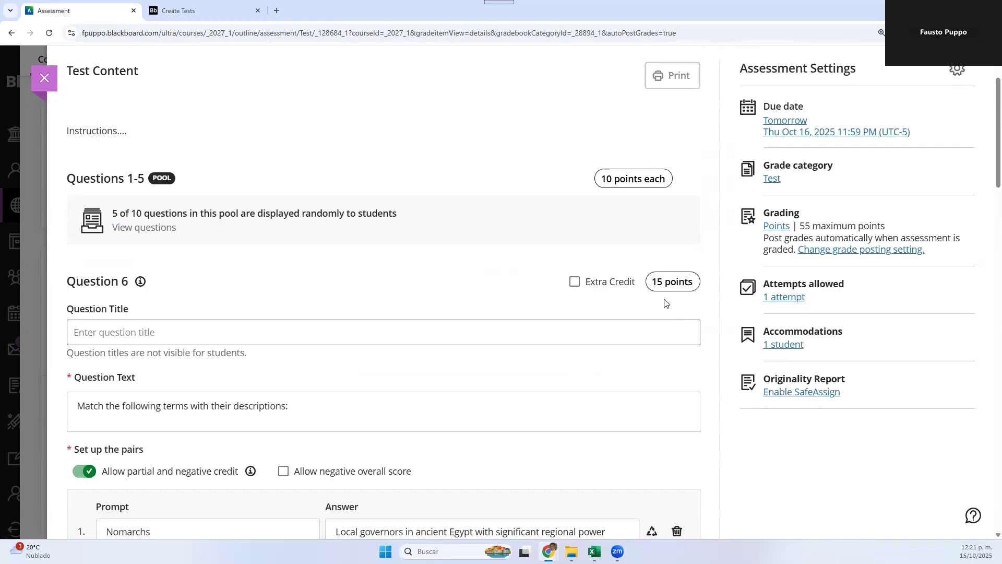
scroll(589, 410, down, 4)
scroll(656, 453, down, 10)
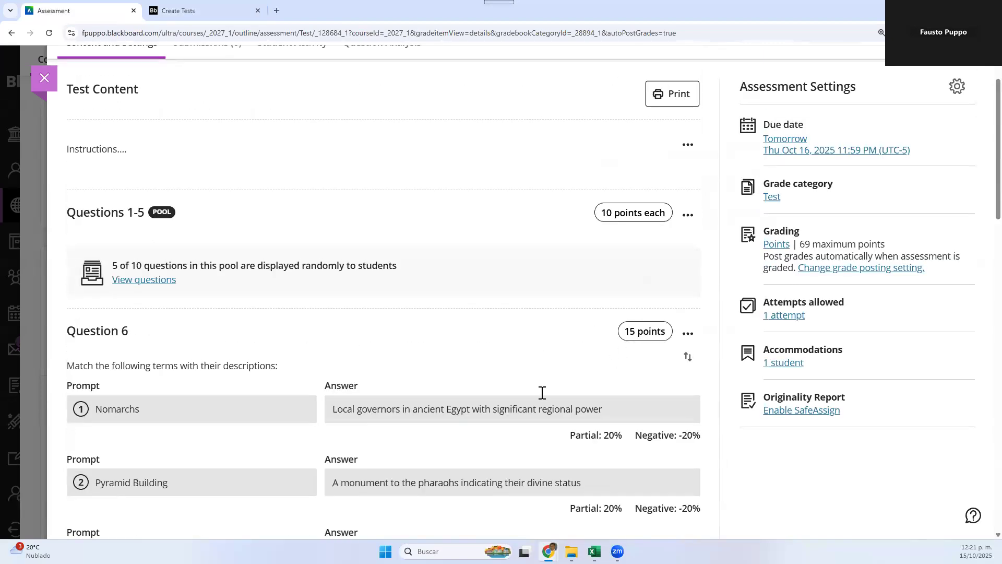
Set the value of Question 7, the First Intermediate Period essay question, to 20 points and save it.
scroll(541, 394, down, 10)
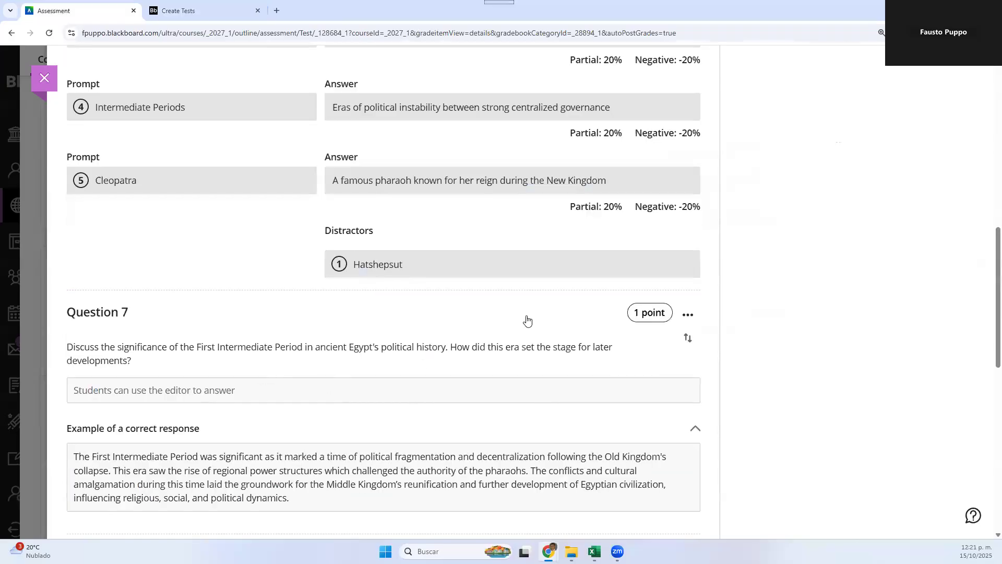
scroll(679, 323, down, 2)
click(640, 214)
key(BackSpace)
text(20)
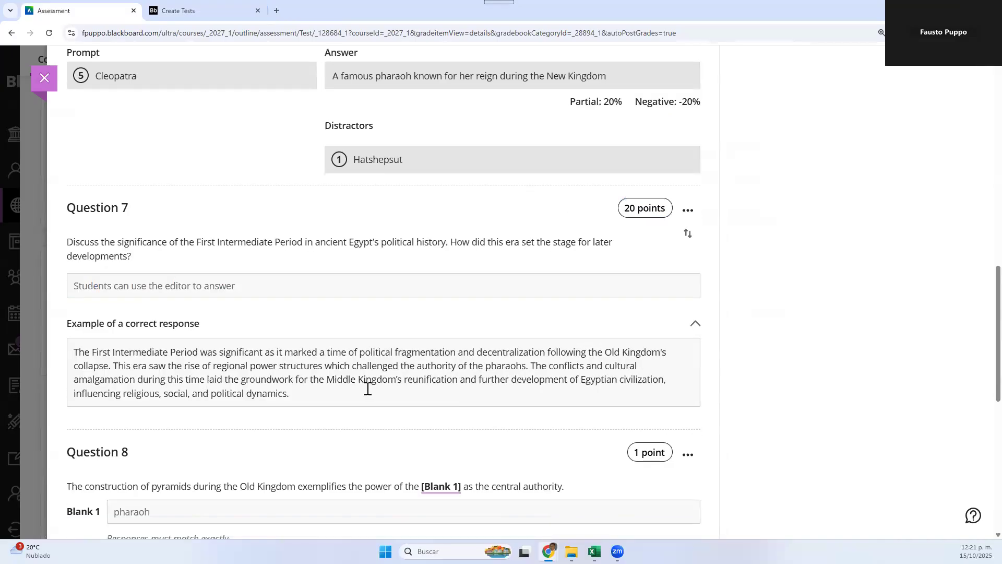
Mark Question 8, the pyramid construction fill-in-the-blank question, as extra credit and set its value to 10 points.
scroll(359, 396, down, 4)
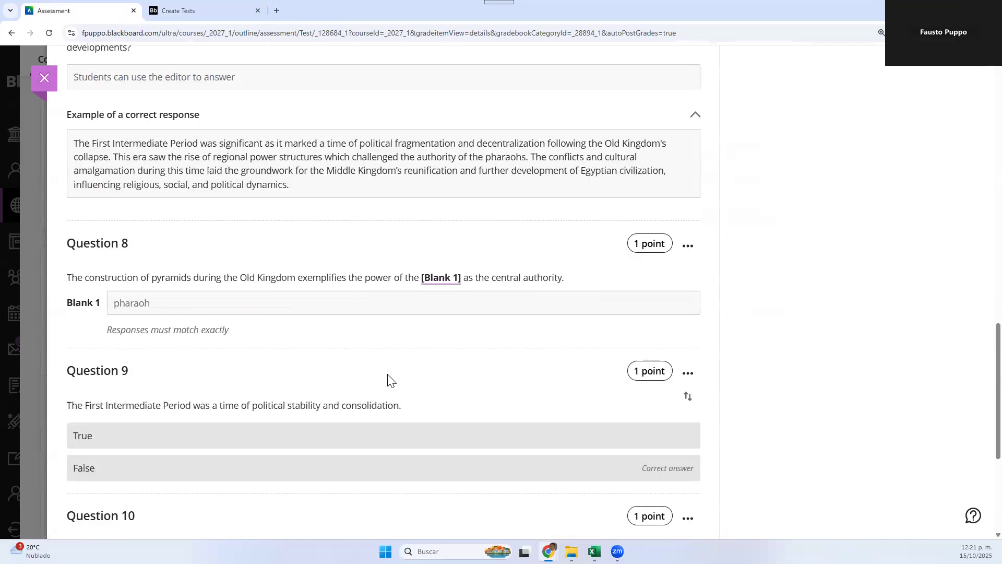
scroll(386, 380, up, 6)
scroll(387, 380, down, 5)
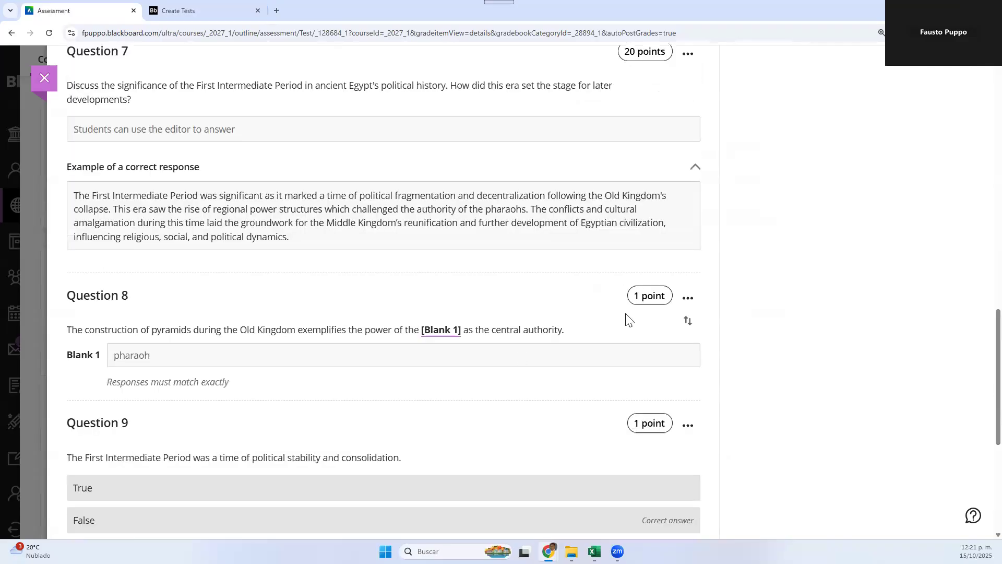
double_click(639, 296)
click(639, 298)
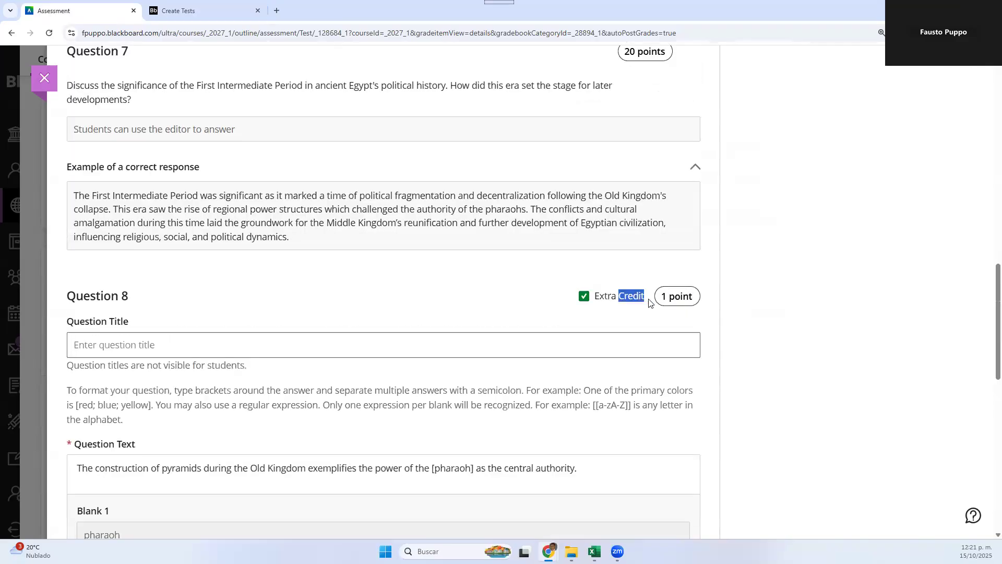
click(662, 300)
text(10)
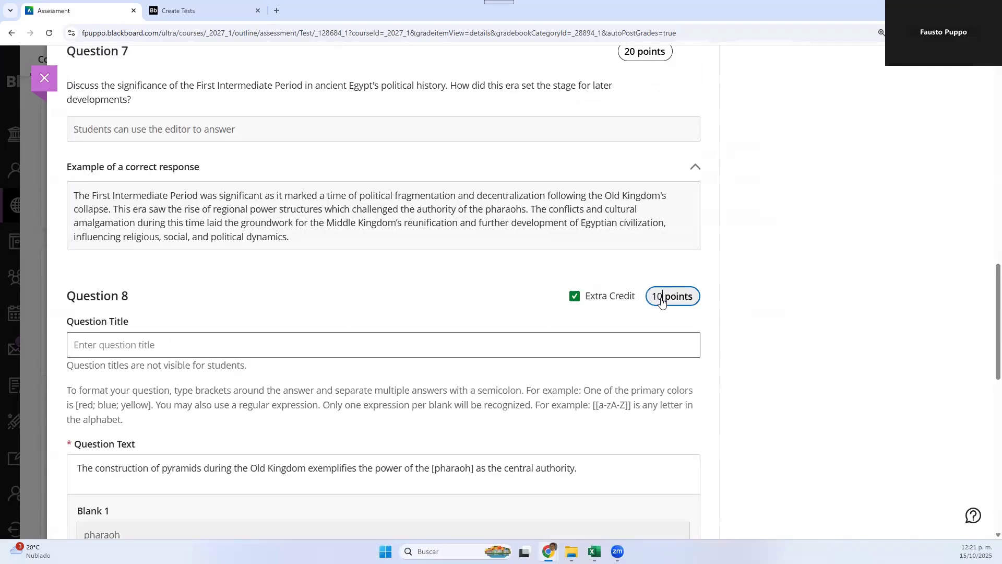
click(646, 329)
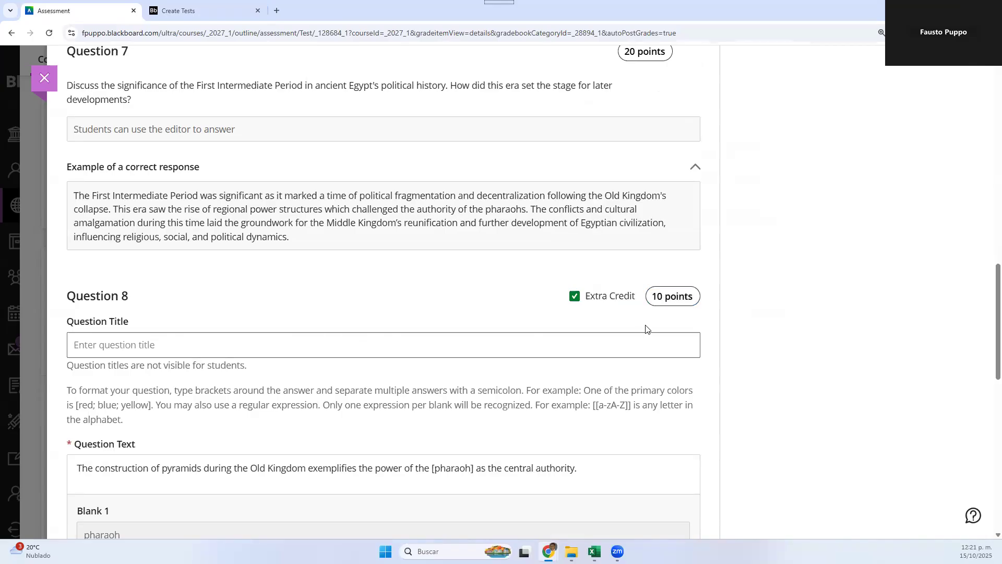
Advance Question 8 to its blank answer settings and save the question.
scroll(639, 329, up, 15)
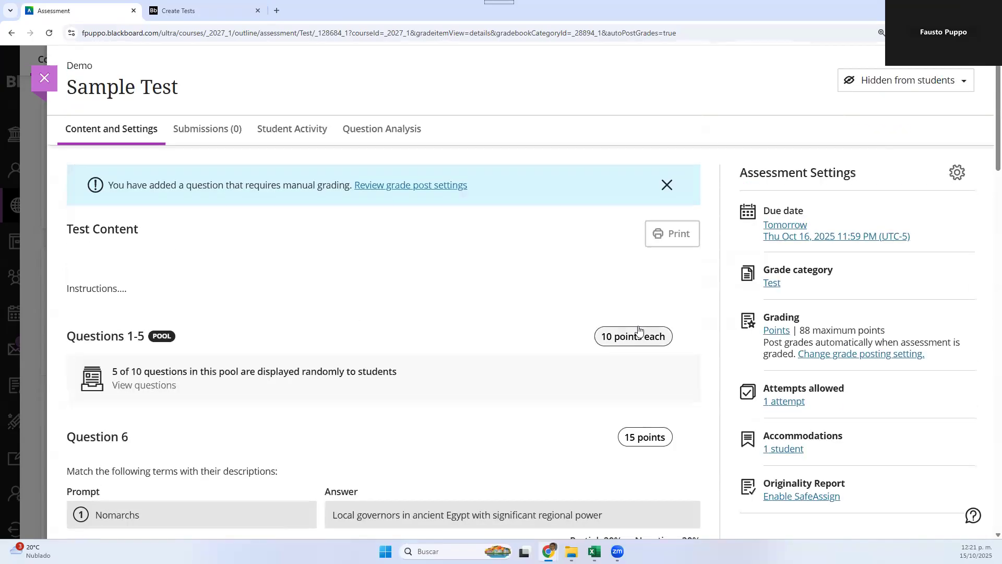
scroll(639, 329, down, 15)
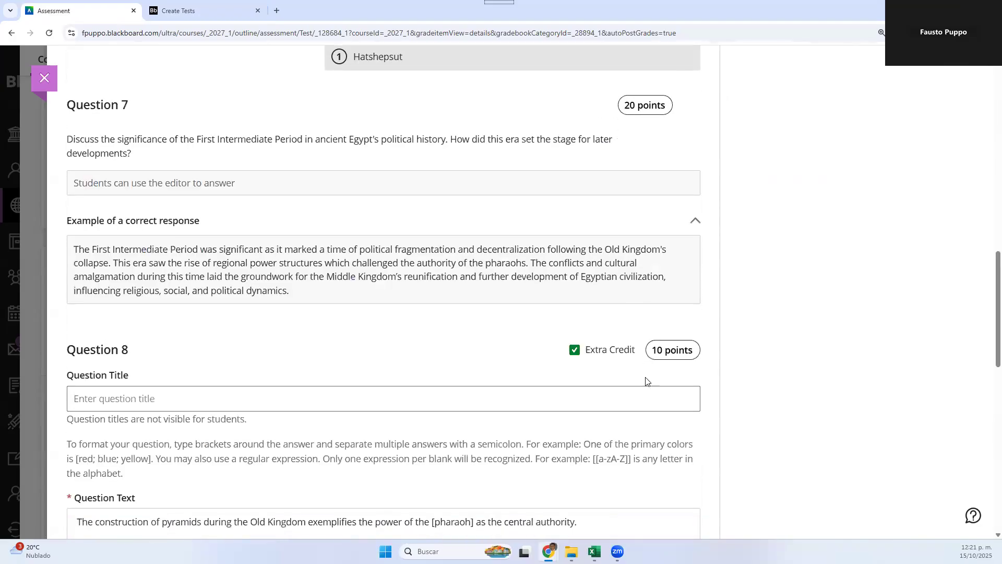
scroll(559, 350, down, 4)
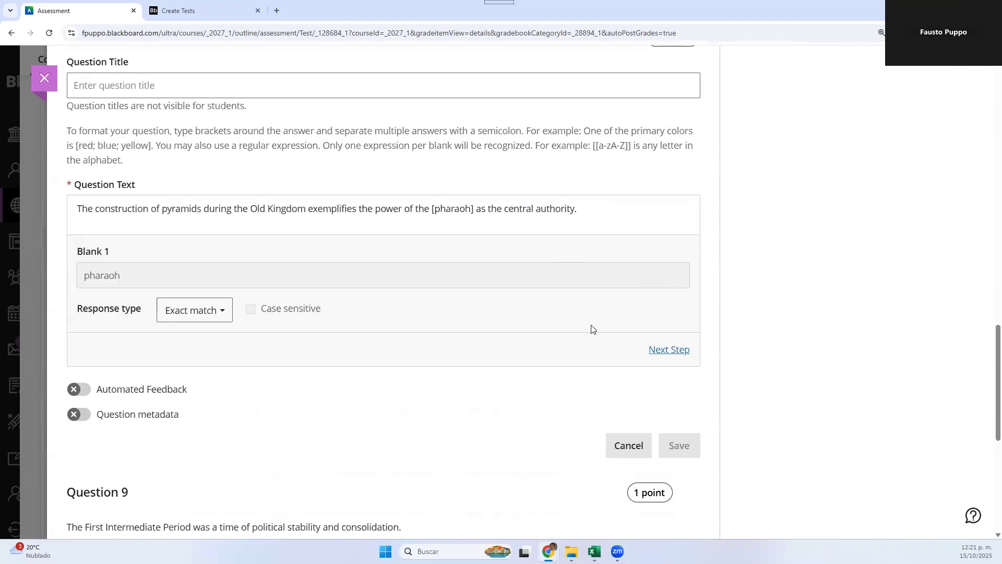
scroll(635, 308, up, 3)
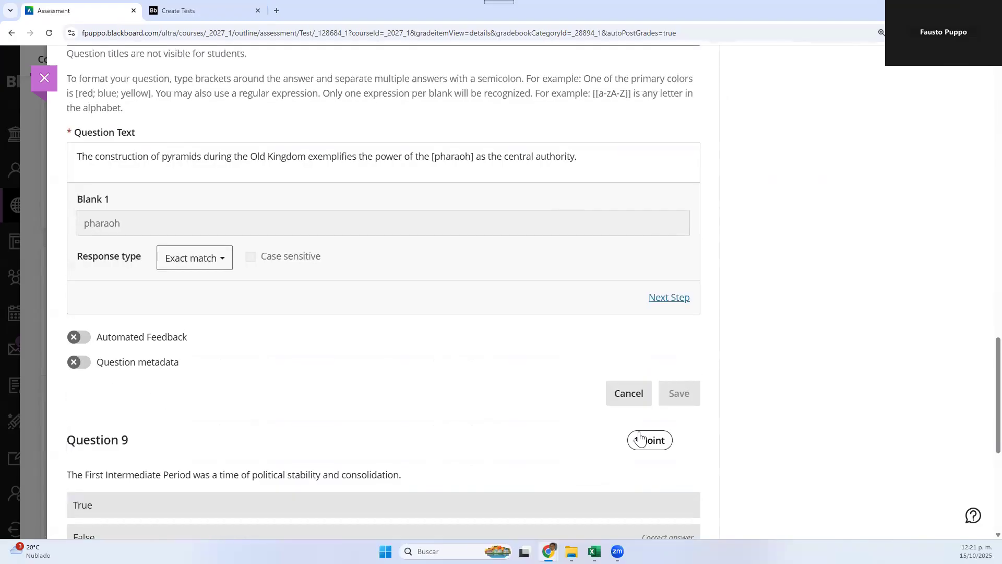
scroll(641, 396, down, 3)
scroll(558, 297, up, 5)
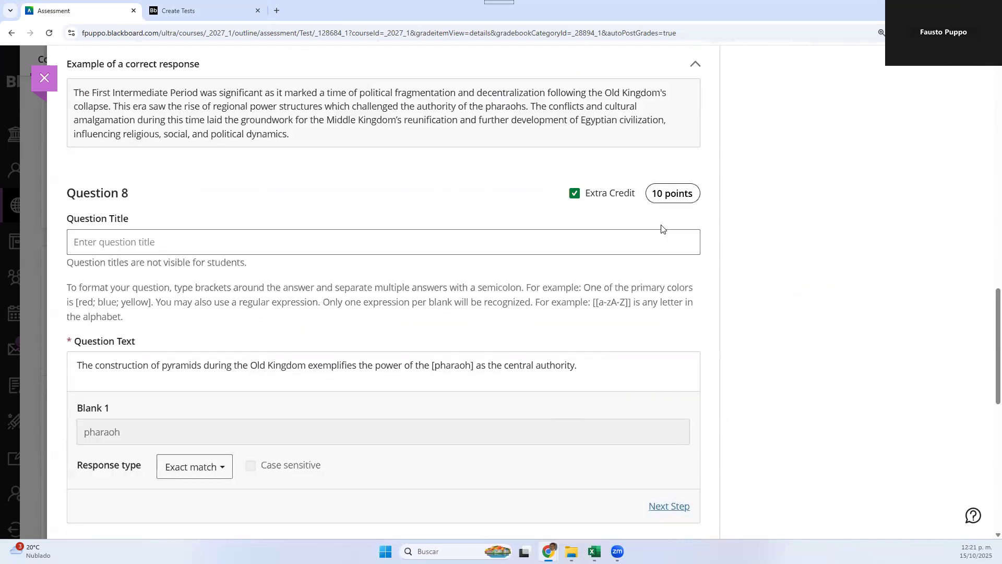
scroll(662, 210, down, 4)
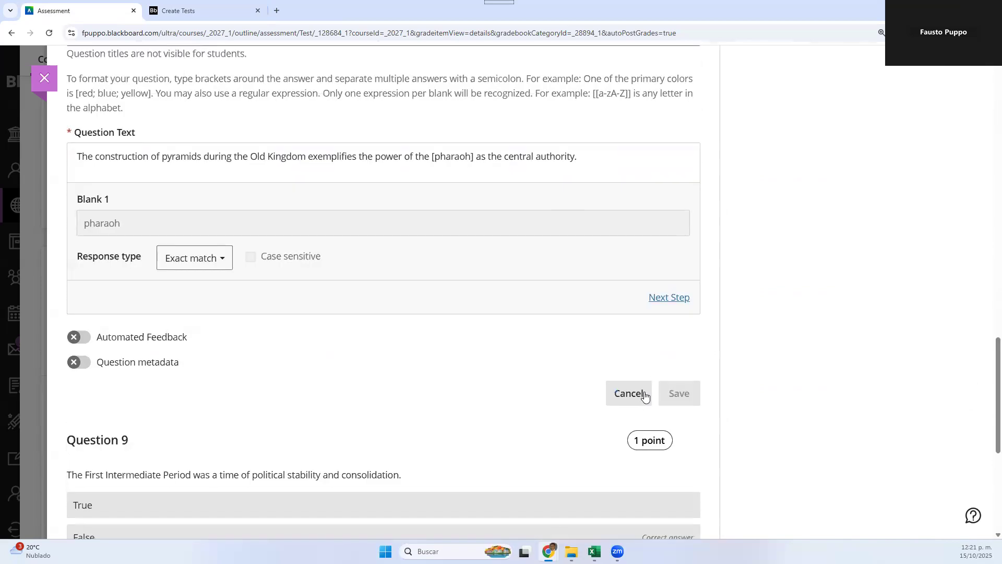
click(667, 297)
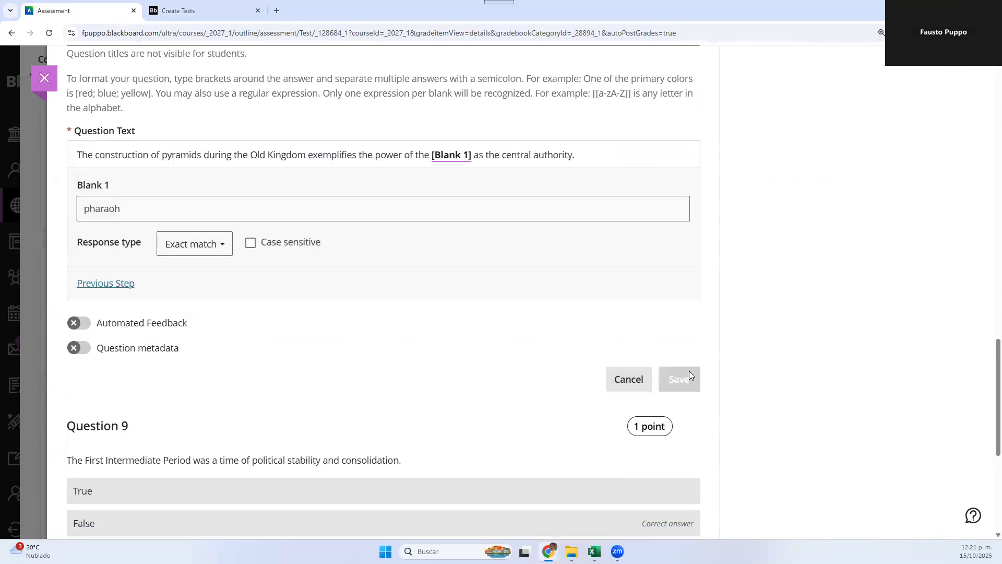
click(688, 330)
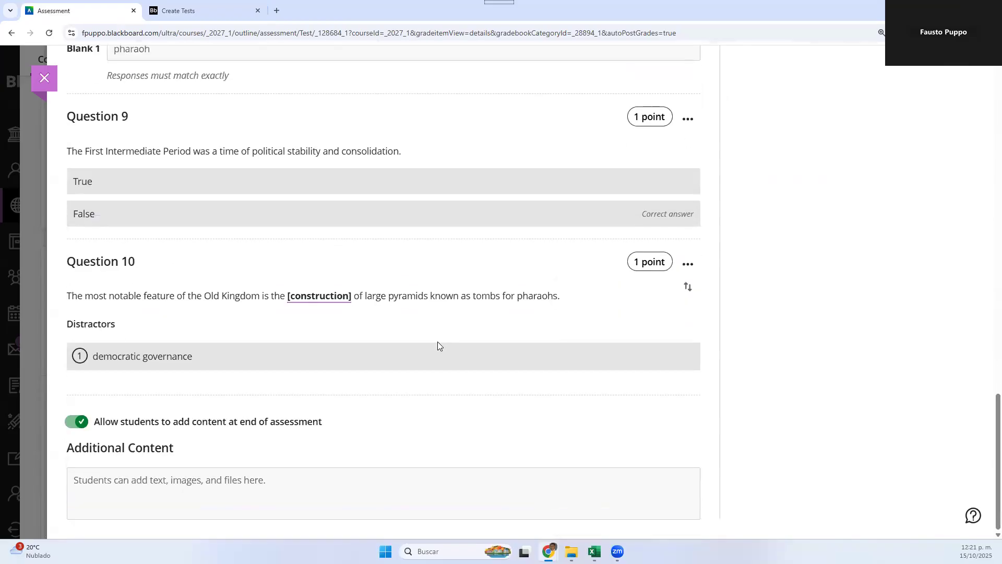
Set the value of Question 9, the true/false question, to 10 points and save it.
scroll(636, 264, up, 2)
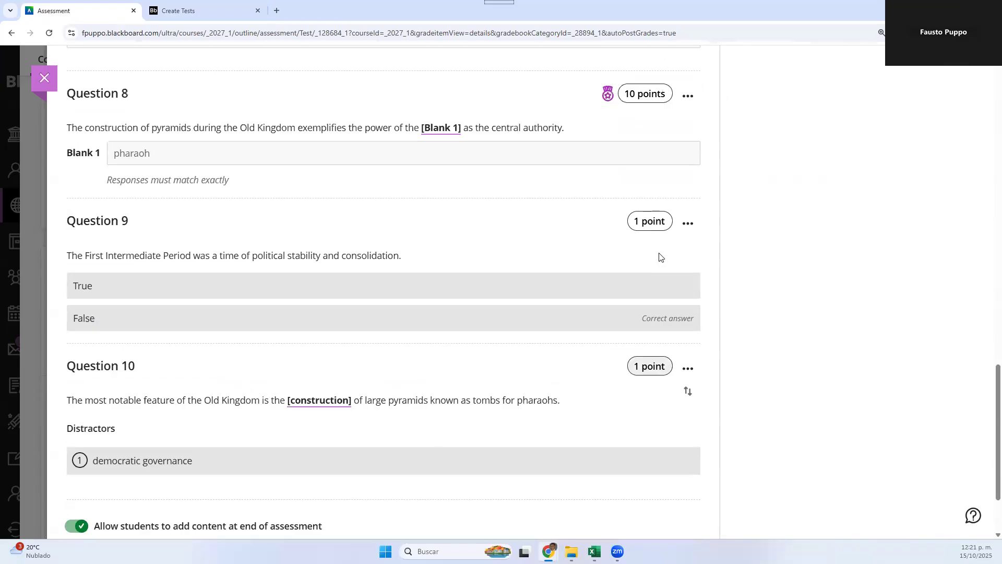
click(687, 224)
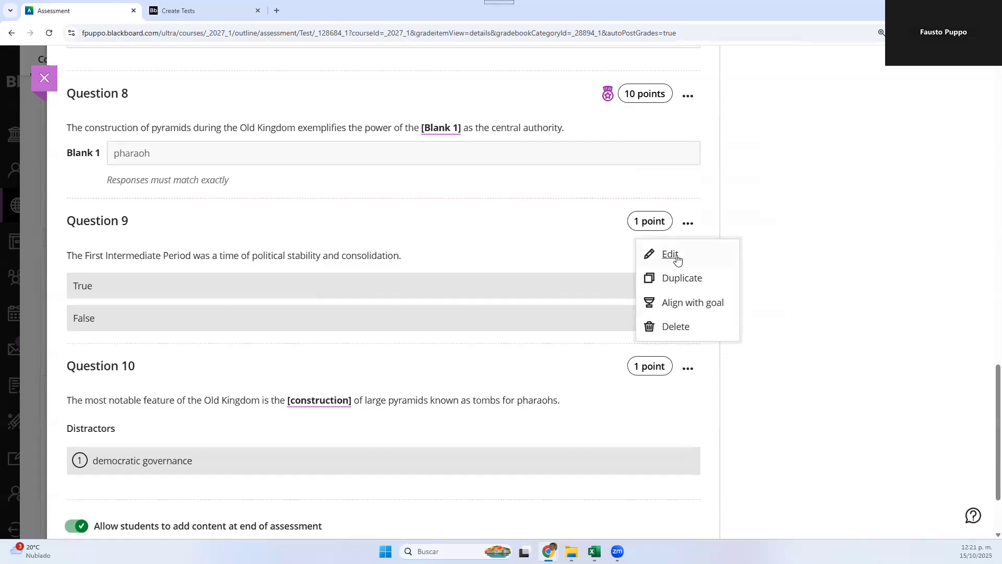
click(678, 258)
click(665, 224)
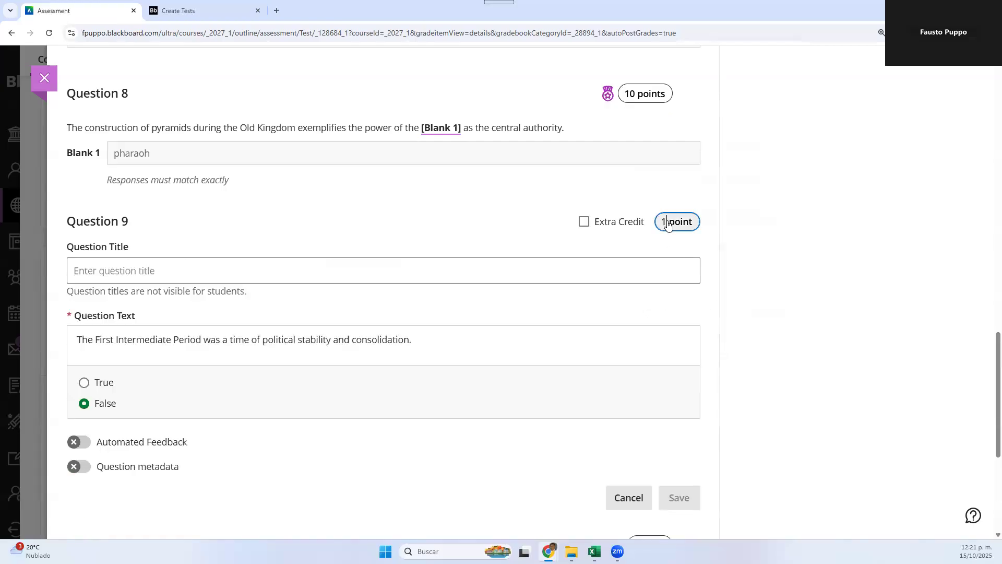
text(10)
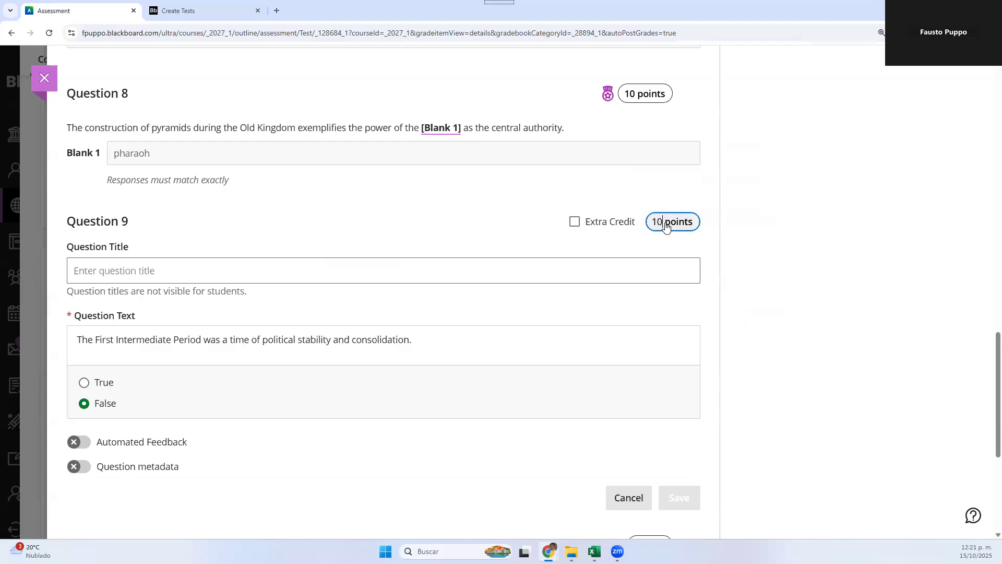
click(679, 498)
Set the value of Question 10, the Old Kingdom question with a distractor, to 10 points and save it.
scroll(540, 434, down, 2)
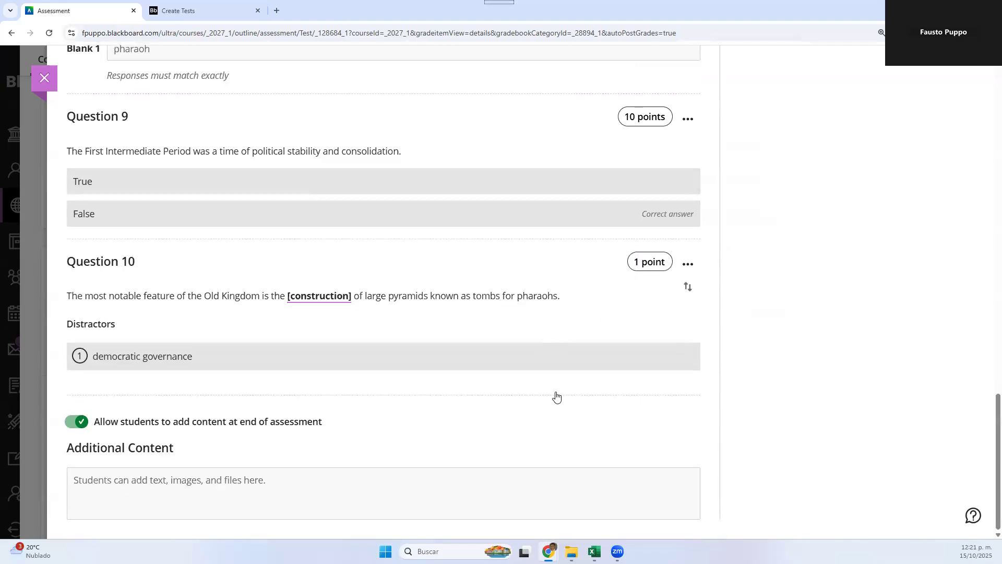
click(643, 265)
double_click(658, 270)
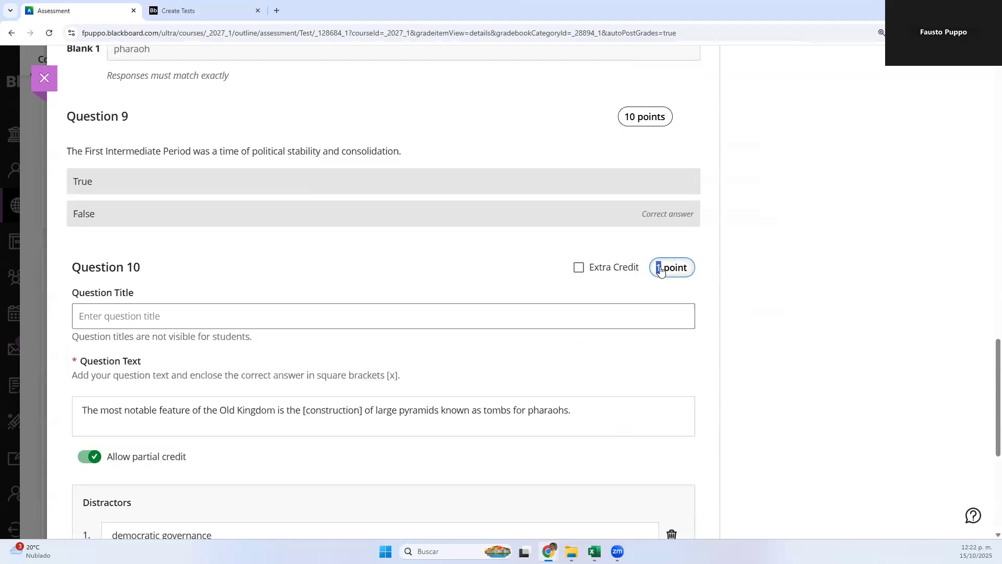
text(0)
click(669, 301)
scroll(661, 467, down, 4)
click(673, 470)
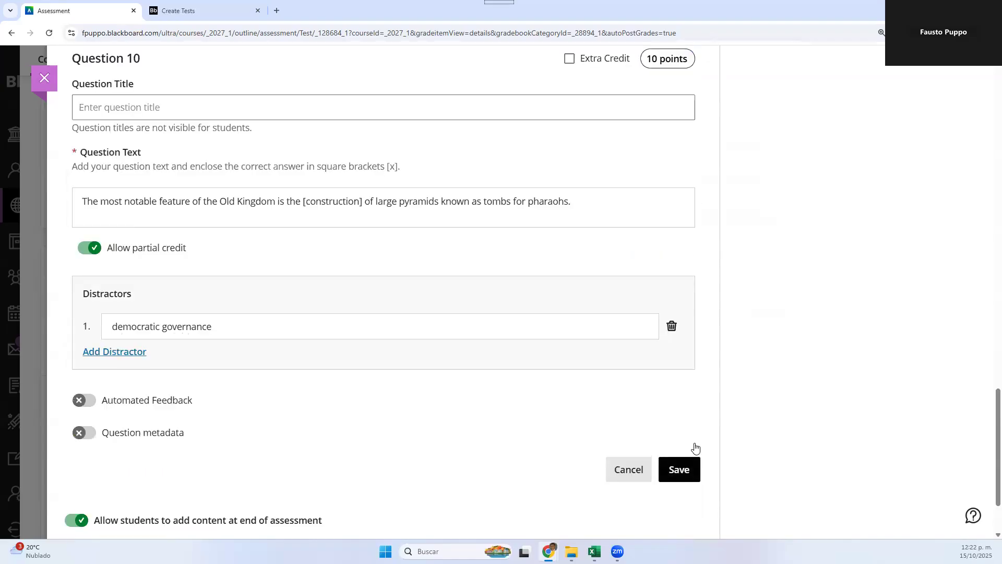
Set the value of Question 8, the extra-credit pyramid construction question, to 15 points and save it.
scroll(633, 282, up, 20)
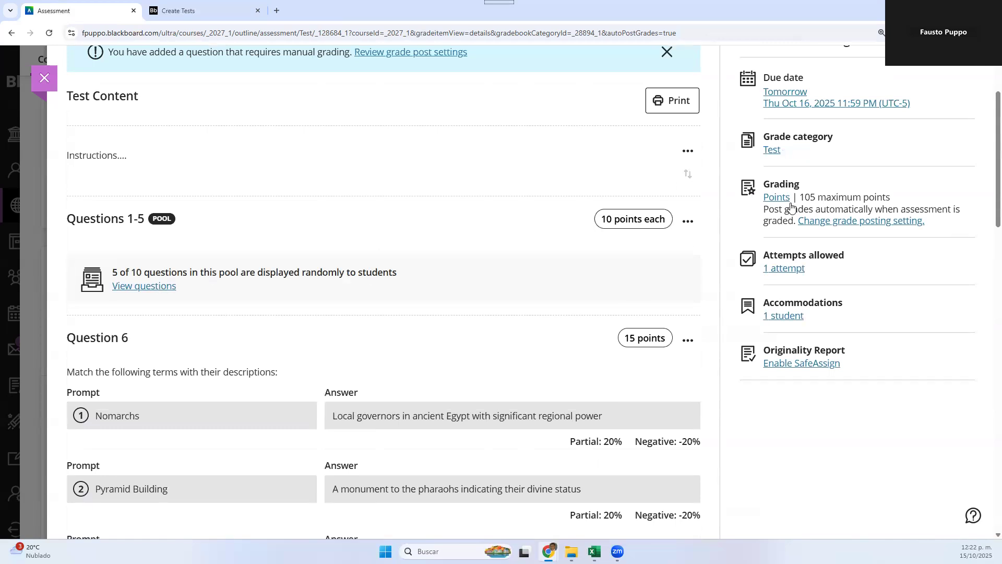
scroll(693, 271, down, 6)
scroll(694, 272, down, 14)
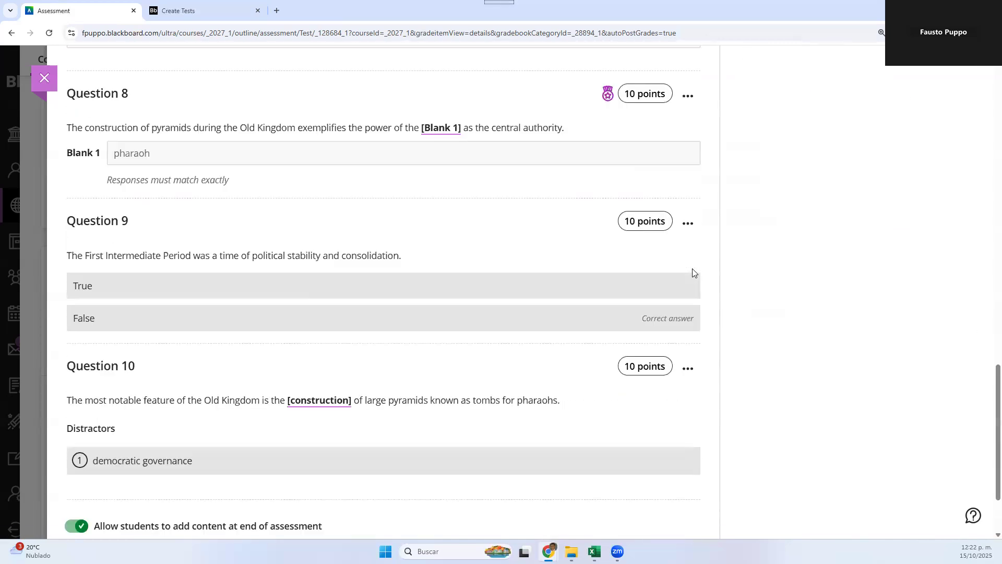
scroll(688, 280, up, 6)
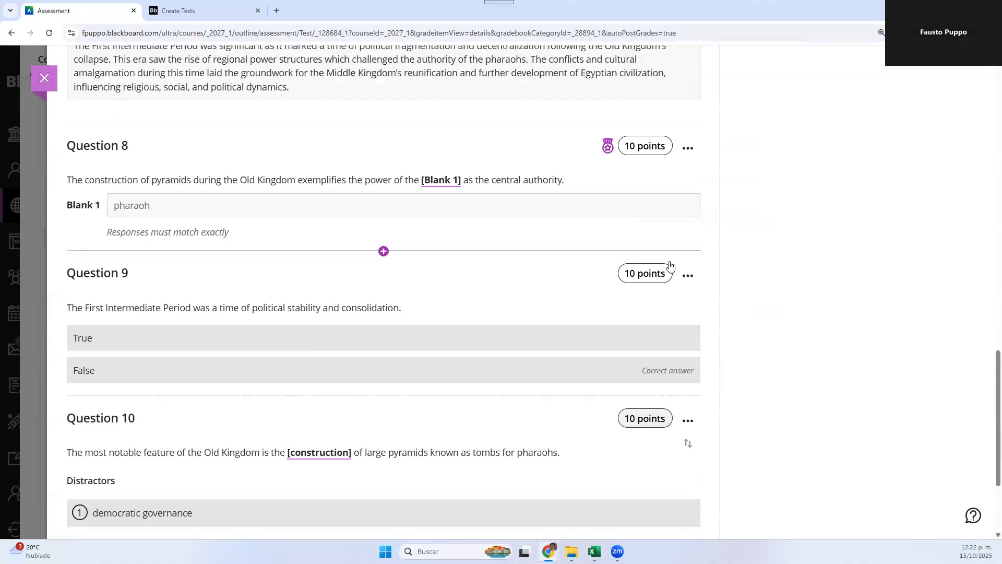
click(636, 306)
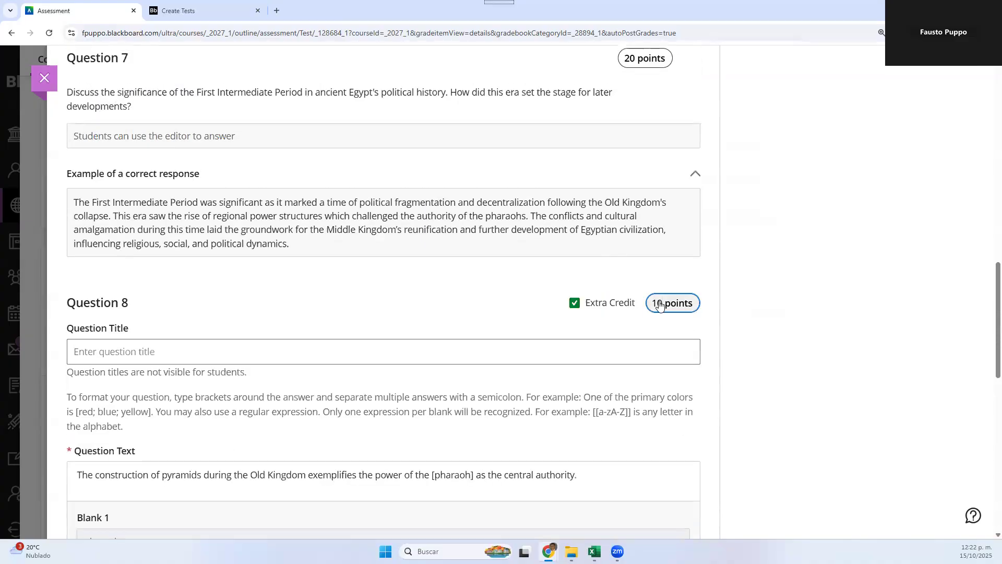
drag(662, 303, 658, 304)
text(5)
scroll(647, 365, down, 10)
scroll(642, 313, up, 3)
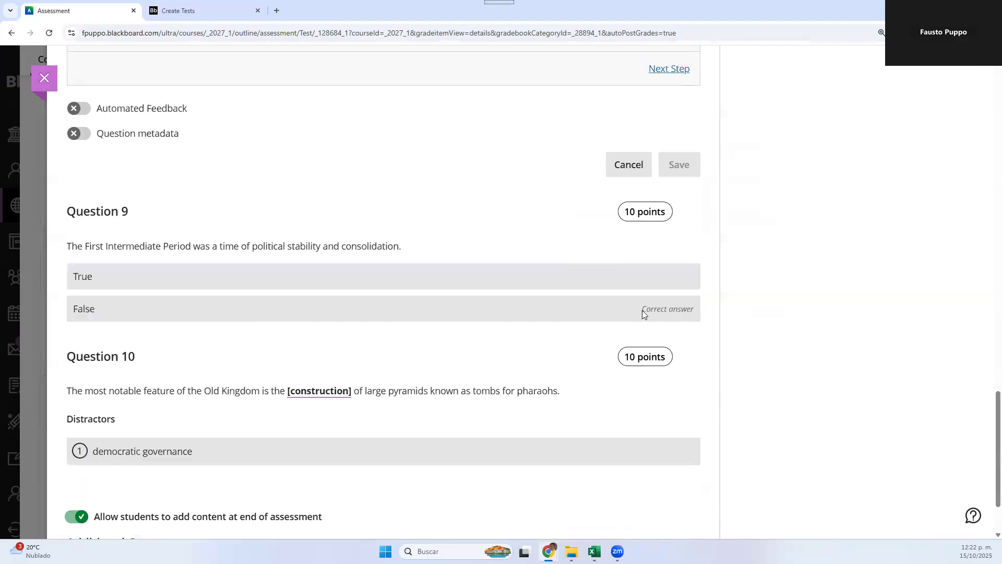
scroll(677, 334, down, 1)
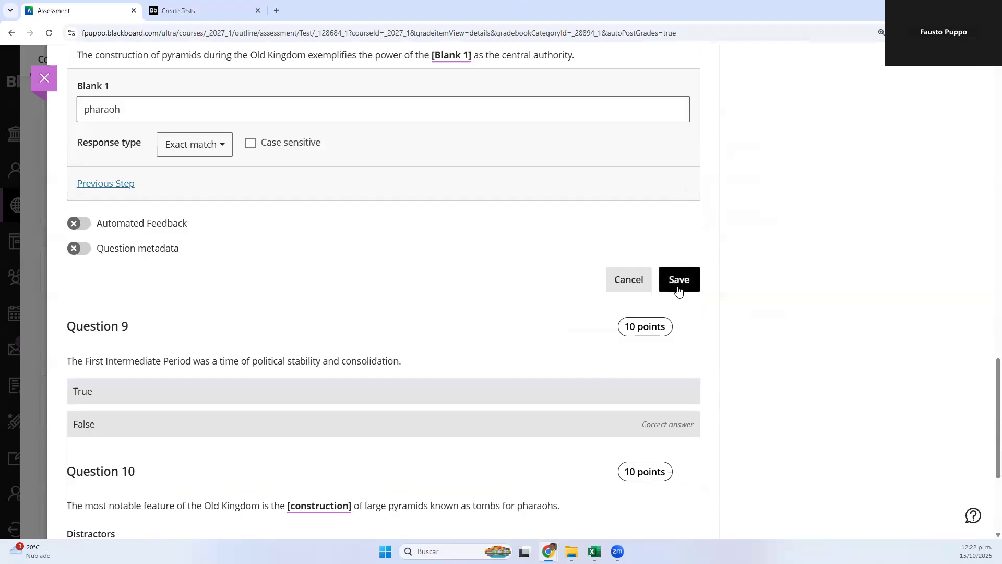
click(677, 286)
Open Question 6, the matching question, for editing.
scroll(504, 259, up, 12)
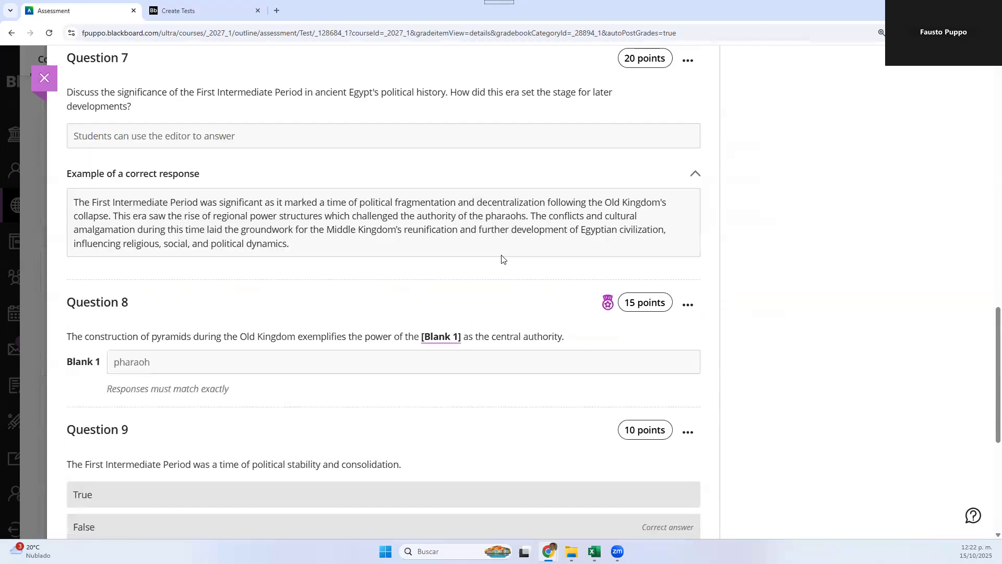
scroll(467, 270, down, 5)
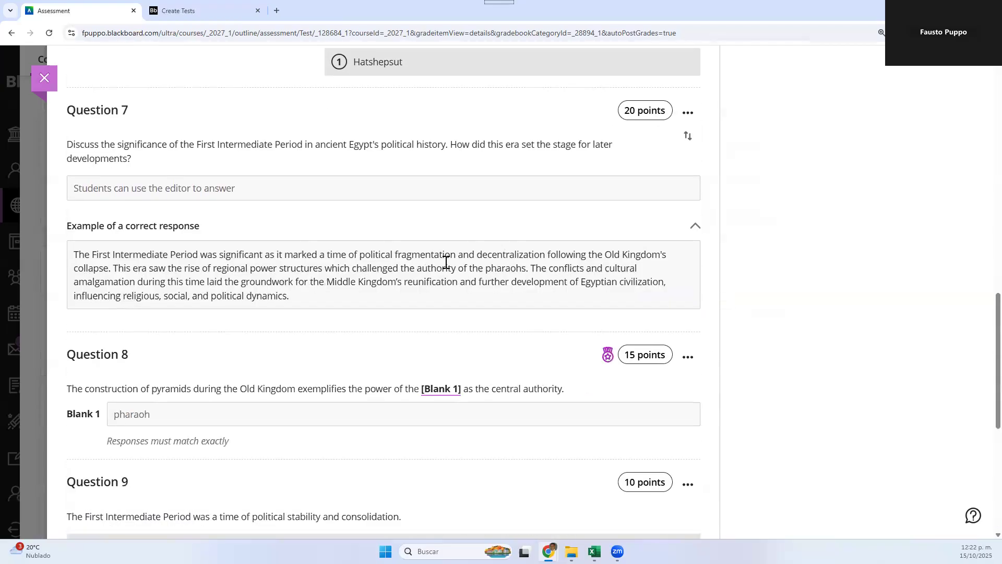
scroll(295, 312, down, 3)
scroll(266, 337, down, 4)
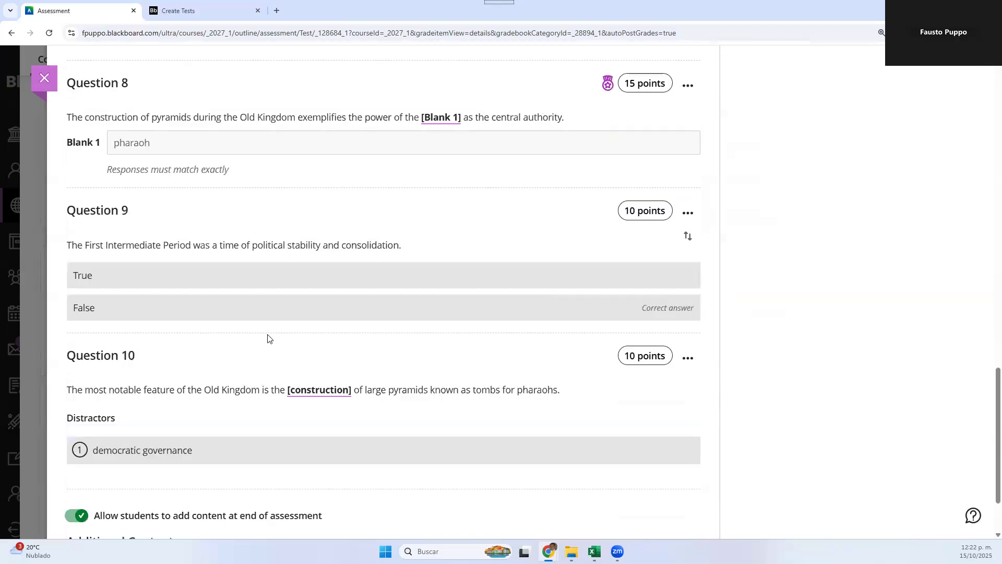
scroll(268, 338, up, 9)
scroll(268, 338, up, 1)
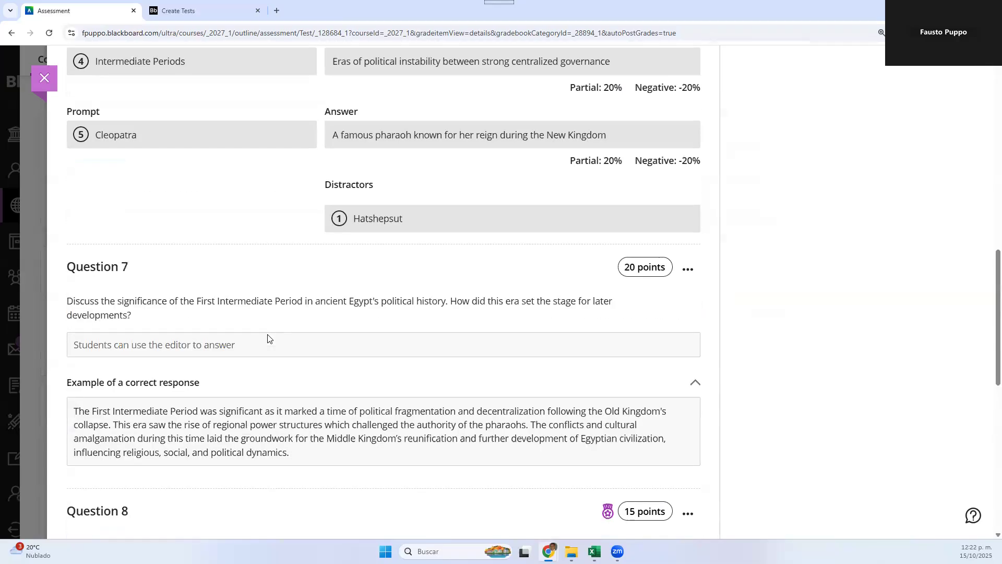
scroll(267, 338, up, 8)
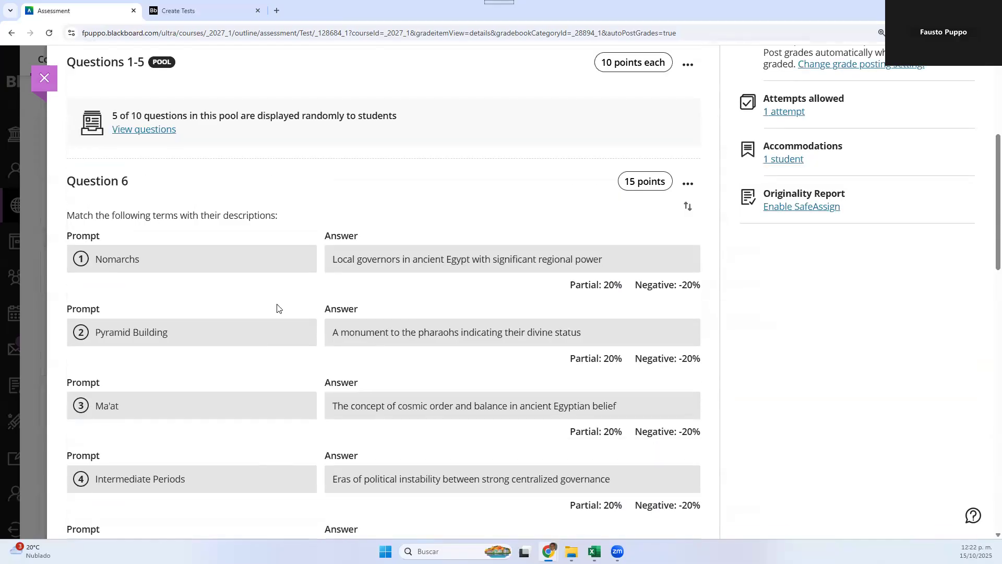
click(688, 186)
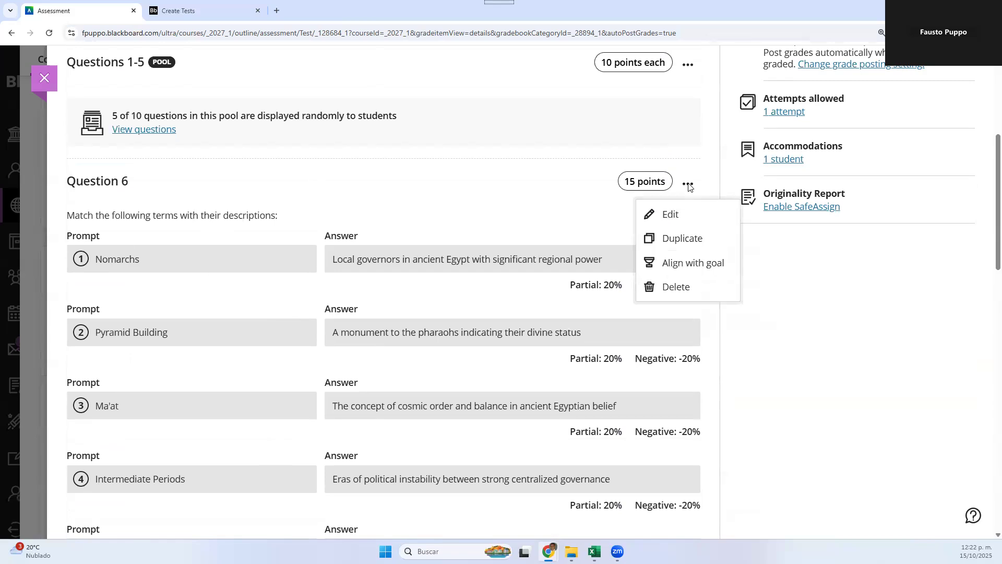
click(672, 223)
Examine Question 6's matching pairs, their partial and negative credit percentages, the overall score option and the question's point value.
scroll(221, 281, down, 3)
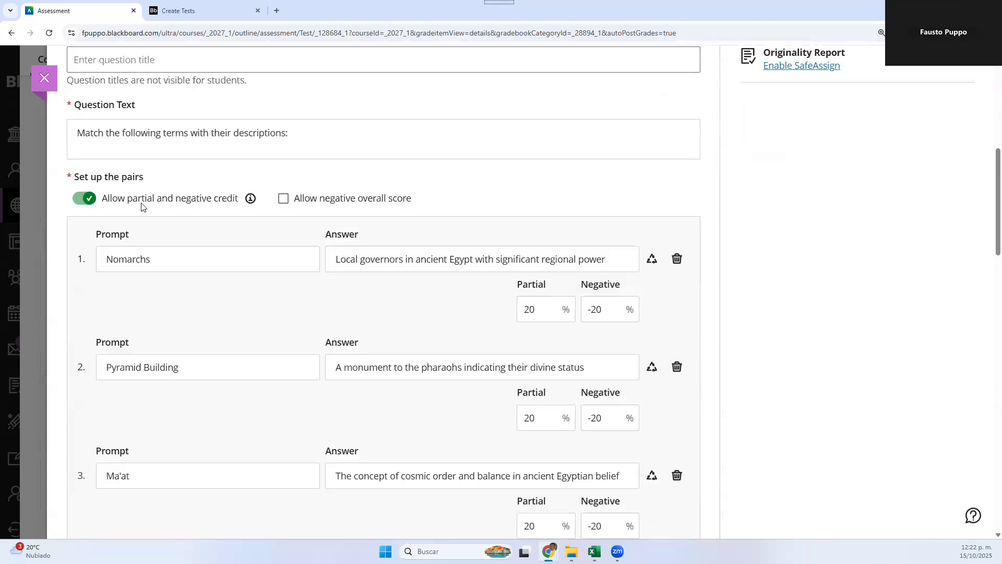
scroll(214, 368, down, 2)
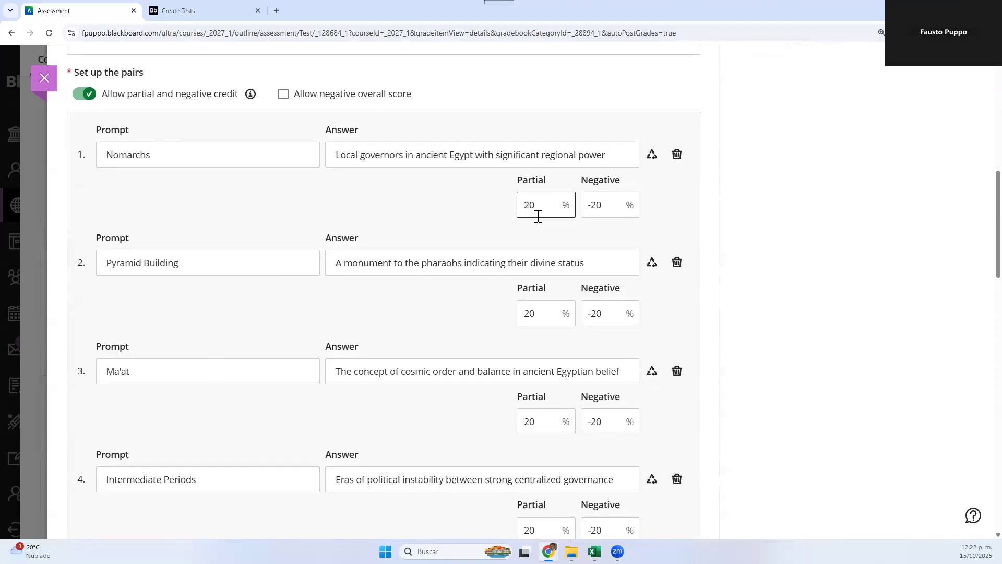
scroll(442, 262, down, 4)
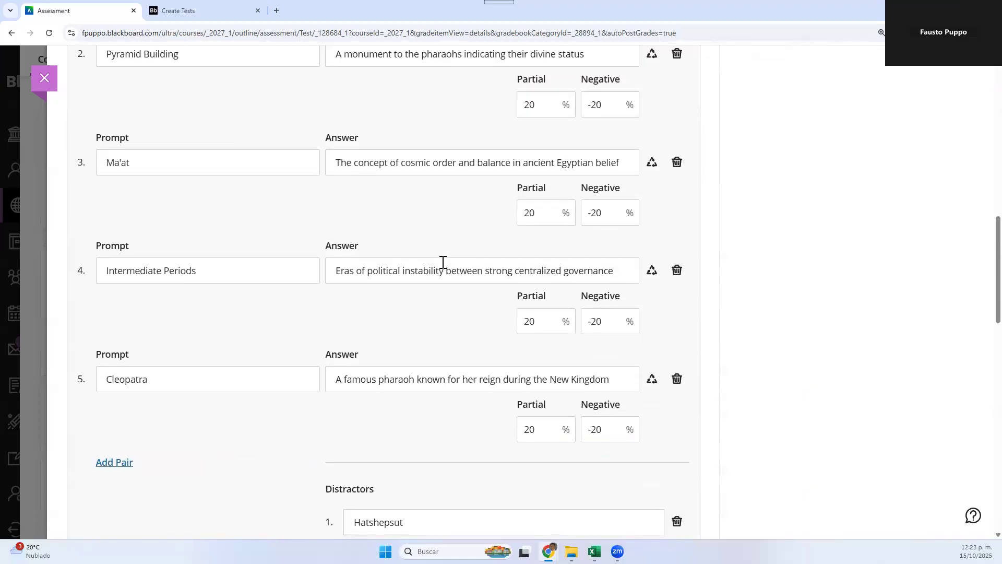
scroll(442, 261, up, 4)
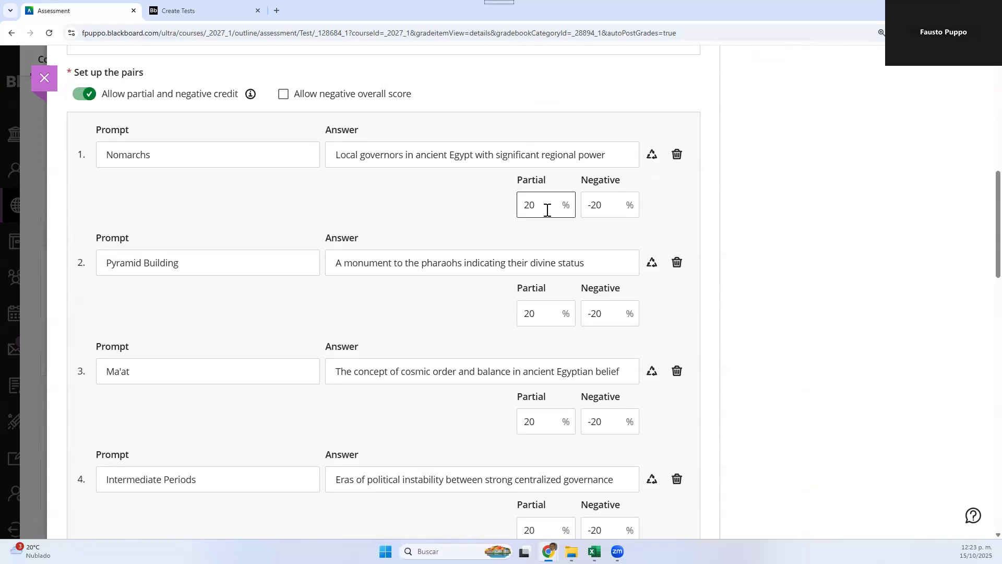
scroll(547, 210, up, 4)
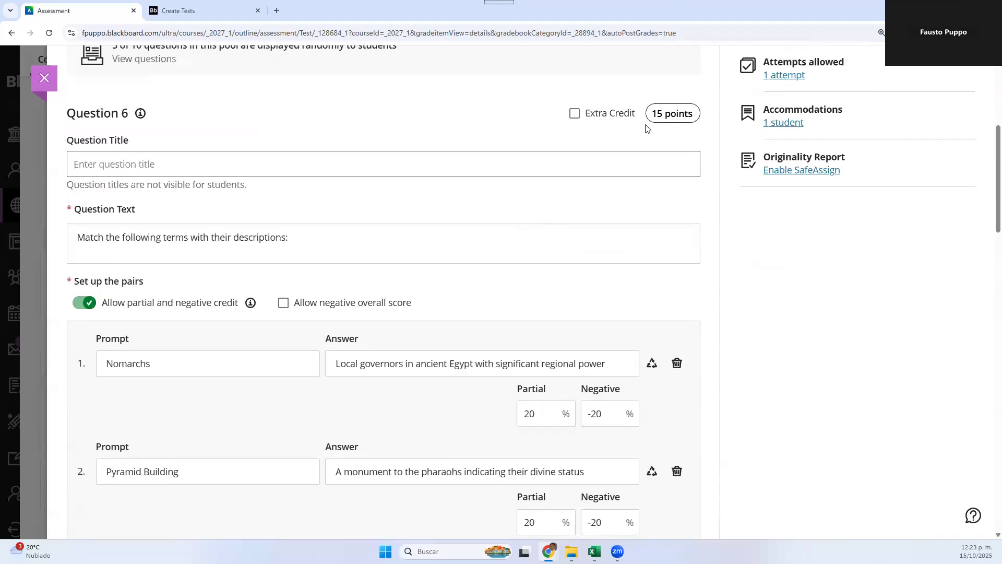
scroll(633, 432, down, 1)
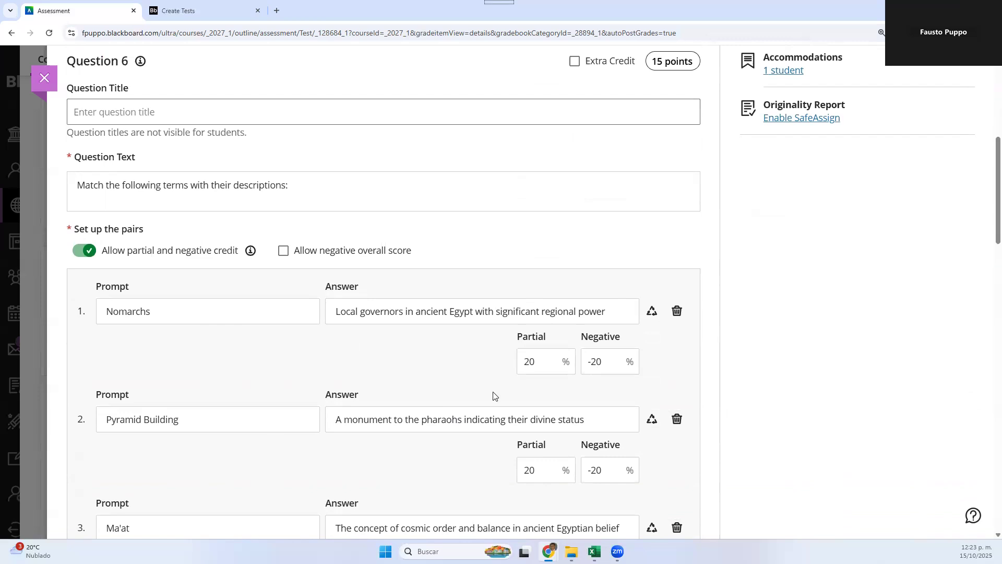
scroll(157, 349, up, 3)
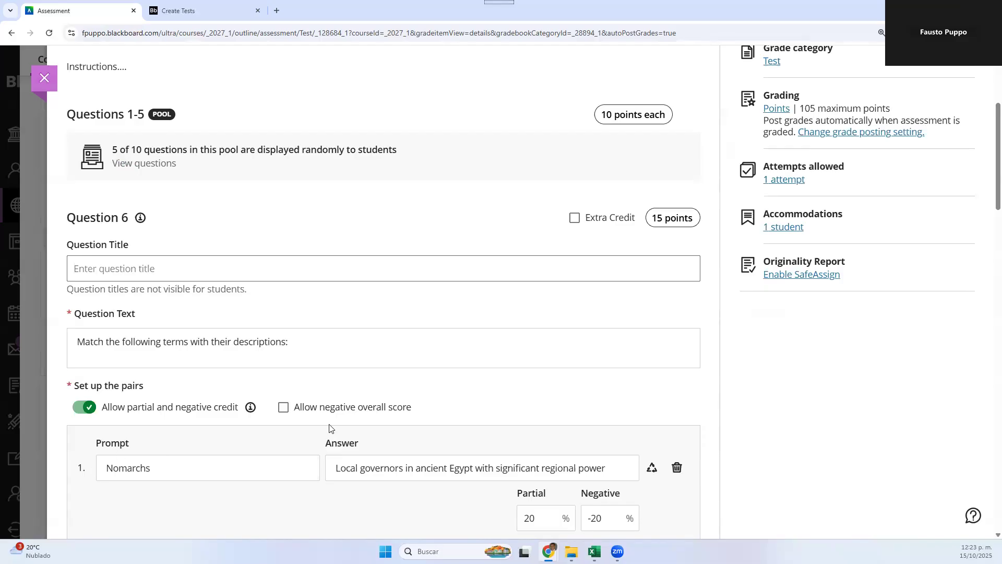
scroll(325, 430, down, 5)
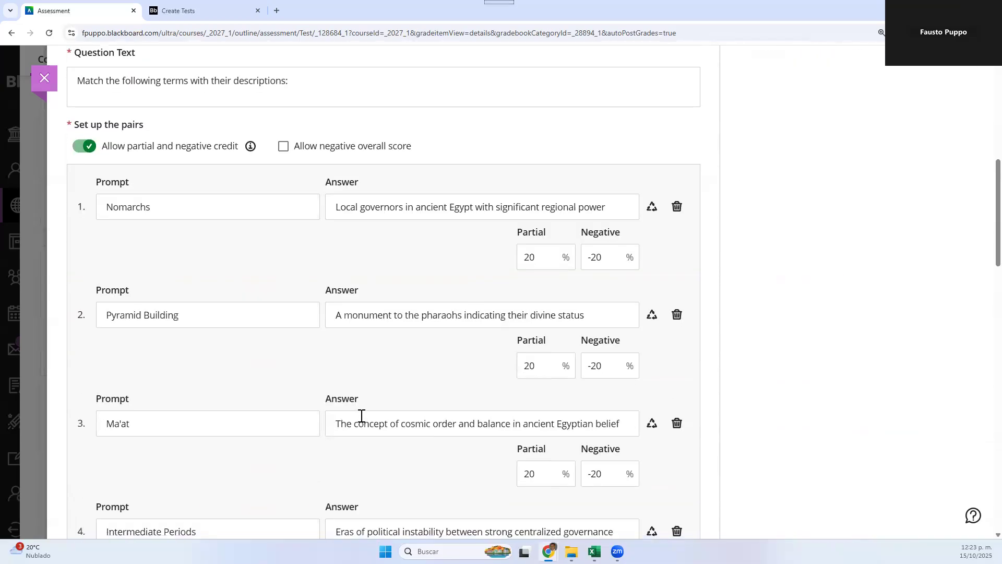
scroll(546, 477, down, 1)
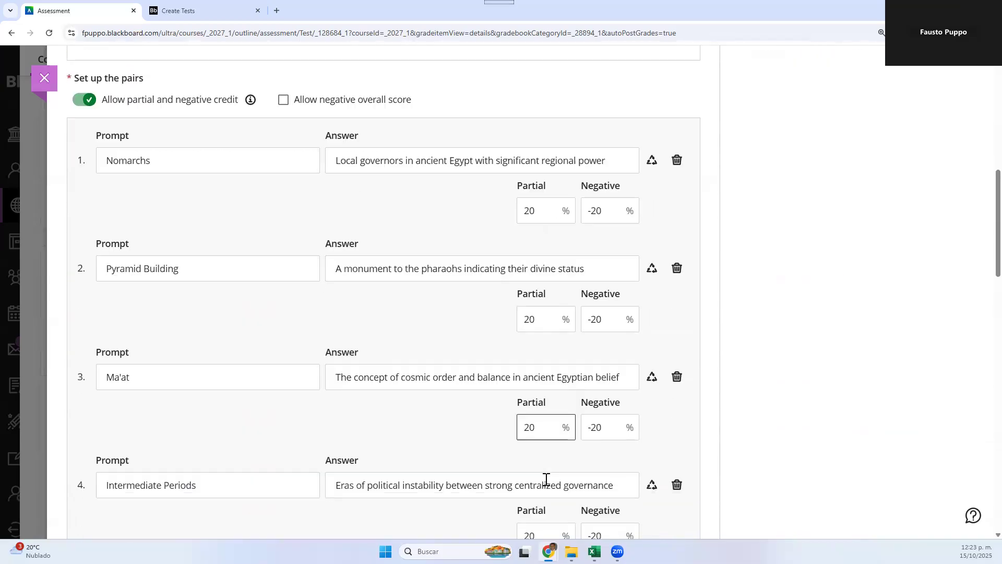
scroll(546, 477, up, 2)
scroll(586, 336, up, 4)
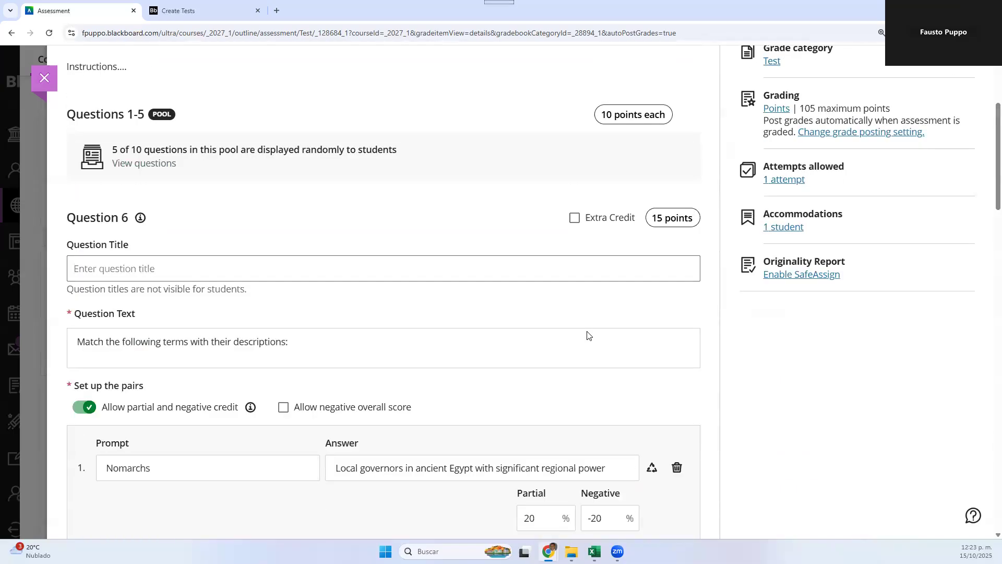
scroll(585, 331, down, 4)
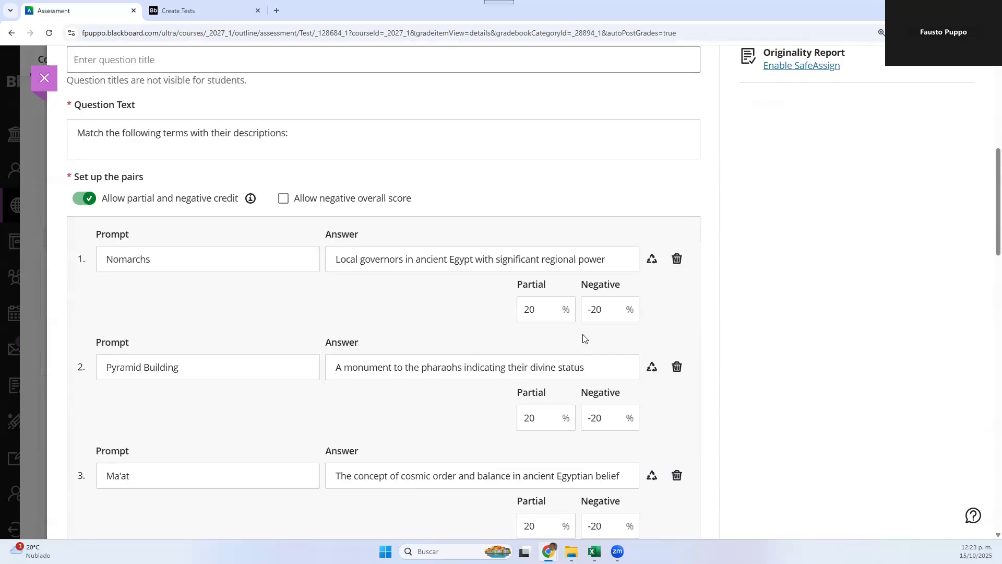
scroll(300, 287, down, 3)
scroll(376, 326, up, 4)
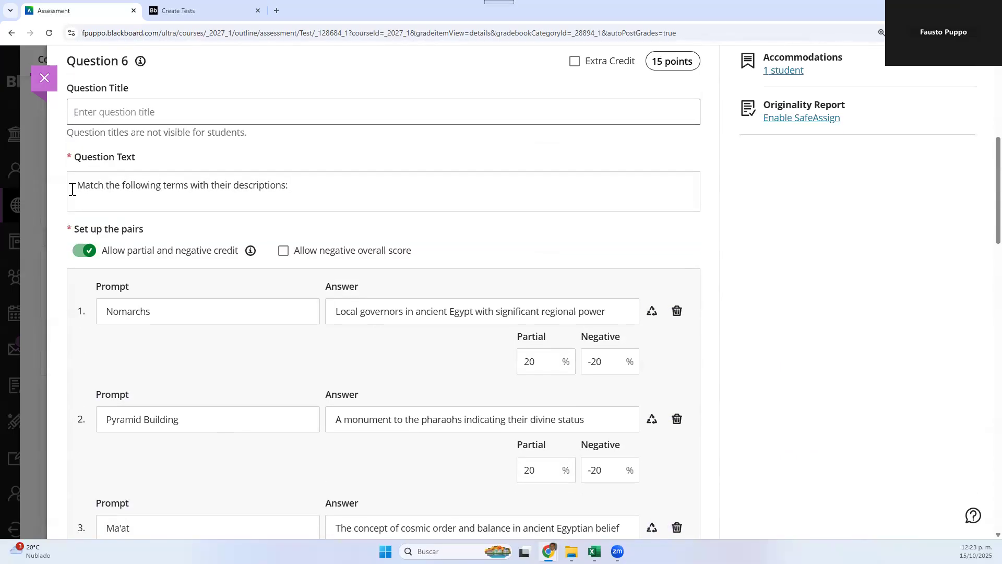
scroll(81, 251, up, 1)
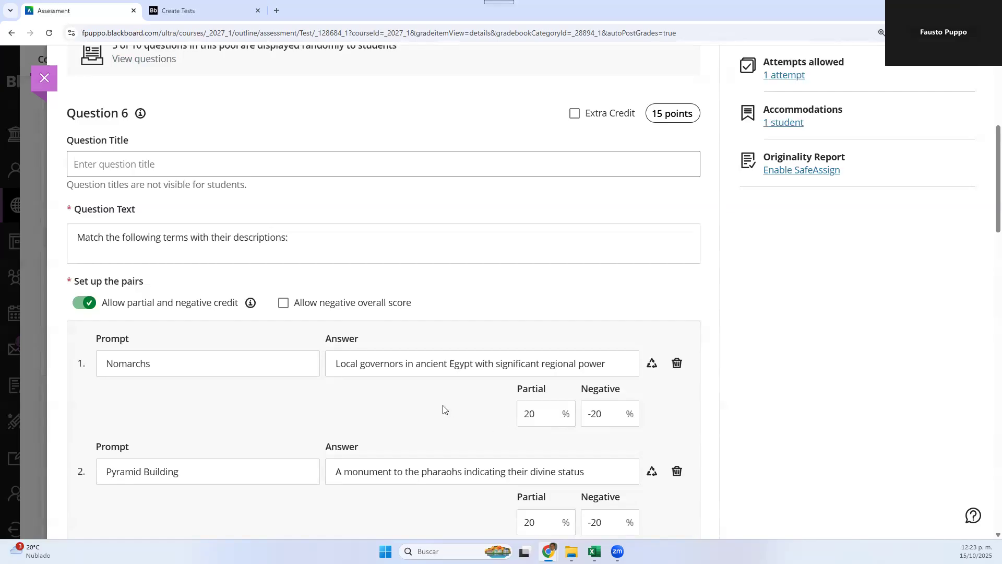
scroll(431, 373, up, 5)
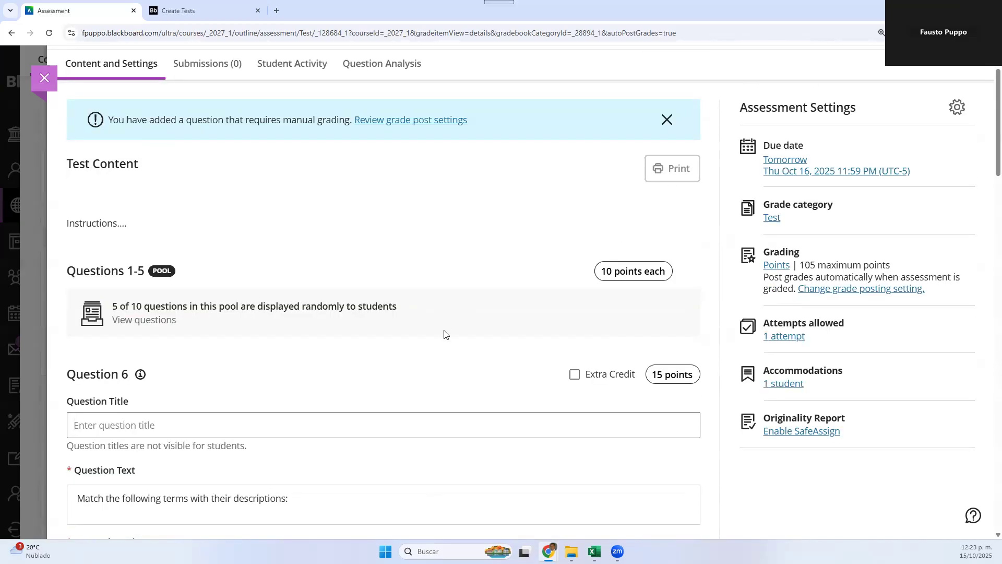
scroll(444, 334, down, 6)
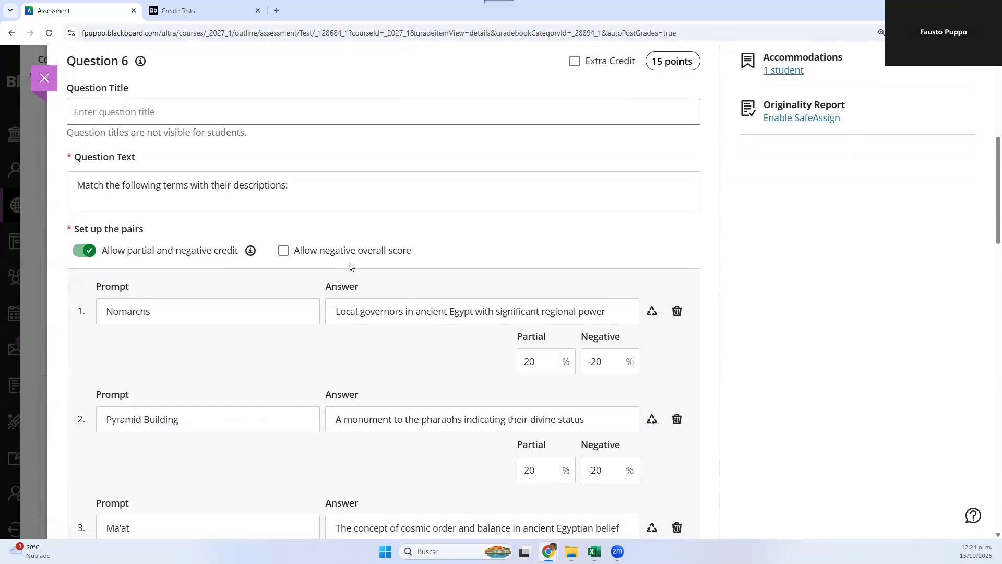
Allow a negative overall score for Question 6.
click(283, 251)
scroll(329, 372, down, 2)
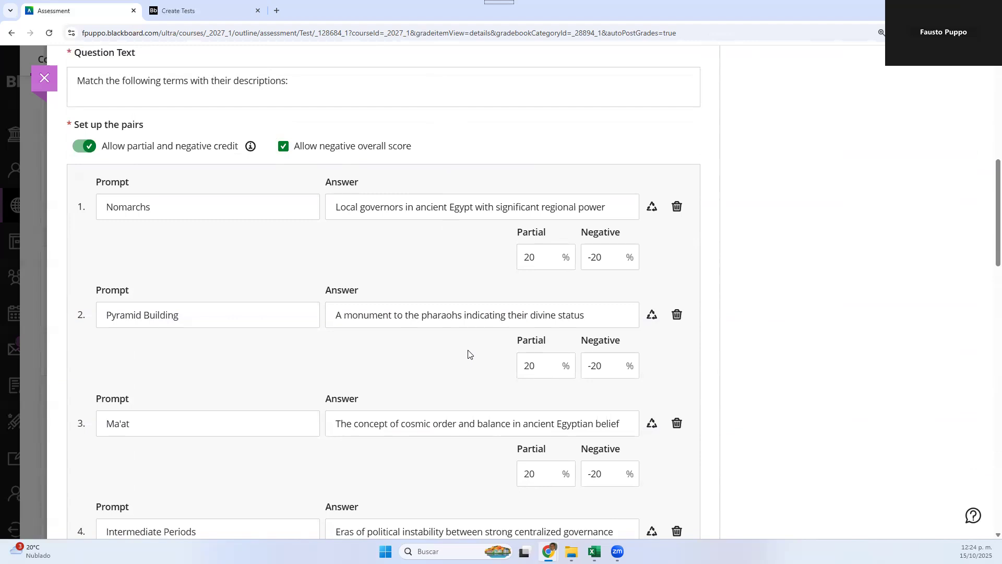
scroll(468, 354, up, 2)
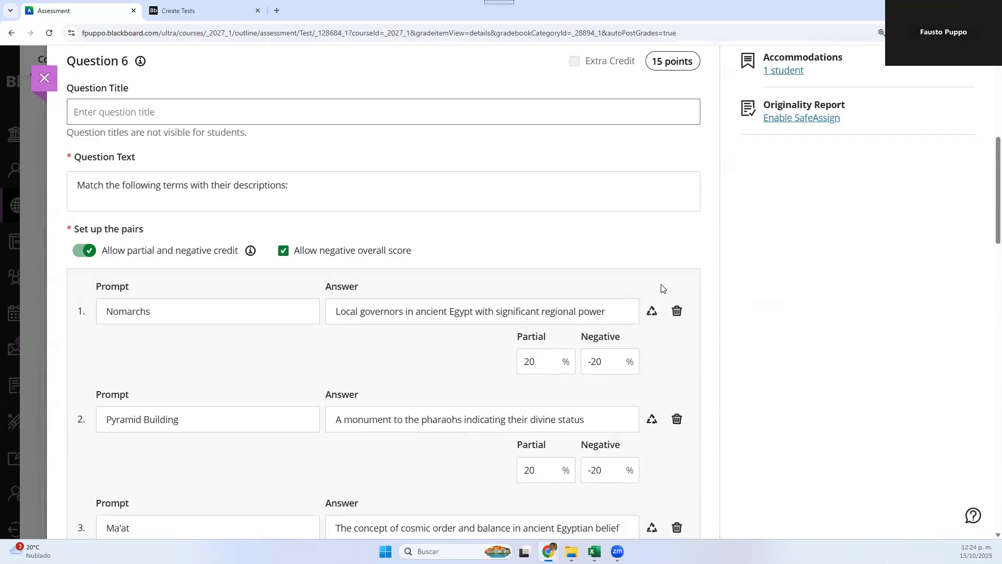
scroll(438, 297, up, 5)
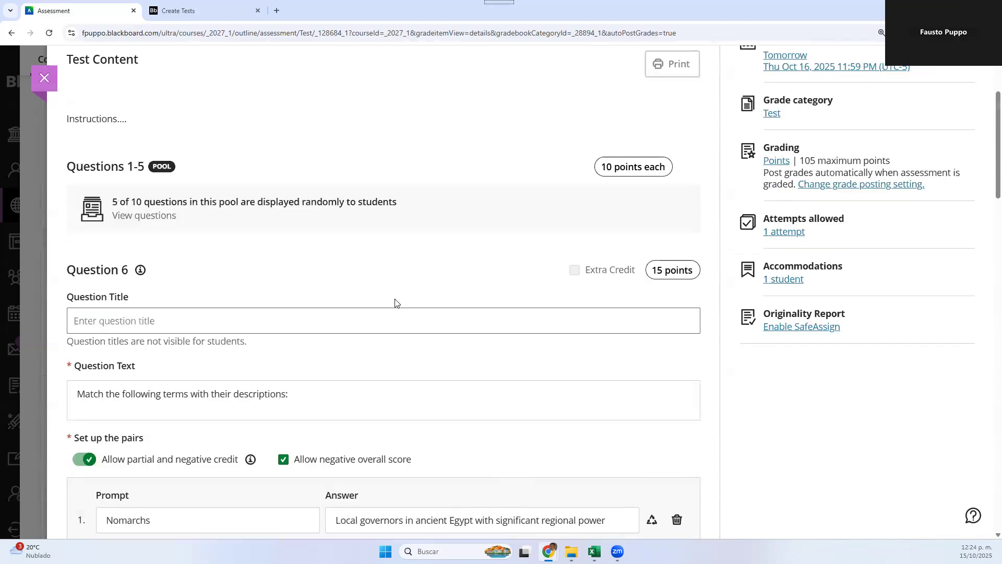
Turn on automated feedback for Question 6 to provide correct and incorrect answer feedback fields.
scroll(365, 355, down, 4)
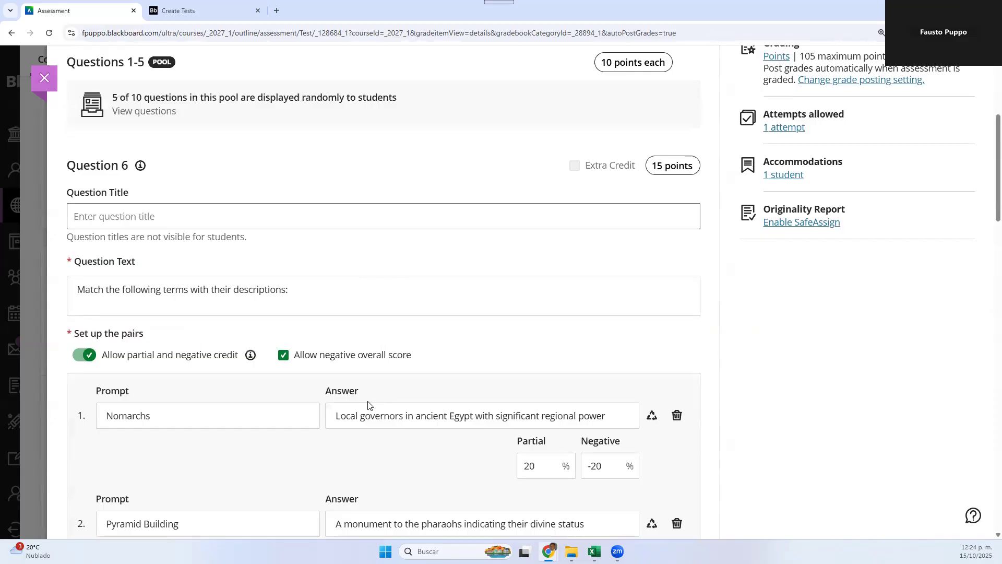
scroll(414, 405, down, 8)
scroll(415, 405, down, 6)
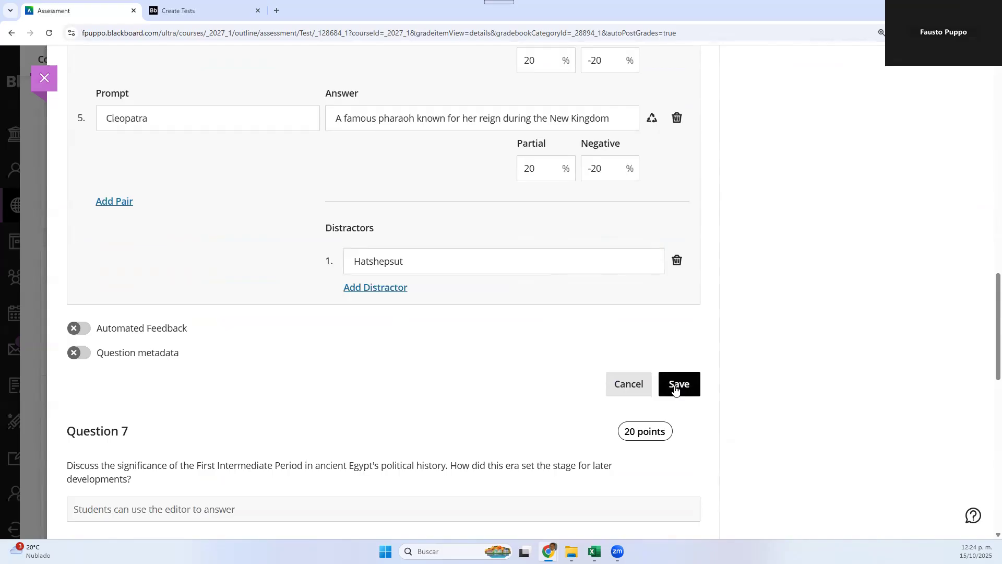
click(87, 331)
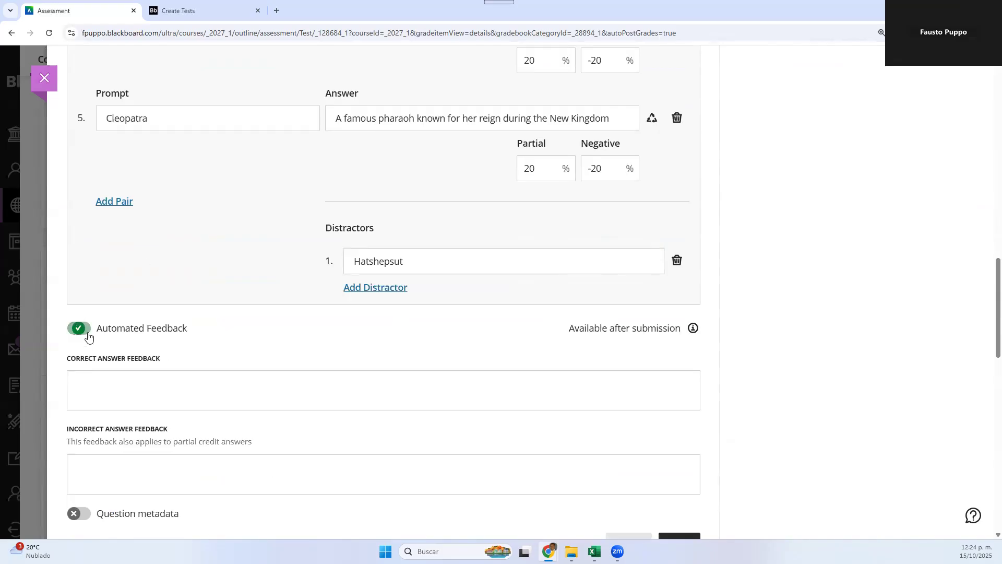
click(80, 334)
click(80, 335)
click(79, 334)
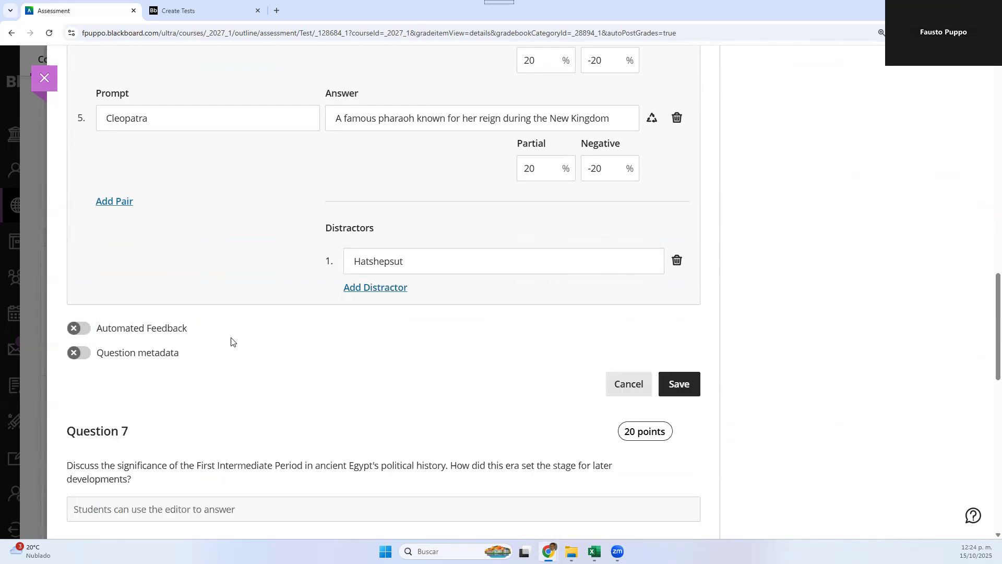
click(85, 335)
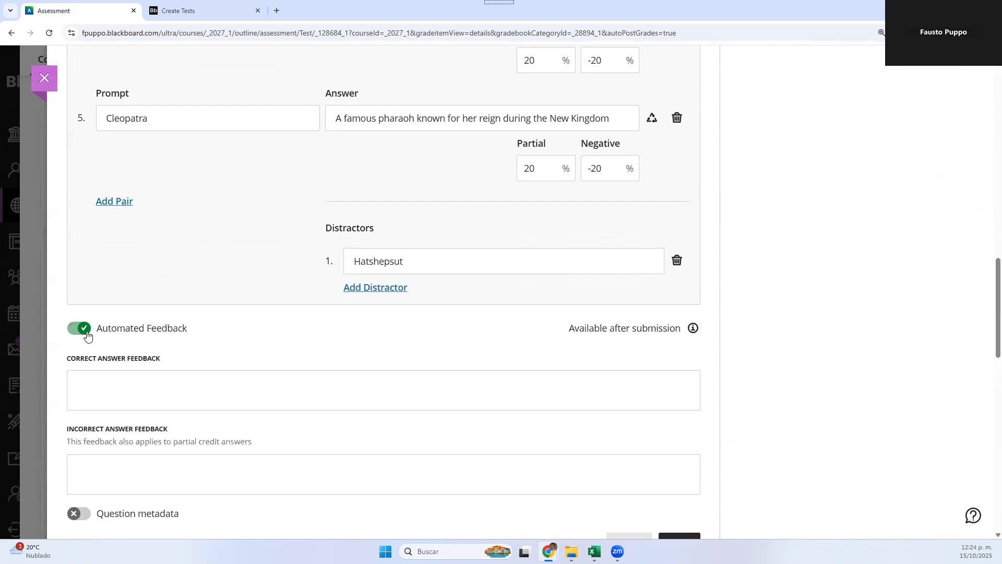
Turn off automated feedback for Question 6 and save the matching question.
click(195, 406)
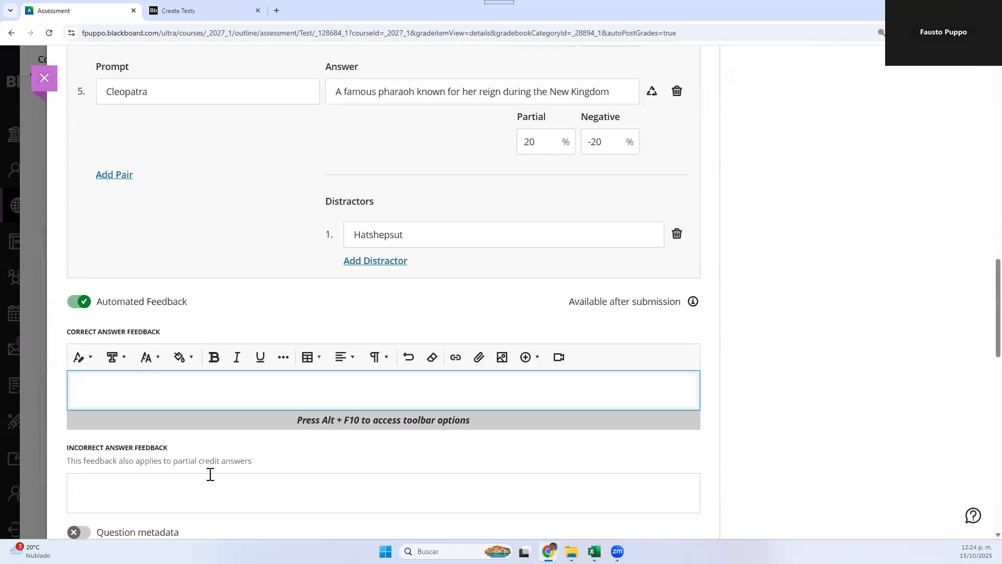
click(81, 303)
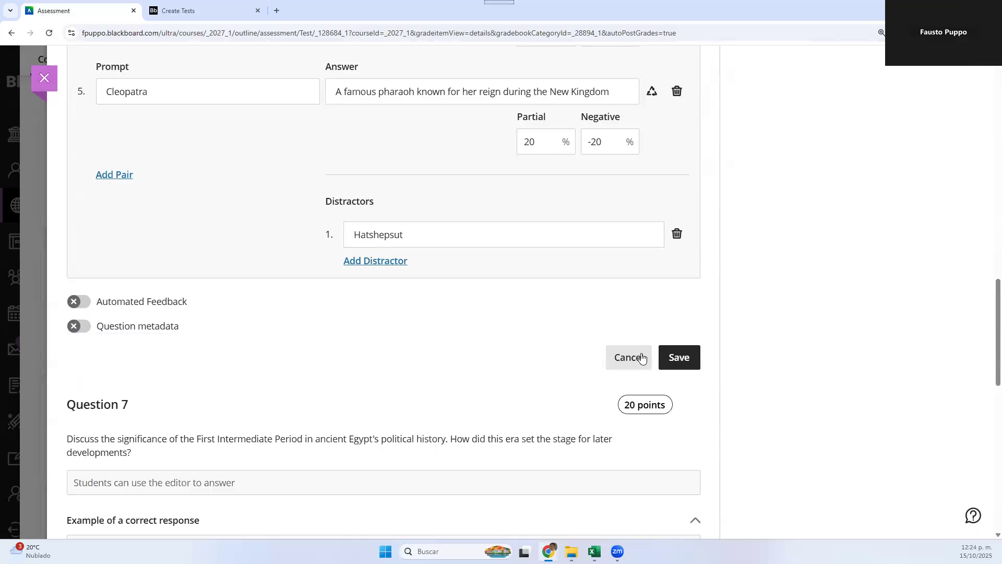
click(679, 358)
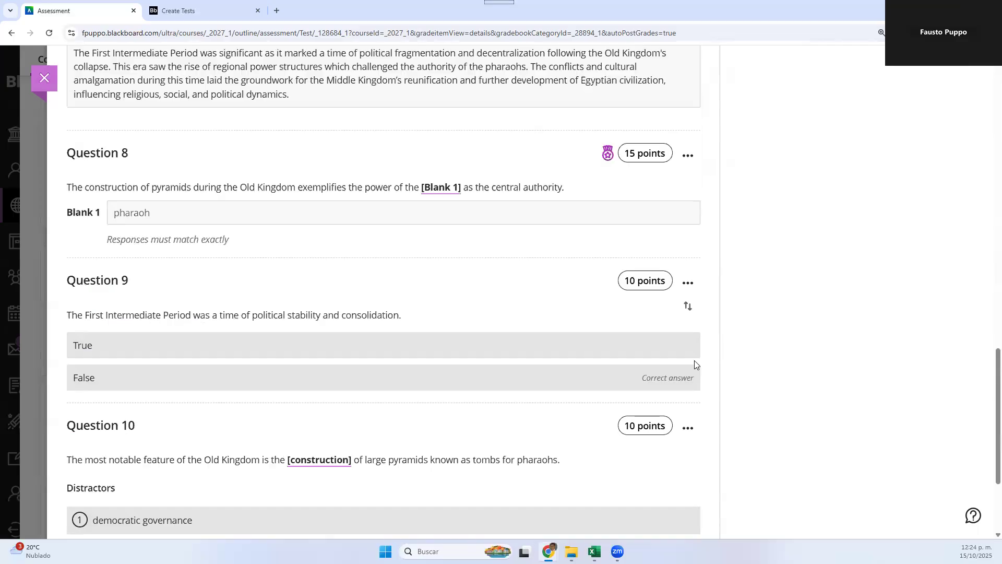
Set the point value of Question 9, the true/false question, to 15 and save the question.
scroll(675, 369, down, 3)
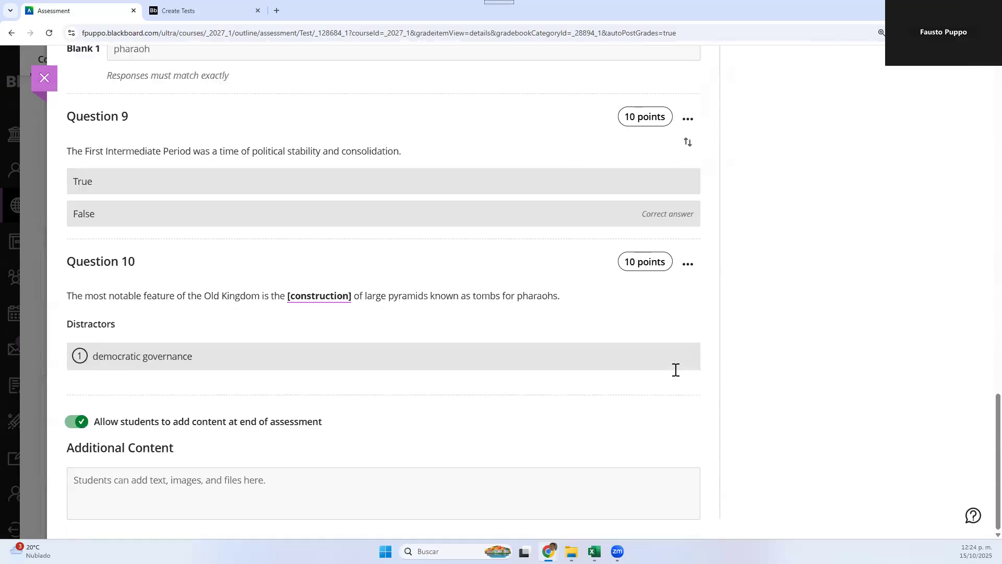
scroll(449, 348, up, 15)
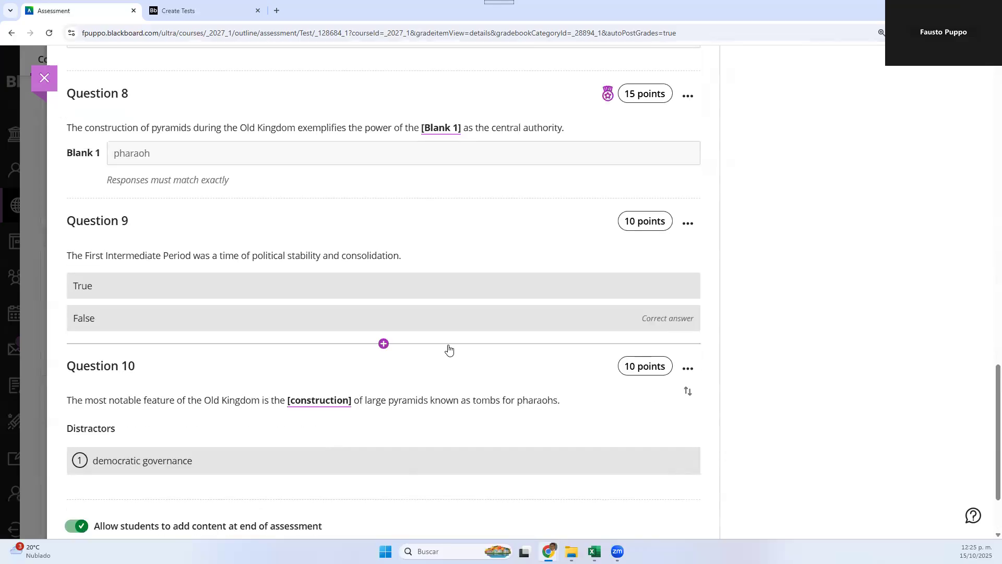
scroll(637, 327, up, 7)
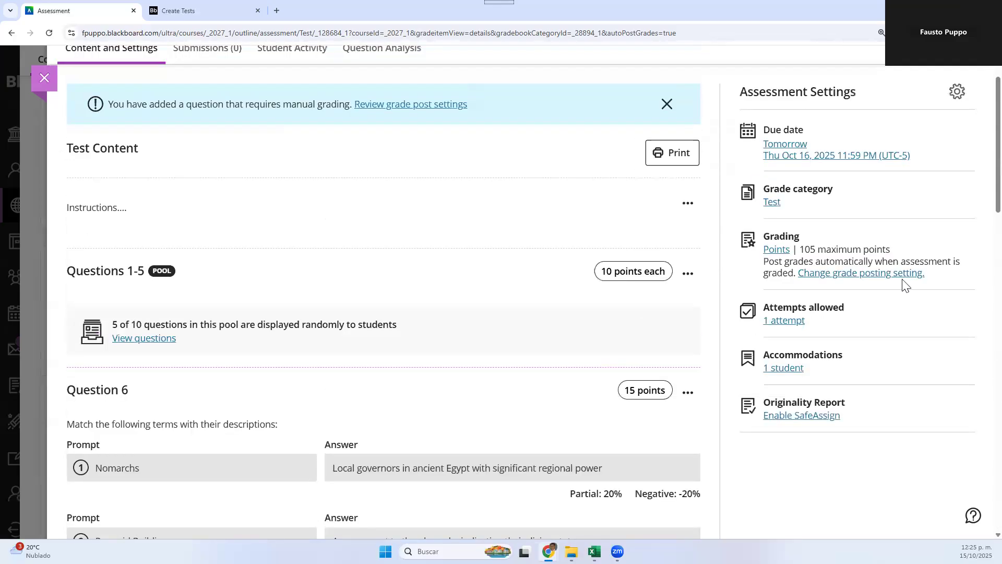
scroll(808, 292, down, 3)
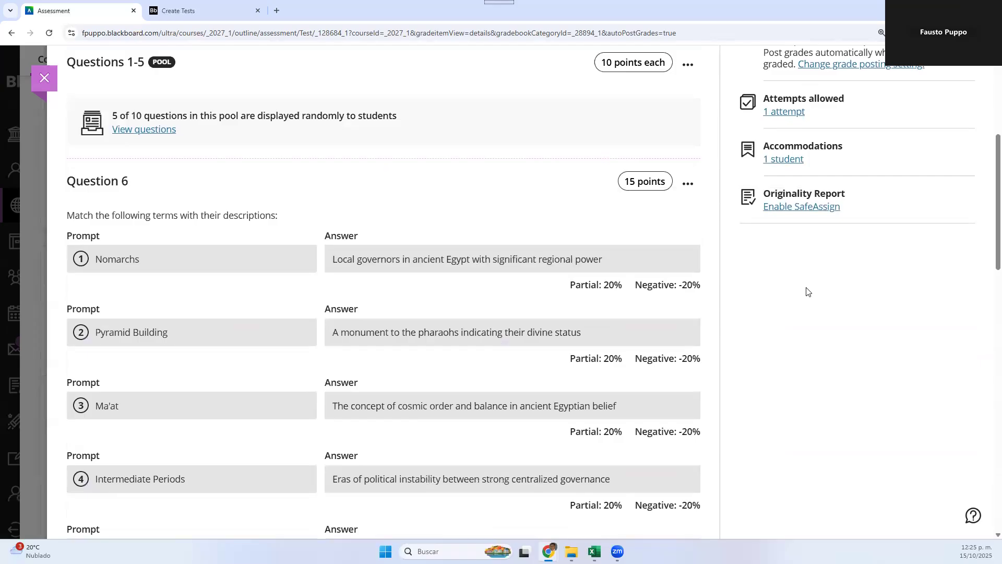
scroll(807, 292, down, 12)
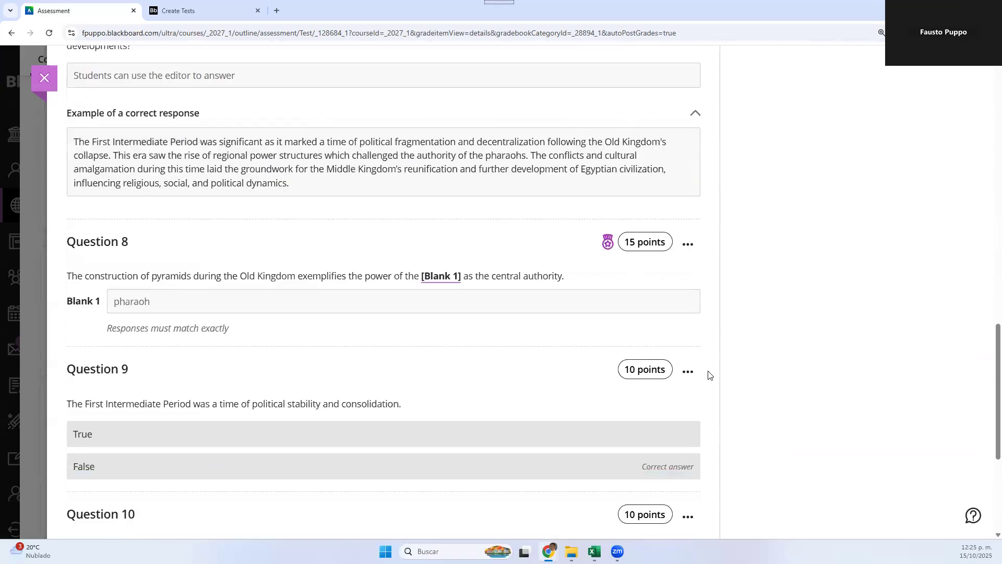
scroll(710, 376, down, 4)
scroll(709, 375, up, 3)
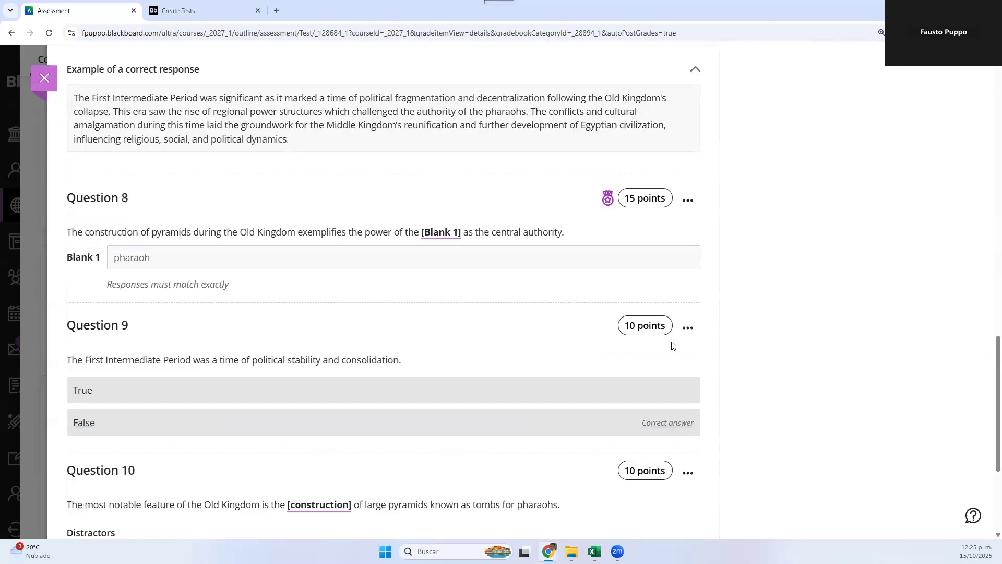
click(634, 328)
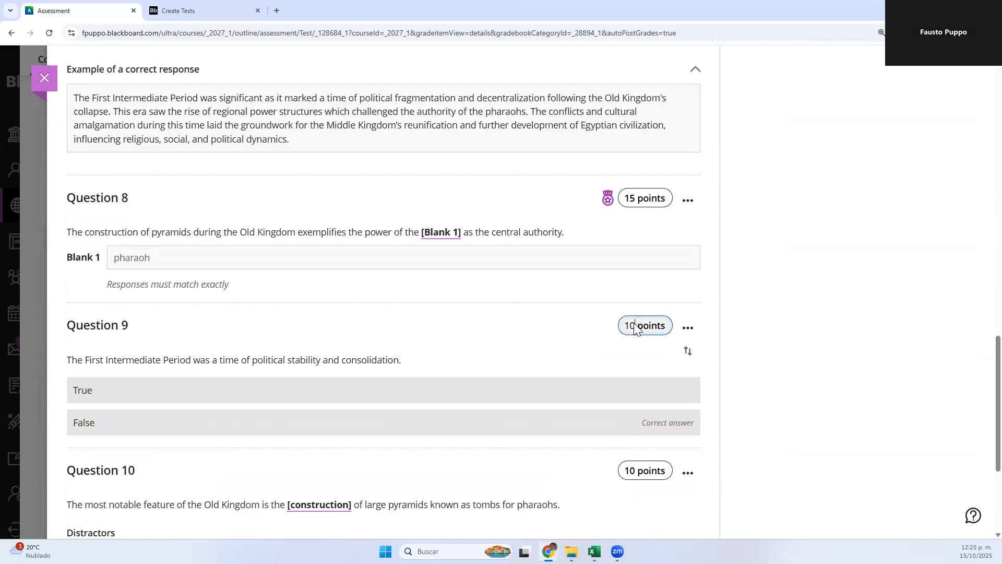
key(BackSpace)
text(5)
click(647, 365)
scroll(647, 365, down, 1)
scroll(647, 365, down, 4)
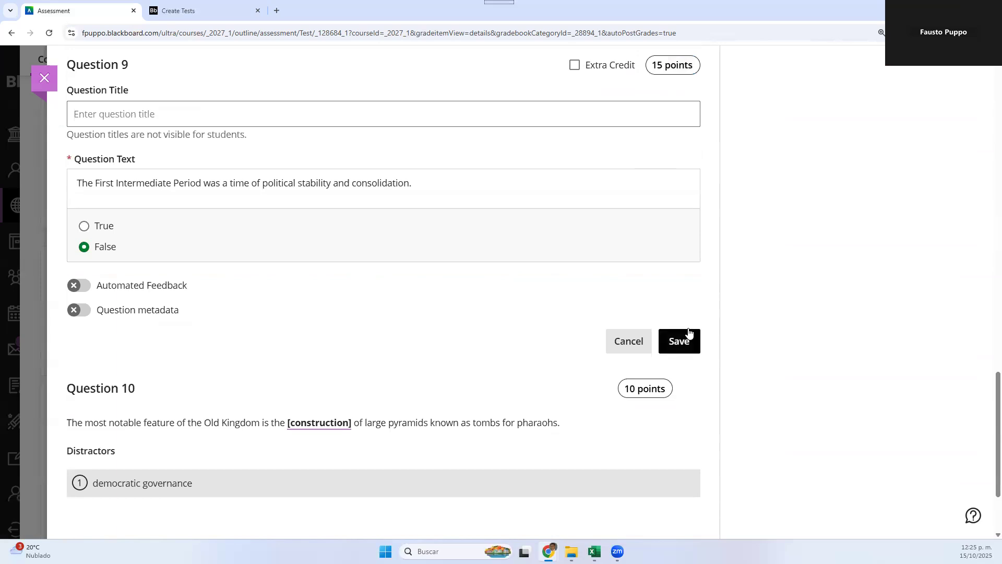
click(687, 338)
Mark Question 10 as extra credit and save the question.
scroll(694, 327, up, 10)
scroll(695, 326, up, 8)
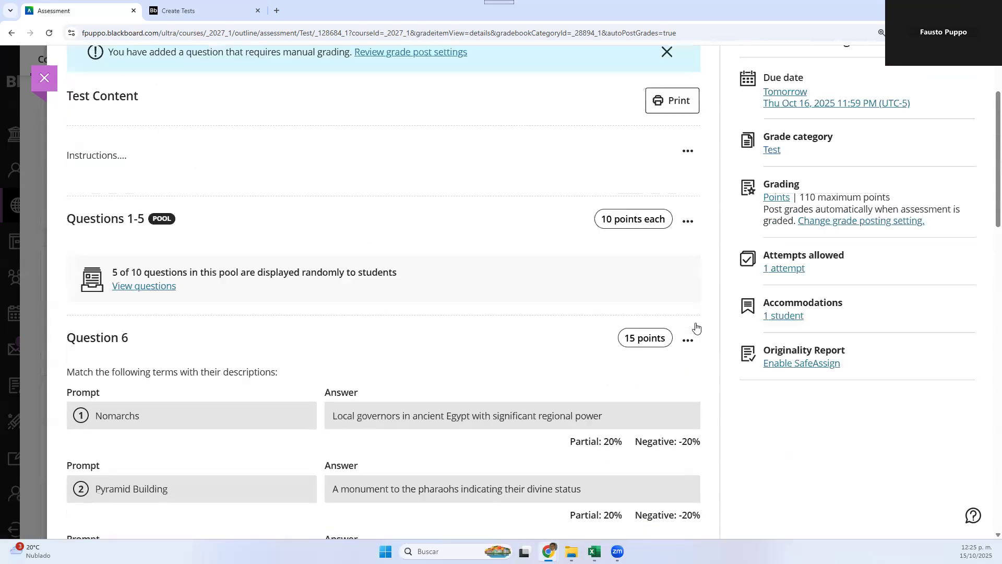
scroll(600, 450, down, 5)
scroll(592, 454, down, 8)
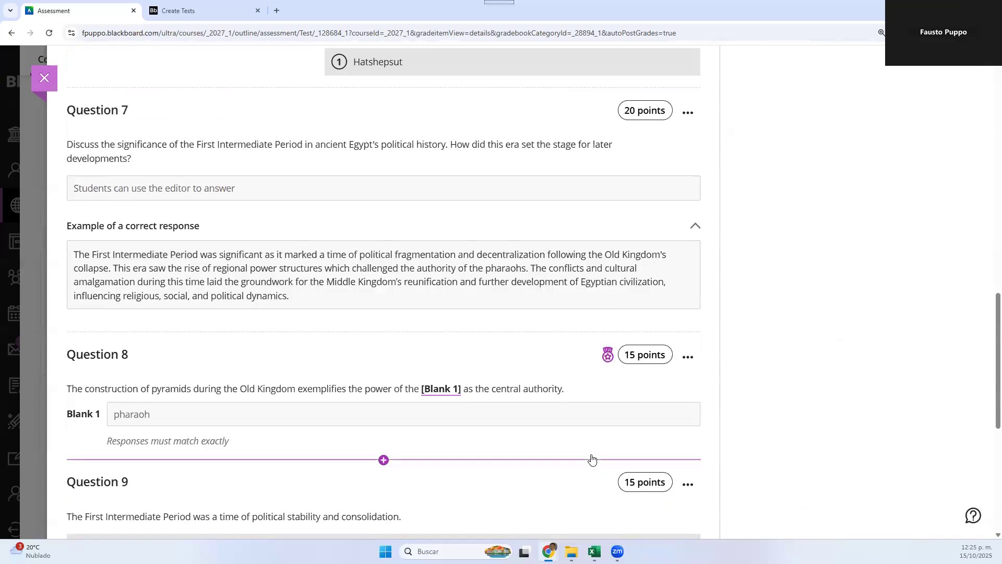
scroll(593, 460, down, 7)
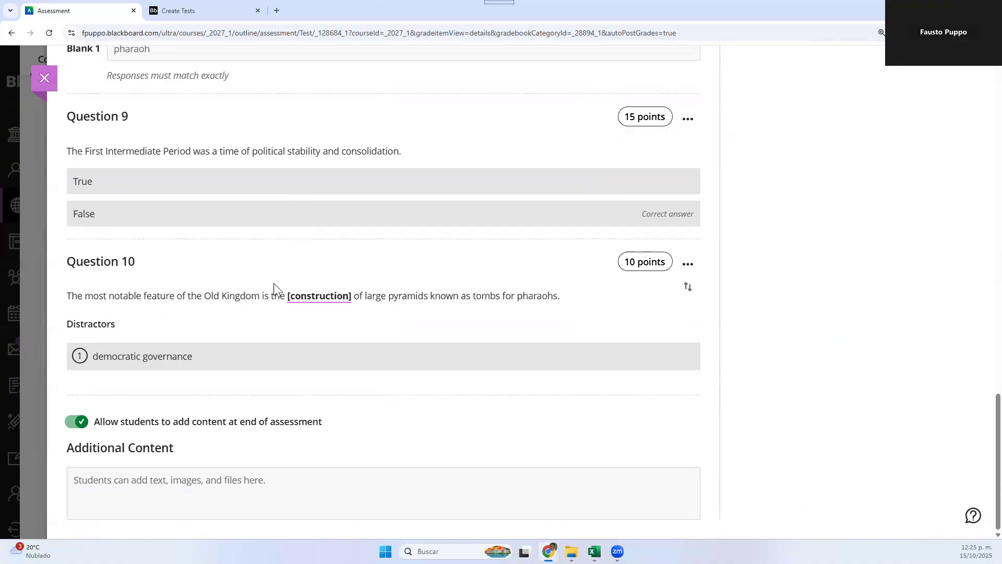
click(687, 263)
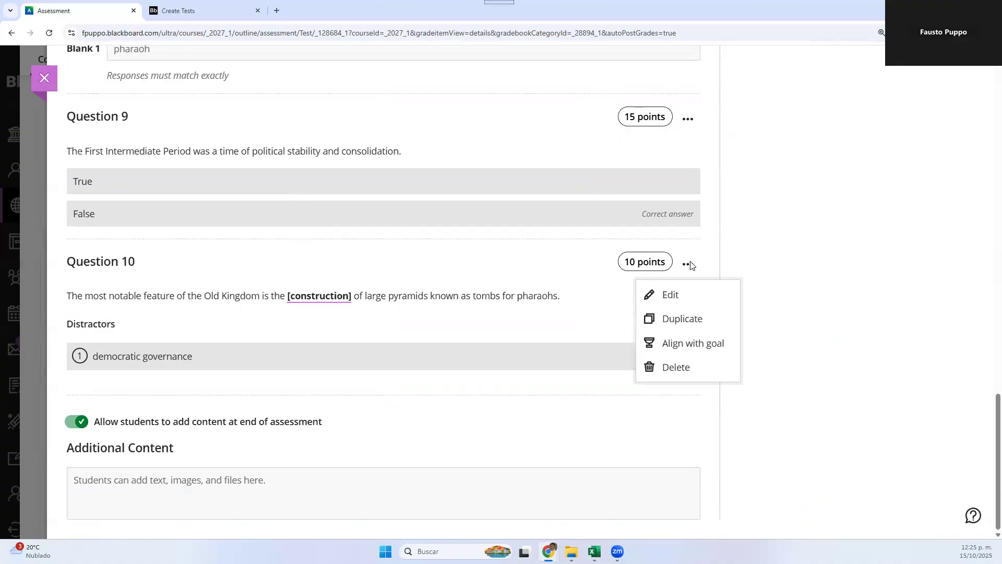
click(679, 295)
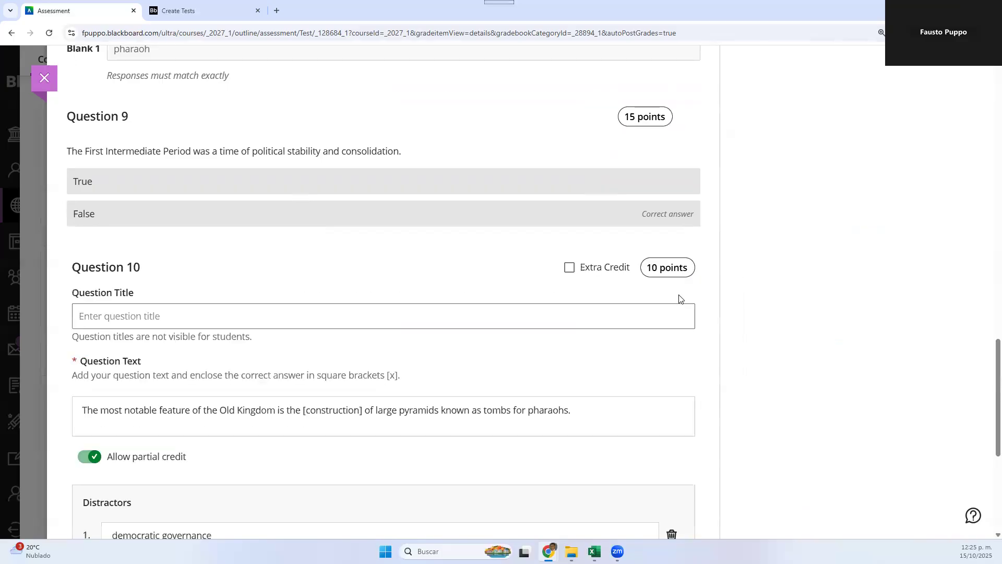
click(569, 268)
scroll(671, 412, down, 4)
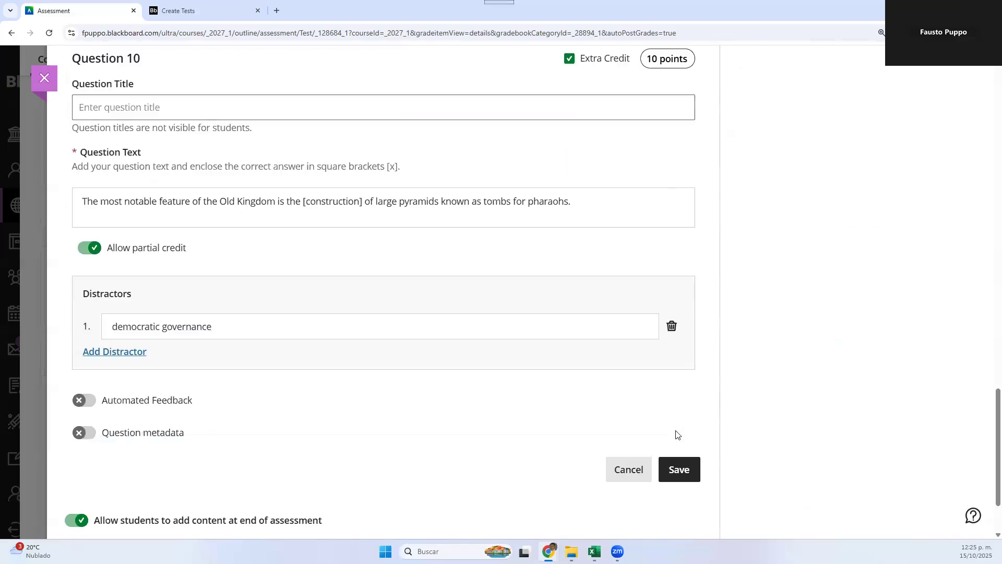
click(678, 469)
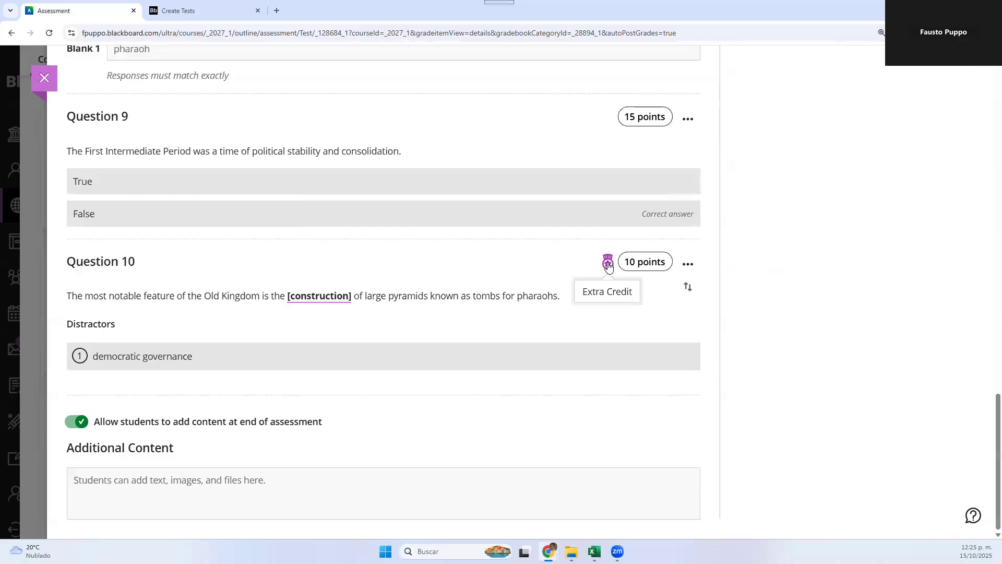
Review the test's maximum points against each question's point value and the extra-credit marks on Questions 8 and 10.
scroll(598, 307, up, 5)
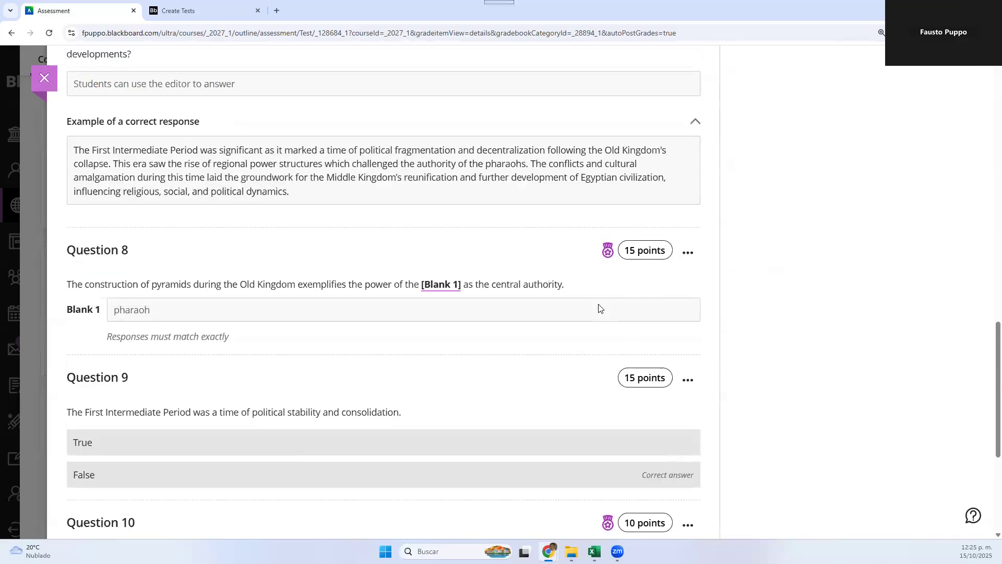
scroll(599, 306, up, 10)
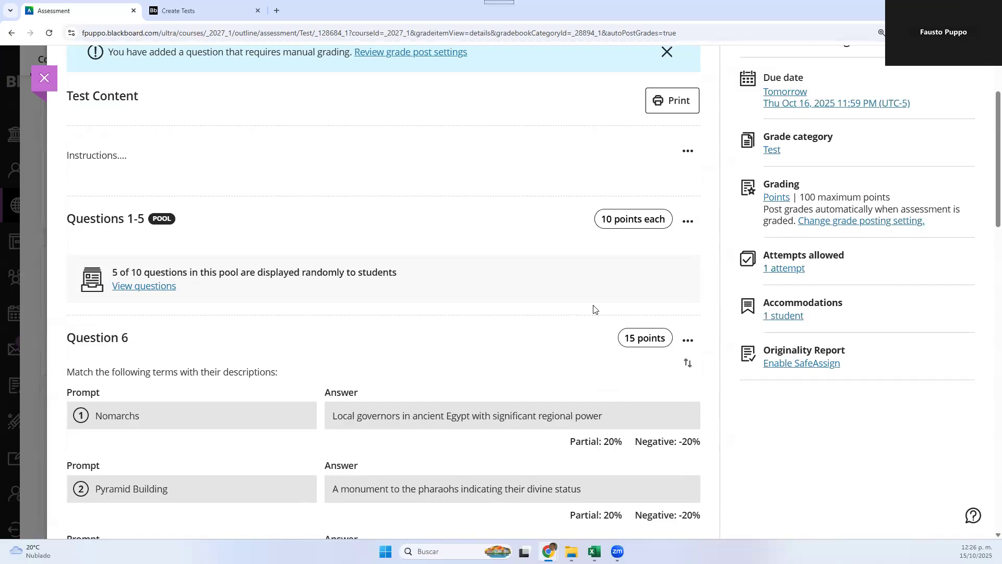
scroll(593, 309, down, 15)
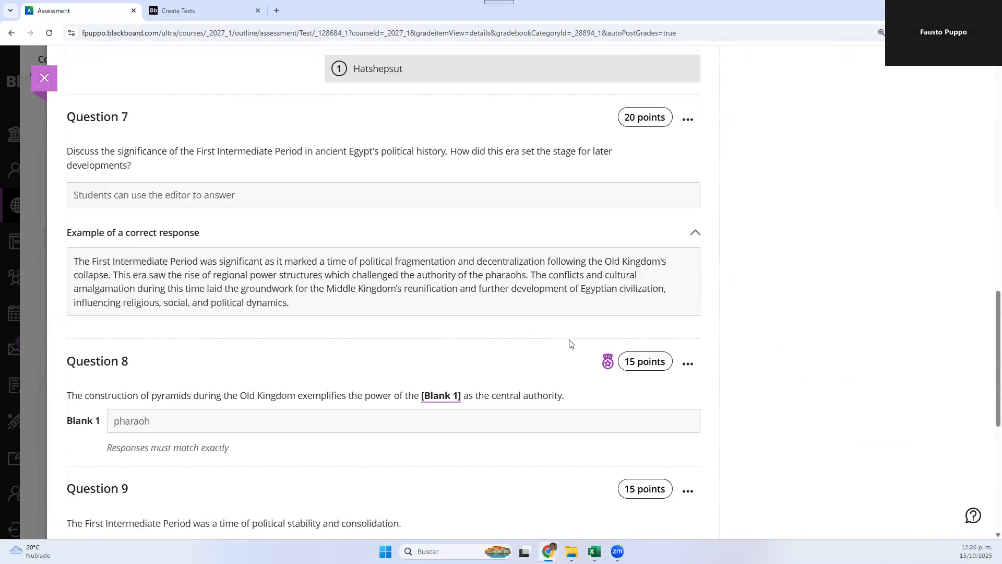
scroll(571, 343, down, 5)
scroll(571, 340, up, 5)
scroll(499, 358, down, 2)
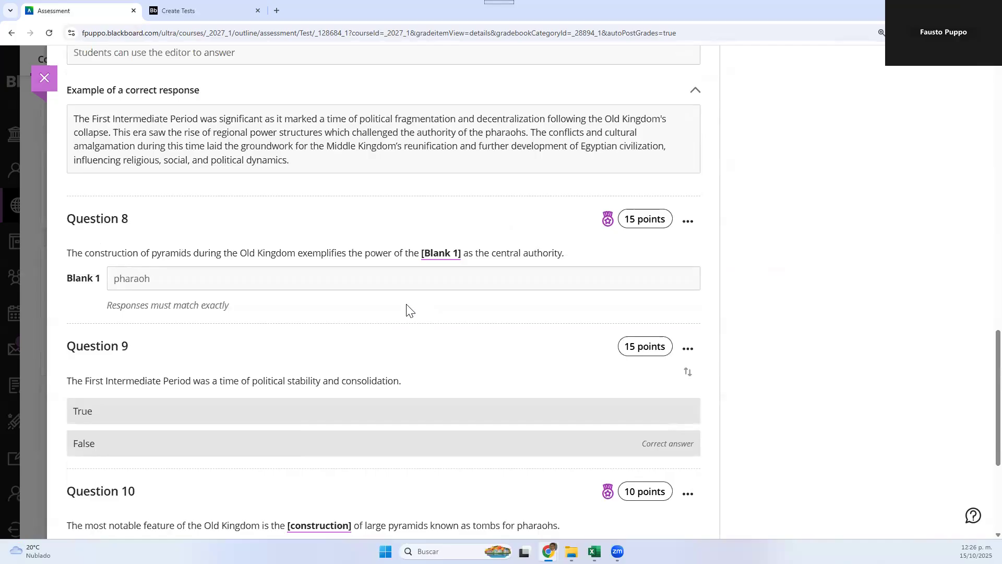
scroll(381, 195, up, 3)
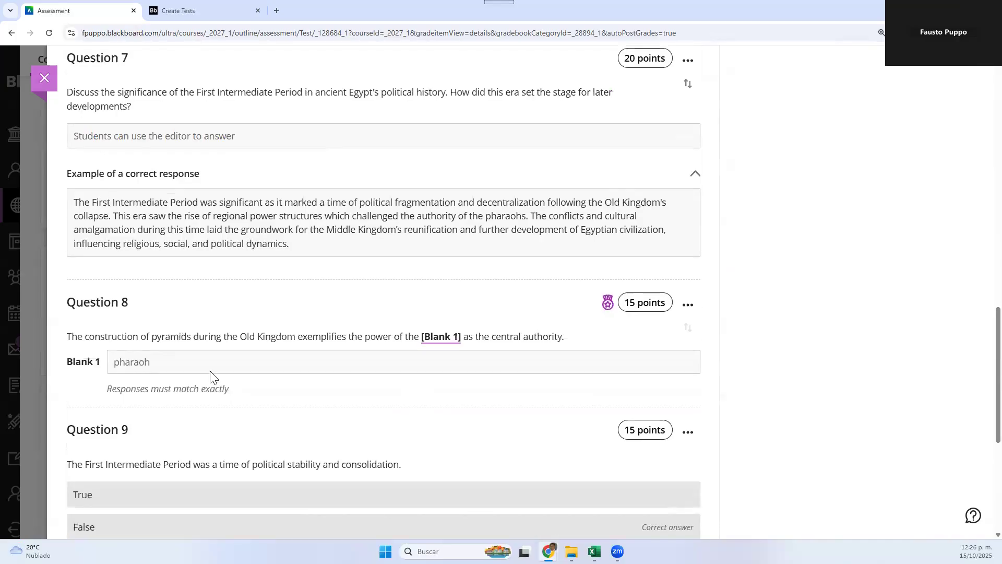
scroll(348, 412, down, 6)
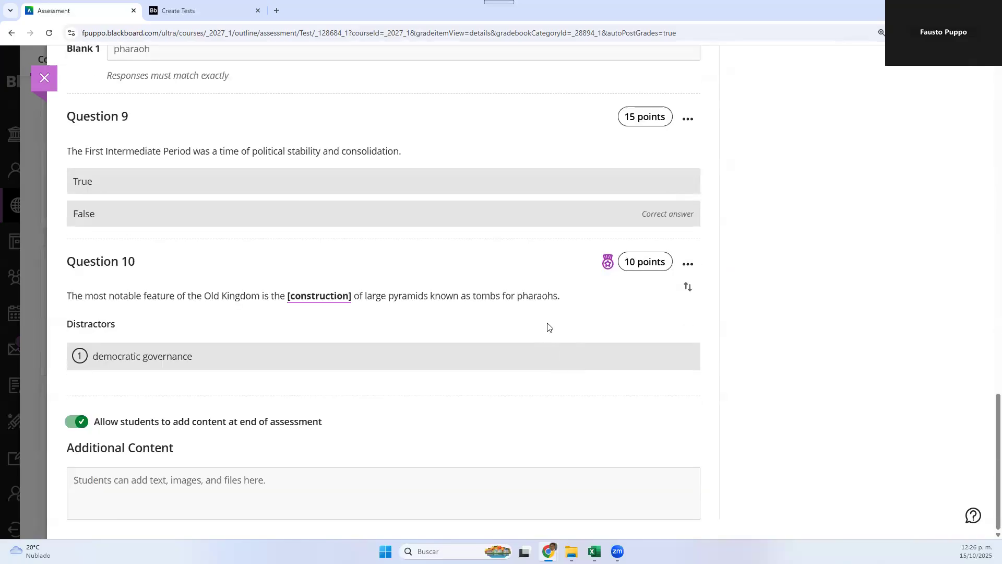
mouse_move(608, 272)
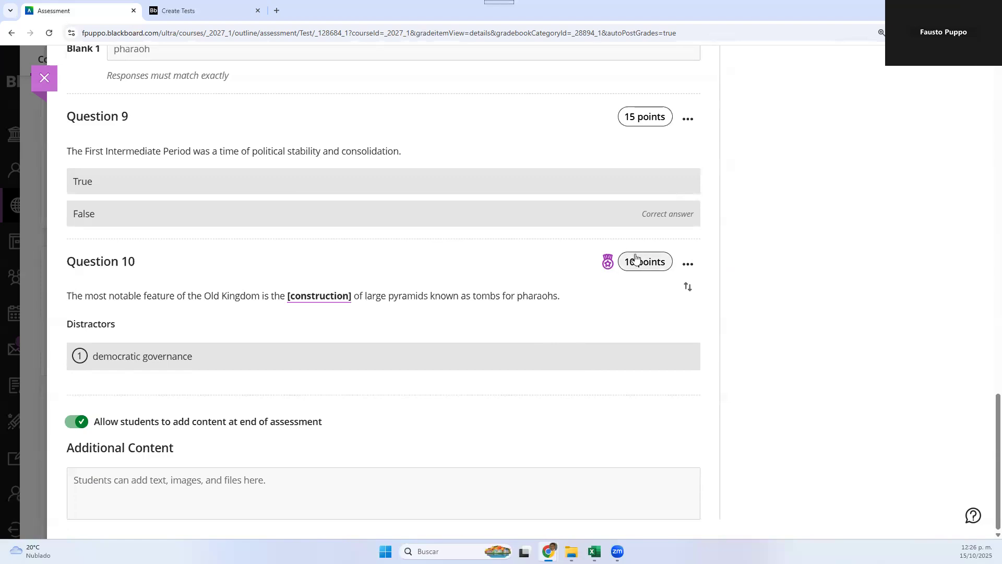
scroll(511, 286, up, 6)
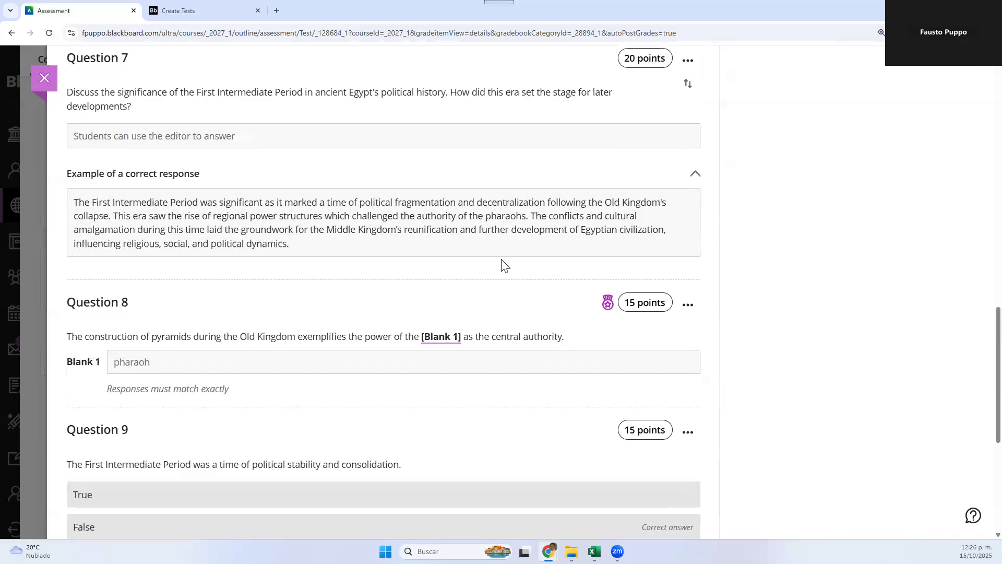
scroll(485, 278, down, 5)
scroll(483, 281, down, 1)
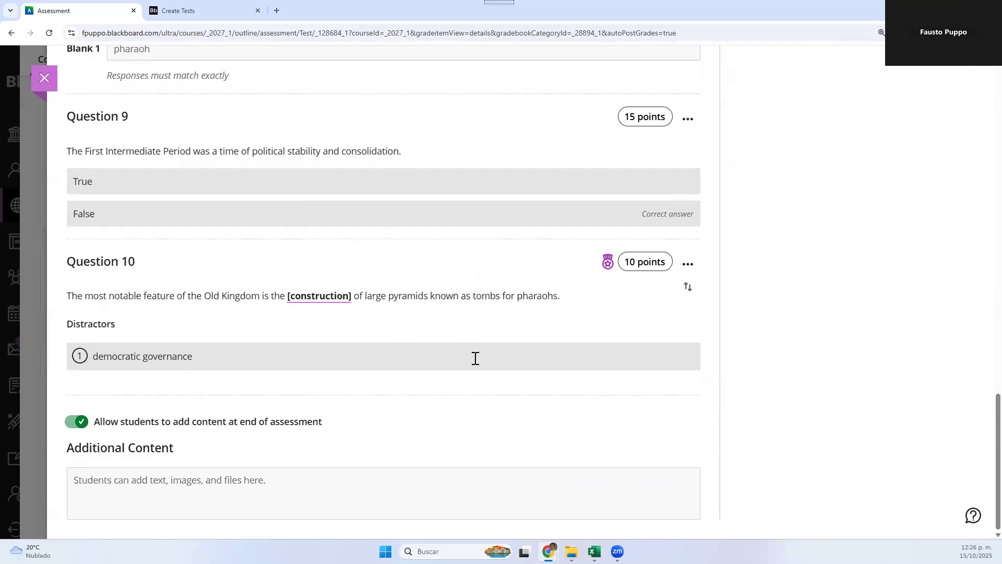
scroll(474, 358, up, 1)
scroll(476, 358, up, 20)
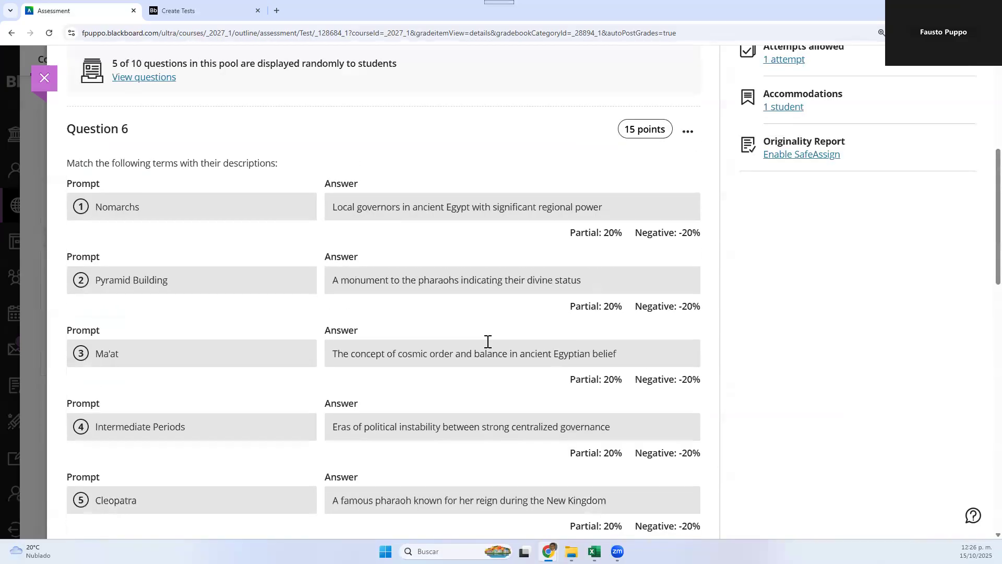
scroll(488, 342, up, 1)
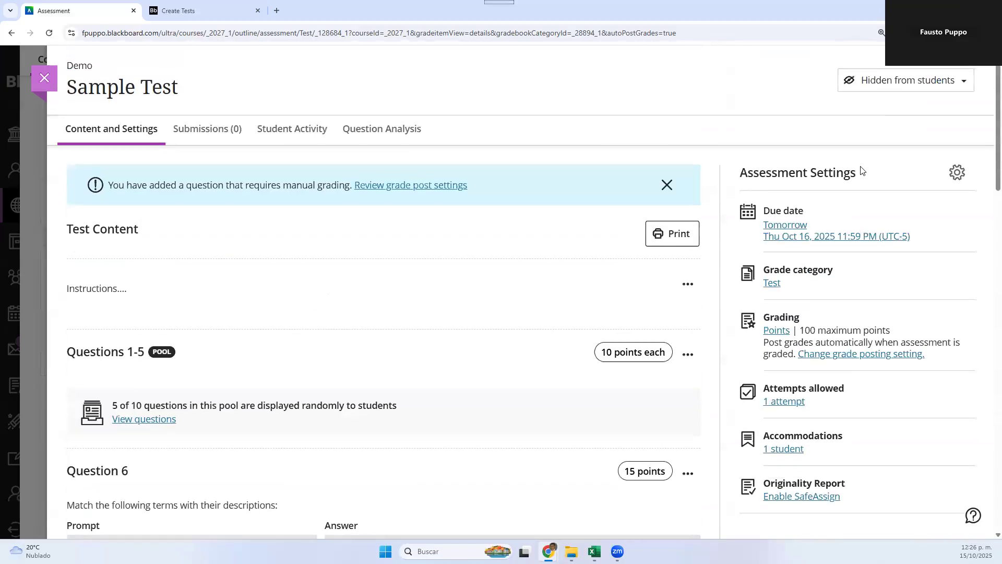
Open the test's assessment settings and set the due date to 10/17/25.
click(957, 173)
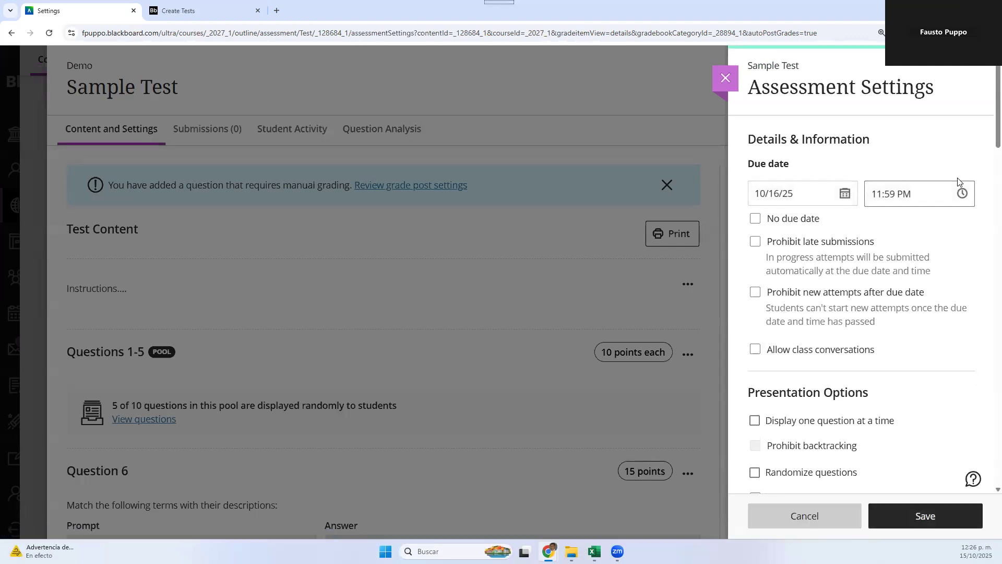
click(845, 194)
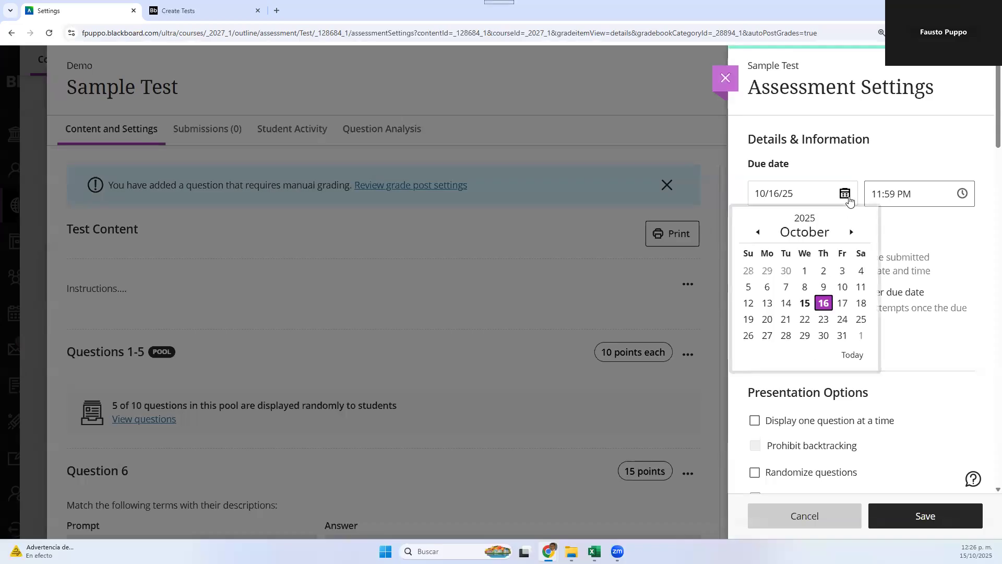
click(842, 303)
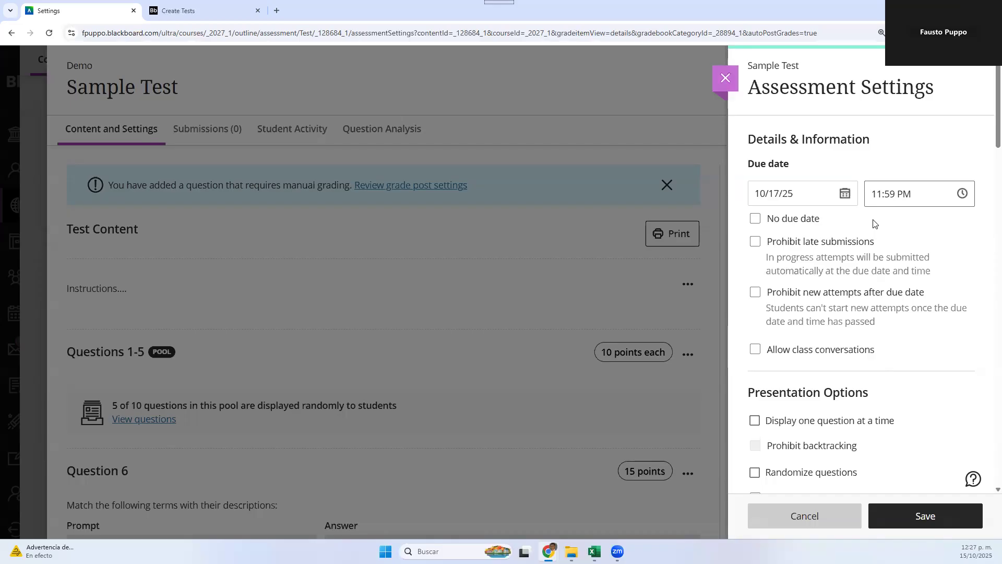
Try the options for no due date and for prohibiting late submissions.
click(754, 219)
click(771, 224)
scroll(771, 291, down, 2)
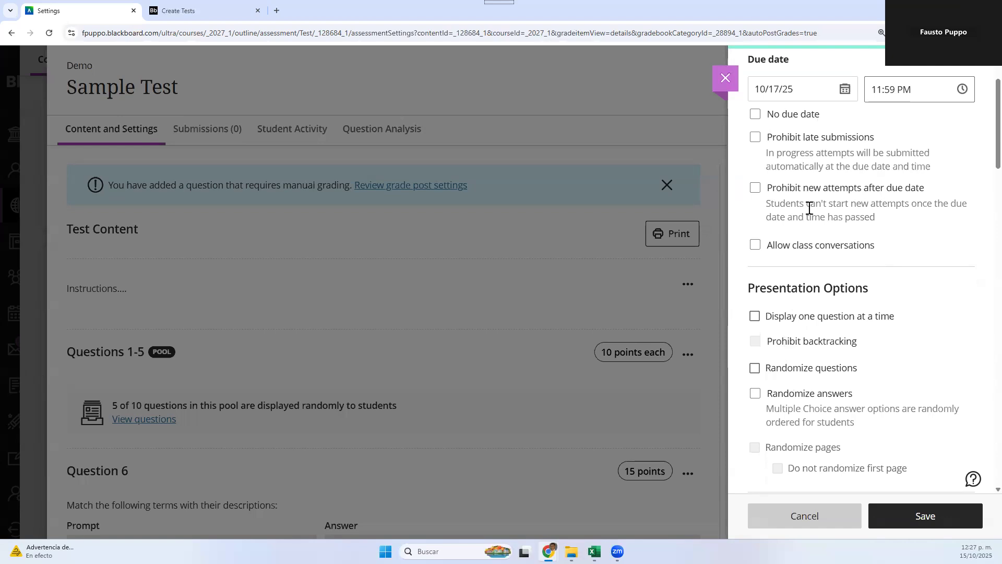
scroll(809, 207, up, 1)
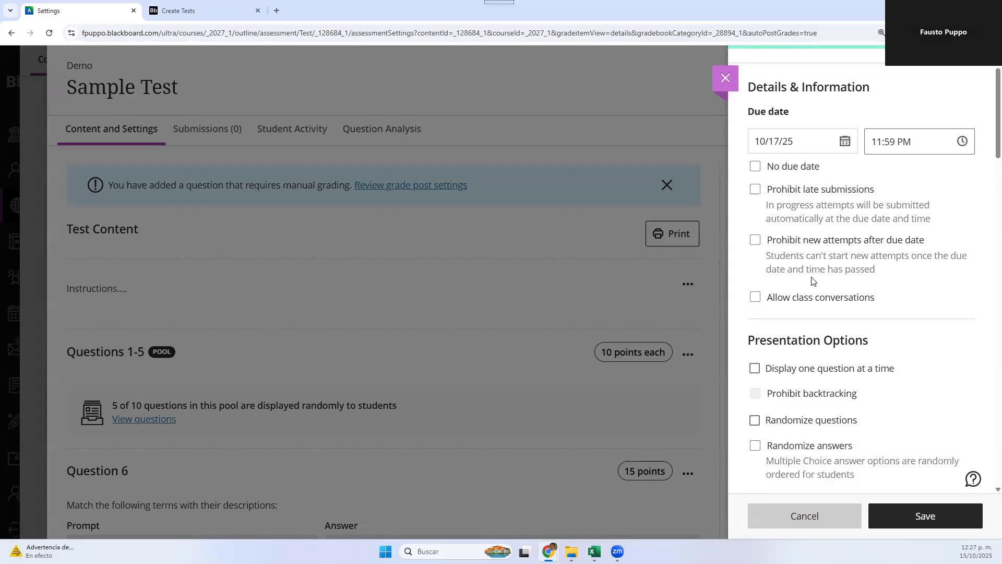
click(756, 191)
click(755, 192)
click(756, 193)
click(756, 193)
click(756, 193)
click(757, 190)
Prohibit new attempts after the test's due date.
click(757, 240)
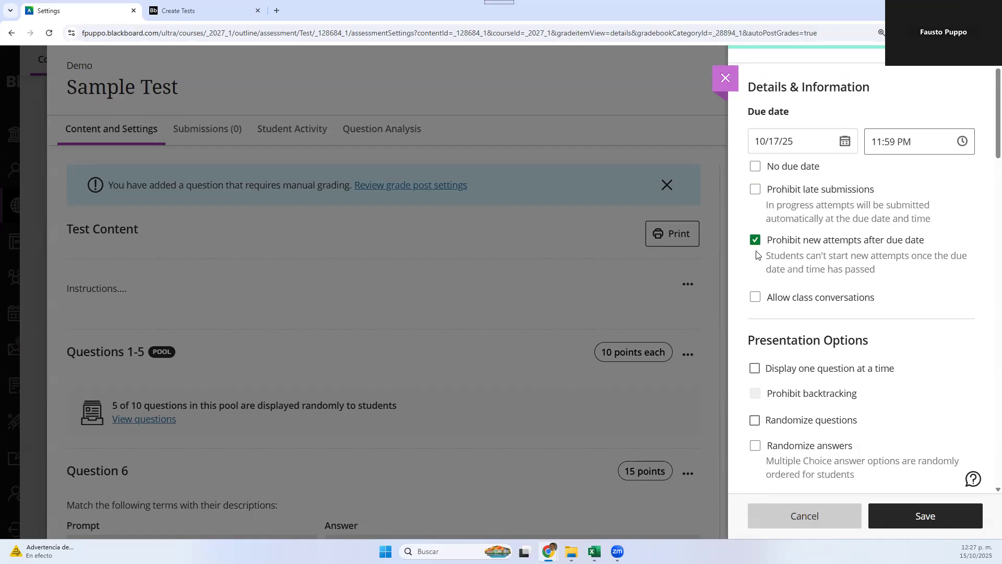
Prohibit late submissions so in-progress attempts are submitted automatically at the test's due date and time.
click(755, 191)
scroll(837, 263, down, 1)
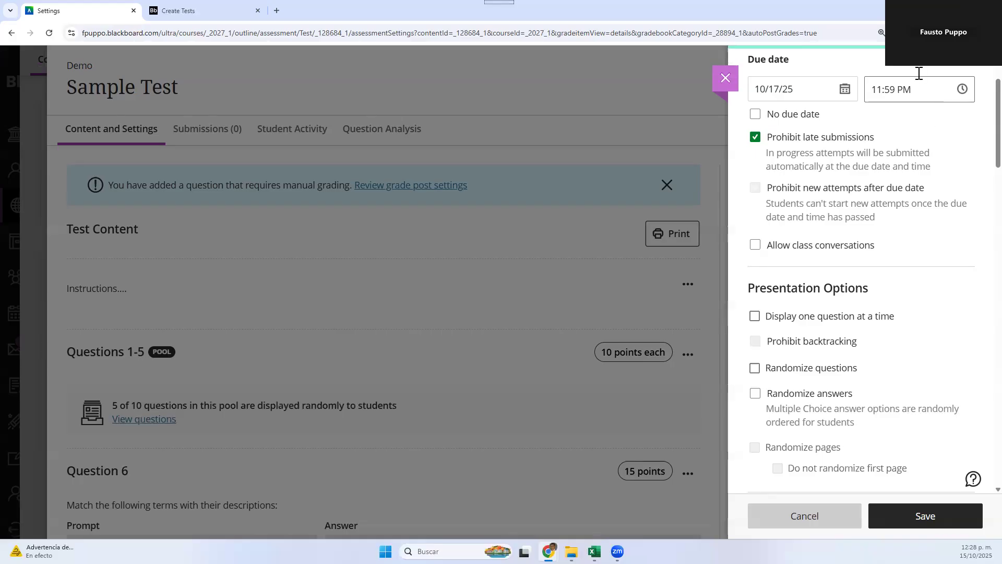
click(893, 85)
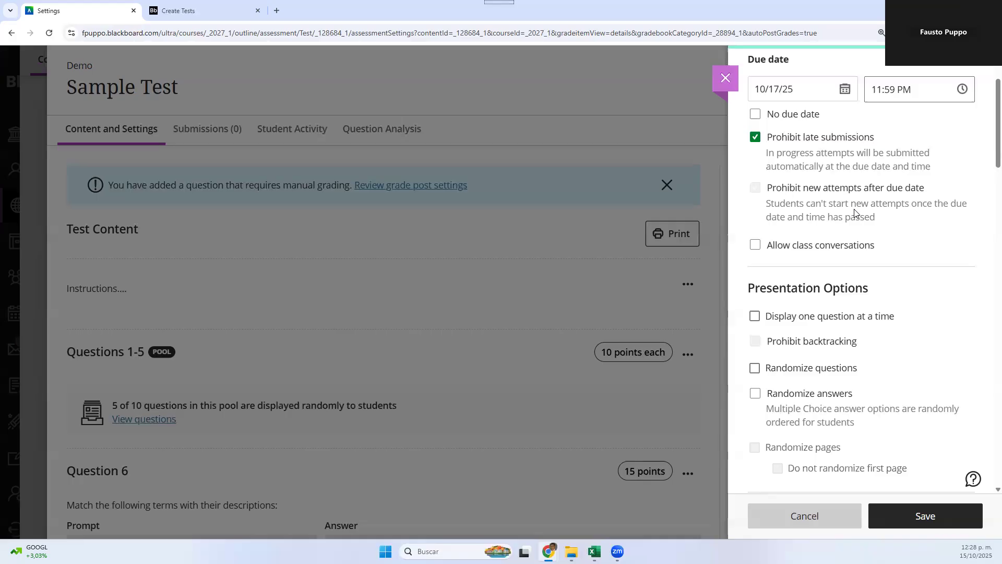
Try the option that allows class conversations on the test.
click(762, 245)
click(756, 244)
scroll(757, 308, up, 1)
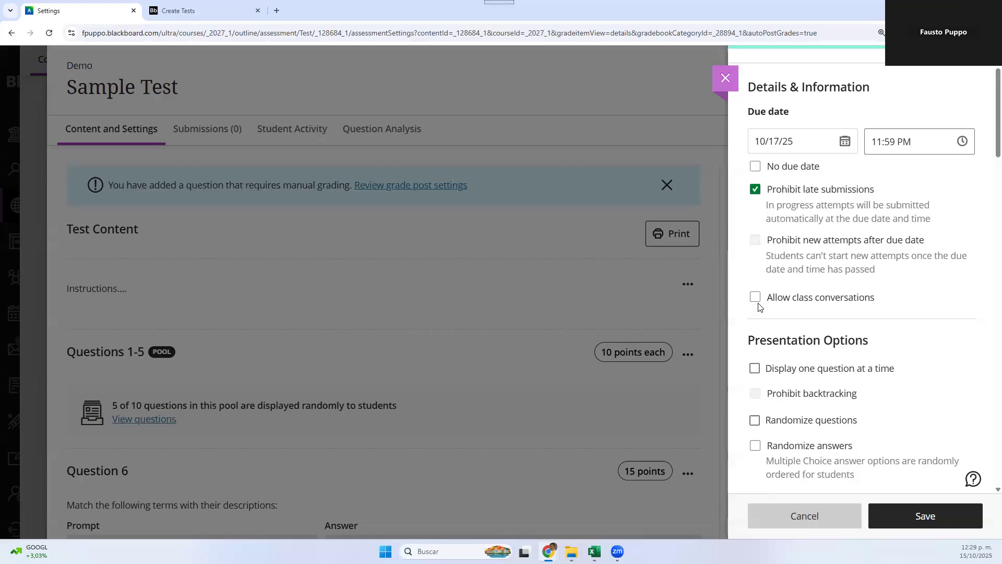
Set the test to display one question at a time and randomize both its questions and its answers.
scroll(757, 307, down, 3)
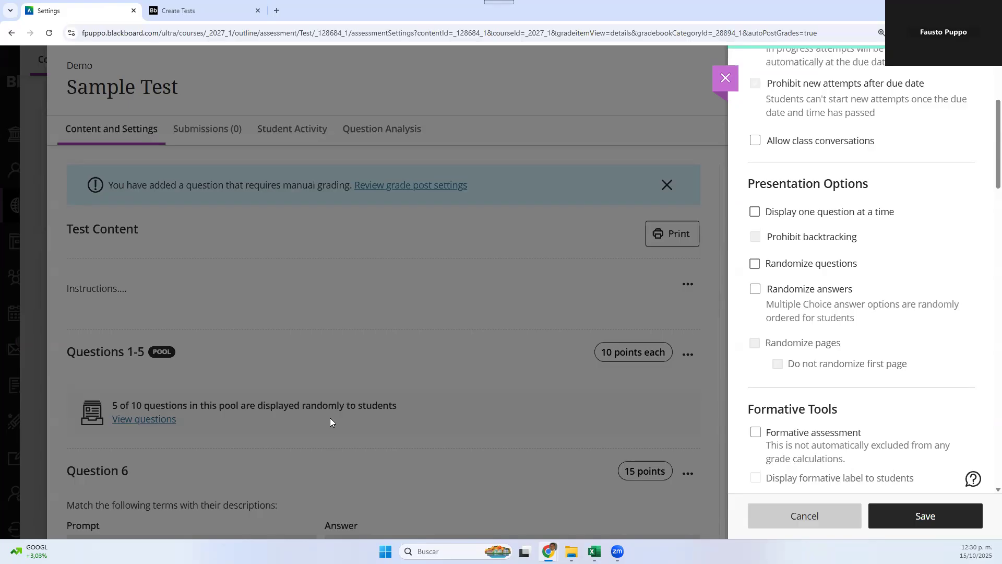
click(756, 211)
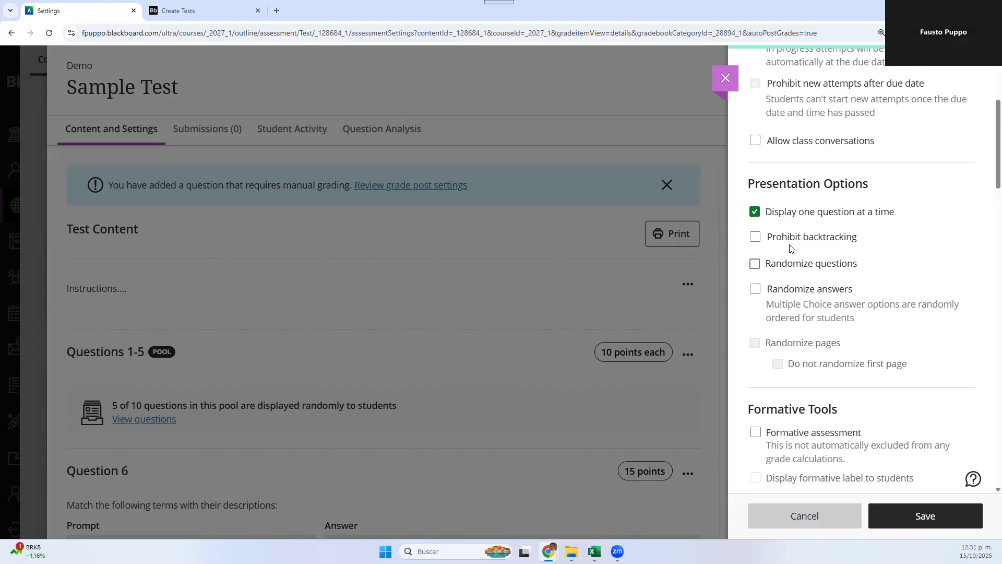
click(759, 267)
click(757, 290)
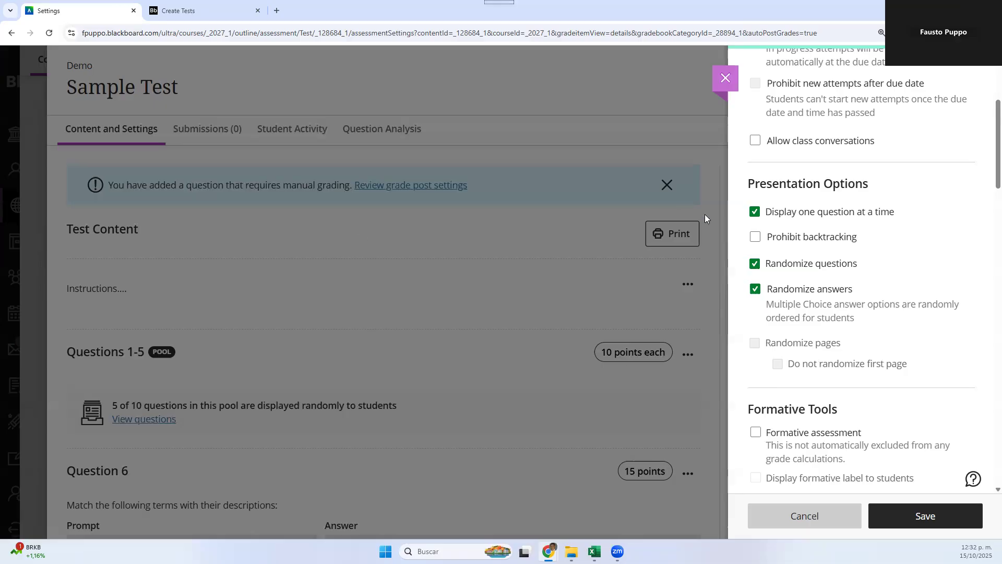
Mark the test as a formative assessment with the formative label displayed to students.
scroll(806, 305, down, 4)
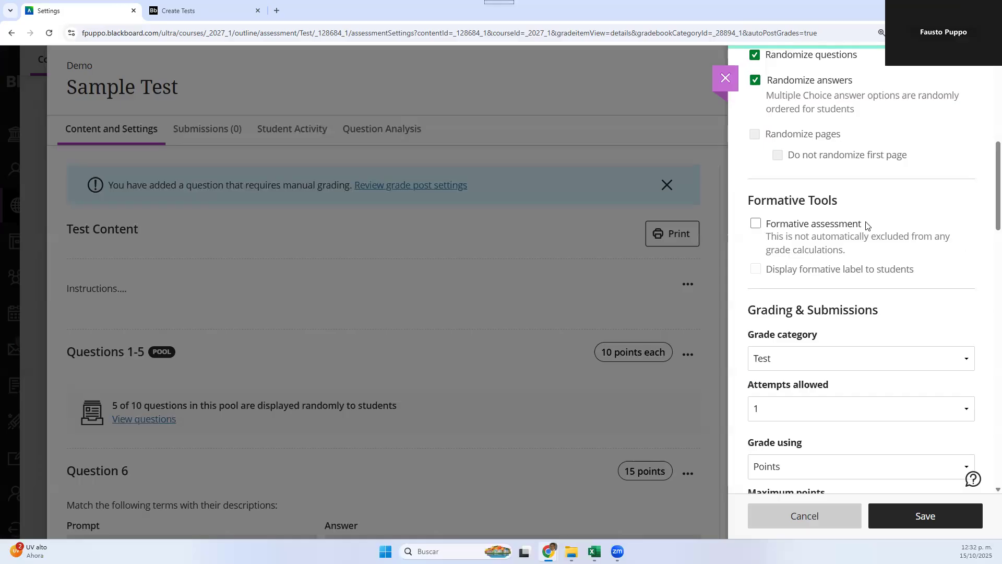
click(772, 225)
click(757, 229)
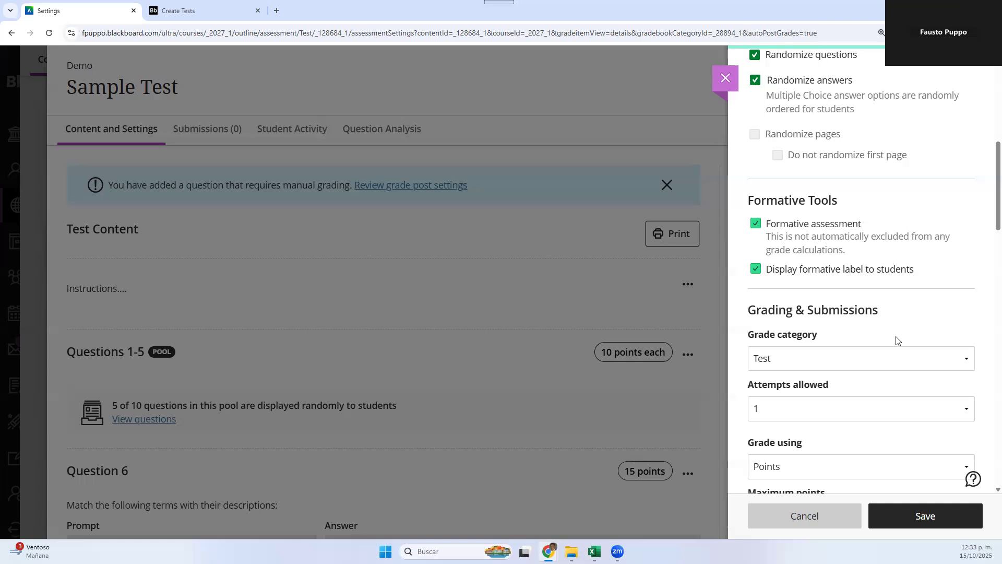
Choose Test as the grade category and set the attempts allowed to 2.
scroll(896, 340, down, 3)
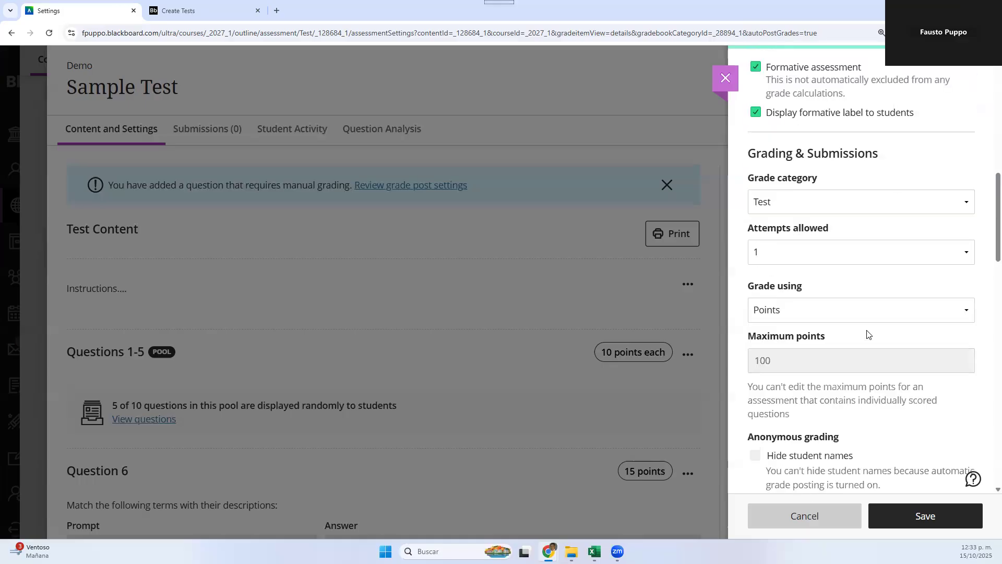
click(852, 202)
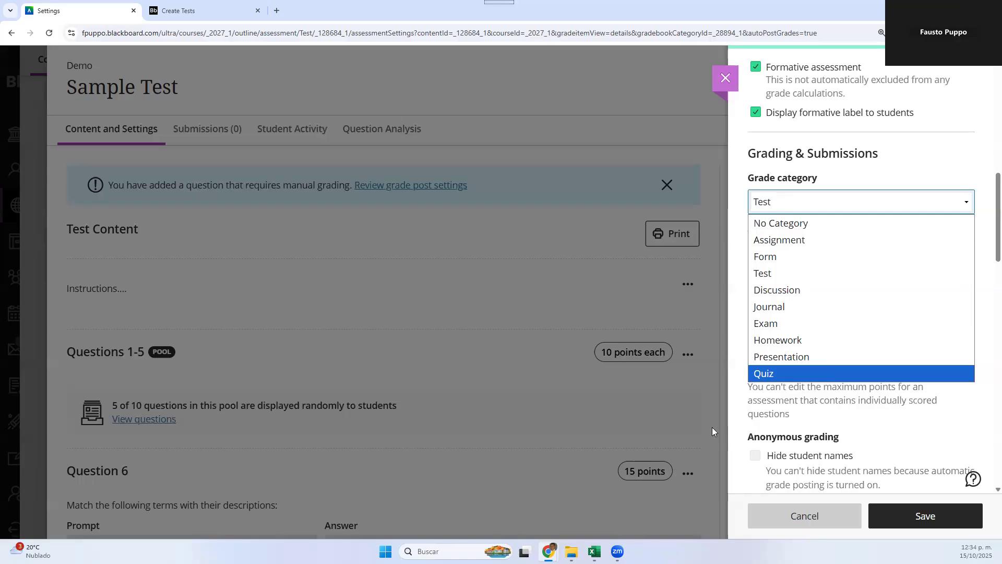
click(783, 274)
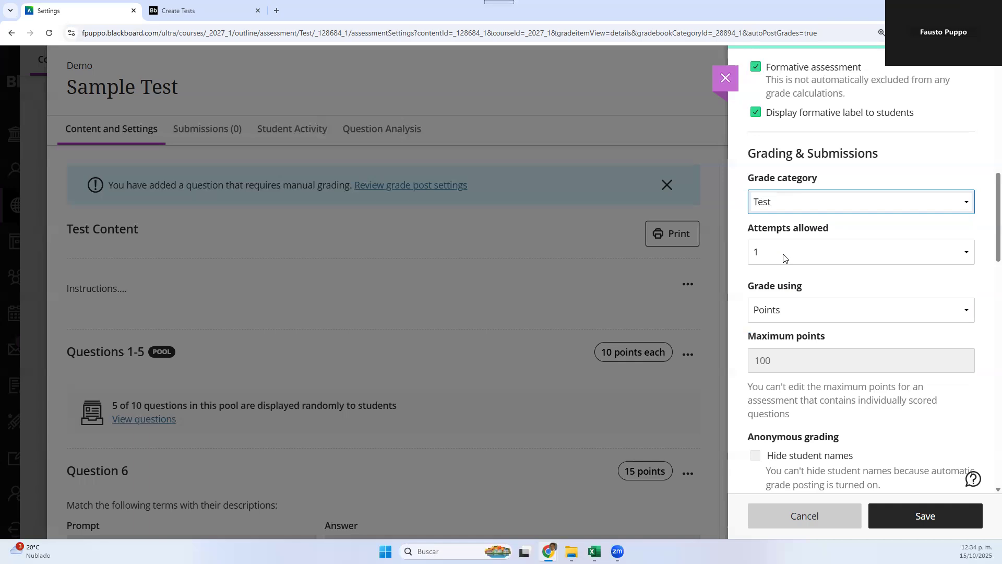
click(783, 257)
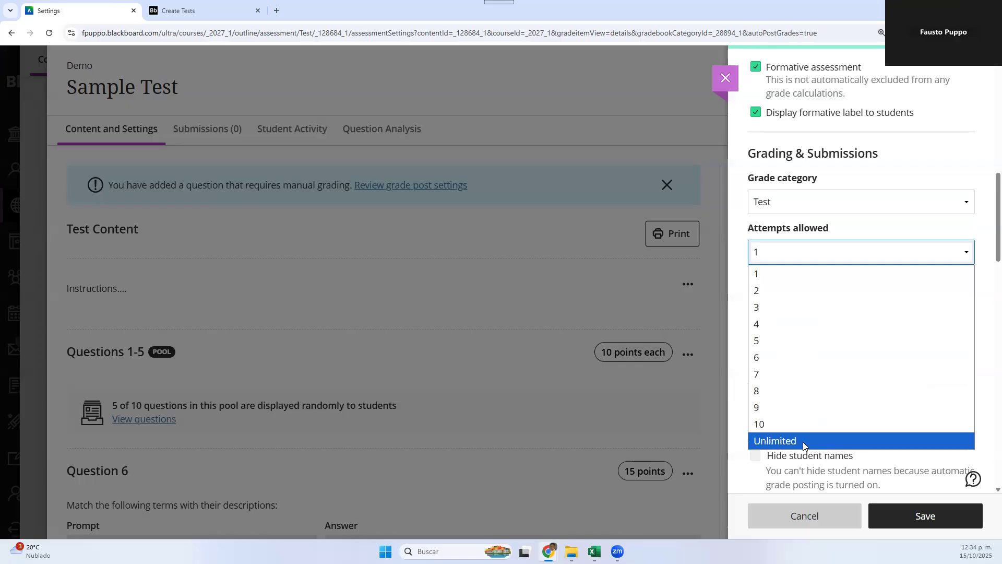
click(800, 291)
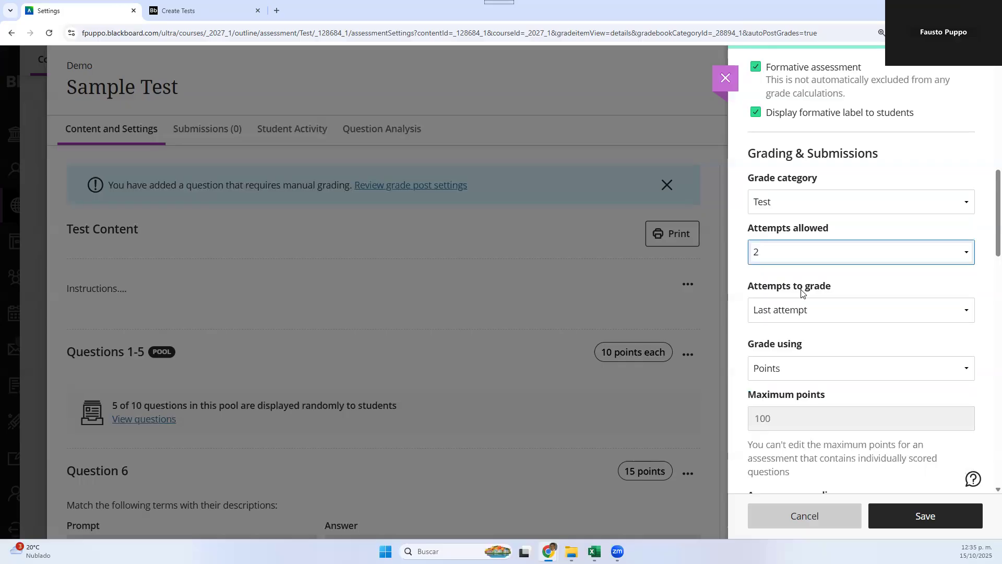
Set the attempts to grade to All attempts and the final grade calculation to Highest grade.
click(783, 313)
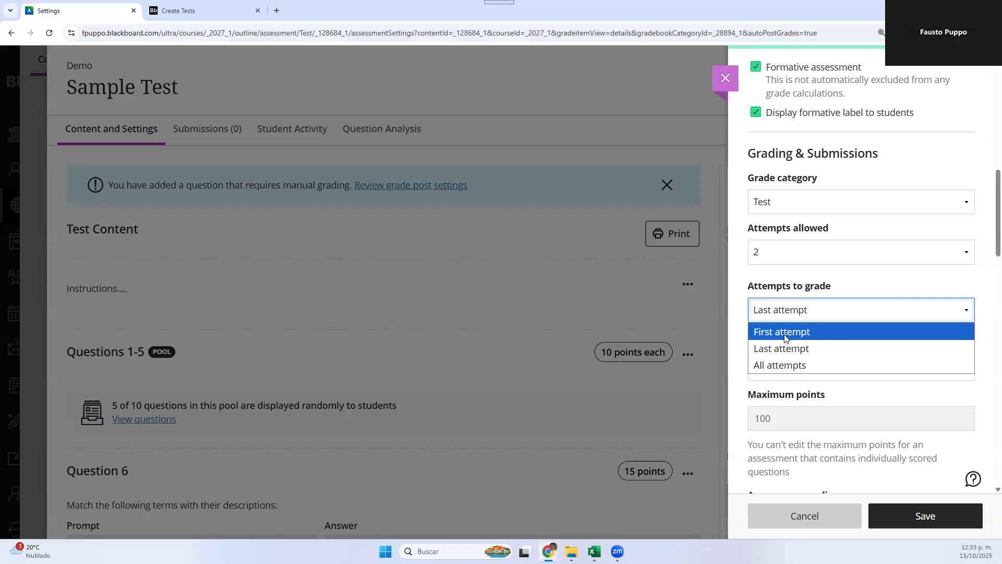
click(788, 368)
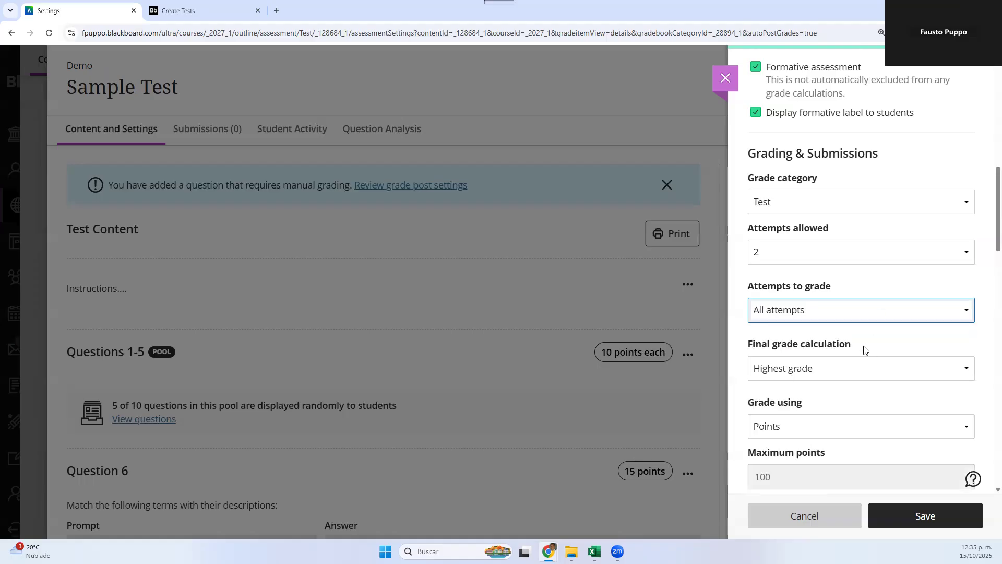
scroll(864, 349, down, 1)
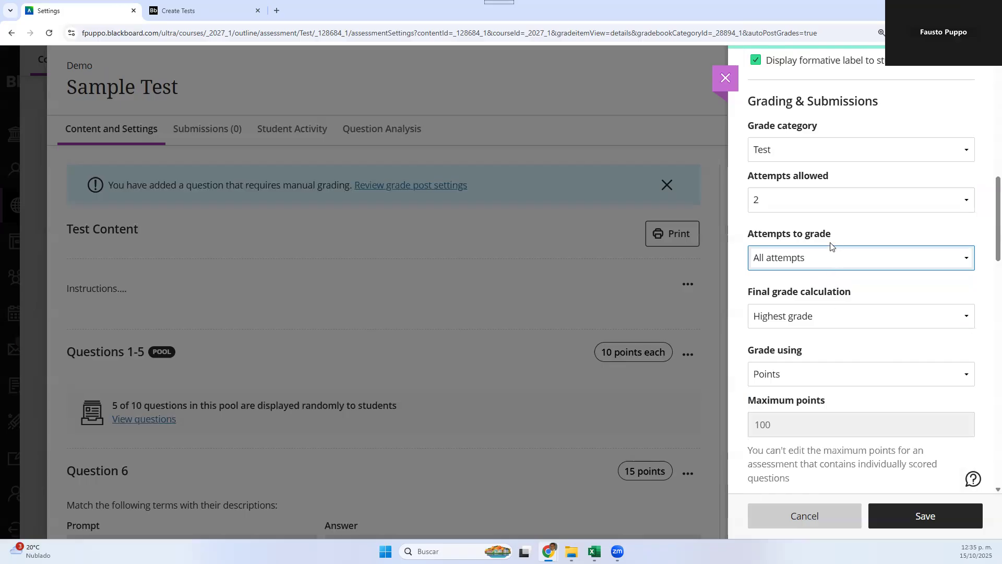
click(826, 318)
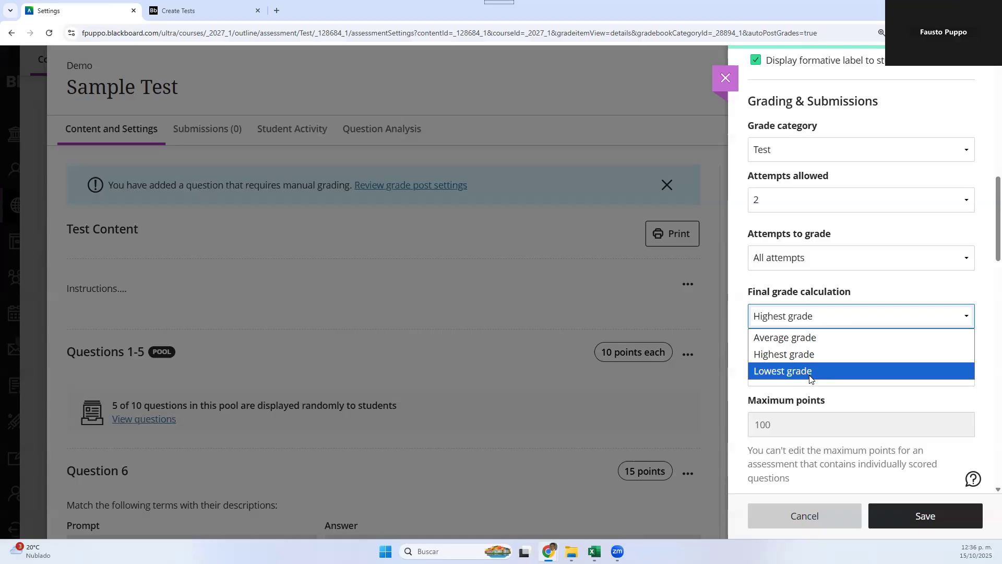
click(785, 355)
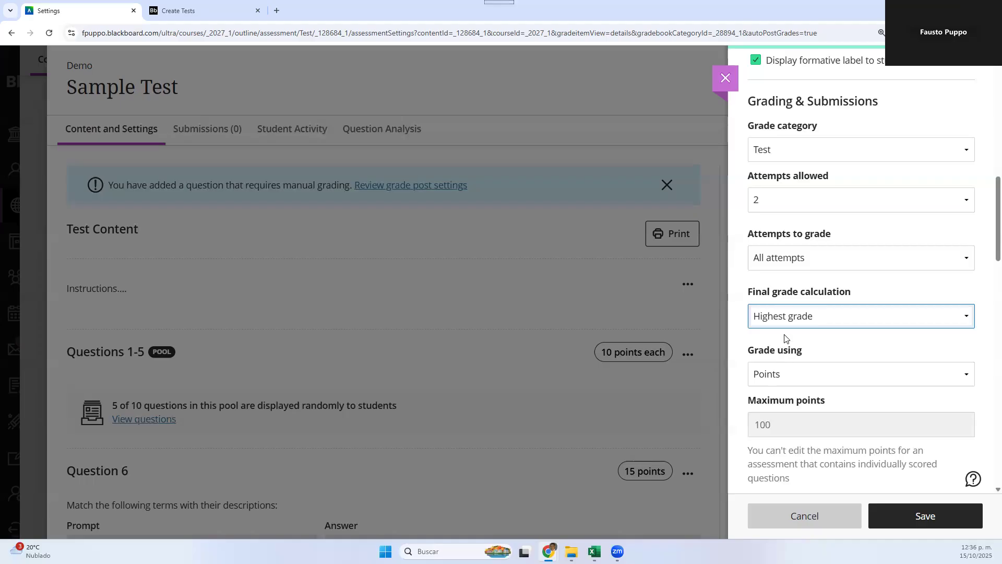
Open the Grade using choices to examine the available grading schemas for the test.
scroll(758, 399, down, 2)
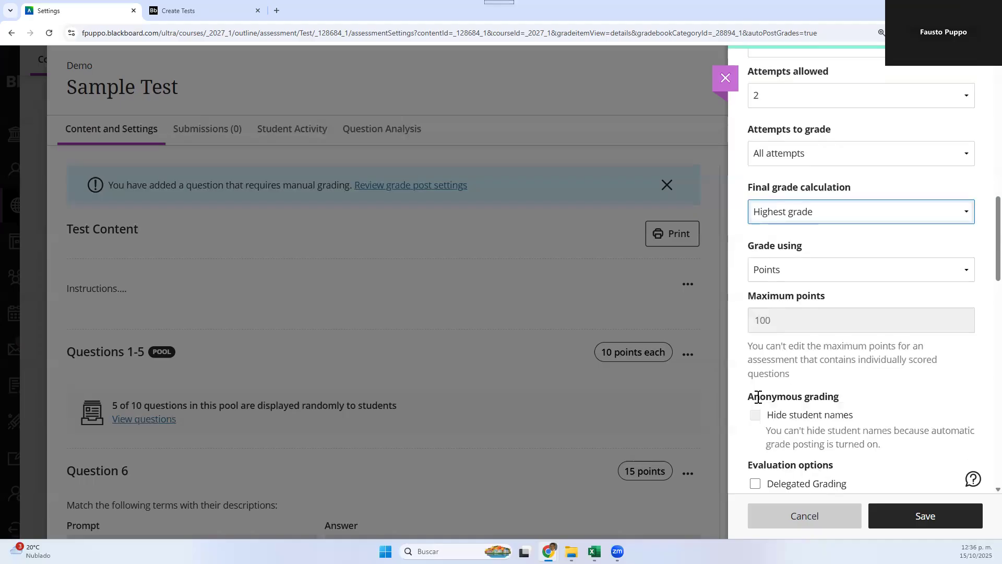
click(812, 274)
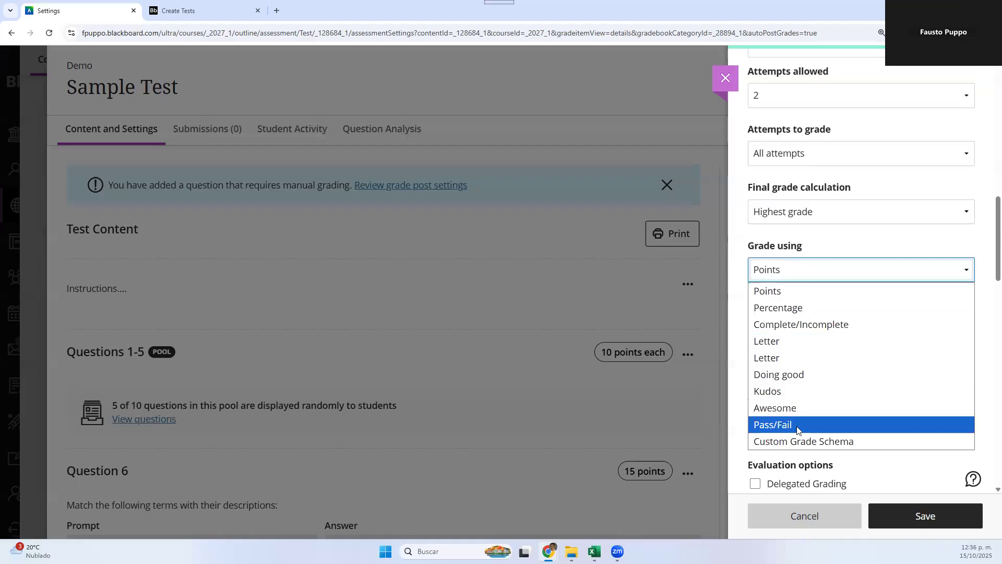
Turn off automatic posting of assessment grades, and try hiding student names for anonymous grading before showing them again.
click(744, 282)
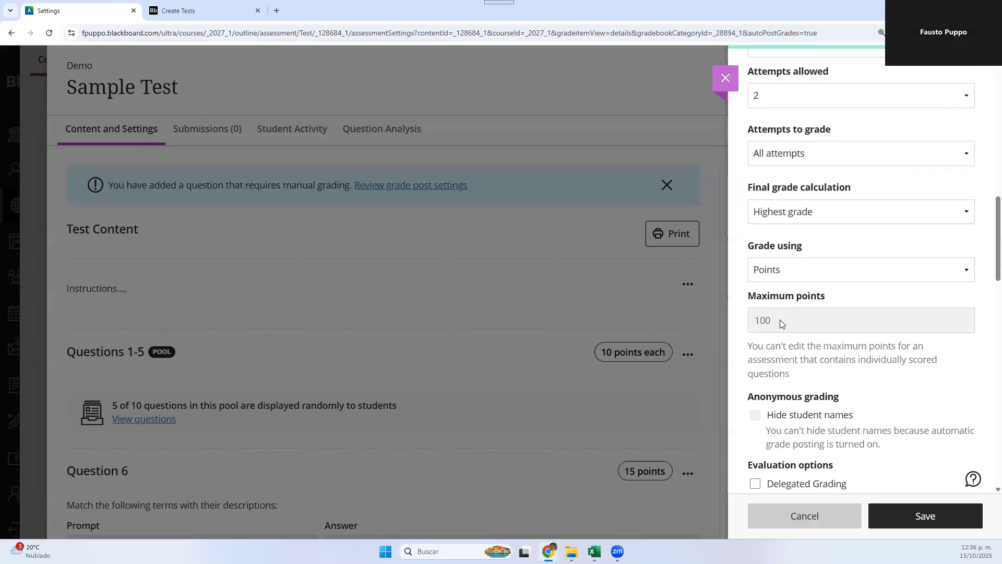
scroll(781, 320, down, 2)
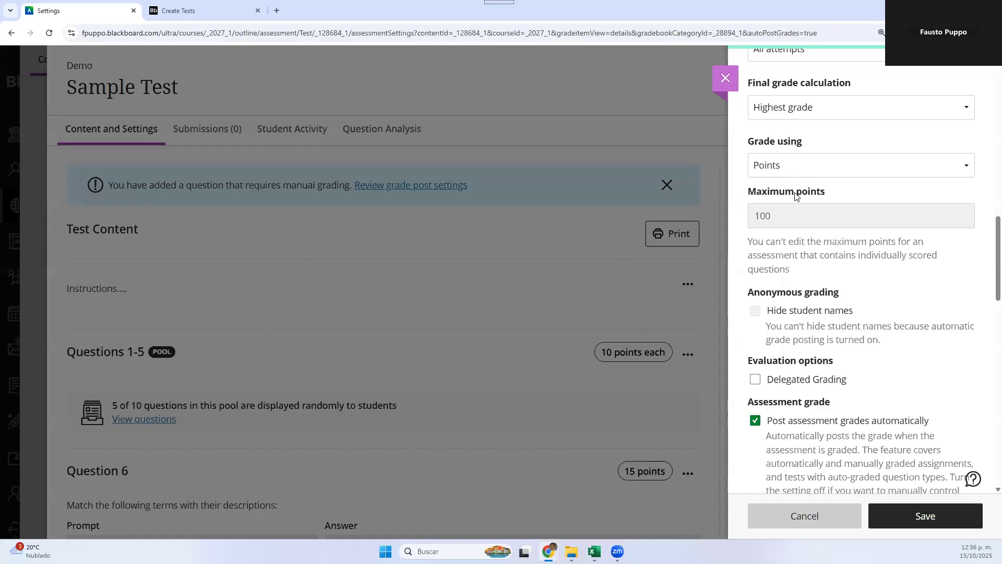
scroll(783, 225, down, 1)
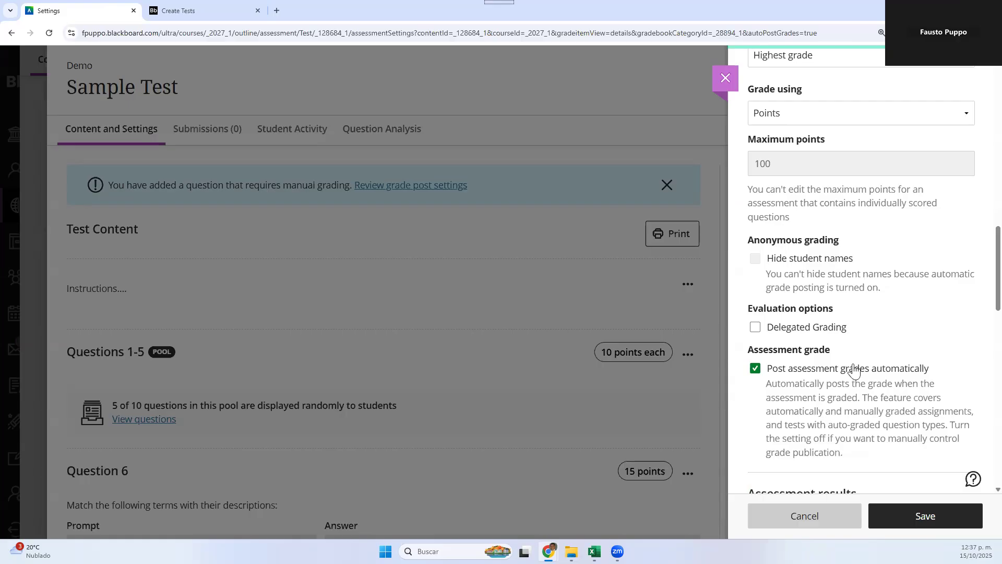
click(777, 376)
click(755, 369)
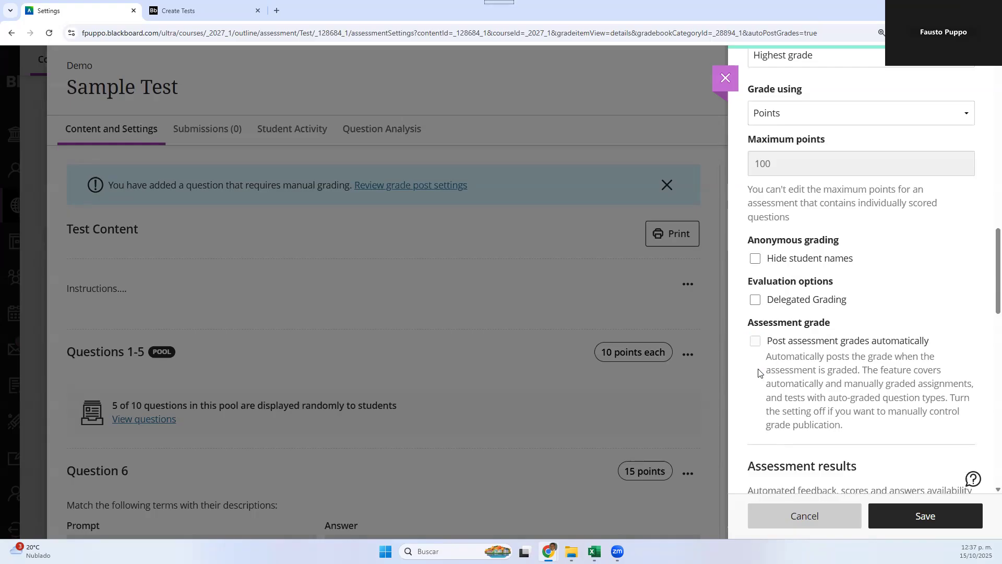
click(755, 260)
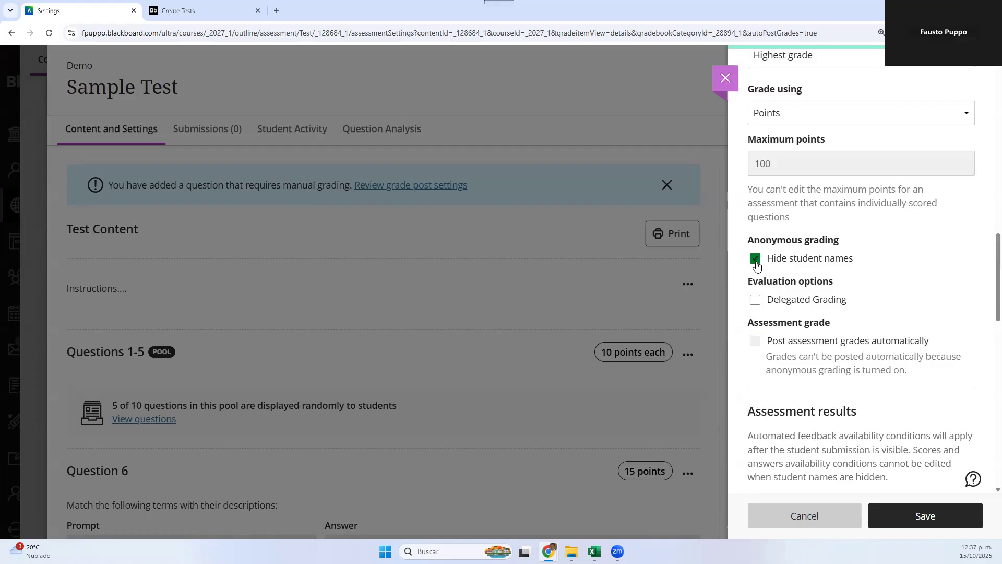
click(756, 261)
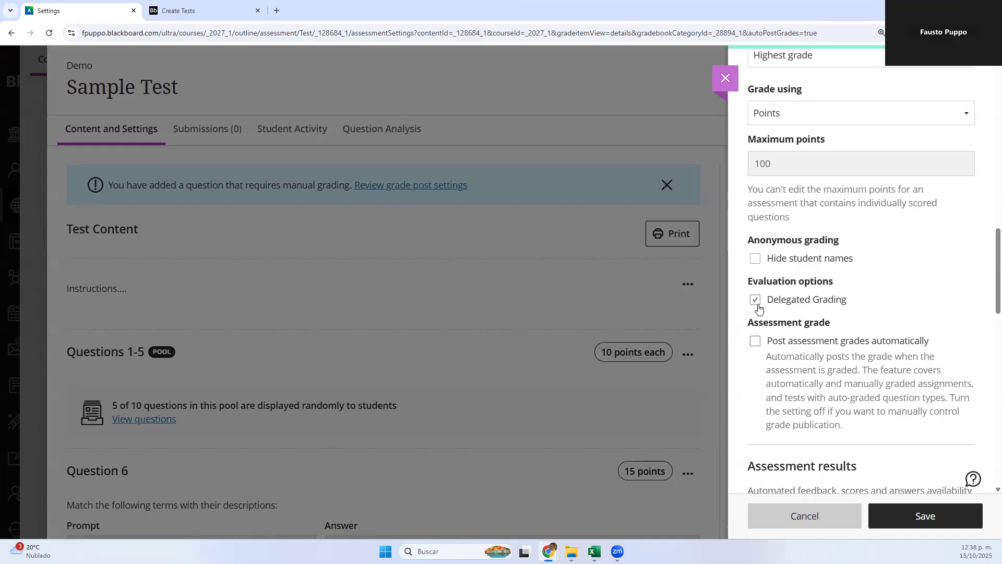
Try delegated grading and its grader assignment, then revert it and turn automatic posting of assessment grades back on.
click(759, 307)
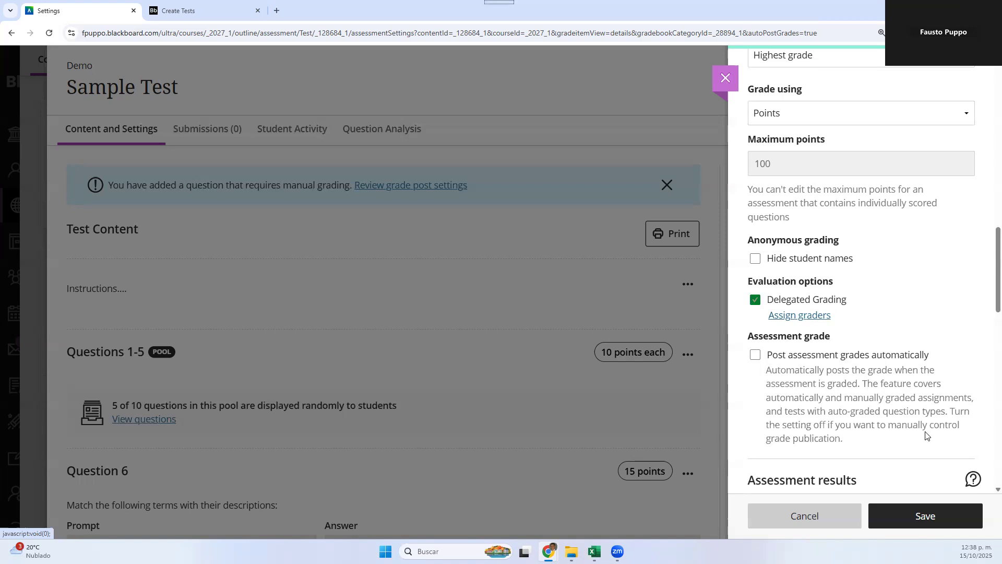
click(825, 315)
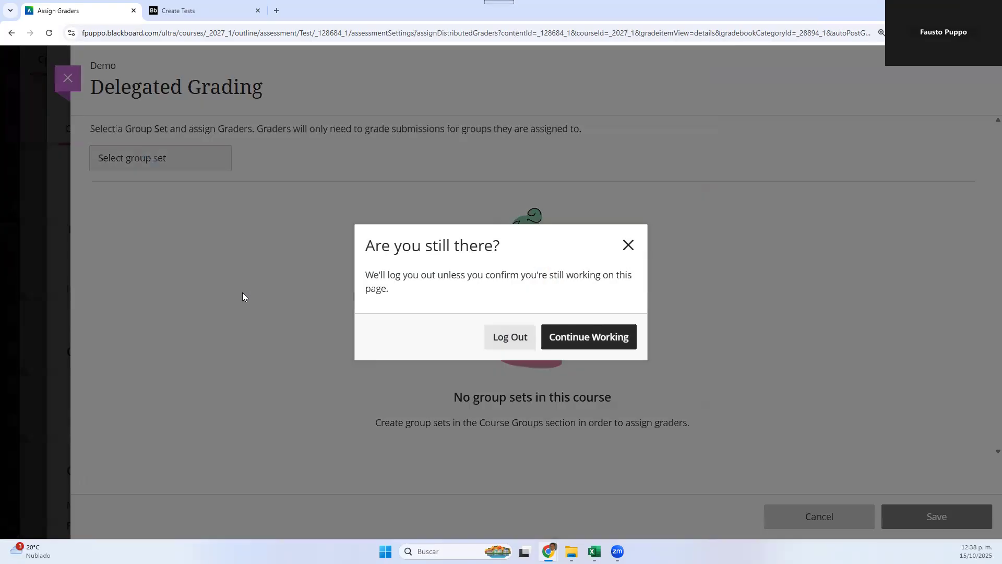
click(588, 341)
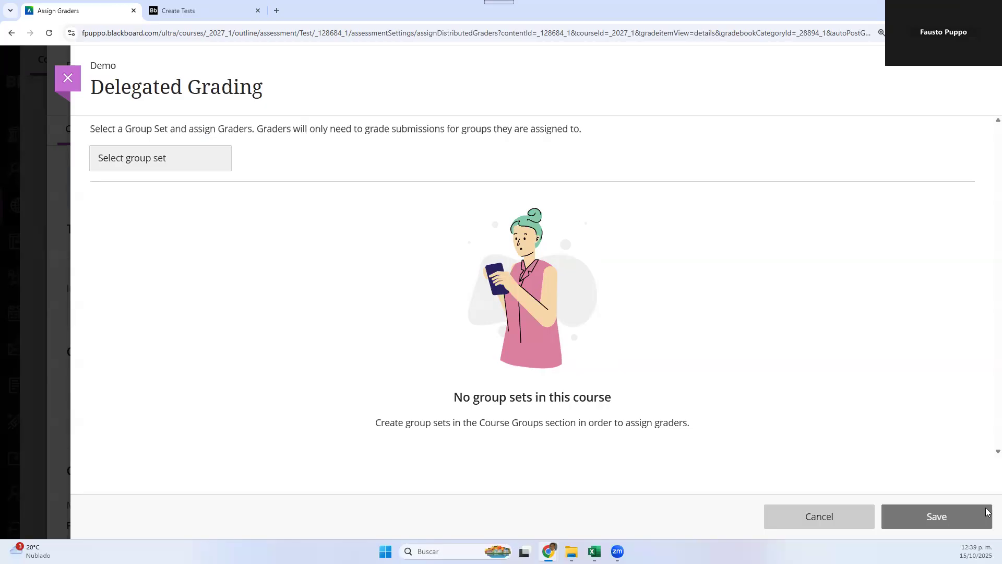
click(869, 517)
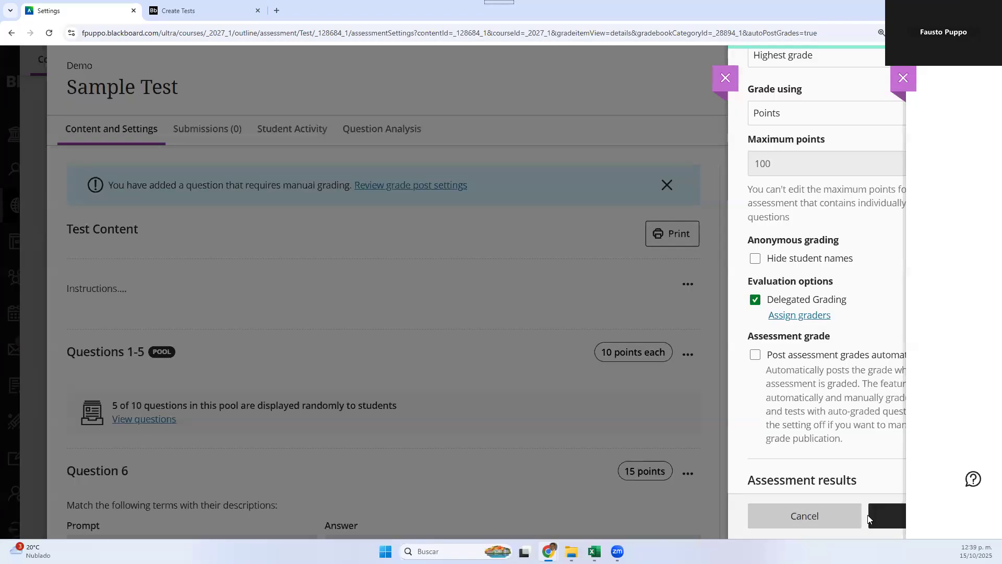
click(756, 299)
click(756, 342)
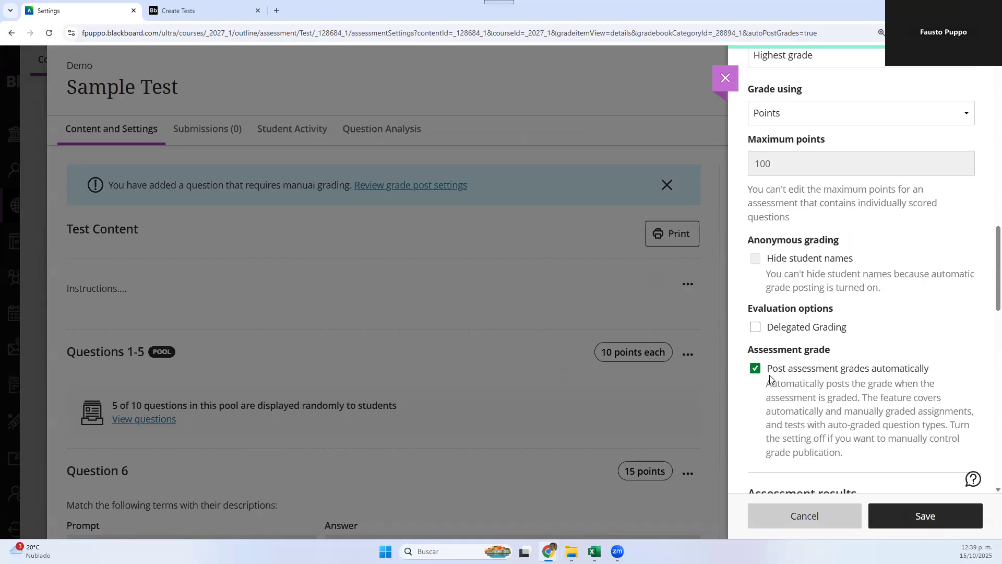
Open the assessment results timing settings and let students view their submission with the option After submission.
scroll(769, 379, down, 2)
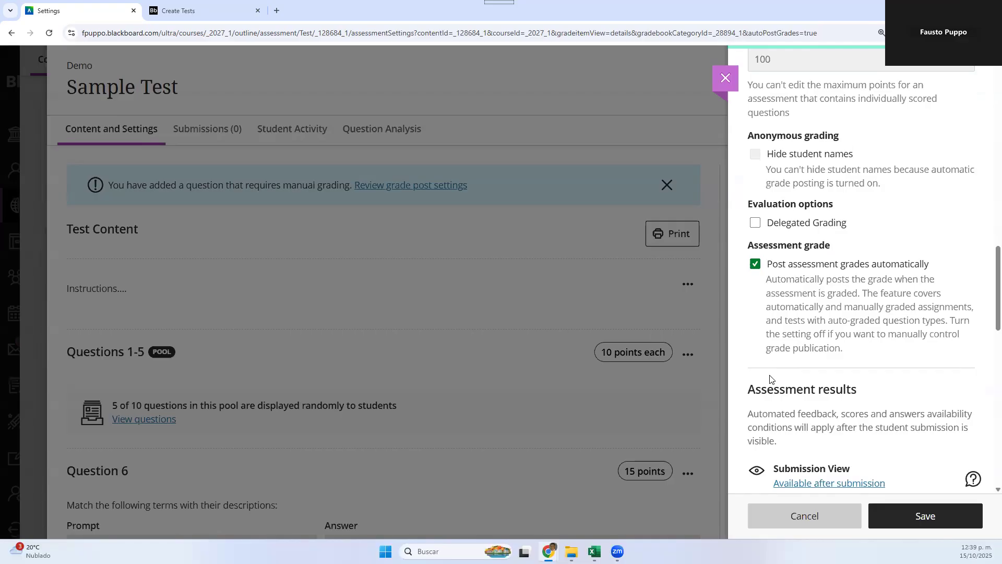
scroll(830, 397, down, 5)
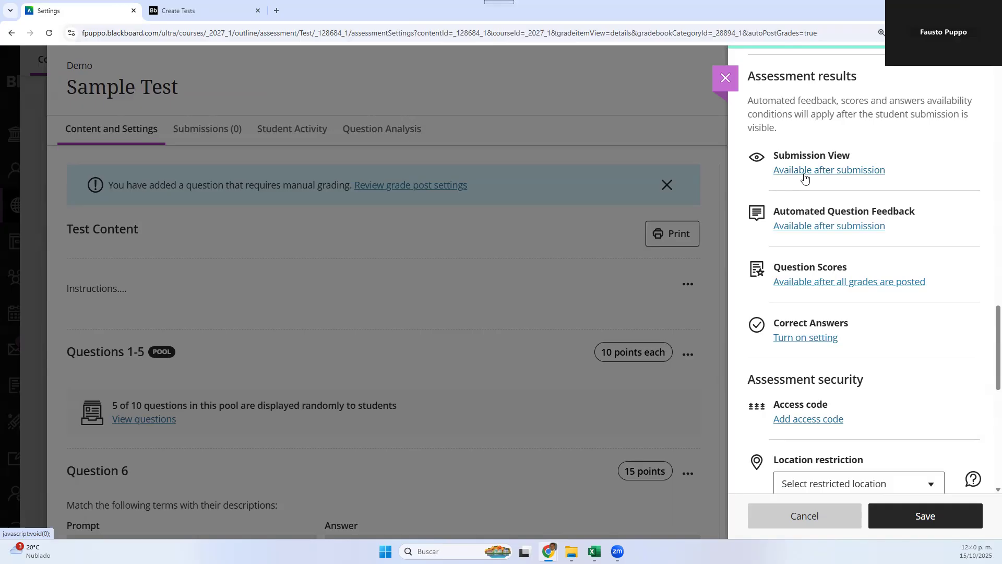
click(805, 178)
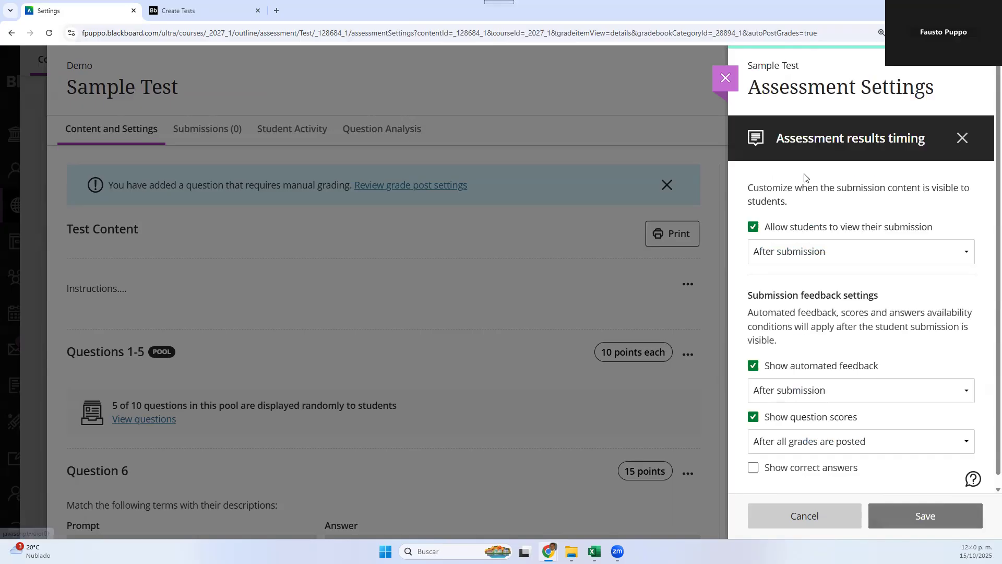
click(815, 249)
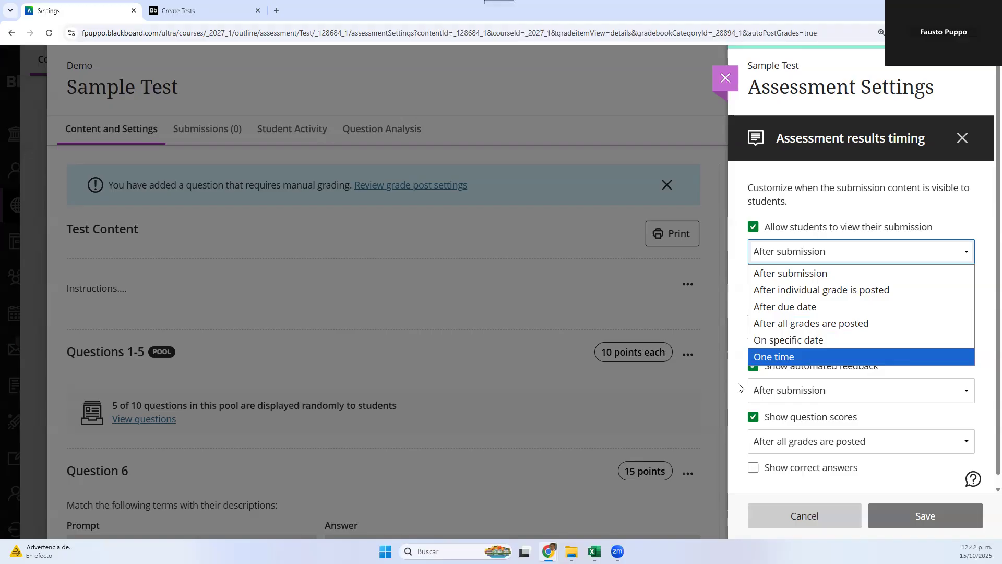
click(793, 275)
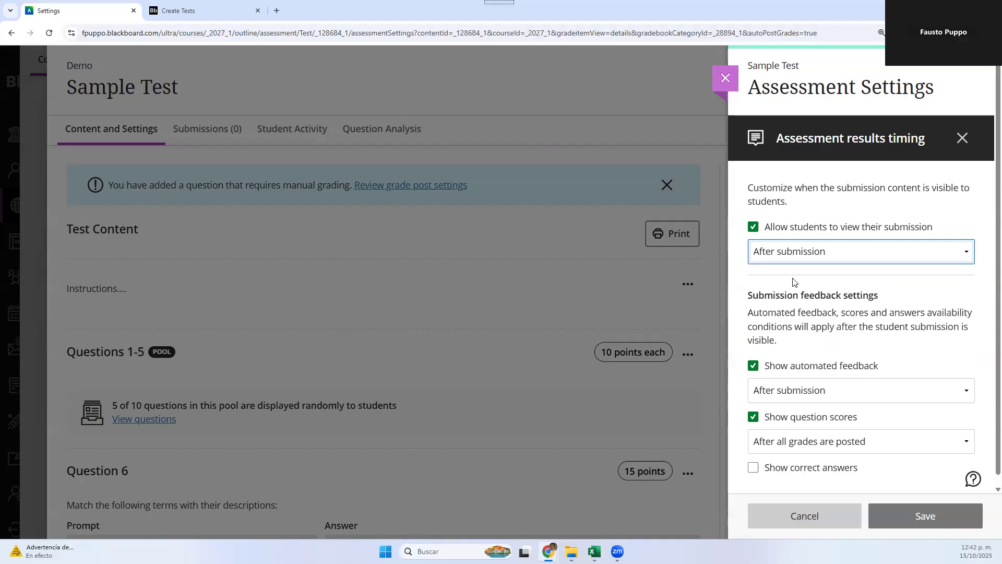
Keep automated feedback shown to students, with its timing set to After submission.
scroll(804, 365, down, 1)
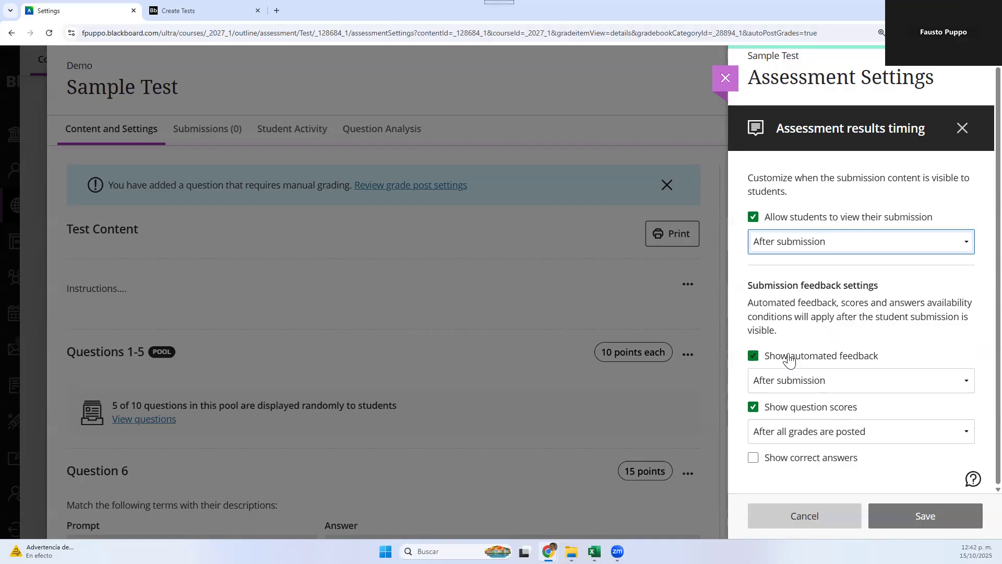
click(755, 356)
click(753, 365)
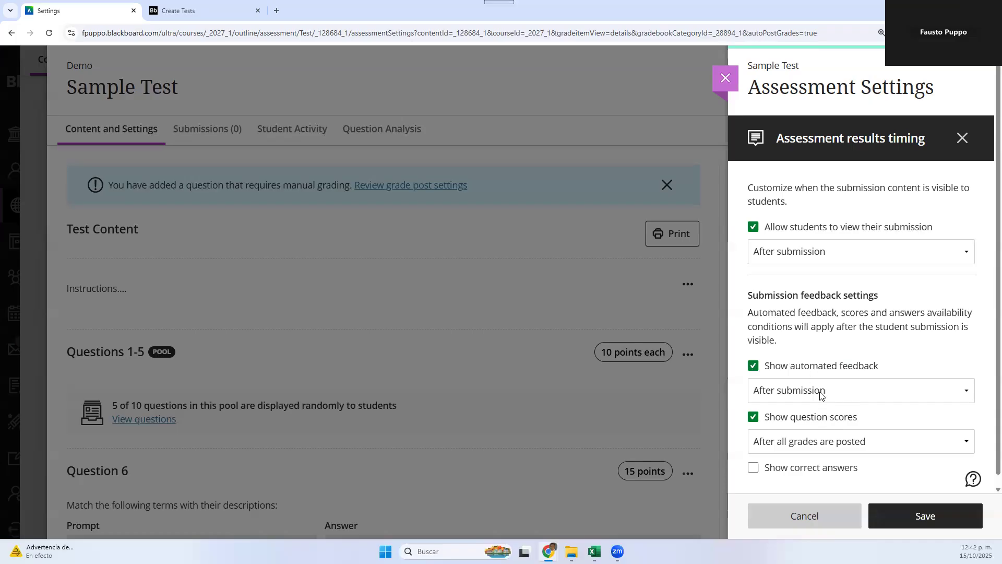
click(821, 392)
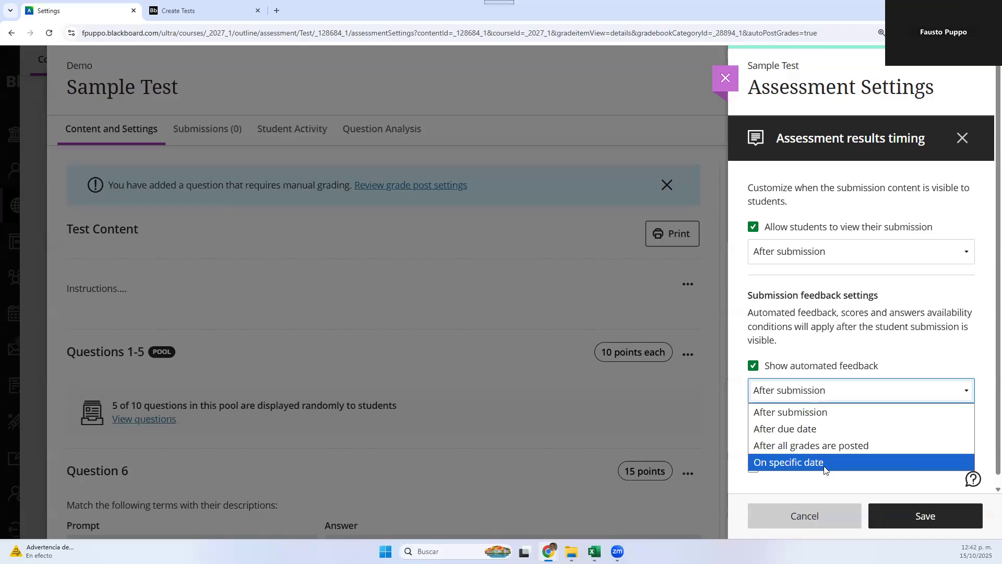
click(839, 413)
Set the question scores to show After individual grade is posted.
scroll(846, 416, down, 1)
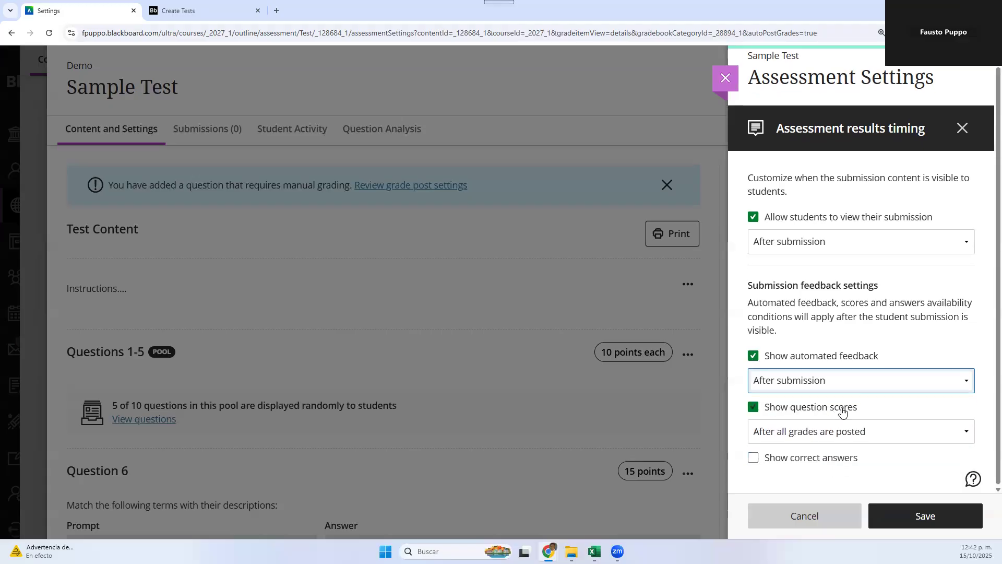
click(845, 439)
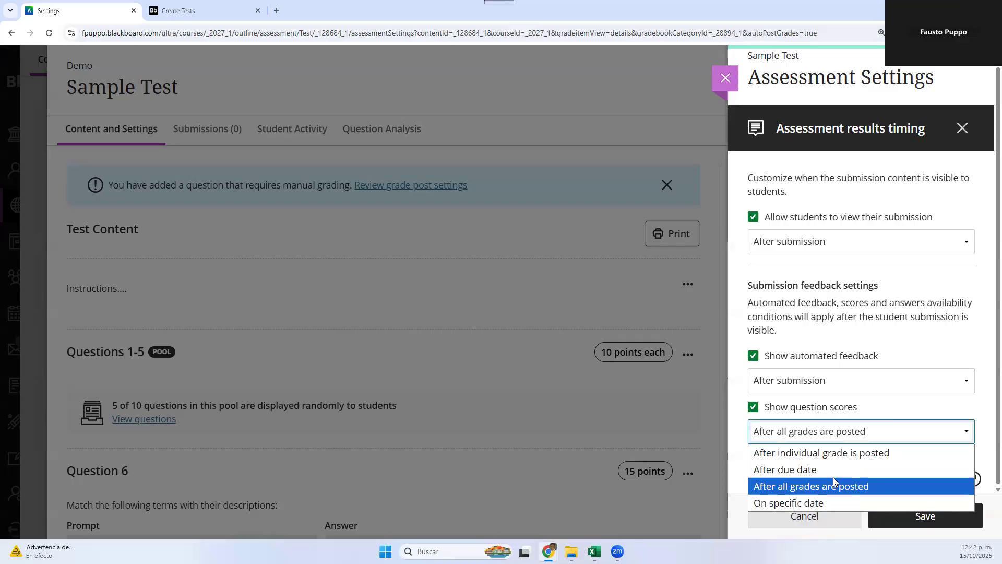
click(831, 452)
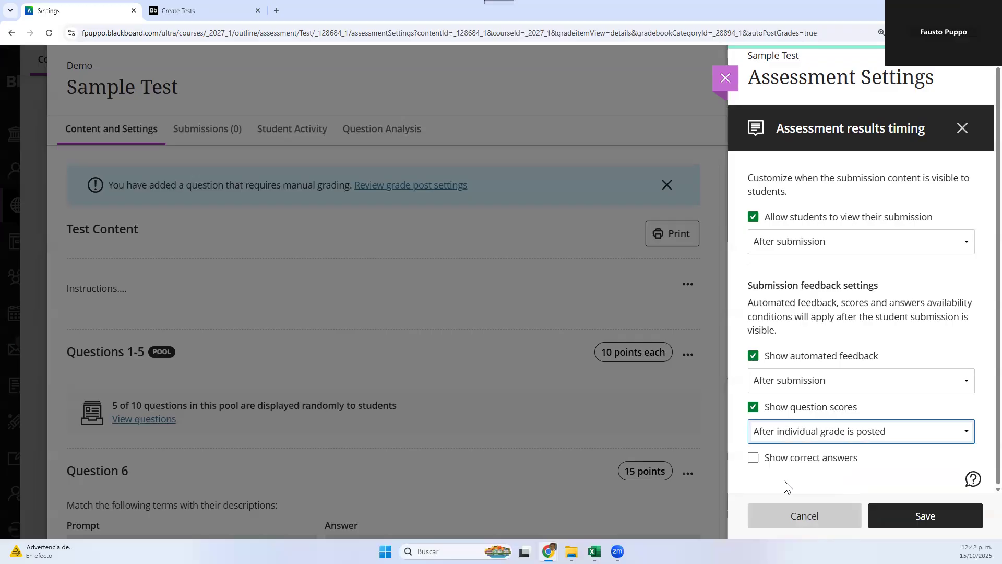
Show correct answers After individual grade is posted, save the results timing, and review the saved settings without changing them.
click(754, 458)
scroll(781, 464, down, 1)
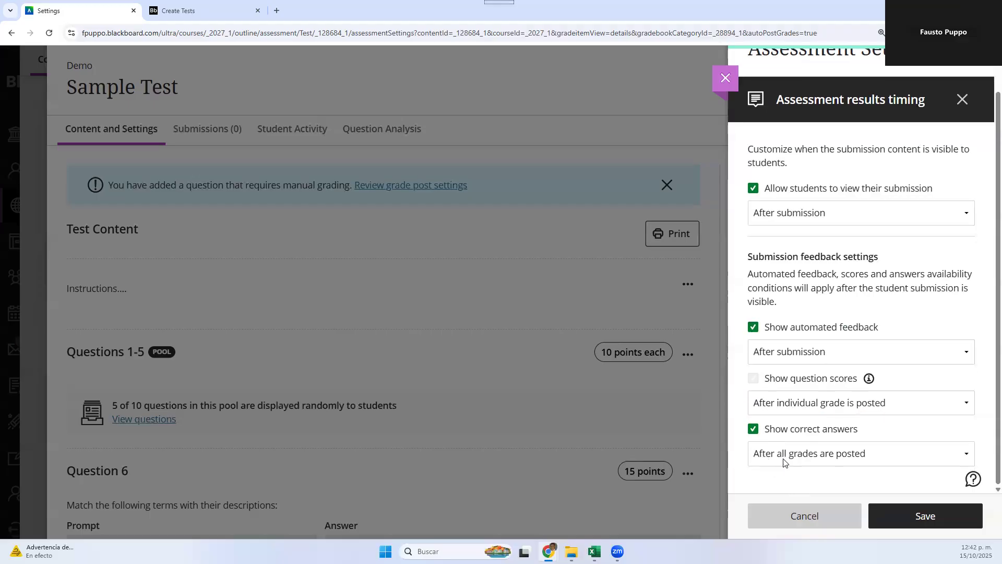
click(782, 461)
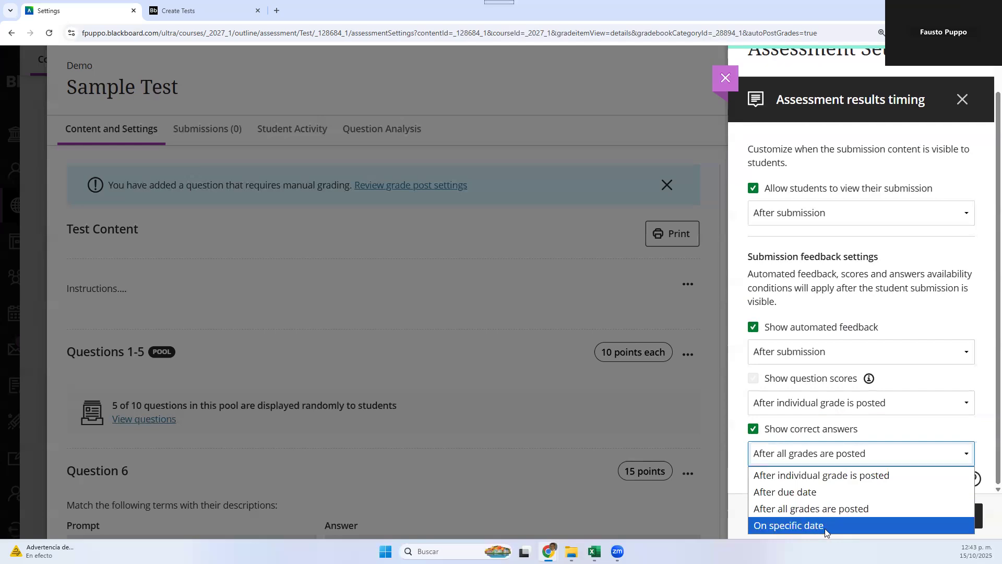
click(816, 475)
click(919, 518)
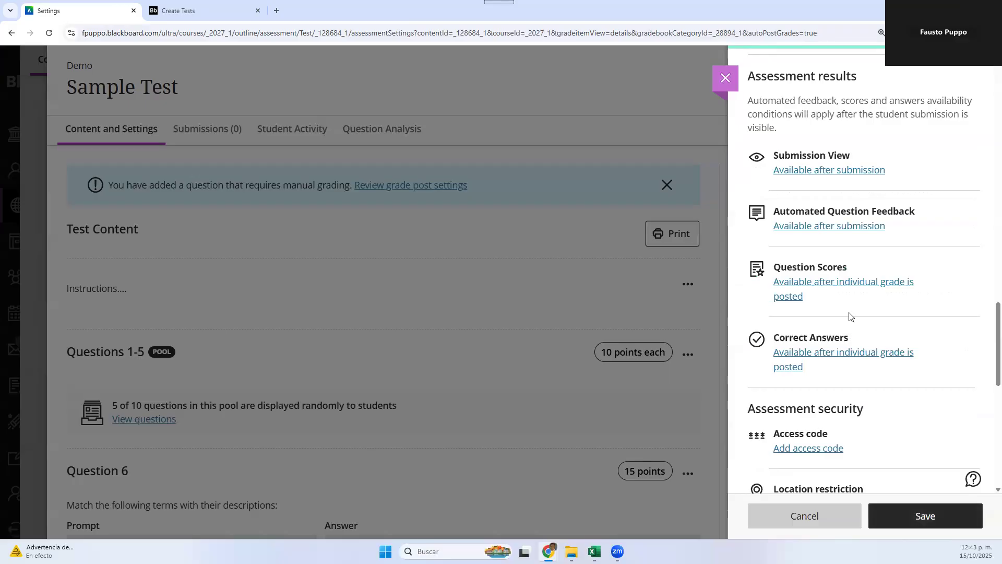
click(843, 170)
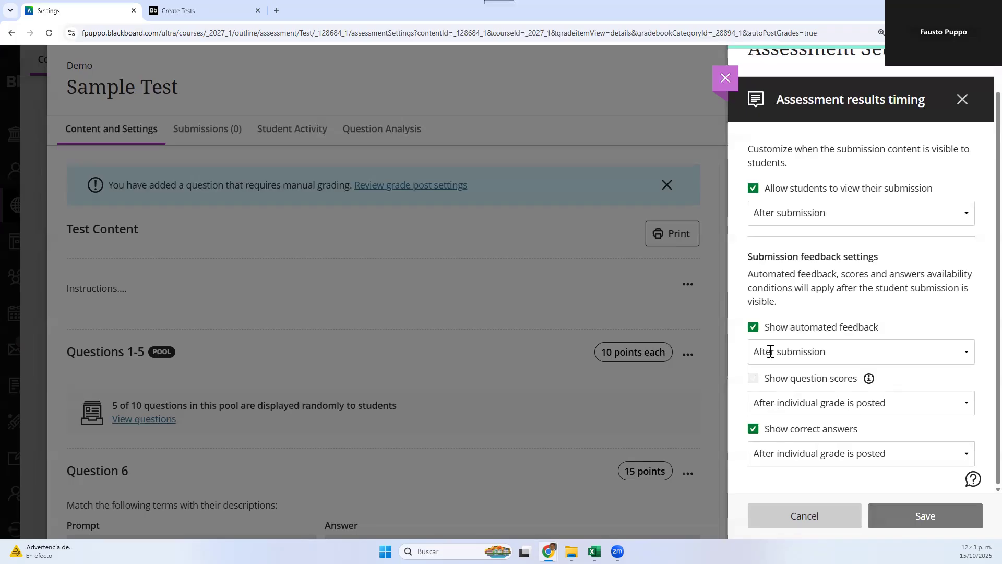
click(805, 515)
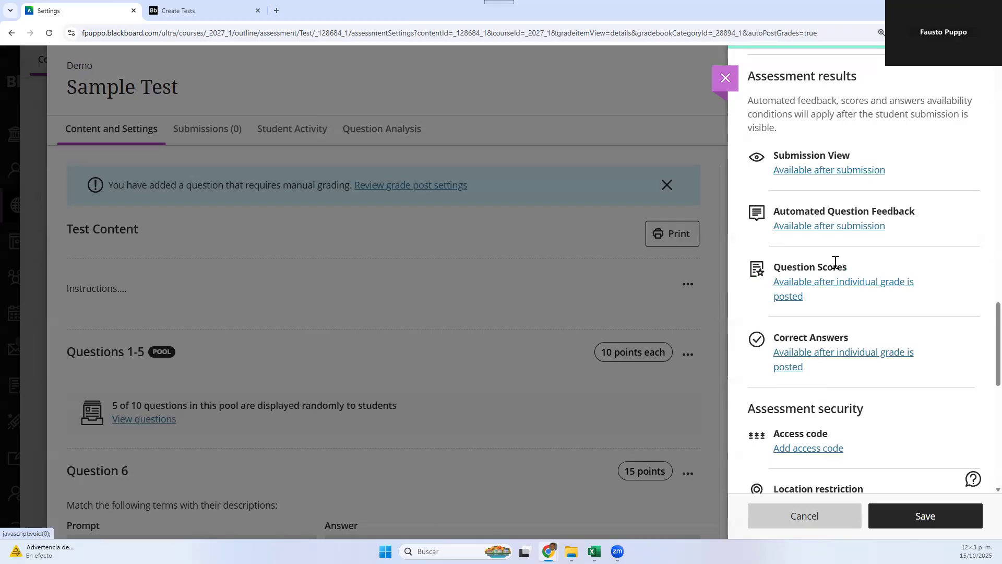
Require an access code for the test, reveal the code and generate a new one.
scroll(830, 279, down, 4)
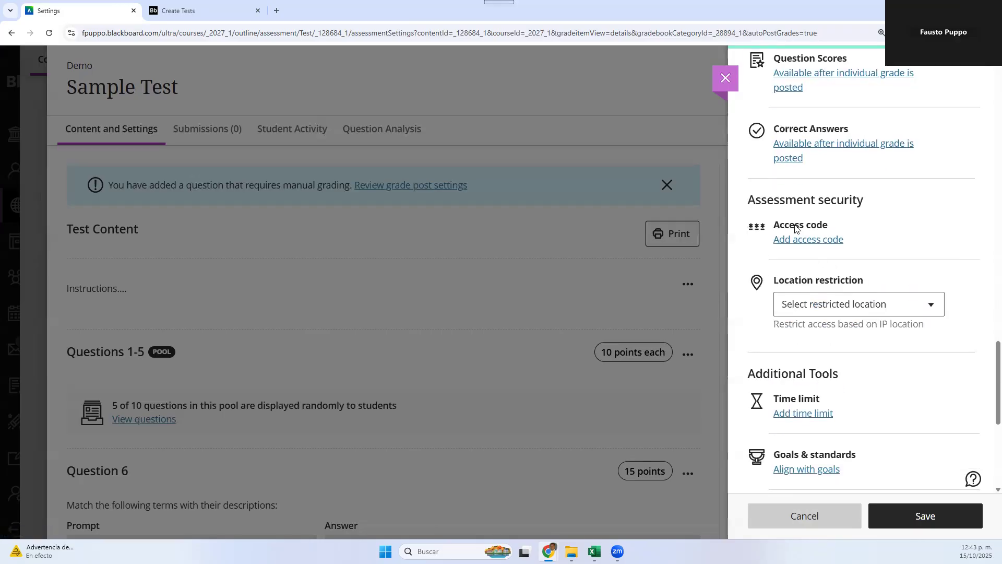
click(836, 240)
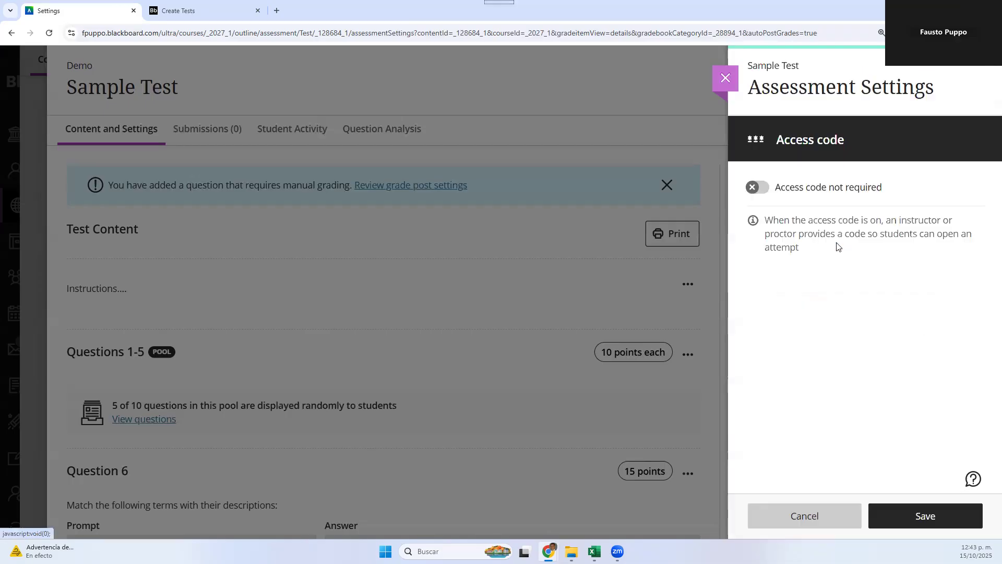
click(767, 185)
click(974, 216)
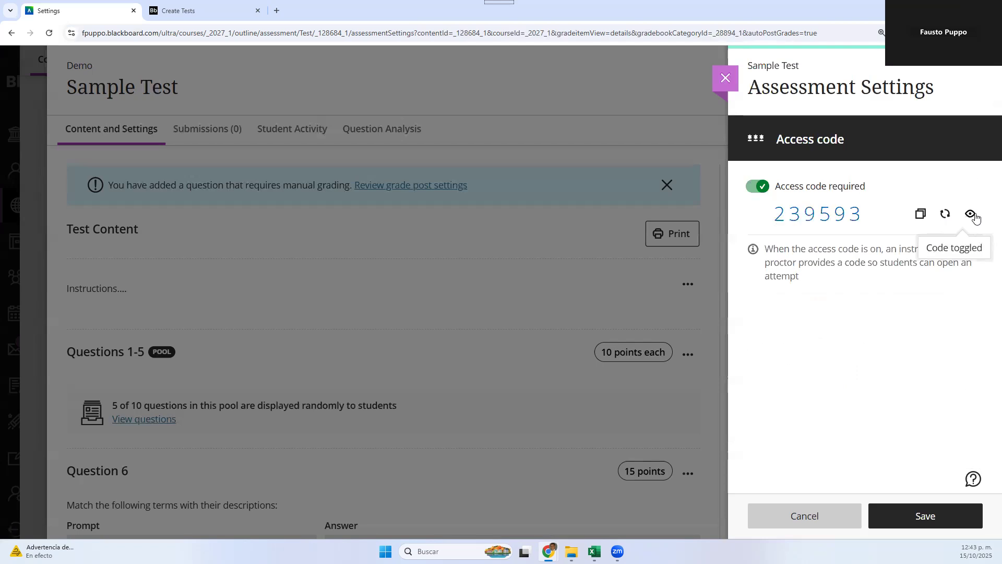
click(948, 214)
click(947, 214)
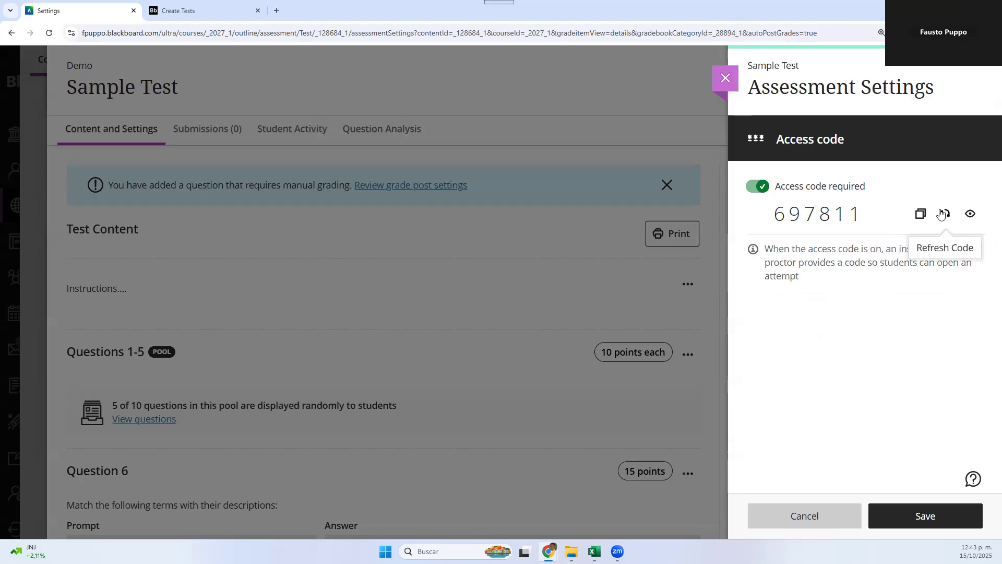
Toggle the access code's visibility, turn off the access code requirement and cancel out of its settings.
click(968, 218)
click(968, 218)
click(968, 218)
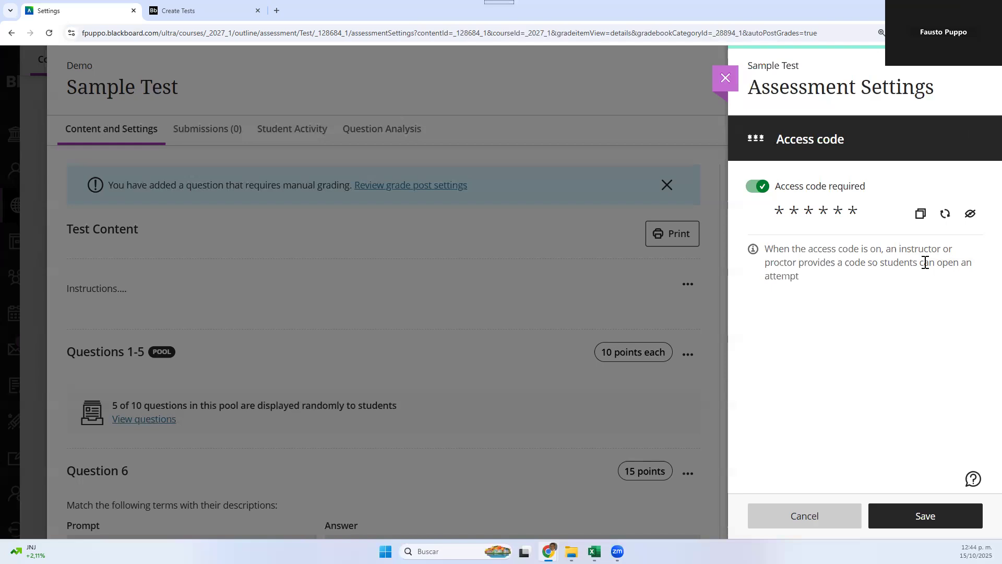
click(757, 187)
click(819, 515)
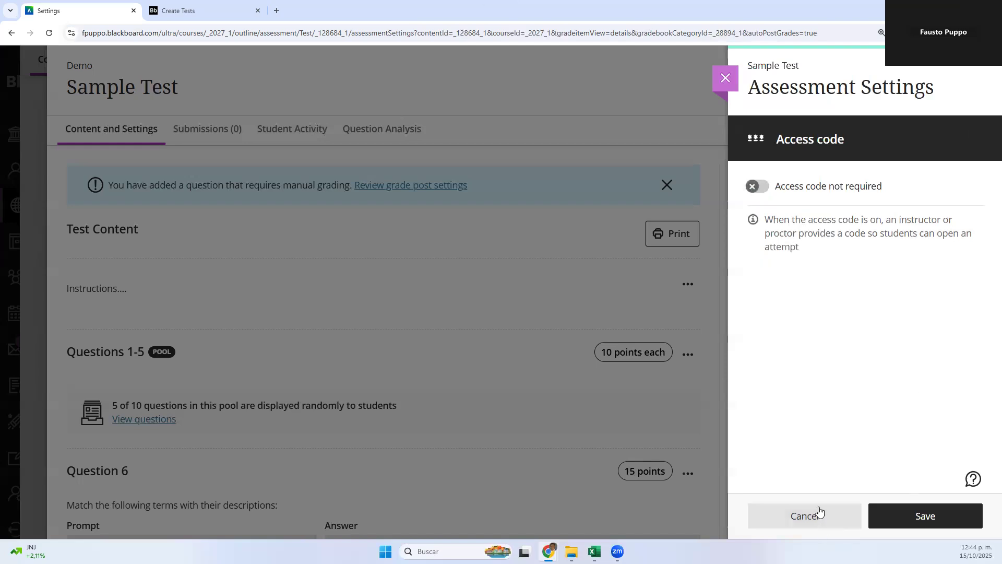
Review the available location restrictions under Assessment security without selecting one.
scroll(866, 355, down, 1)
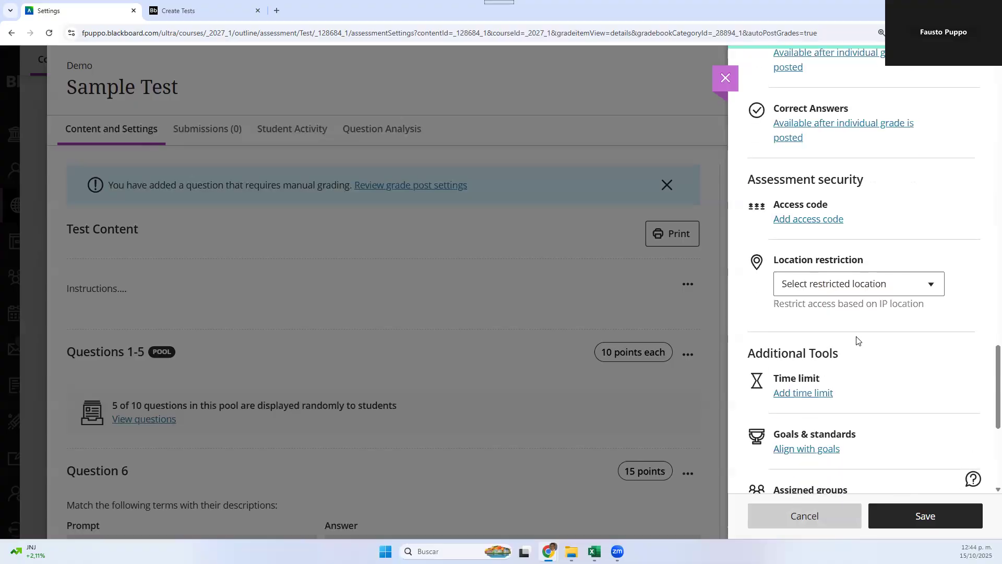
click(865, 287)
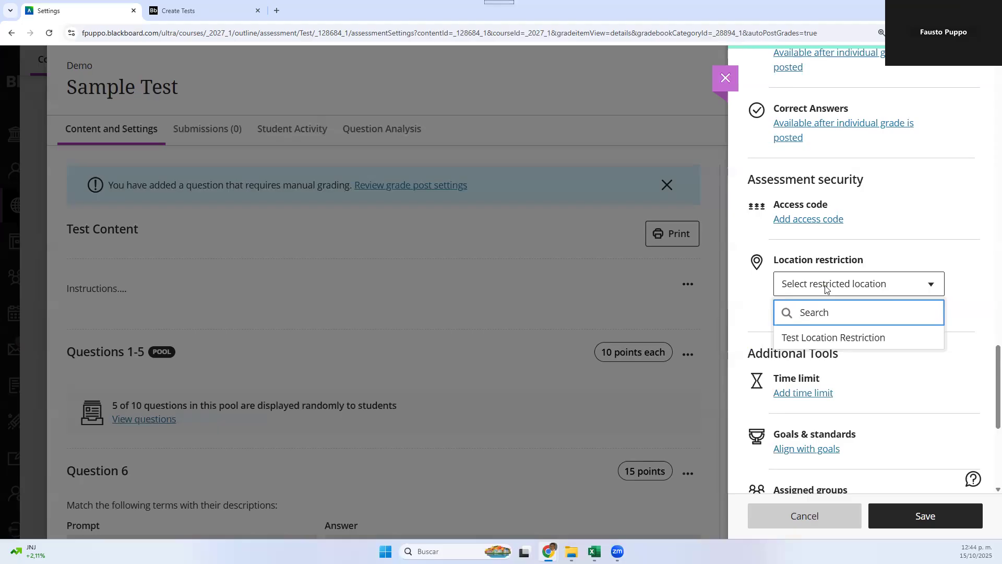
click(756, 302)
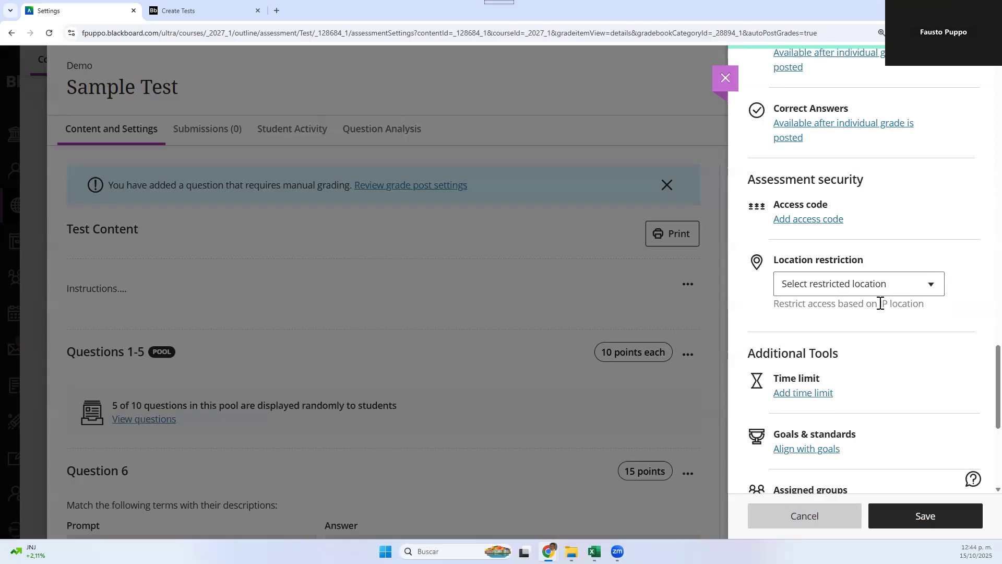
Add a time limit of 20 minutes to the test.
scroll(879, 303, down, 3)
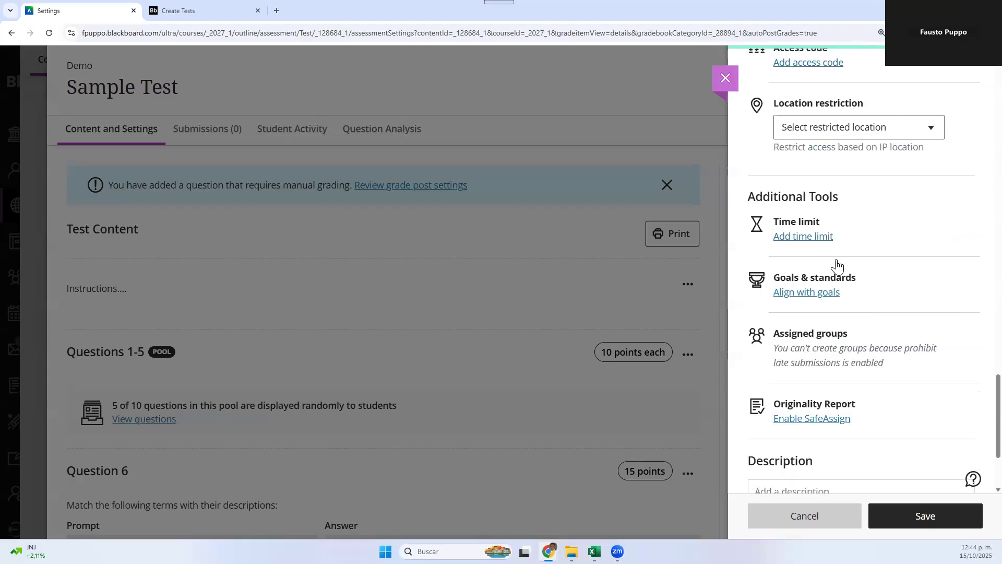
click(800, 237)
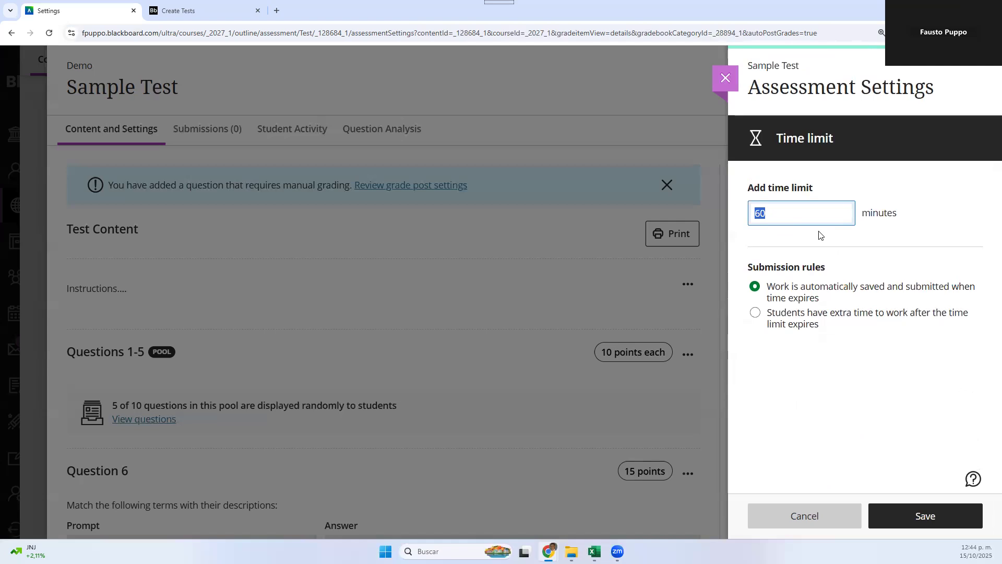
text(20)
click(759, 244)
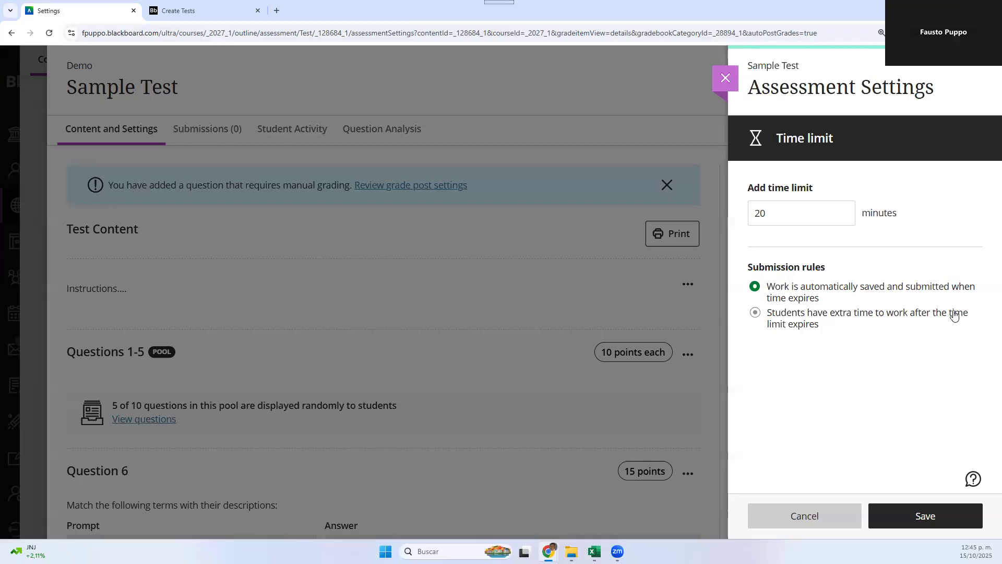
Try the extra-time submission rule, switch back to automatic saving and submission when time expires, and save the time limit.
click(755, 312)
scroll(798, 334, down, 1)
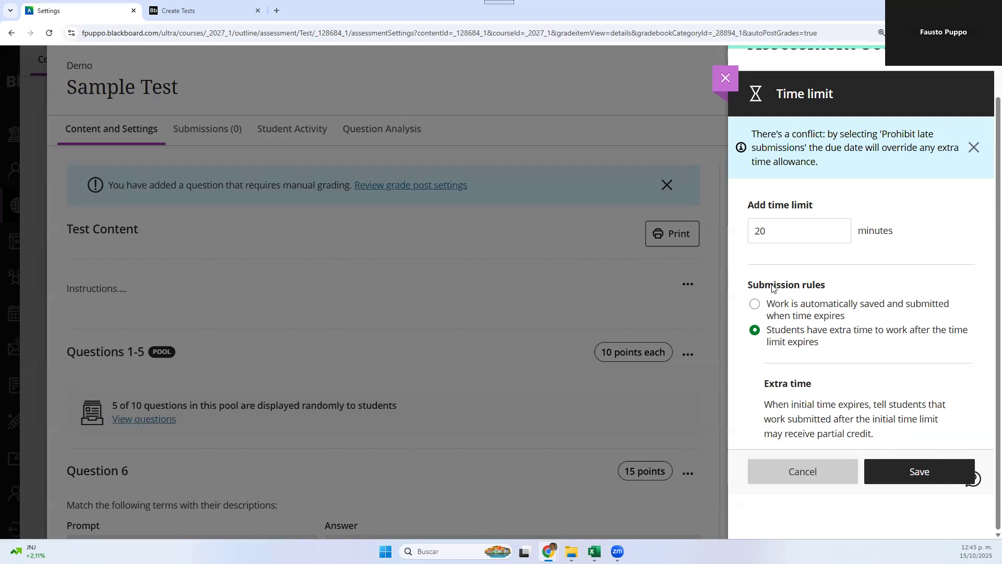
click(754, 305)
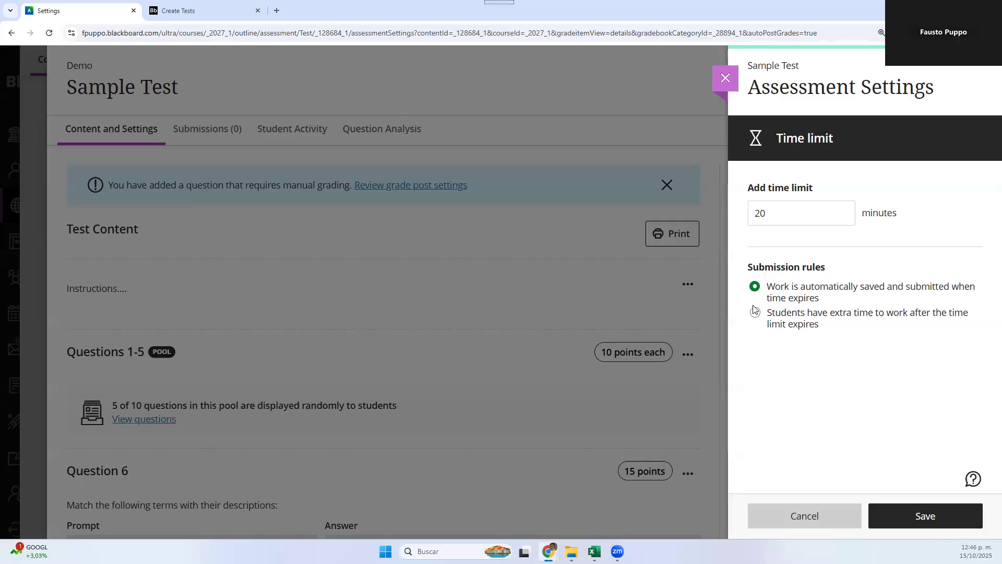
click(906, 520)
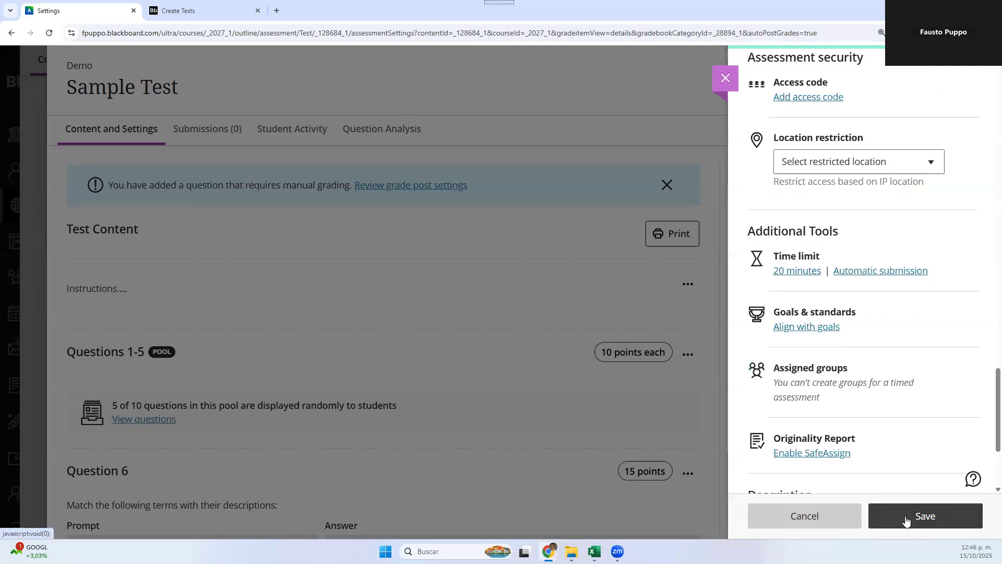
Look at the goals and standards alignment options without selecting any, and review the assessment settings down to the description.
click(813, 333)
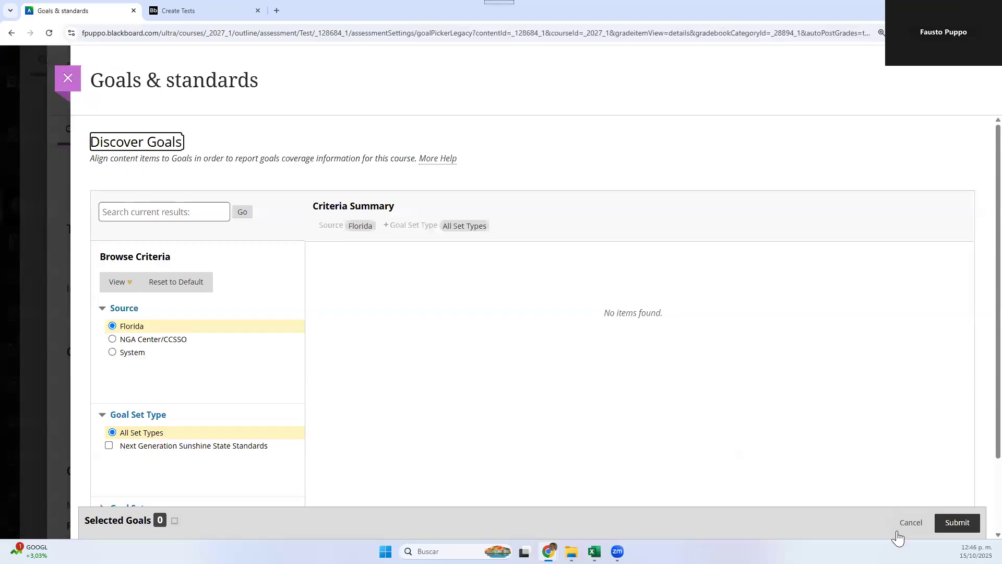
click(911, 523)
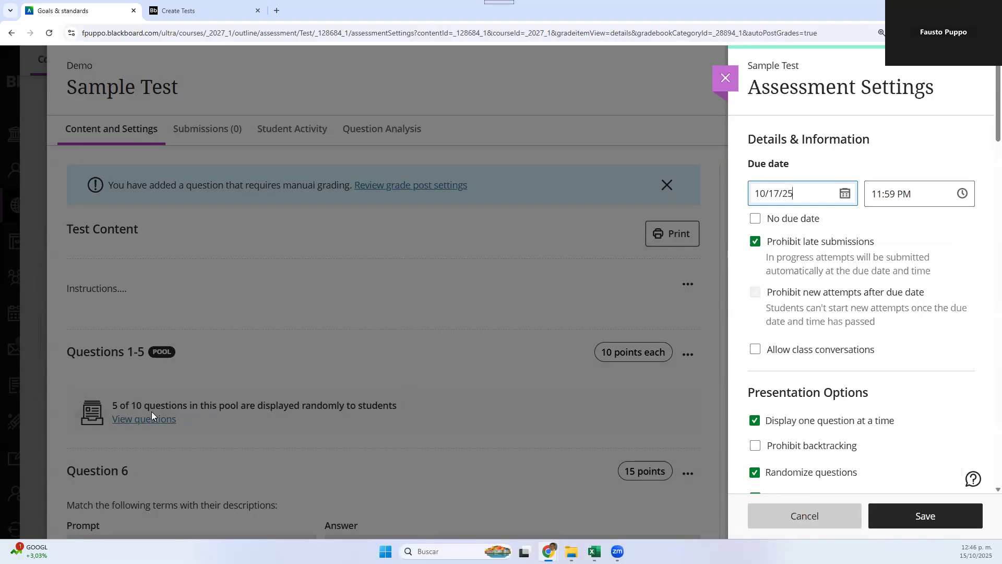
click(797, 445)
scroll(797, 445, down, 2)
scroll(797, 445, down, 12)
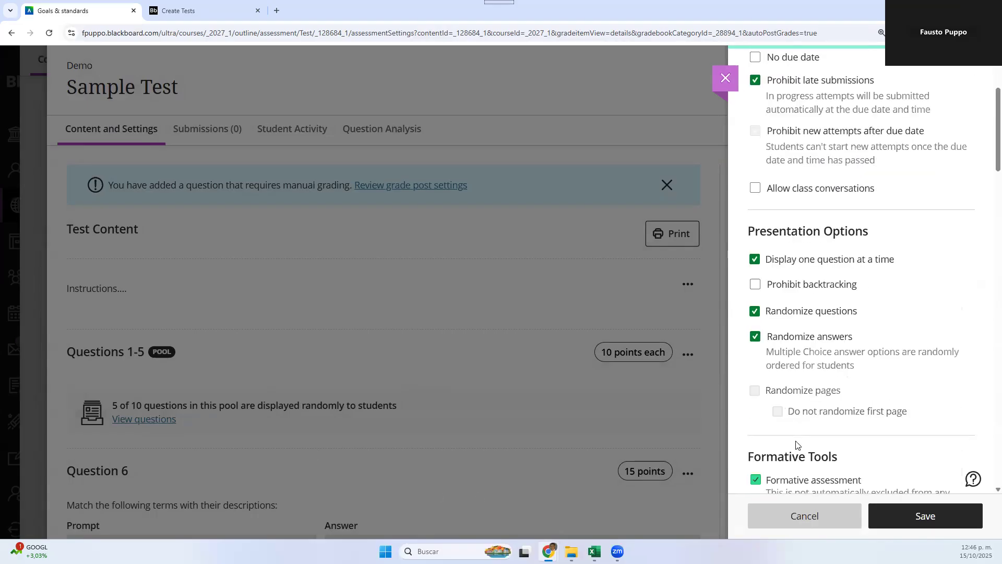
scroll(797, 445, down, 2)
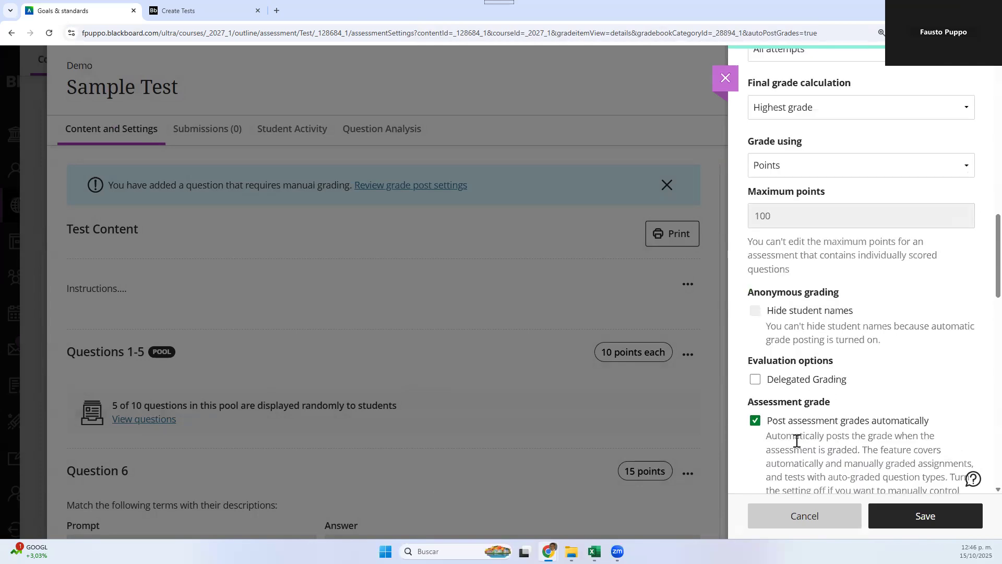
scroll(797, 441, down, 2)
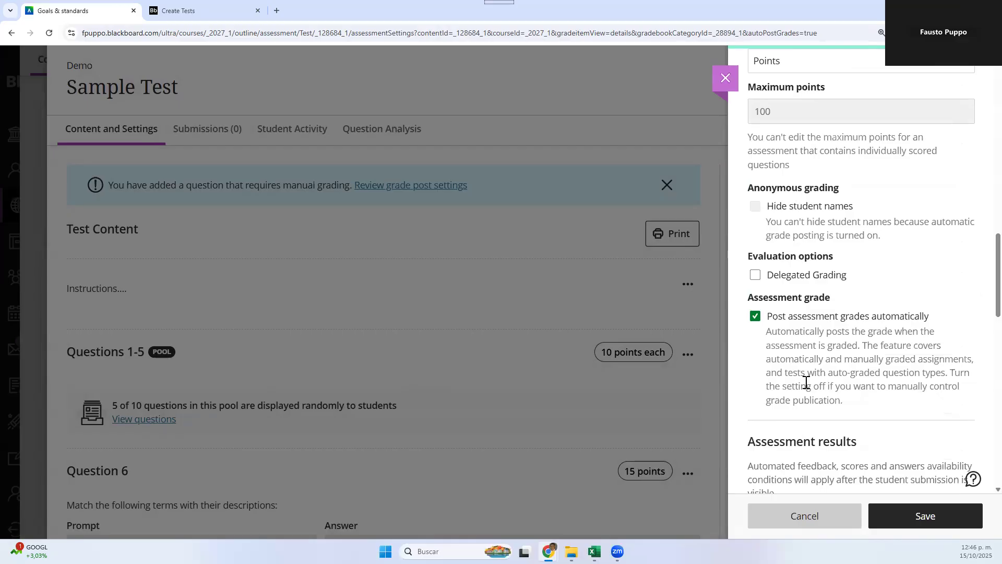
scroll(833, 364, down, 3)
scroll(832, 364, down, 12)
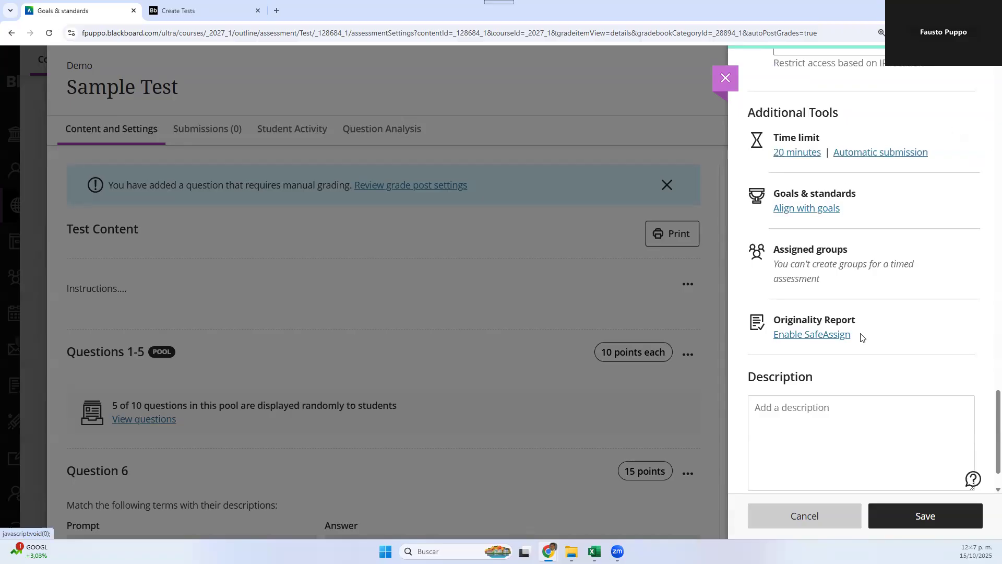
scroll(859, 336, down, 1)
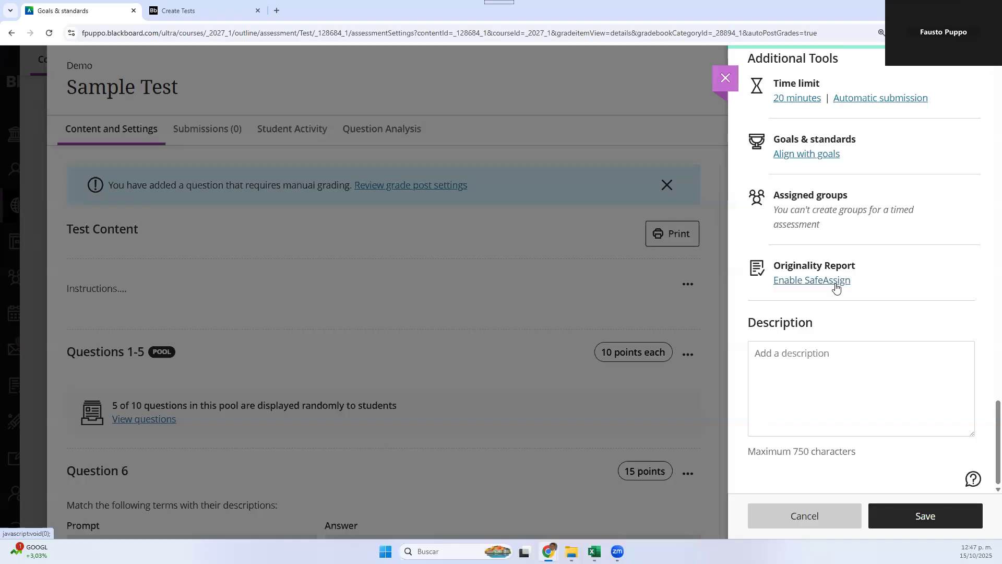
Enter "Description..." as the test's description, save the assessment settings and dismiss the manual grading notice.
click(823, 347)
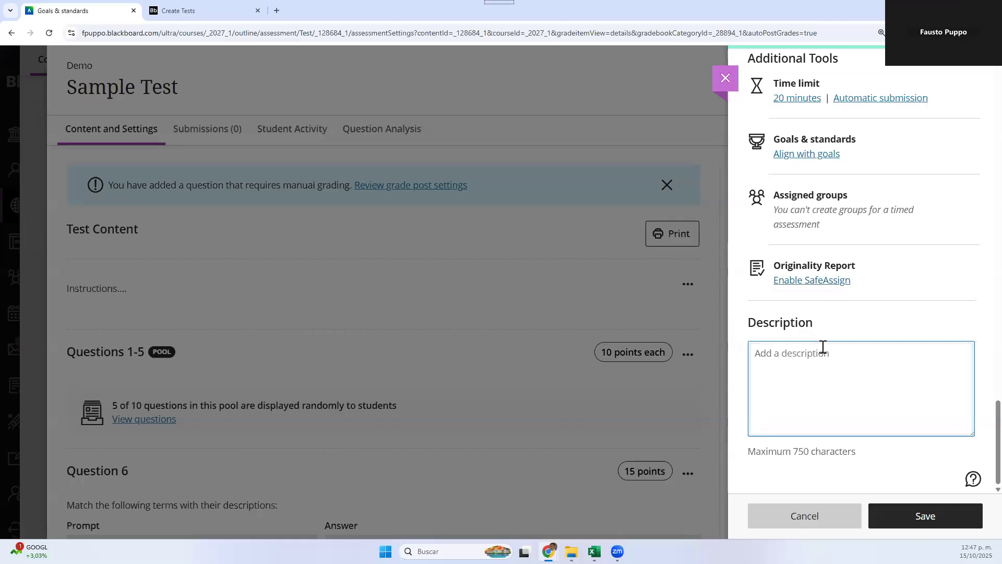
text(Descr)
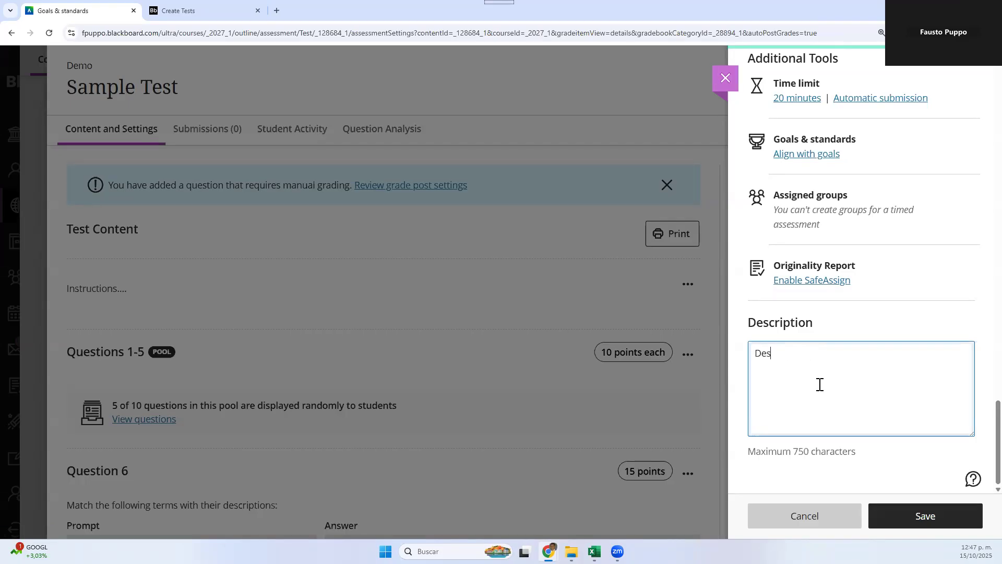
text(iption...)
click(908, 529)
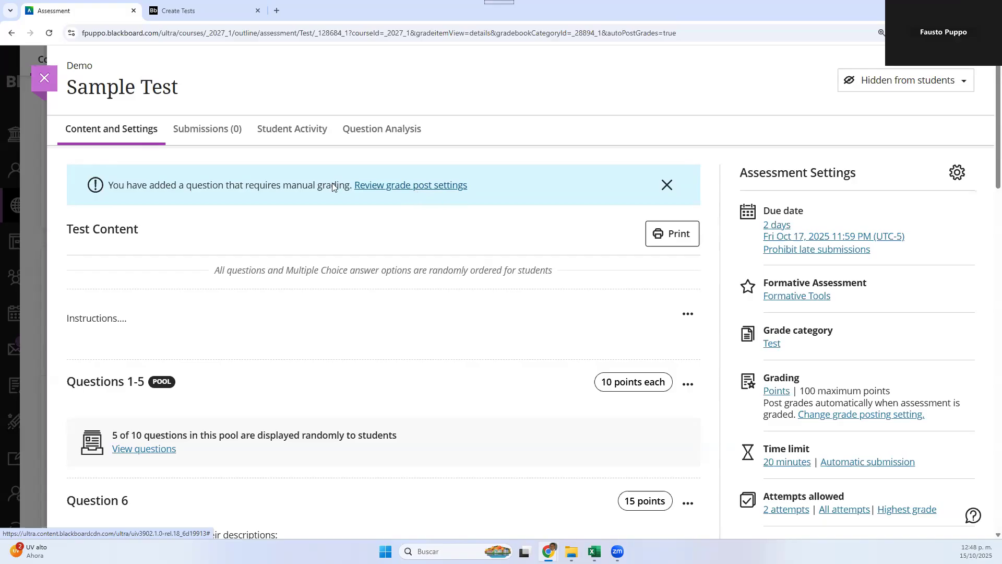
click(667, 186)
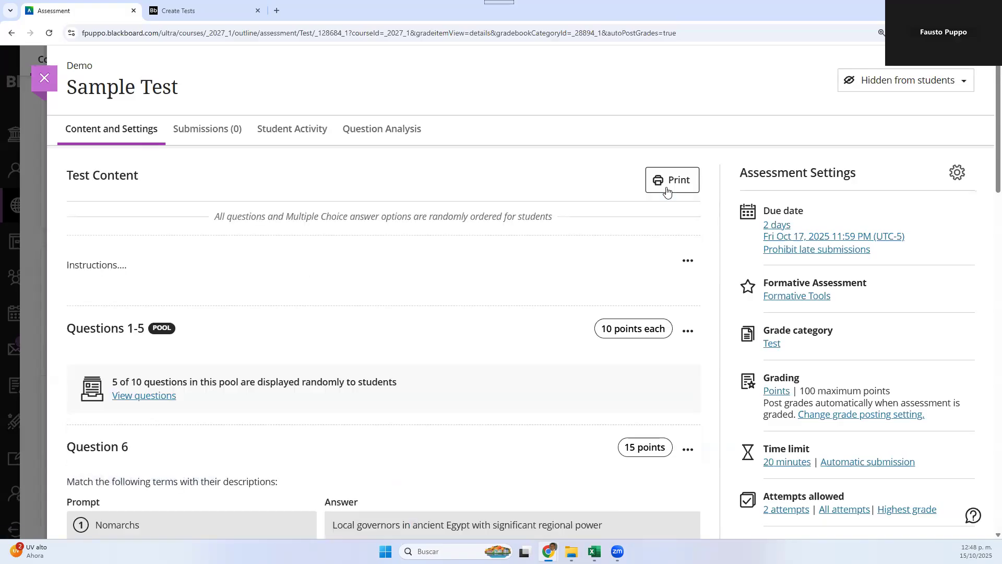
Explore the test's release conditions with access limited to specific members or groups, and leave without saving the rule.
click(938, 87)
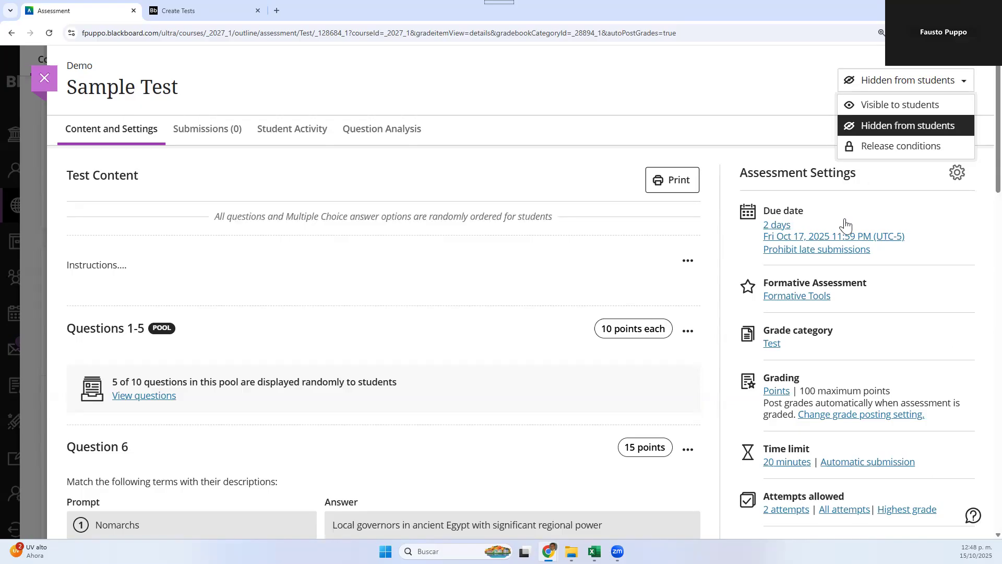
click(884, 151)
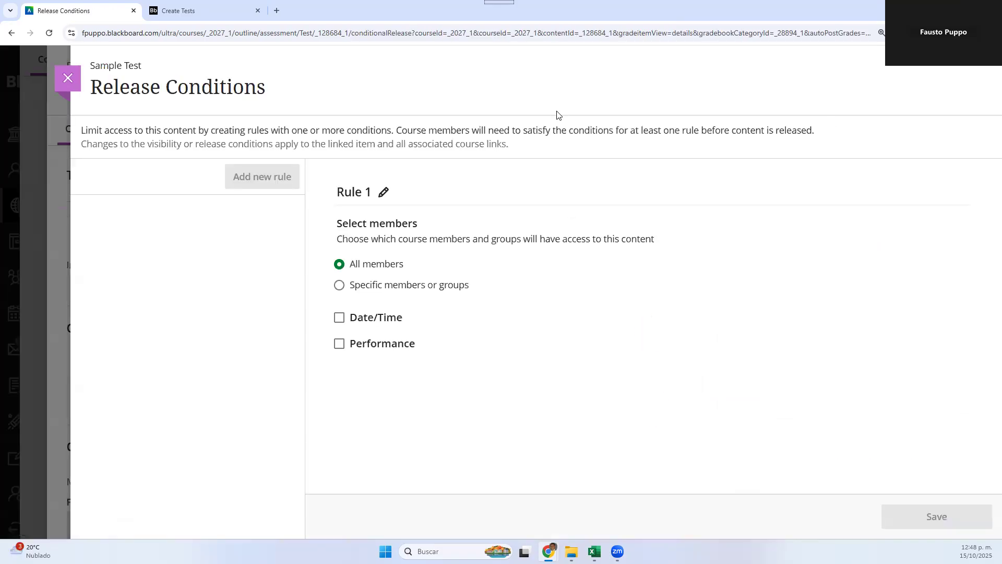
click(340, 285)
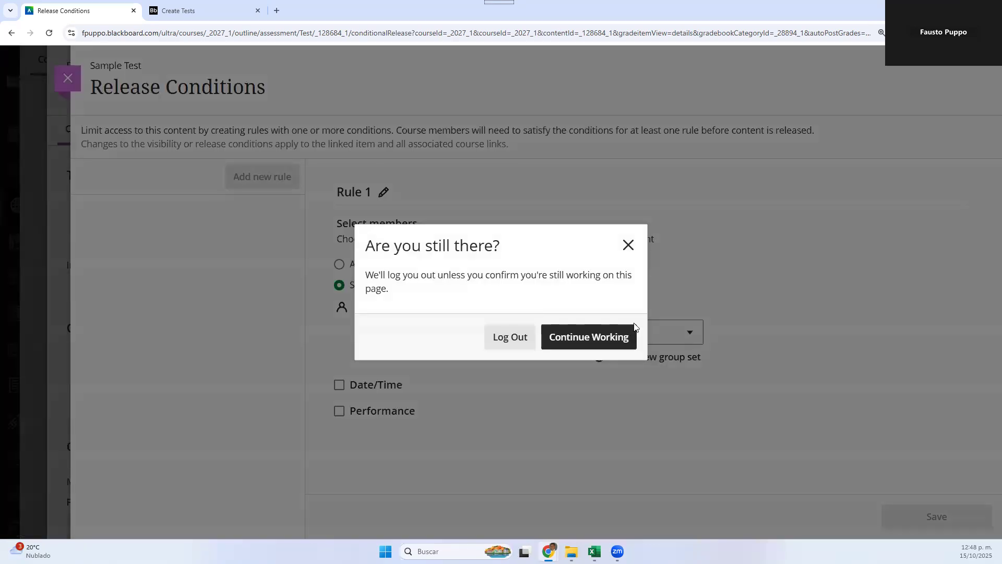
click(601, 343)
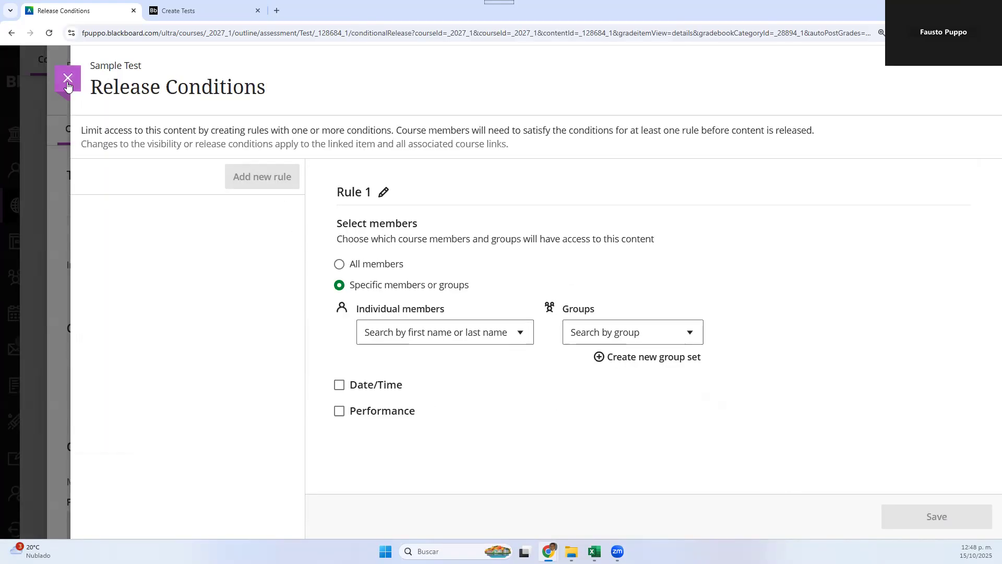
click(68, 86)
click(608, 338)
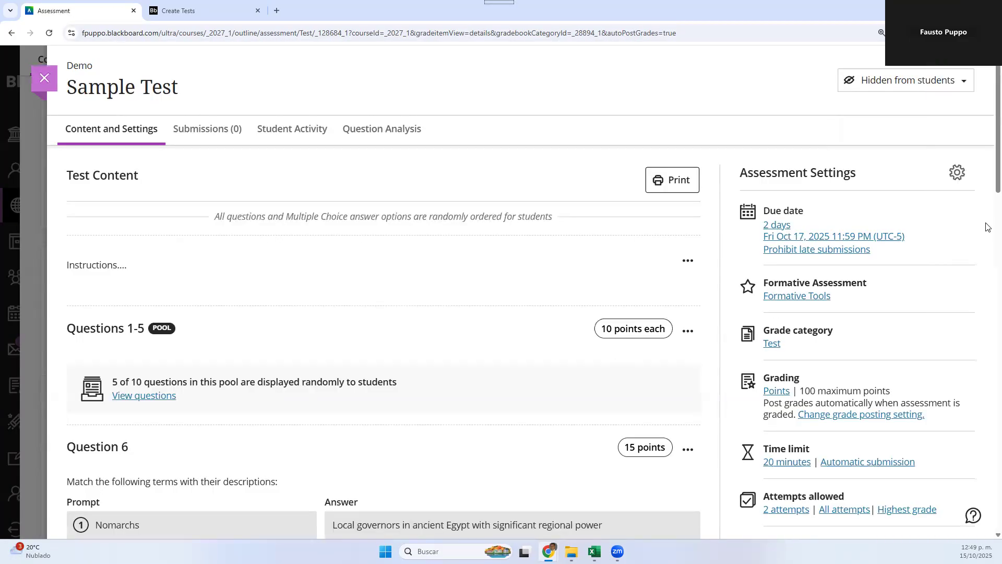
Make the Sample Test visible to students and close it to return to the course content.
click(890, 83)
click(887, 104)
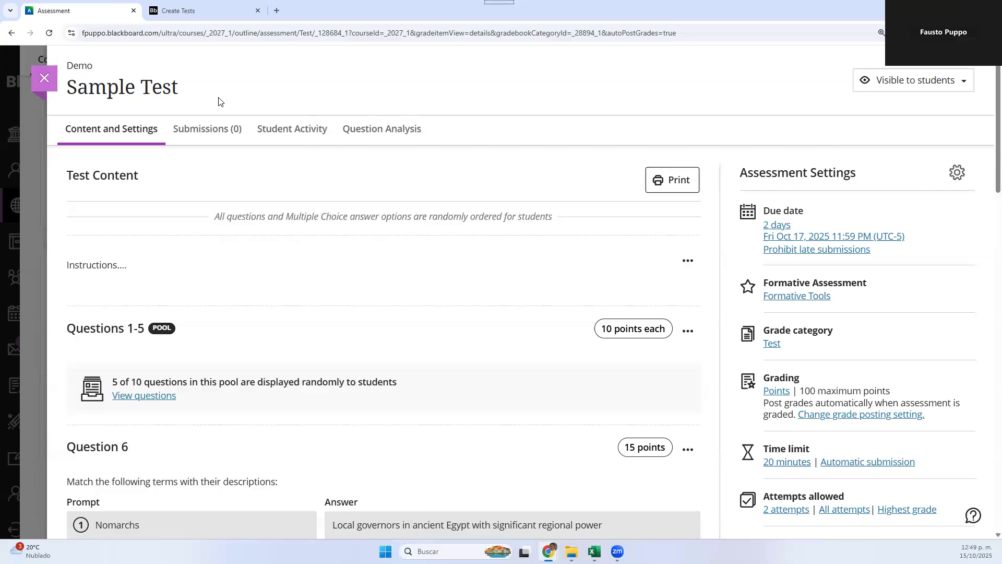
click(44, 78)
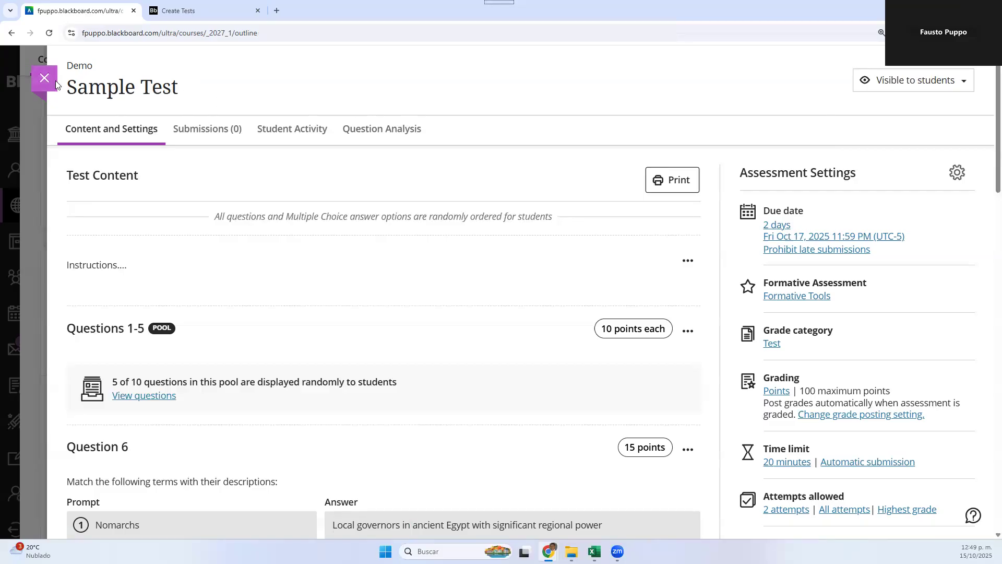
Make the module "Module 2: Old Kingdom & First Intermediate Period" visible to students.
scroll(369, 380, down, 2)
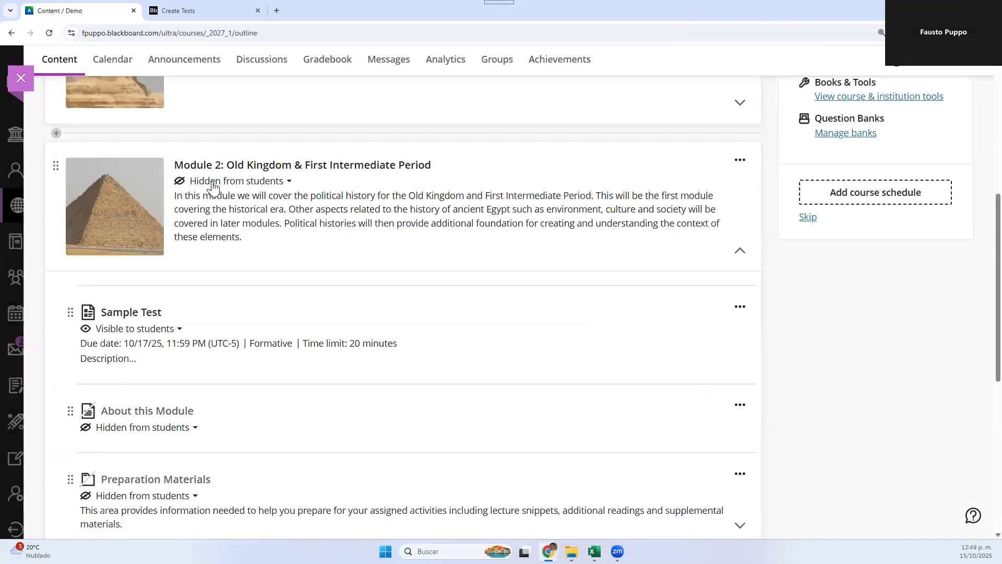
click(213, 186)
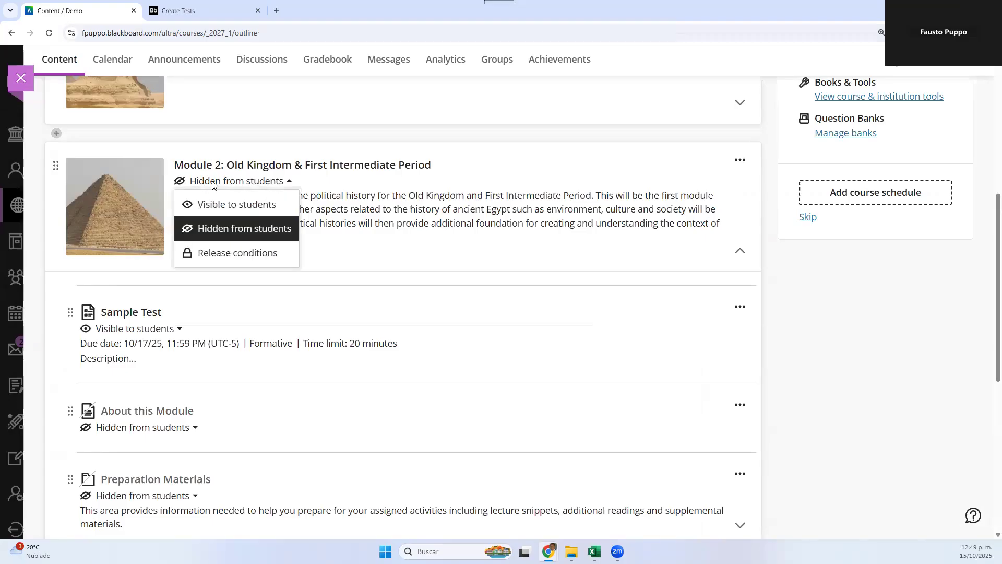
click(214, 203)
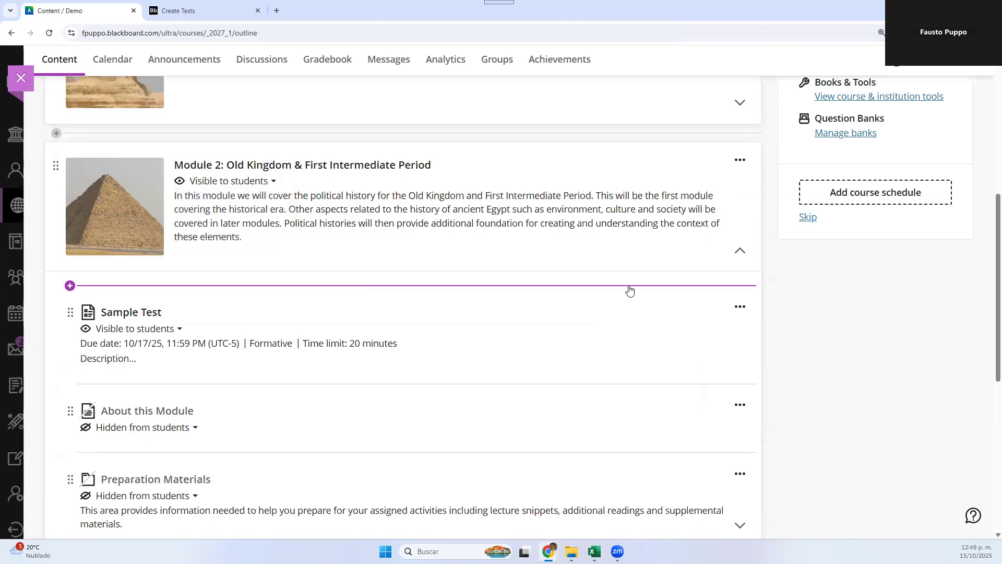
Start a student preview of the course and expand Module 2 to locate the Sample Test.
scroll(680, 279, up, 8)
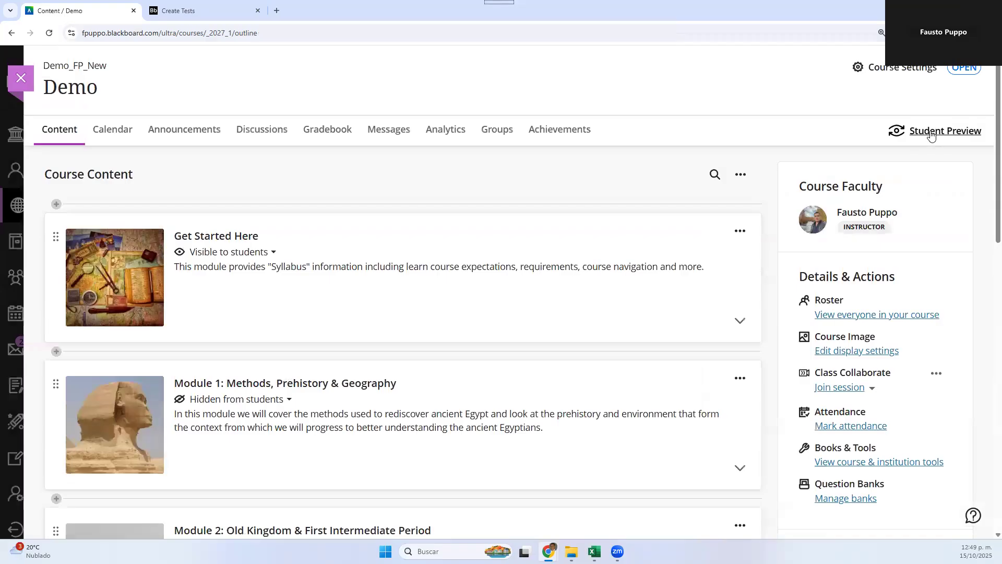
click(934, 135)
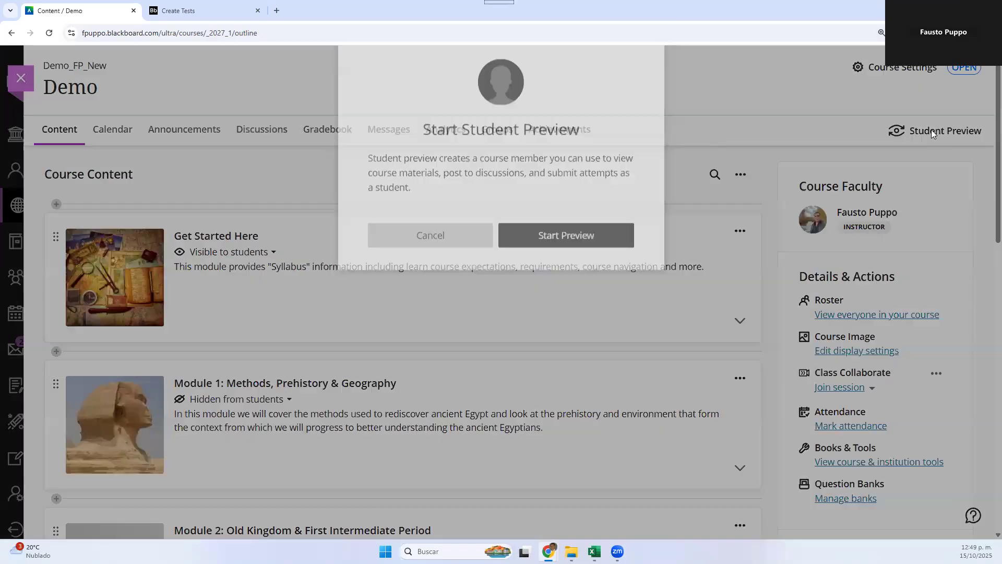
click(578, 258)
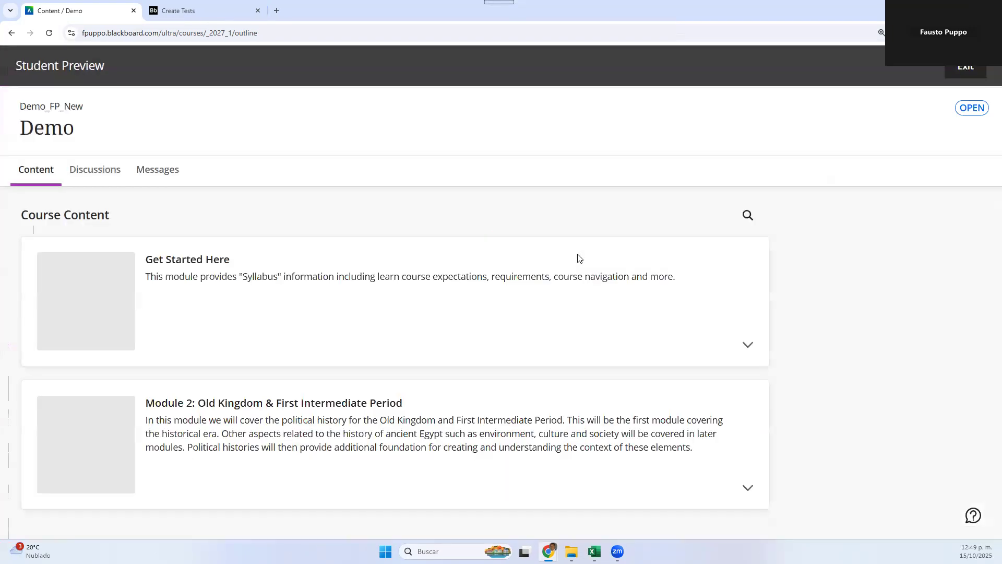
click(298, 438)
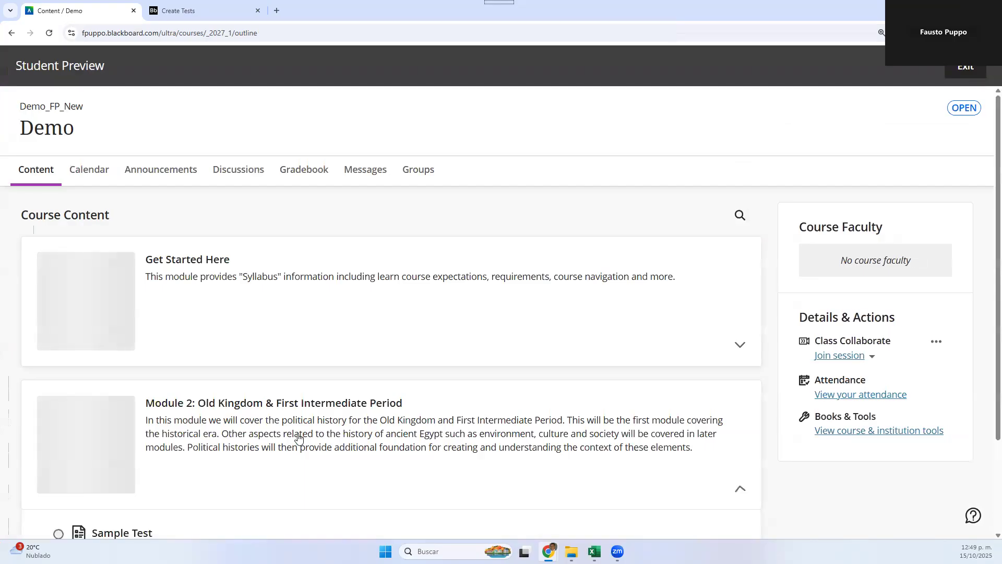
scroll(251, 431, down, 2)
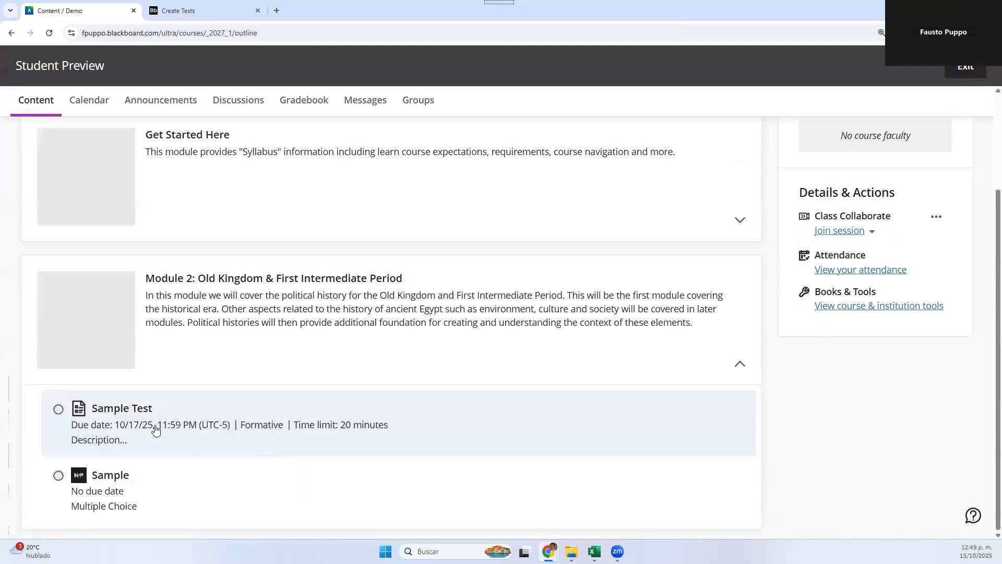
Open the Sample Test in Module 2, collapse the contents list, and start attempt 1 of the test.
click(127, 409)
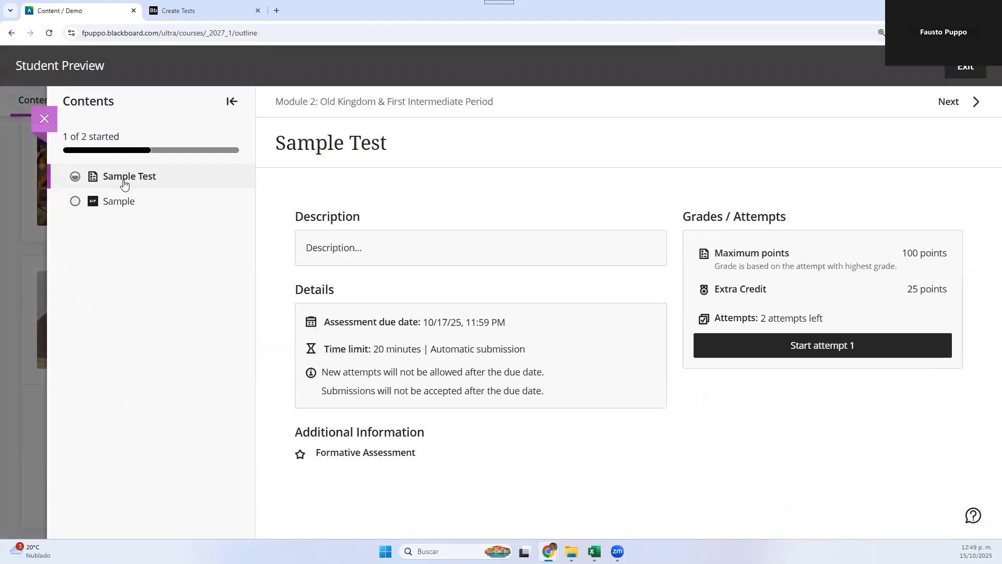
click(232, 102)
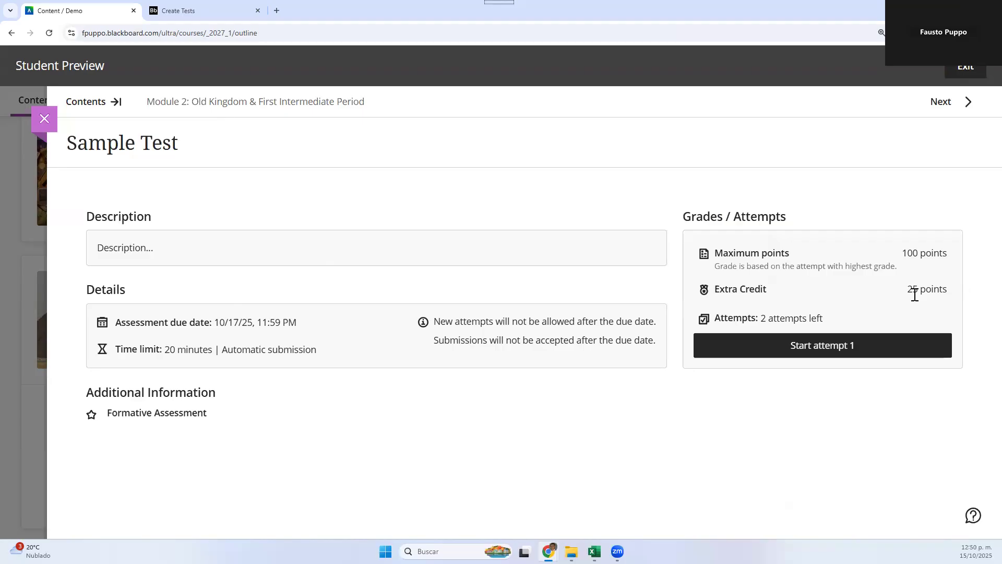
click(805, 354)
click(601, 244)
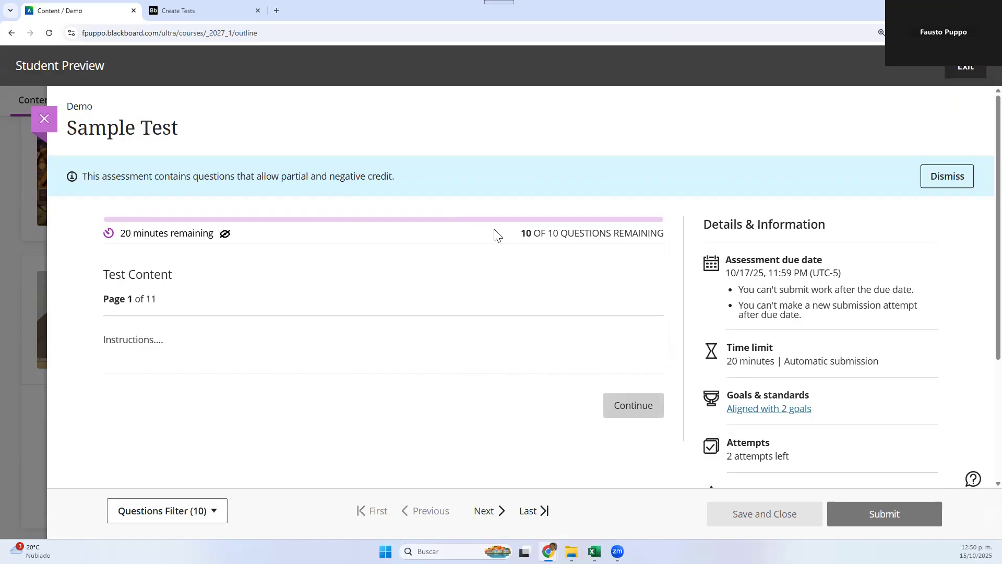
Hide and show the remaining-time display again, and continue past the instructions page to Question 1.
click(225, 234)
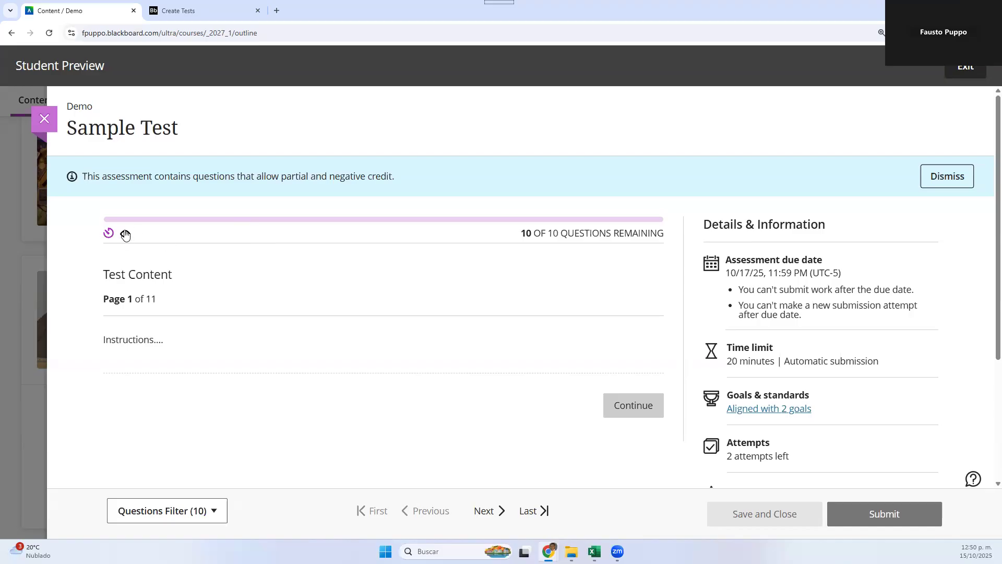
click(125, 233)
scroll(170, 327, down, 2)
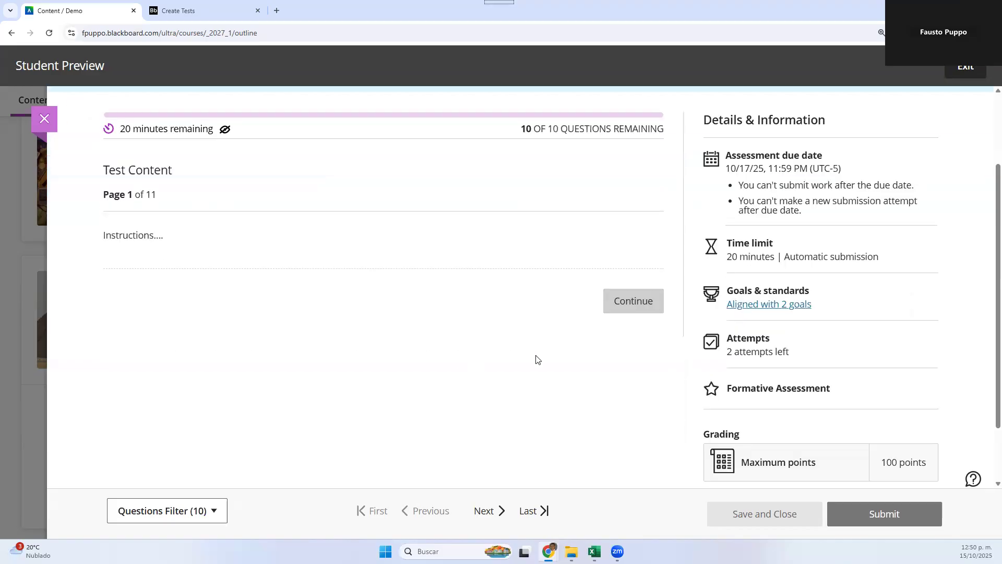
click(623, 308)
In Question 1, match Nomarchs with the famous New Kingdom pharaoh and Pyramid Building with the eras of political instability.
scroll(498, 330, down, 3)
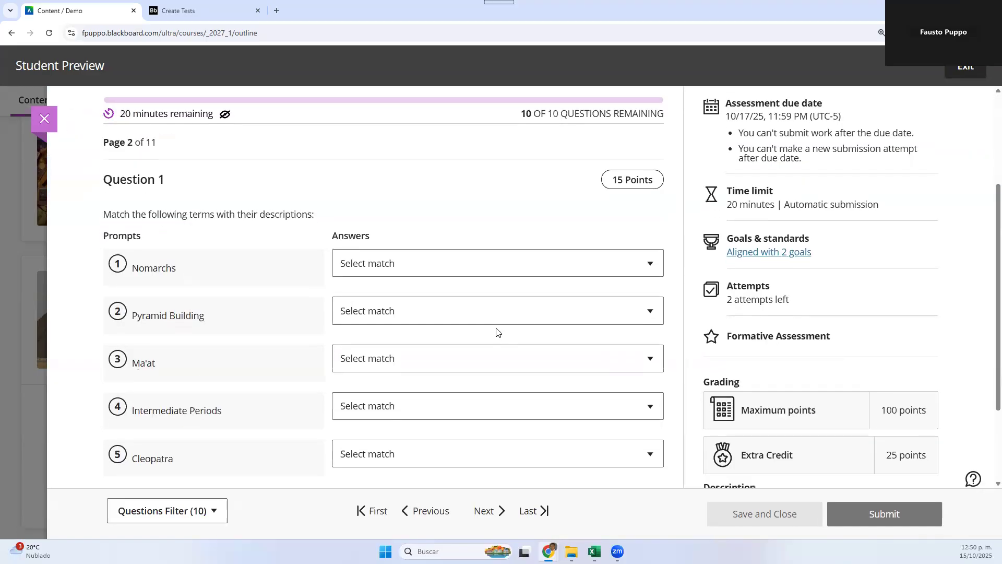
click(656, 269)
click(621, 271)
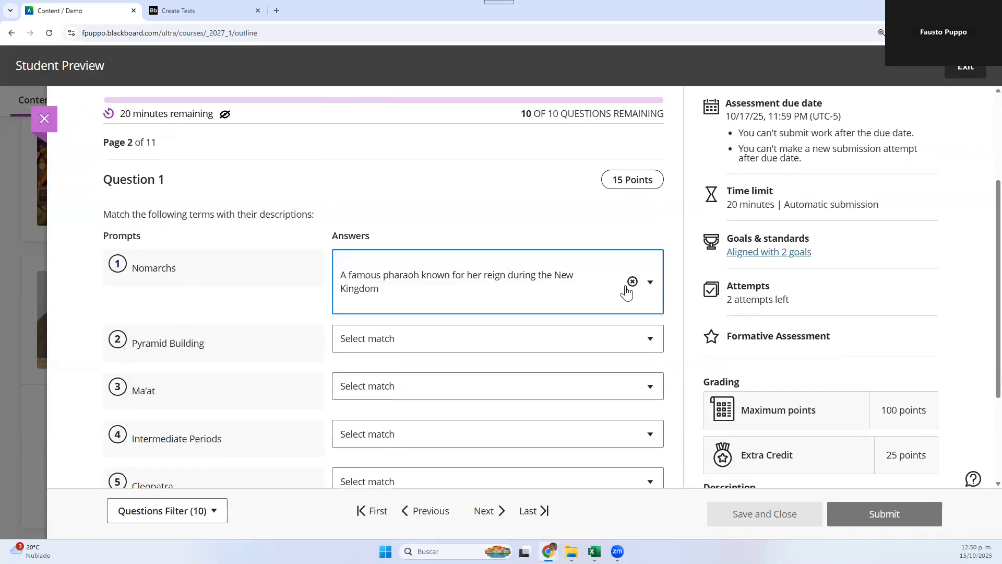
click(647, 338)
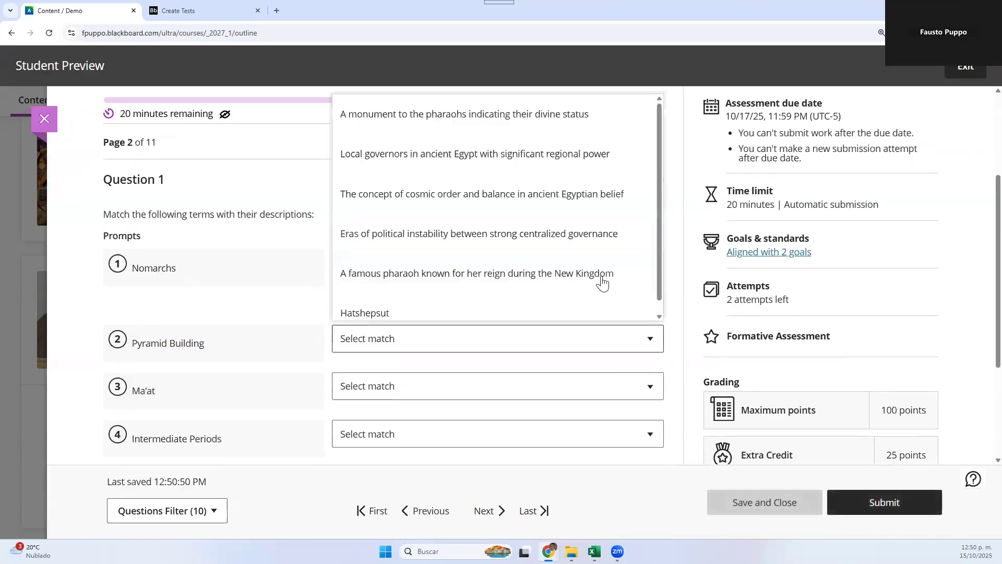
click(577, 232)
Match Ma'at with "A monument to the pharaohs indicating their divine status" and Intermediate Periods with "Hatshepsut".
click(651, 416)
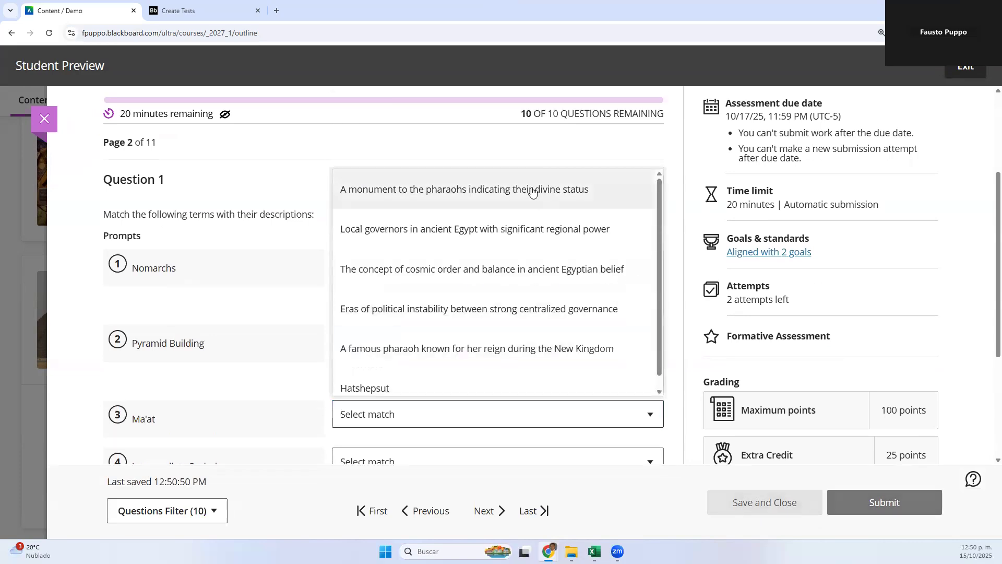
click(539, 192)
scroll(649, 312, down, 4)
click(649, 268)
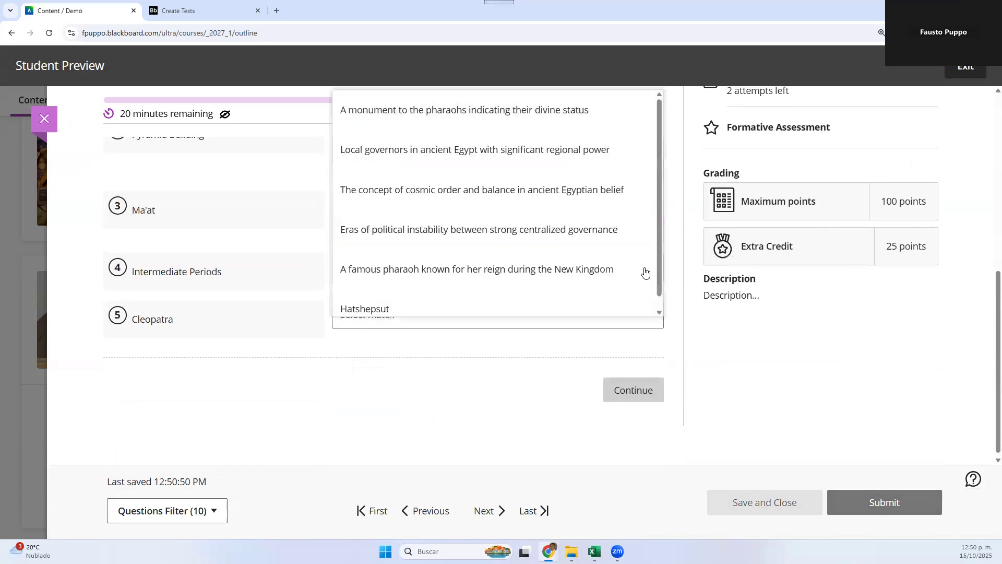
click(539, 305)
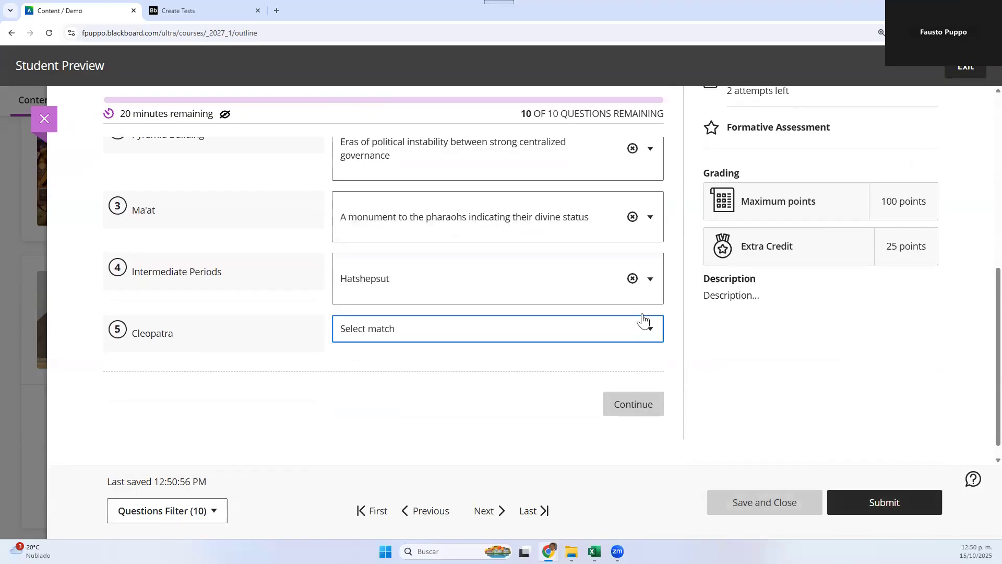
Match Cleopatra with "The concept of cosmic order and balance in ancient Egyptian belief" and continue to Question 2.
click(650, 325)
scroll(493, 314, up, 2)
click(510, 287)
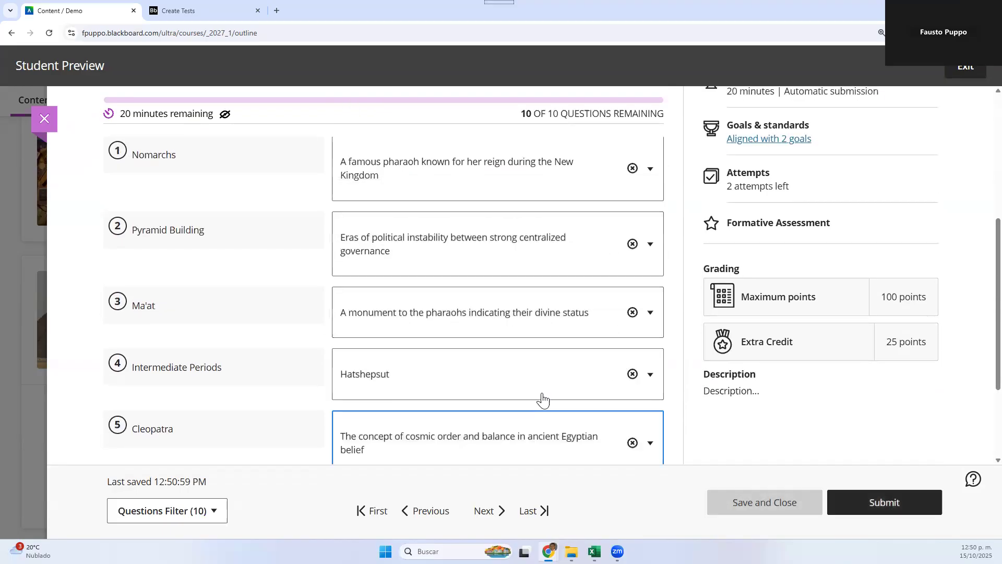
scroll(569, 395, down, 3)
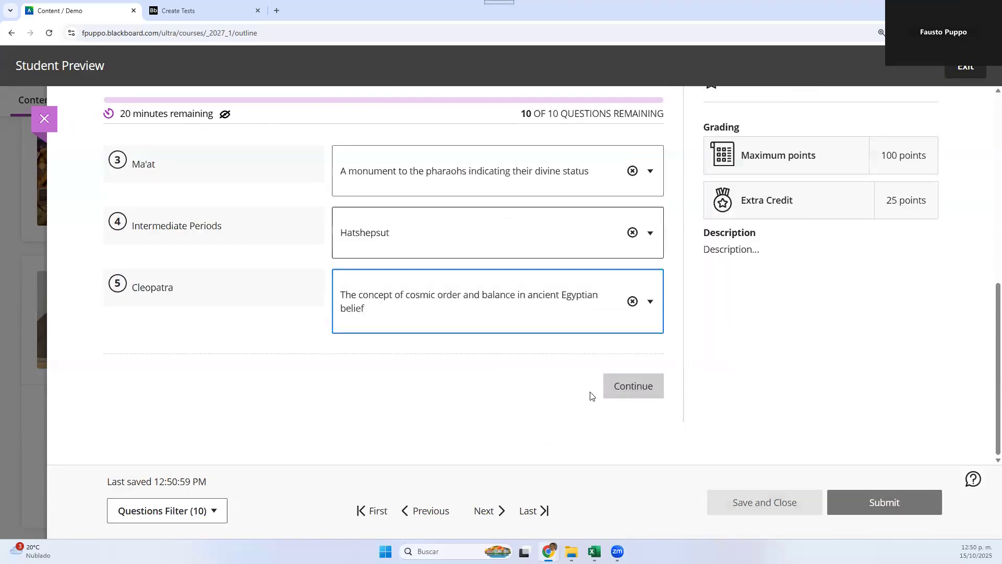
click(618, 387)
Answer Question 2 with "They functioned as provincial governors, gaining power over local regions" and continue to the next page.
scroll(600, 391, down, 2)
click(571, 305)
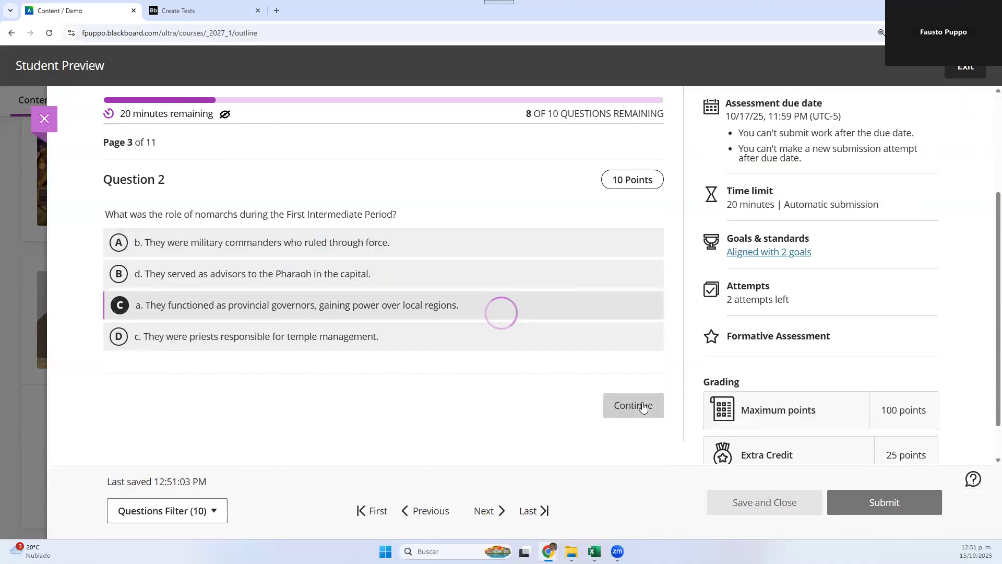
click(643, 406)
Skip Questions 3, 4 and 5 without answering them to reach Question 6.
scroll(251, 219, down, 4)
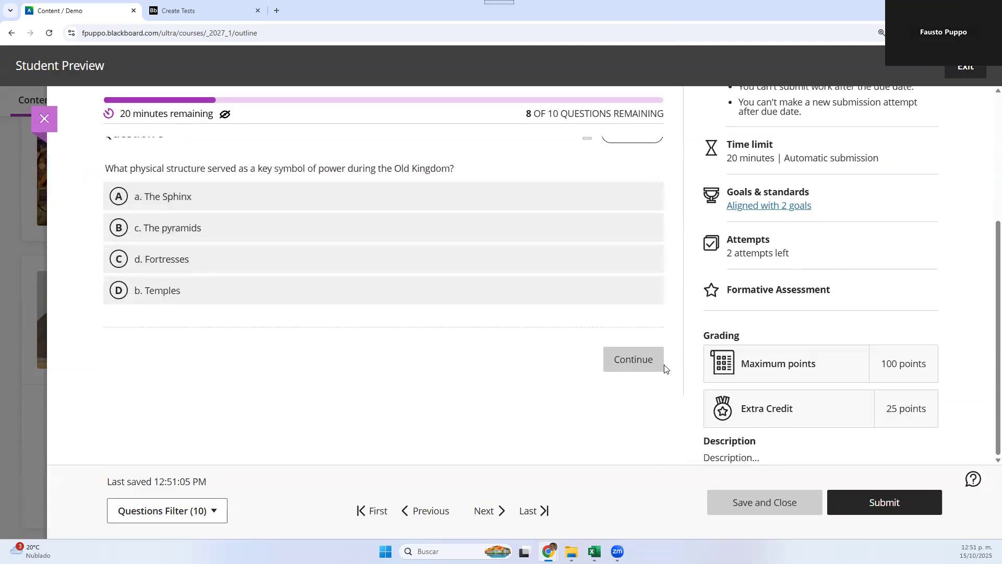
click(631, 360)
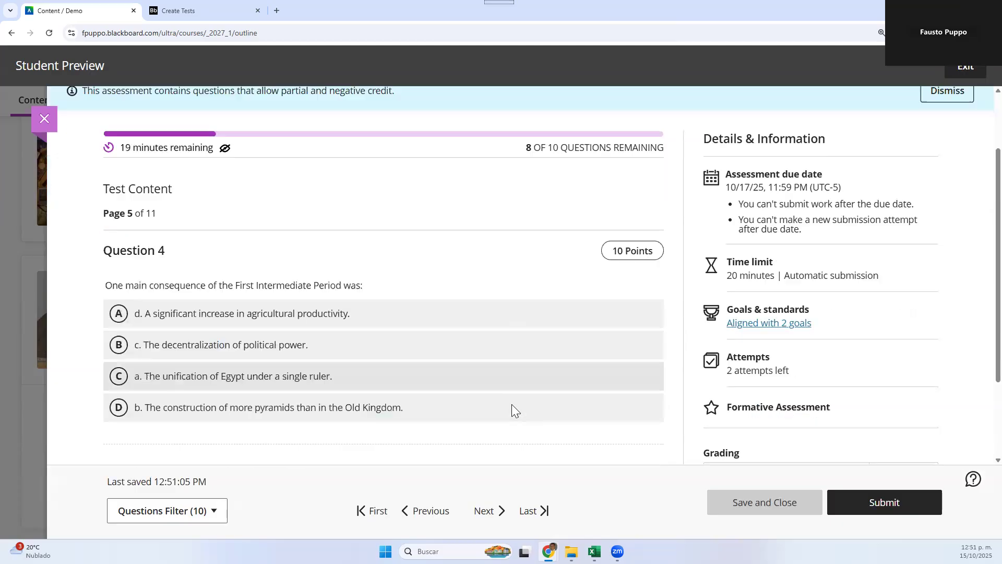
click(486, 511)
click(486, 511)
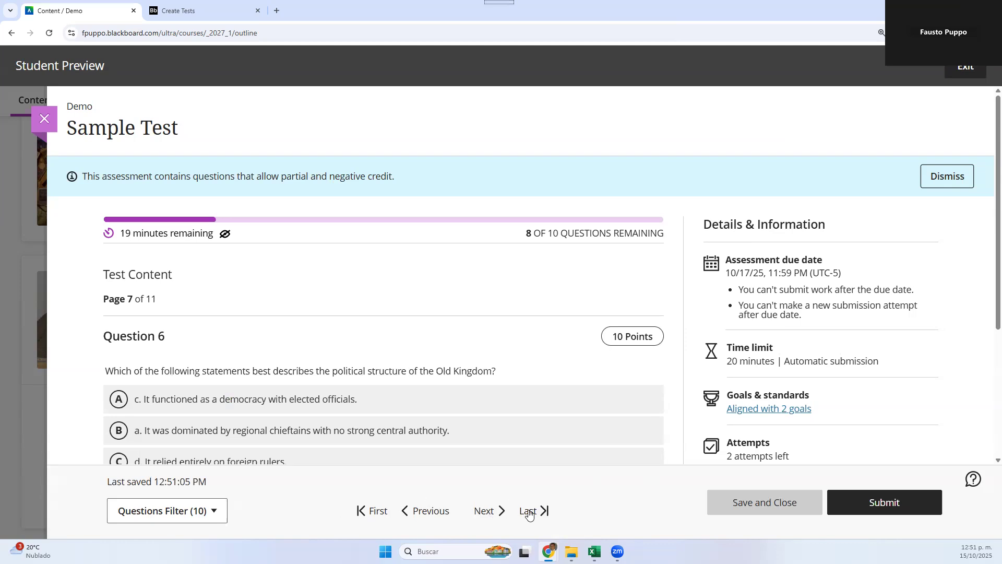
Filter the test's question navigation to unanswered questions.
click(220, 509)
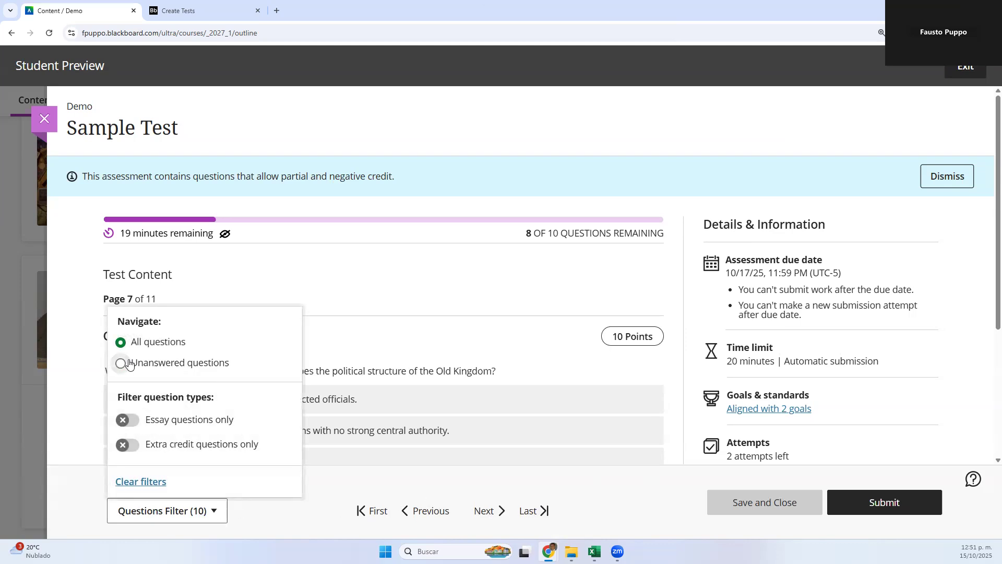
click(121, 364)
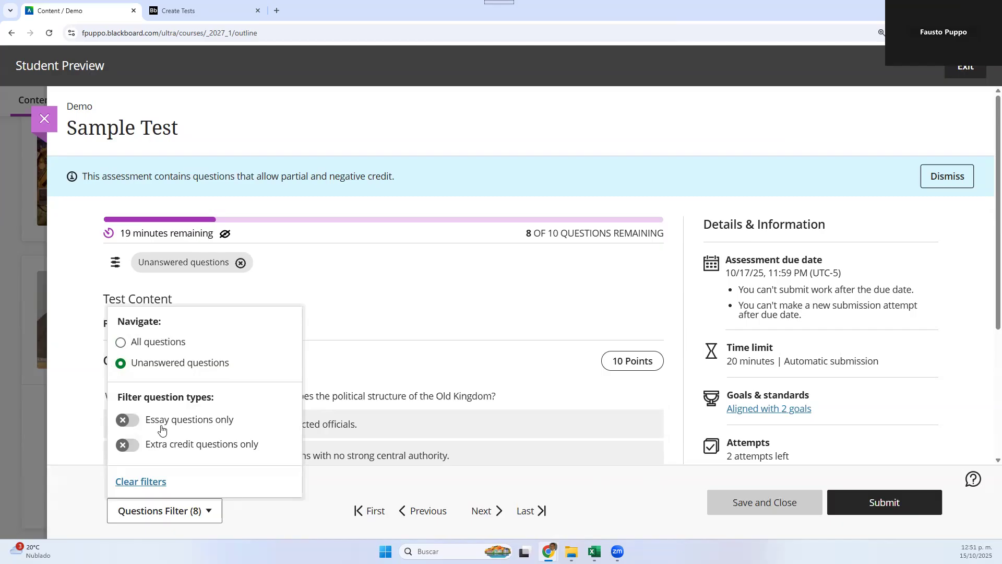
click(77, 365)
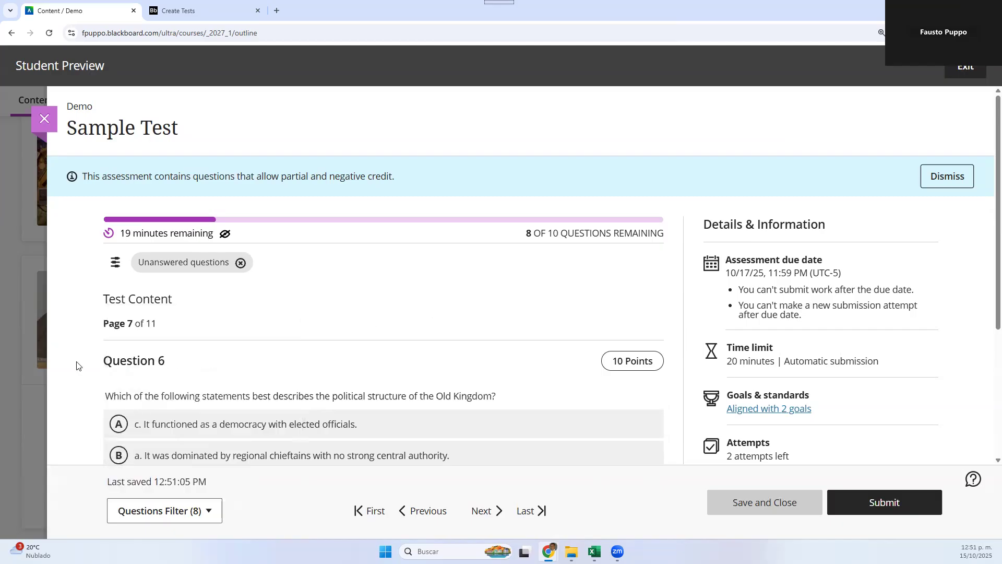
Answer Question 6 with "It relied entirely on foreign rulers" and continue to Question 7.
scroll(537, 328, down, 3)
click(517, 328)
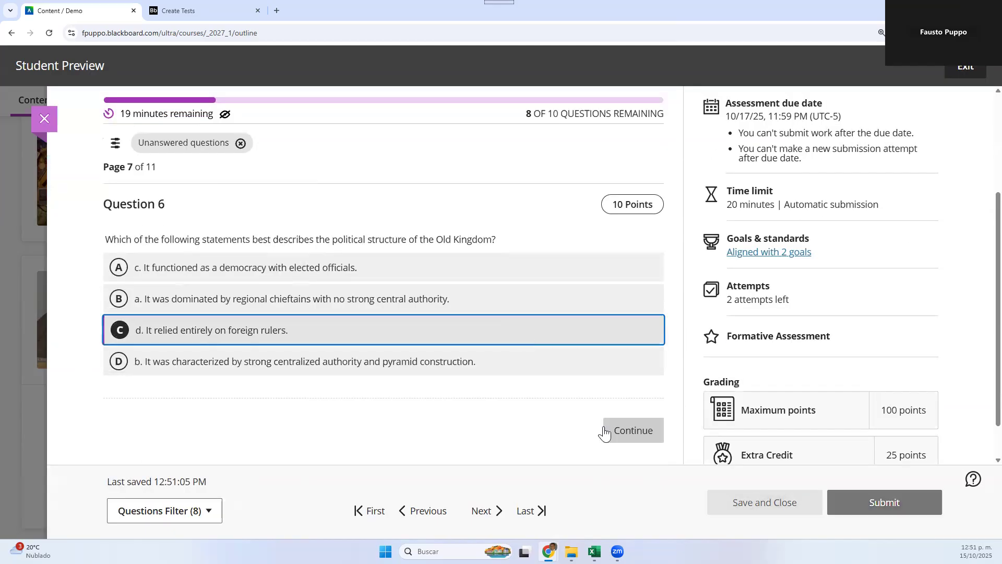
click(612, 432)
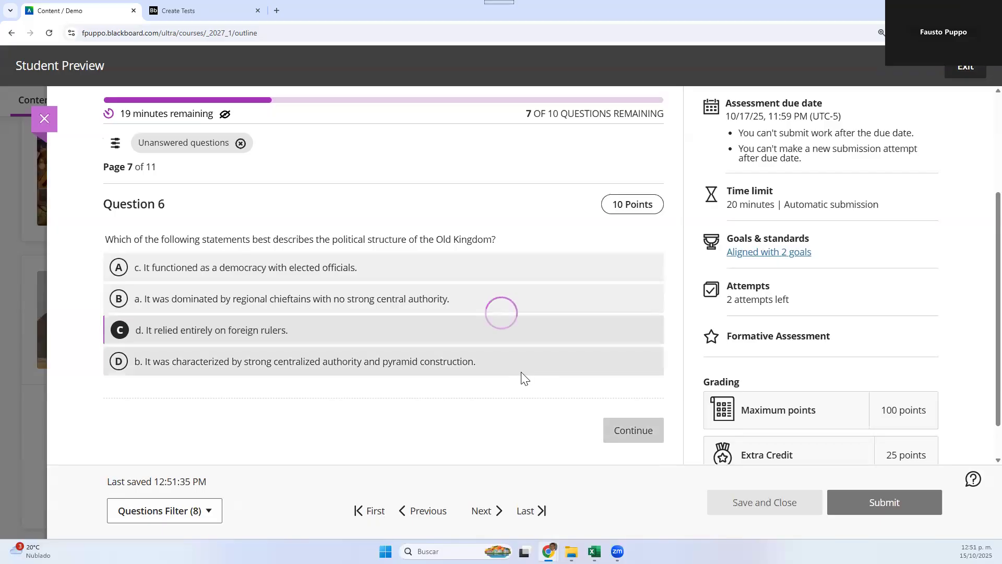
Fill the blank in Question 7 with "democratic governance" and continue to Question 8.
scroll(524, 379, down, 2)
click(379, 297)
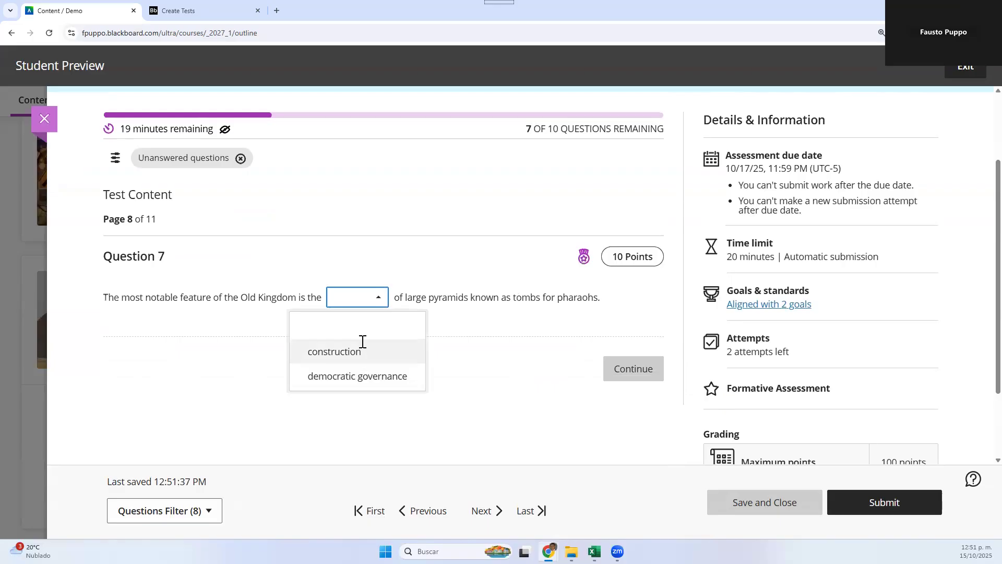
click(356, 378)
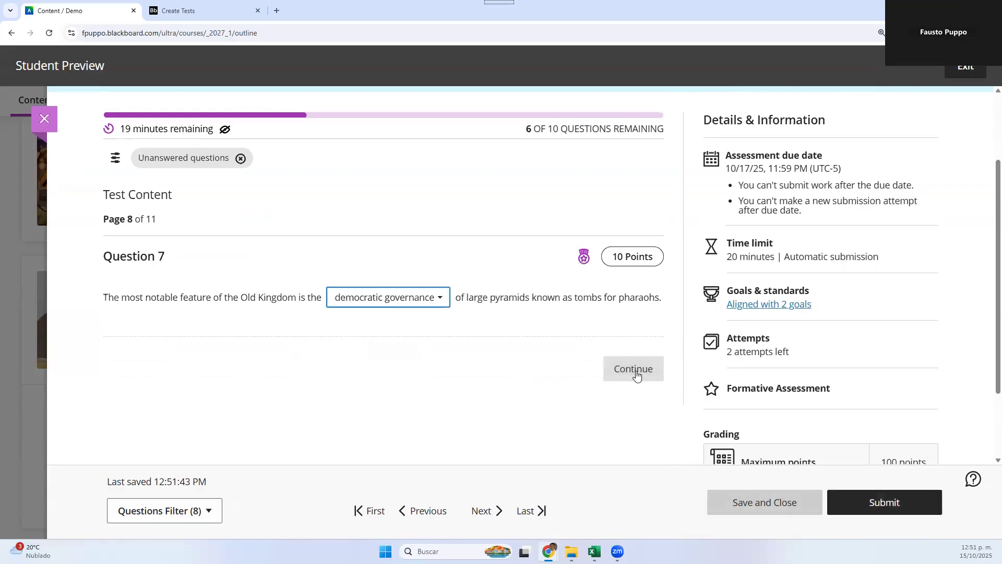
click(636, 373)
Leave the fill-in-the-blank answer of Question 8 empty and continue to Question 9.
click(523, 406)
scroll(375, 347, down, 2)
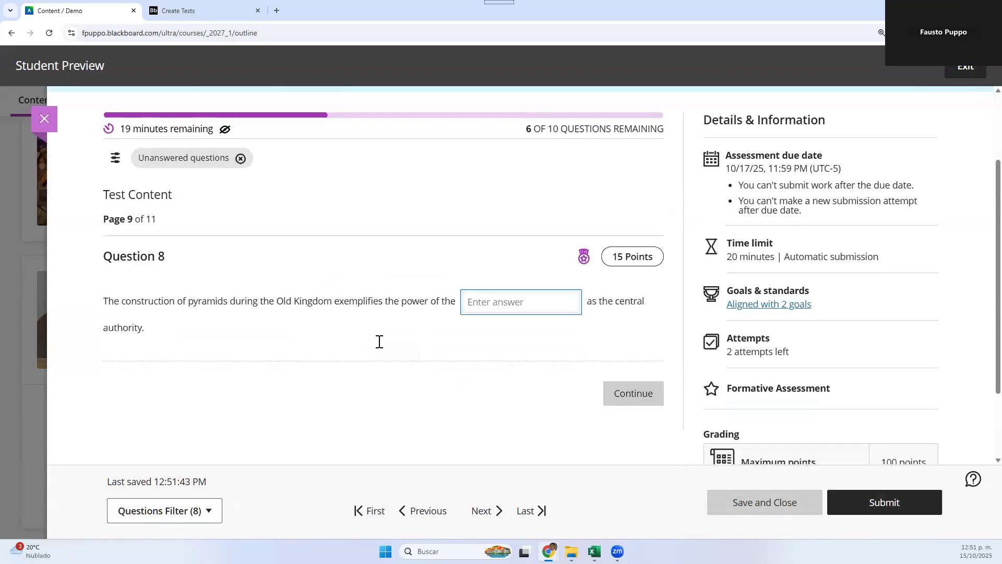
click(617, 395)
Try clearing the selection in Question 9, answer it with False, and continue to Question 10.
scroll(447, 425, down, 2)
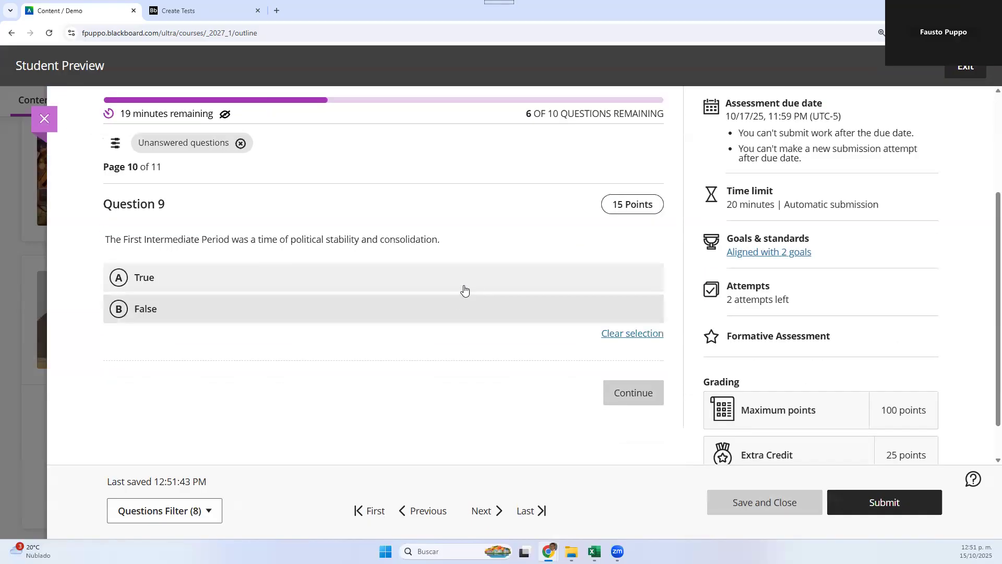
click(640, 337)
click(497, 314)
click(642, 401)
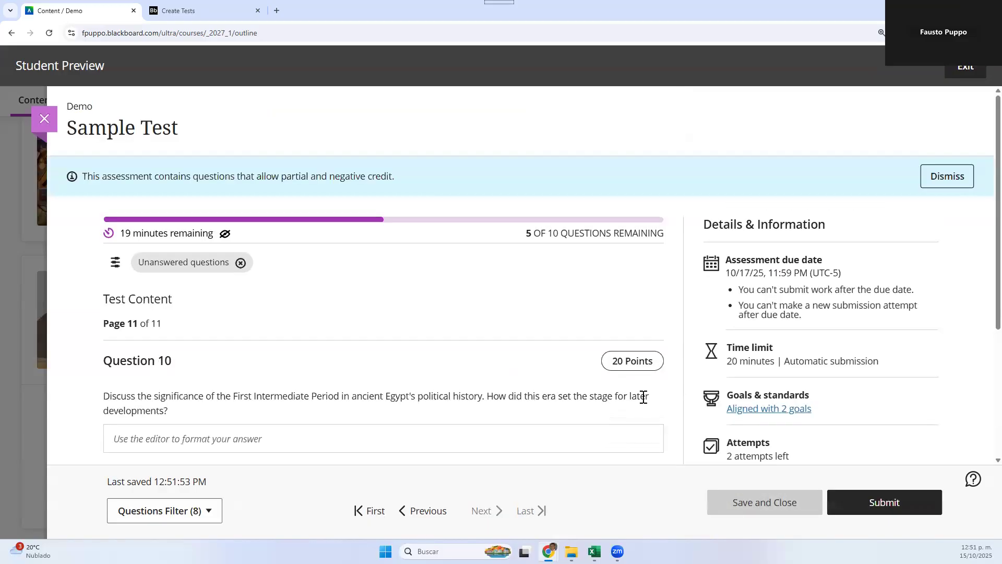
Enter "Sample answer..." for essay Question 10 and submit the test with the skipped questions unanswered.
scroll(472, 357, down, 4)
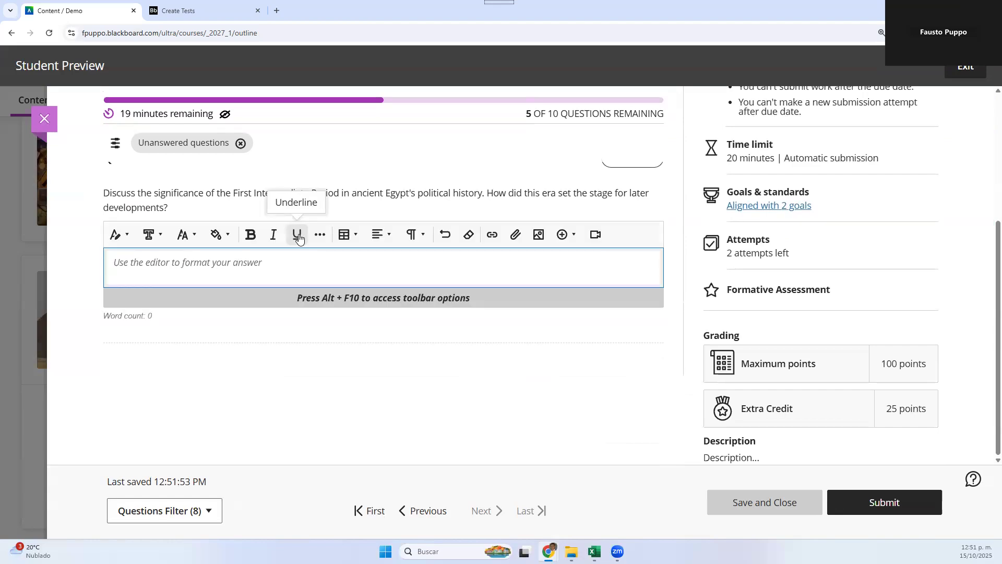
text(Sample )
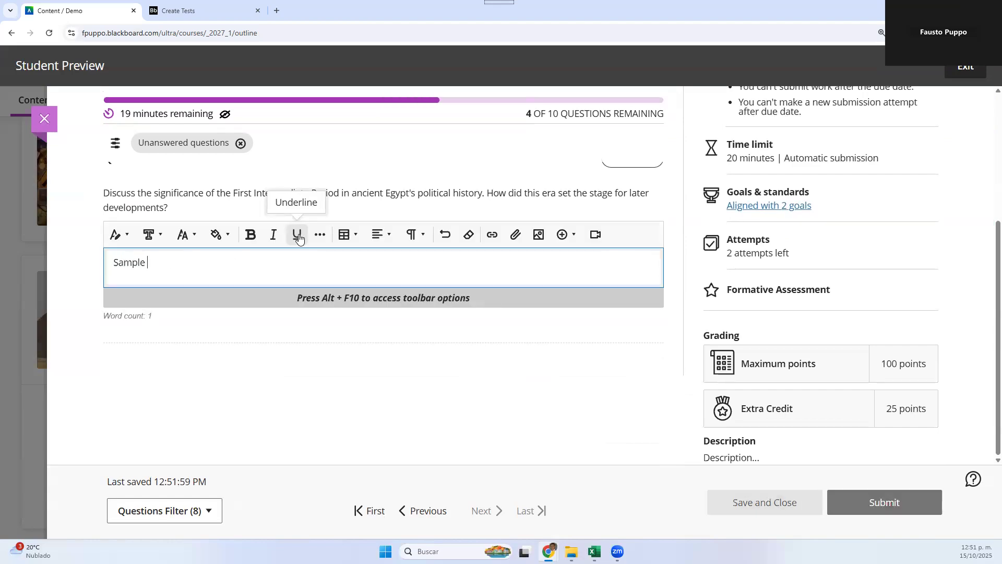
text(answer...)
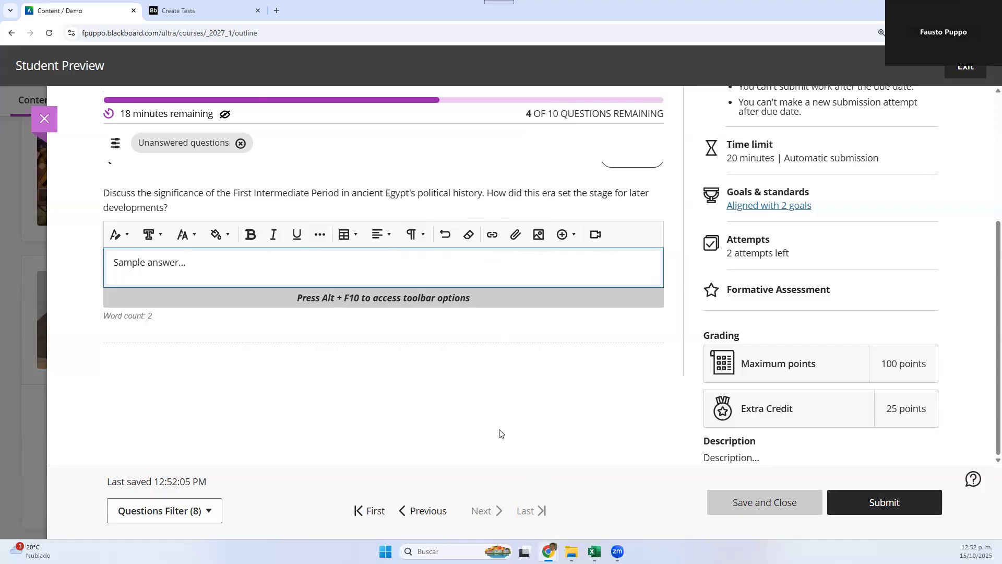
click(900, 502)
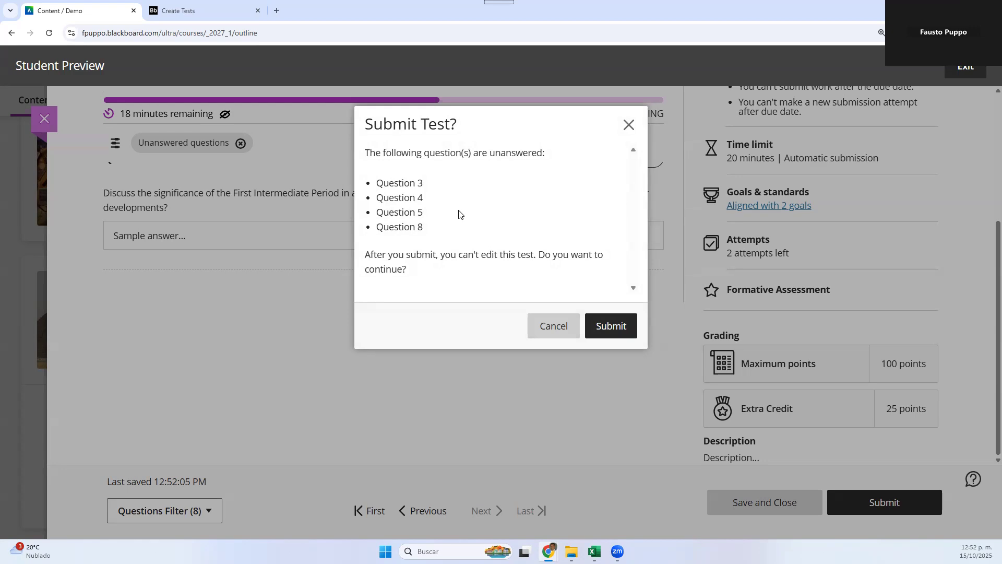
click(612, 327)
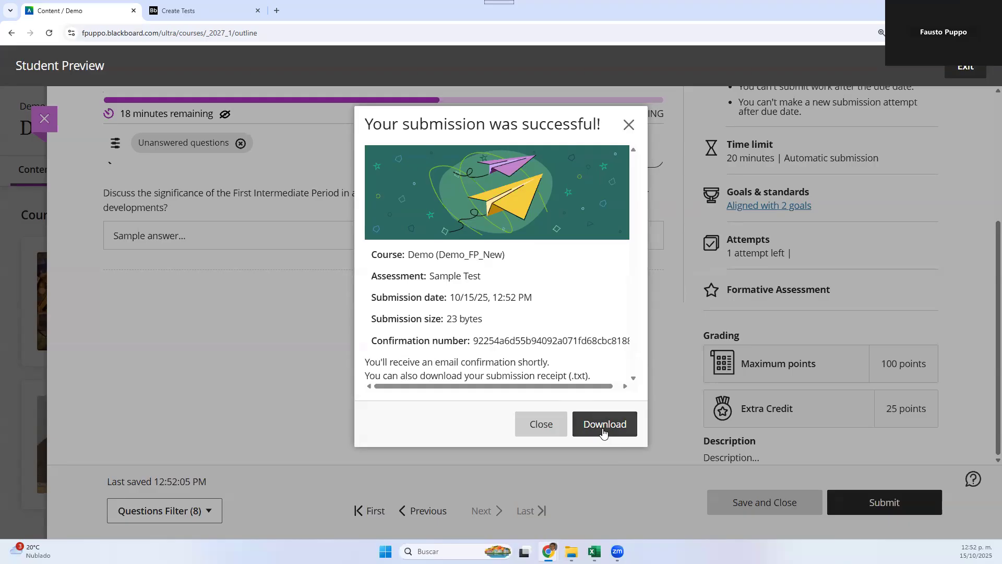
Highlight the confirmation number in the submission receipt, and close the receipt to examine the test's Assessment Results availability.
double_click(518, 337)
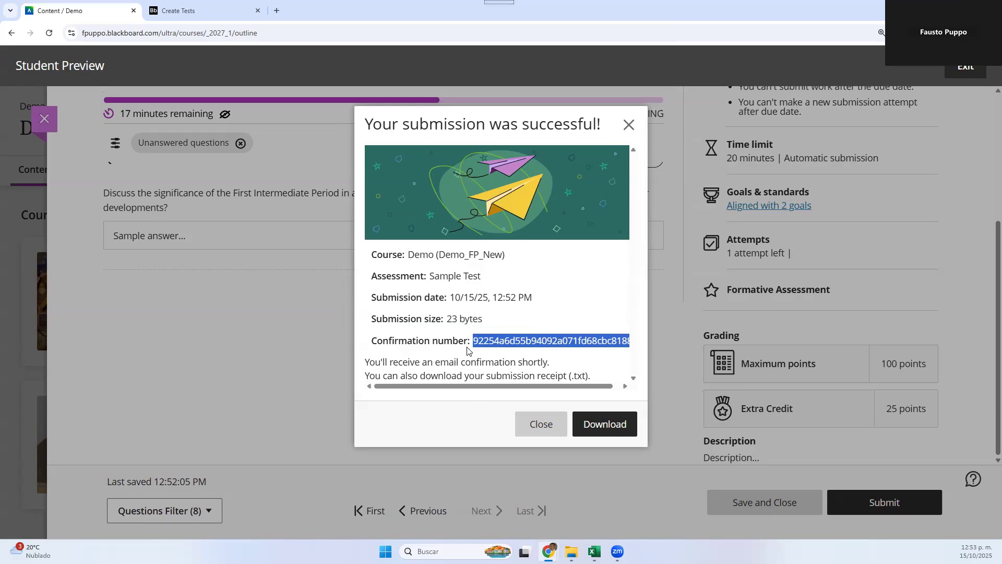
click(541, 425)
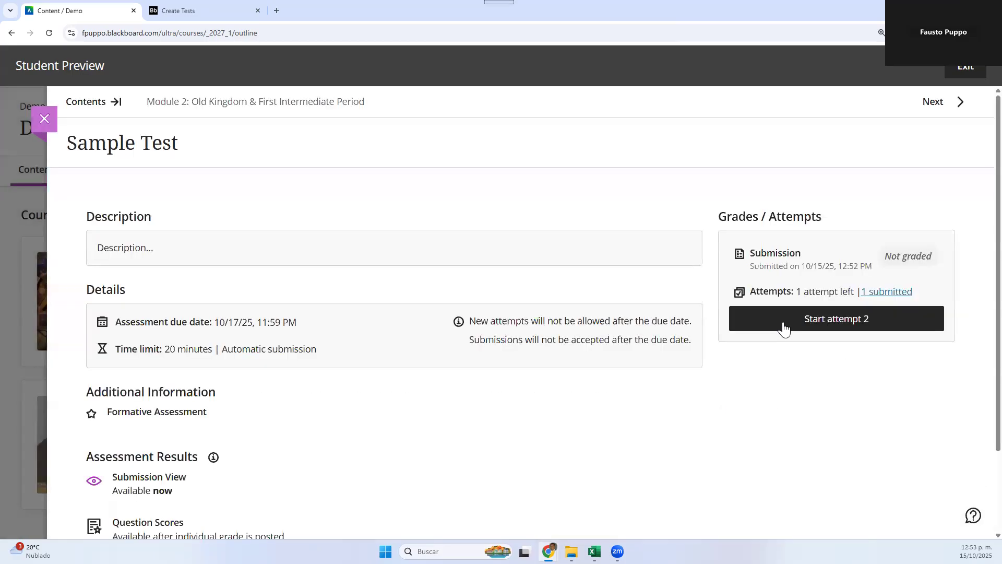
scroll(783, 326, down, 2)
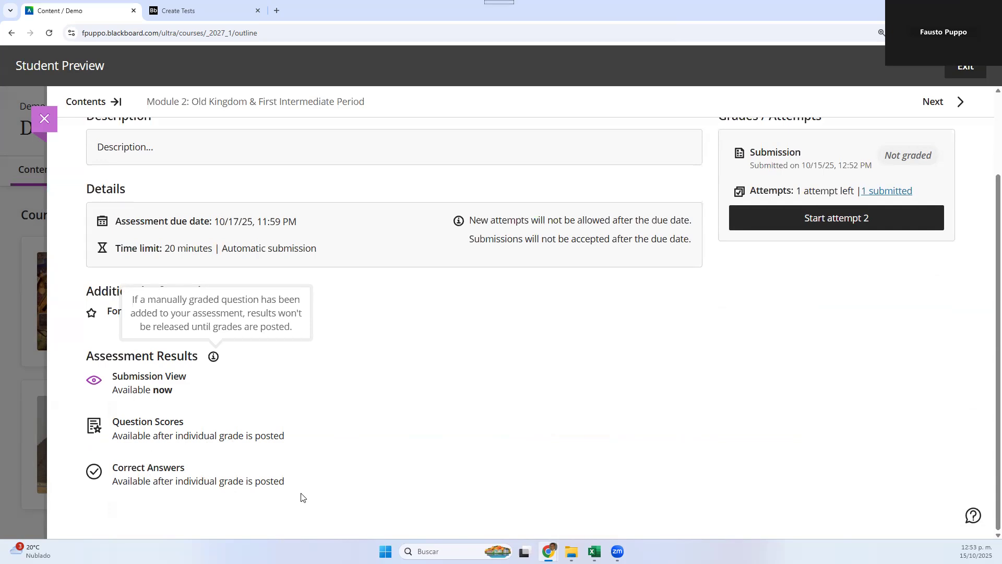
Exit the student preview, saving the preview user, and reload the course content page.
scroll(315, 479, up, 2)
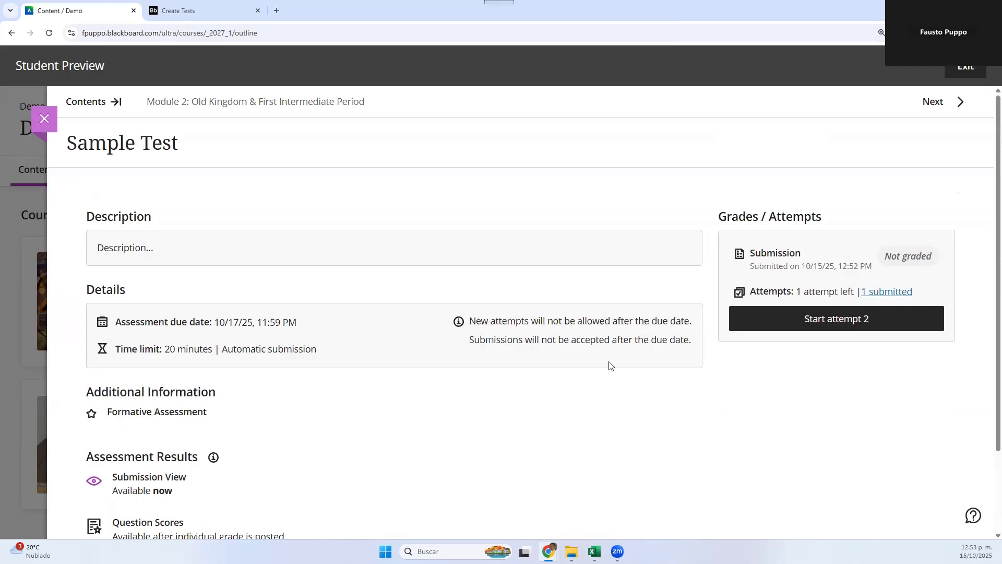
click(964, 70)
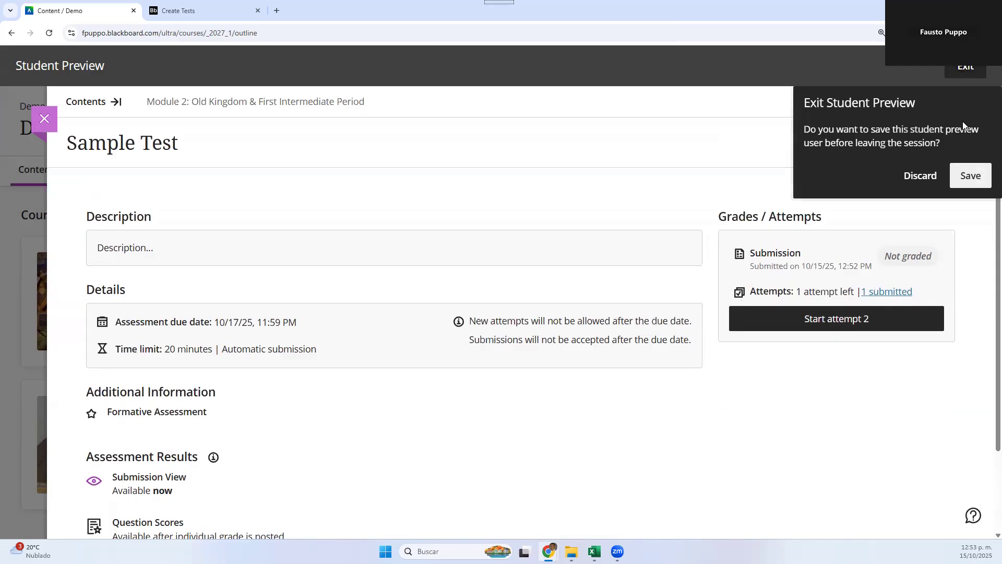
click(966, 176)
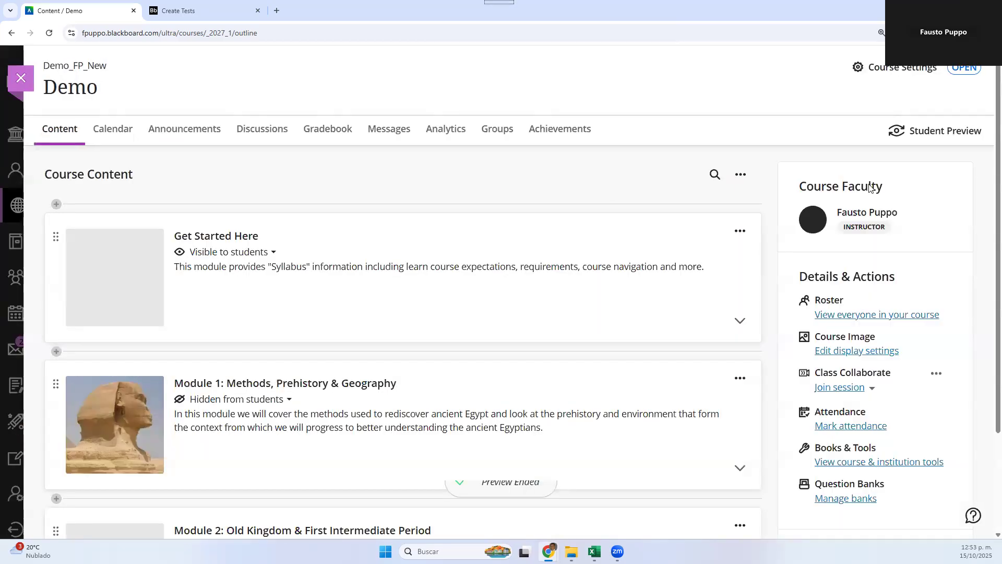
scroll(311, 436, down, 2)
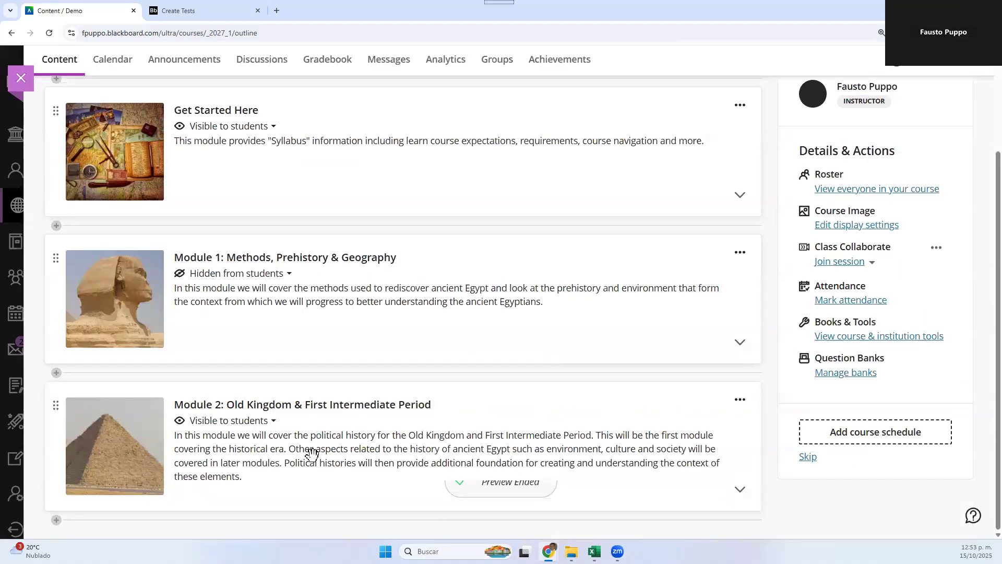
scroll(218, 313, up, 3)
click(49, 34)
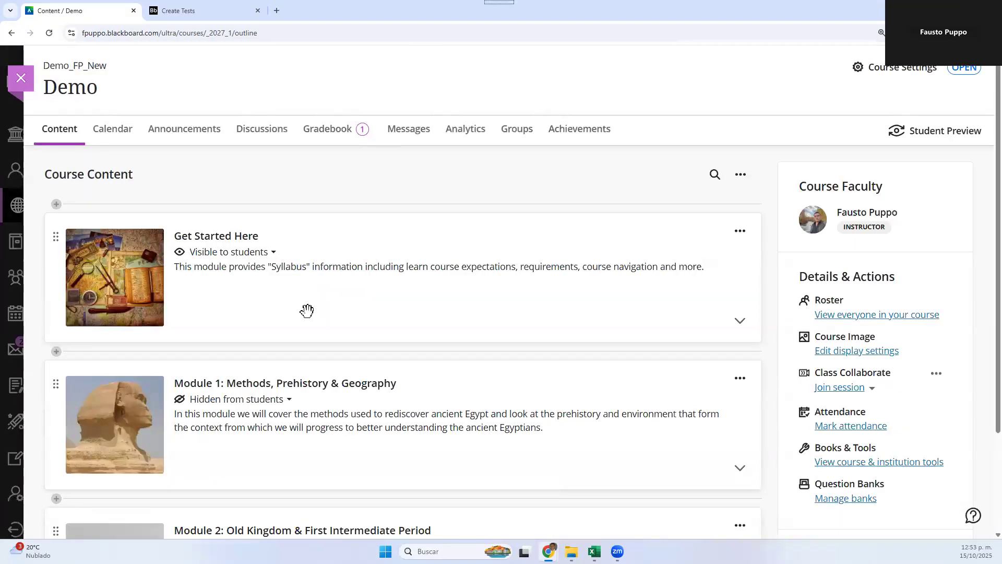
scroll(281, 454, down, 2)
scroll(350, 177, up, 2)
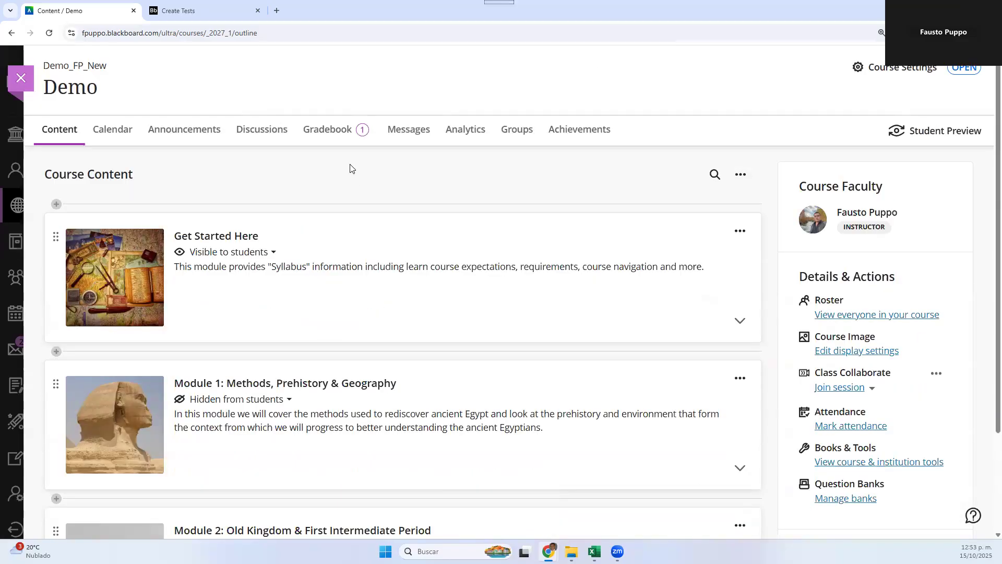
Open the Gradebook overview and start grading the ungraded Sample Test submission.
click(321, 135)
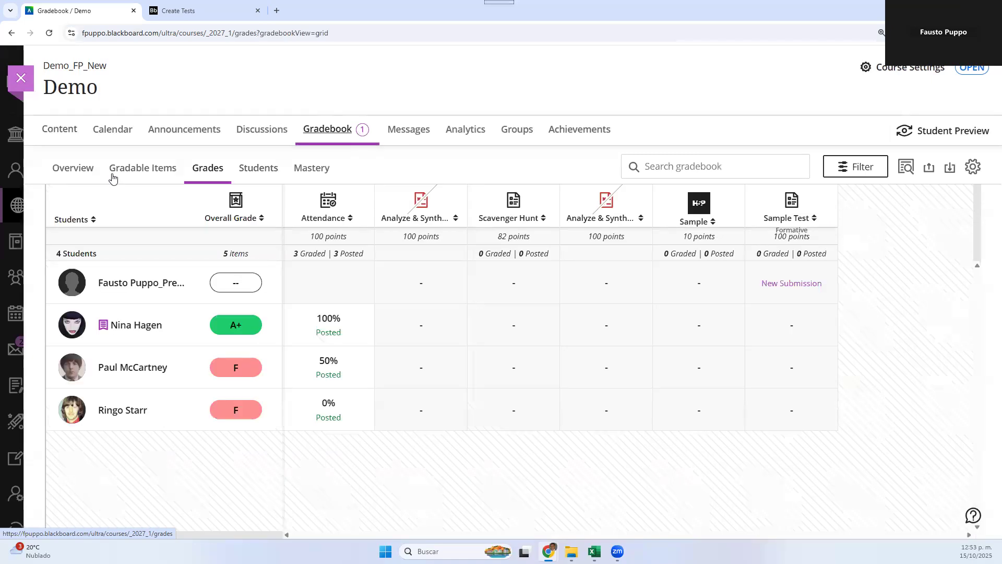
click(54, 167)
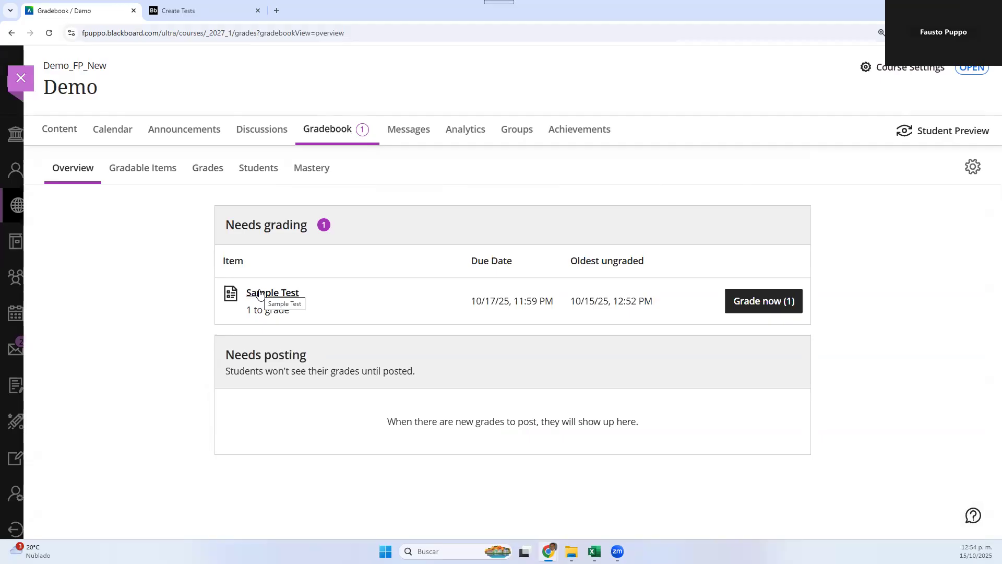
click(789, 303)
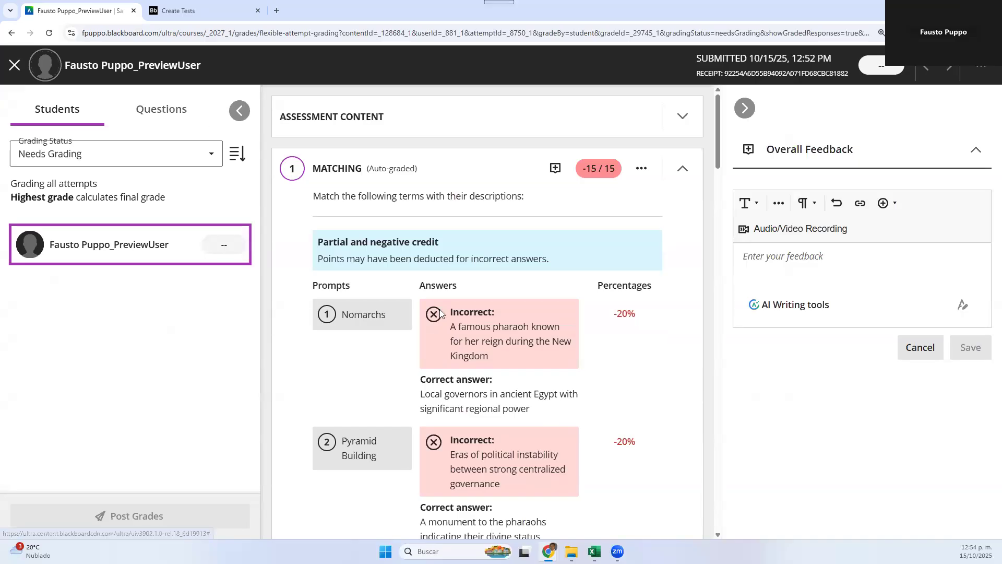
Award 10 points to the essay answer in Question 10 and expand its example of a correct response.
scroll(441, 310, down, 4)
scroll(441, 310, down, 10)
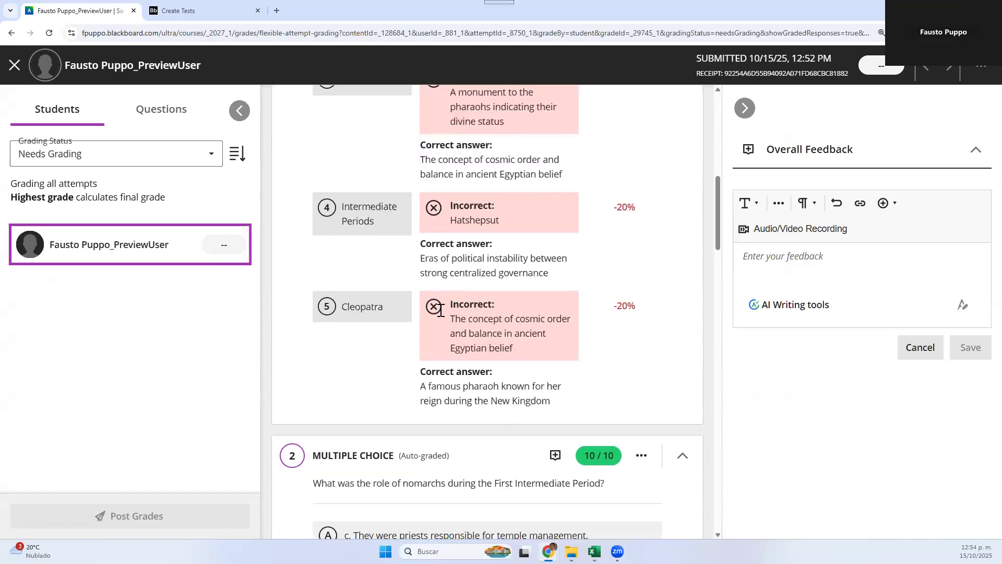
scroll(440, 309, down, 11)
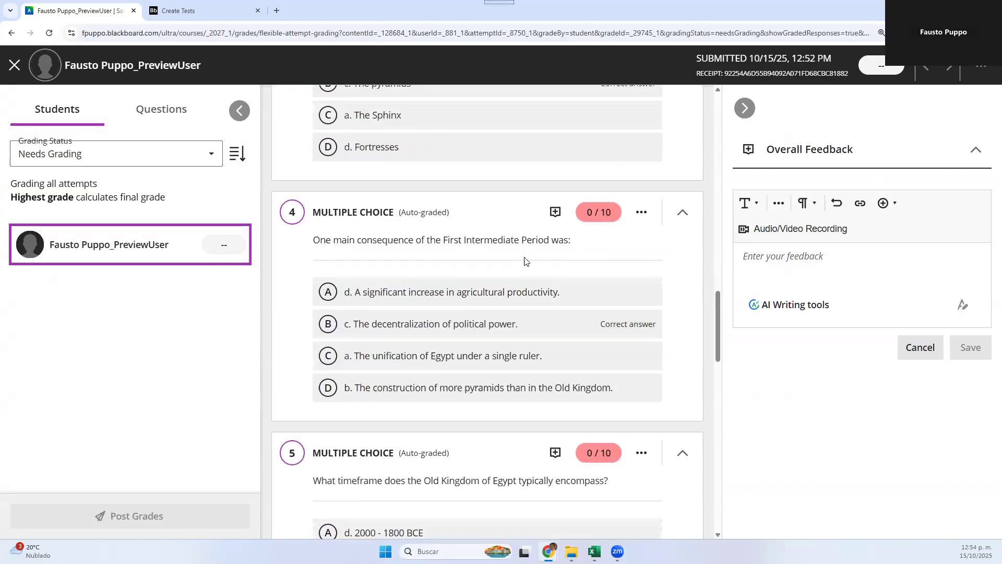
scroll(553, 245, down, 3)
scroll(550, 273, down, 12)
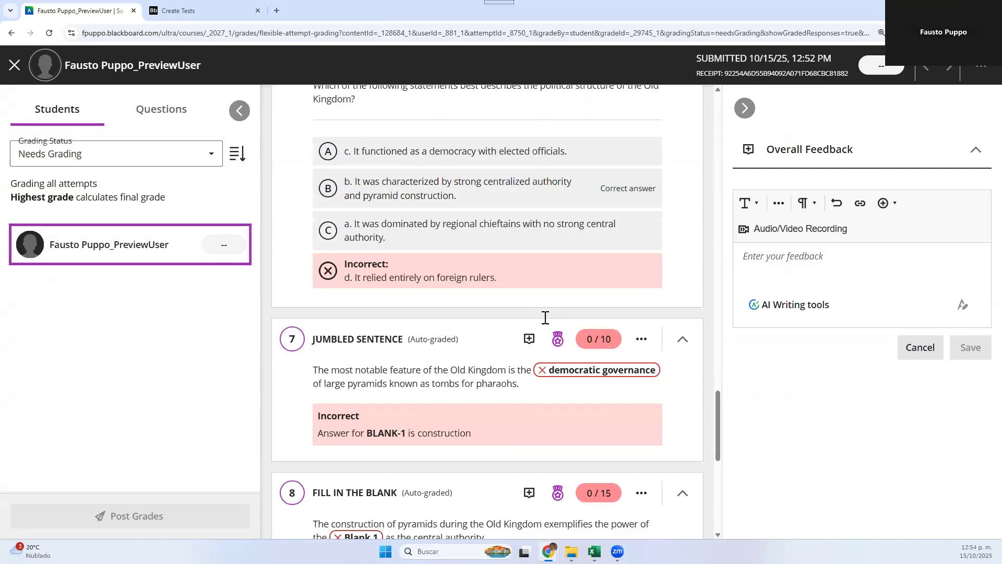
scroll(545, 320, down, 4)
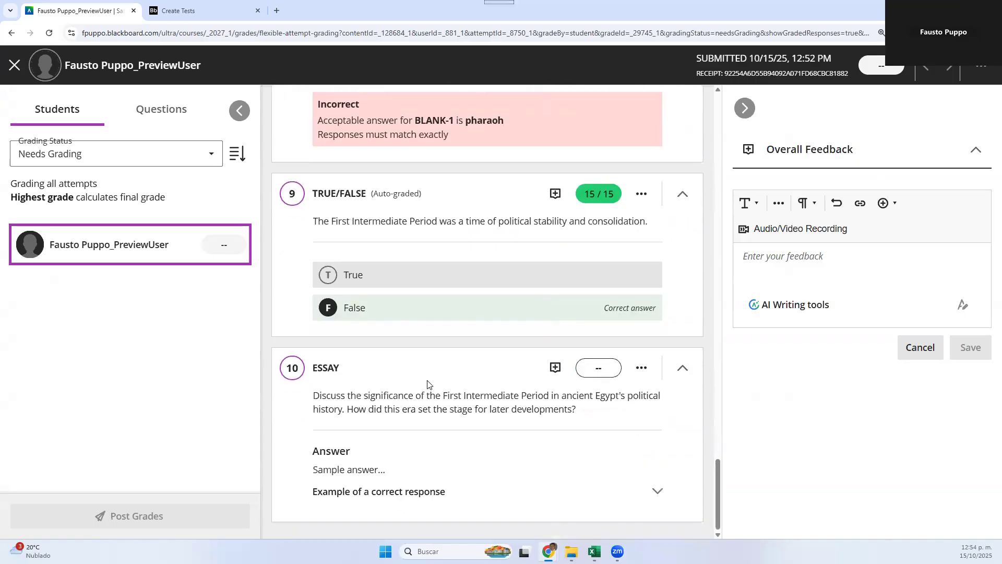
click(599, 370)
text(10)
click(587, 483)
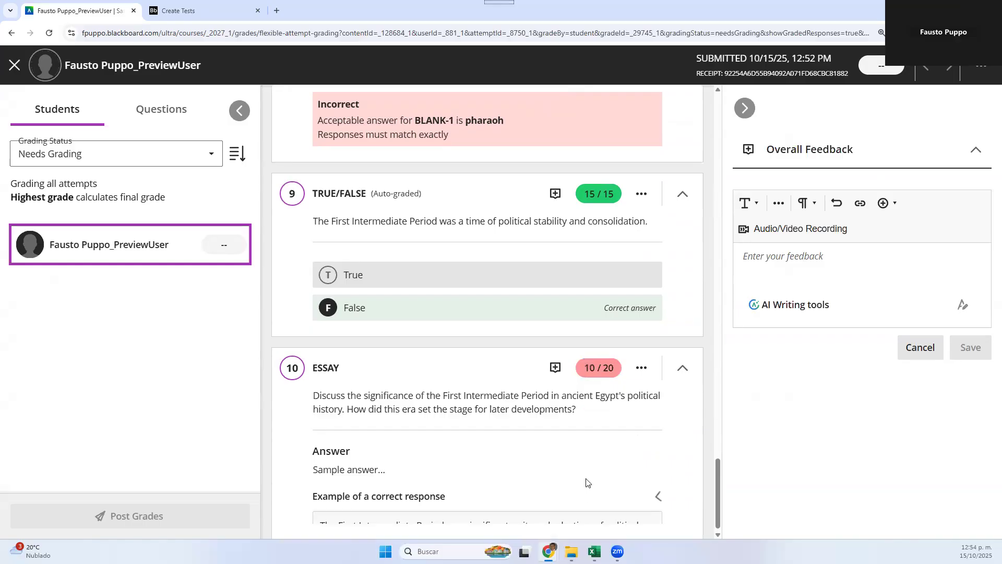
Add the question-level comment "Feedback..." to essay Question 10 and save it.
scroll(481, 411, up, 10)
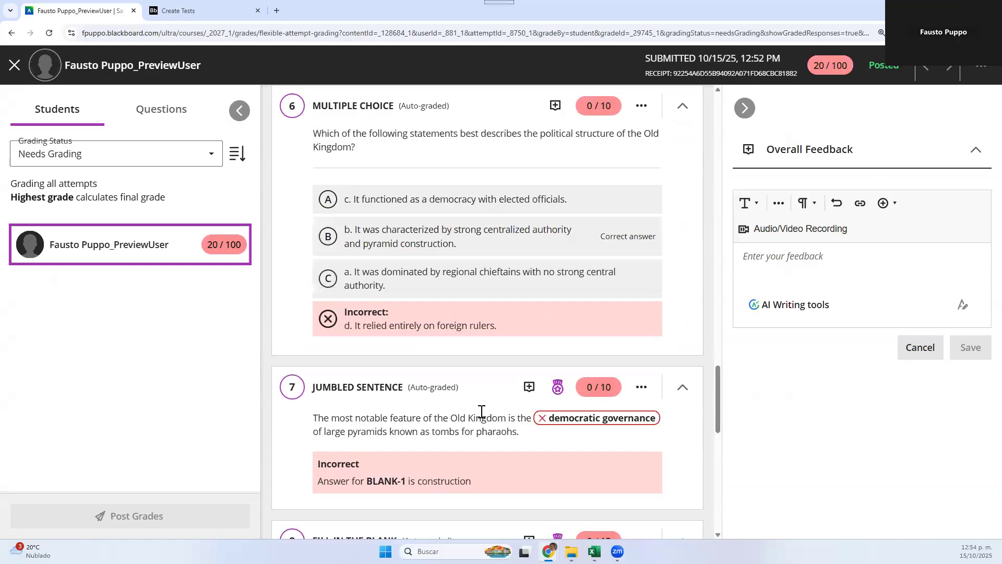
scroll(481, 413, up, 10)
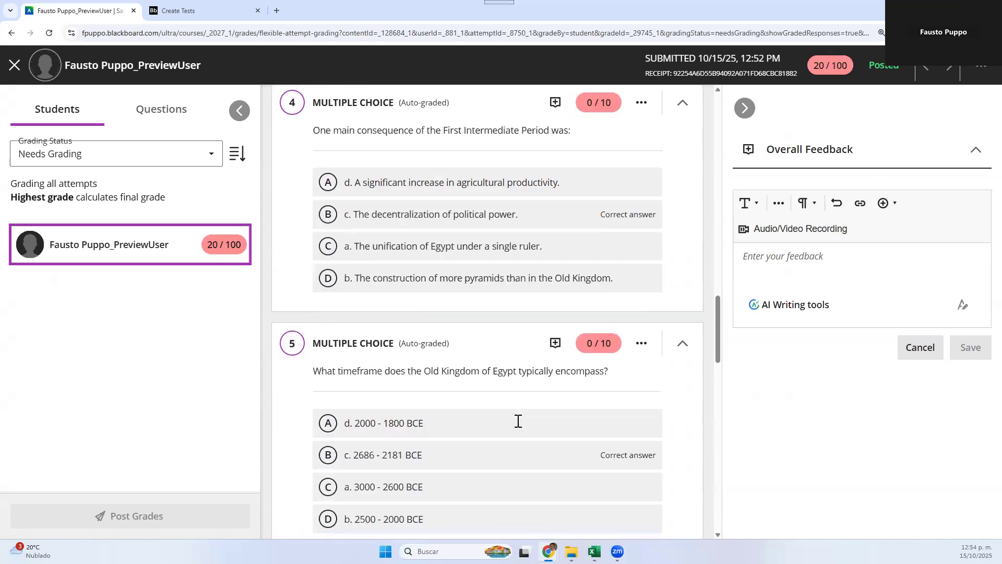
scroll(532, 494, down, 4)
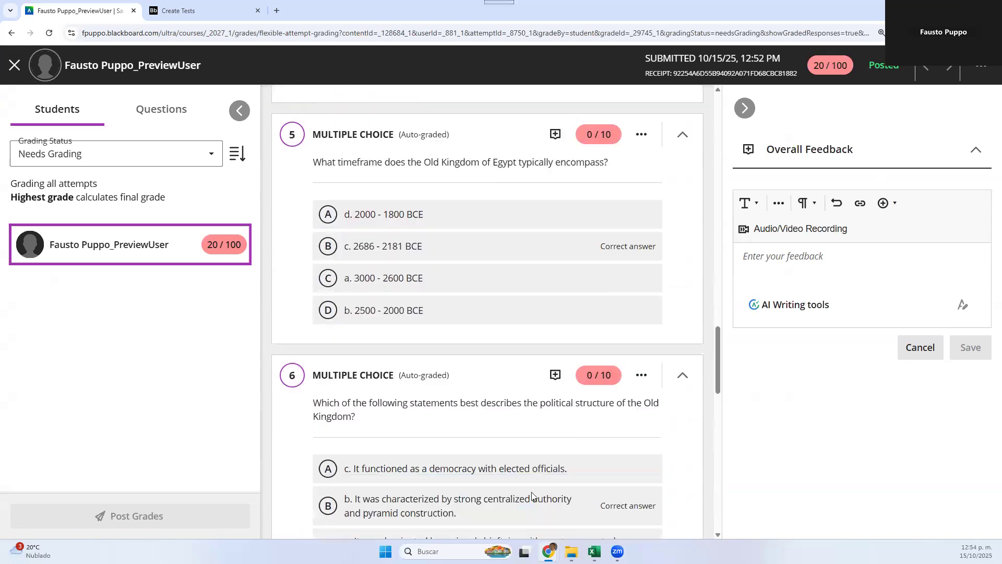
scroll(531, 492, down, 20)
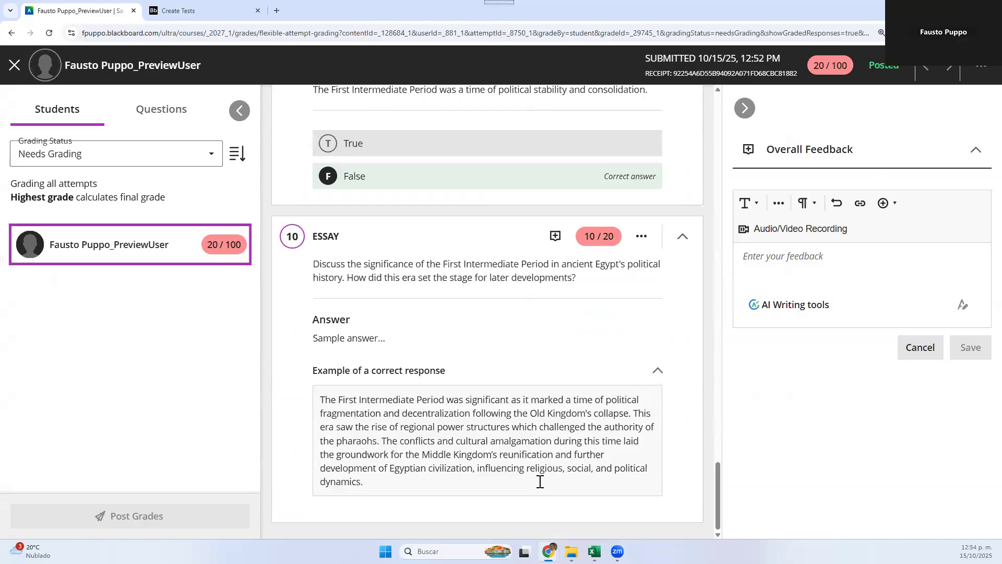
scroll(591, 413, up, 3)
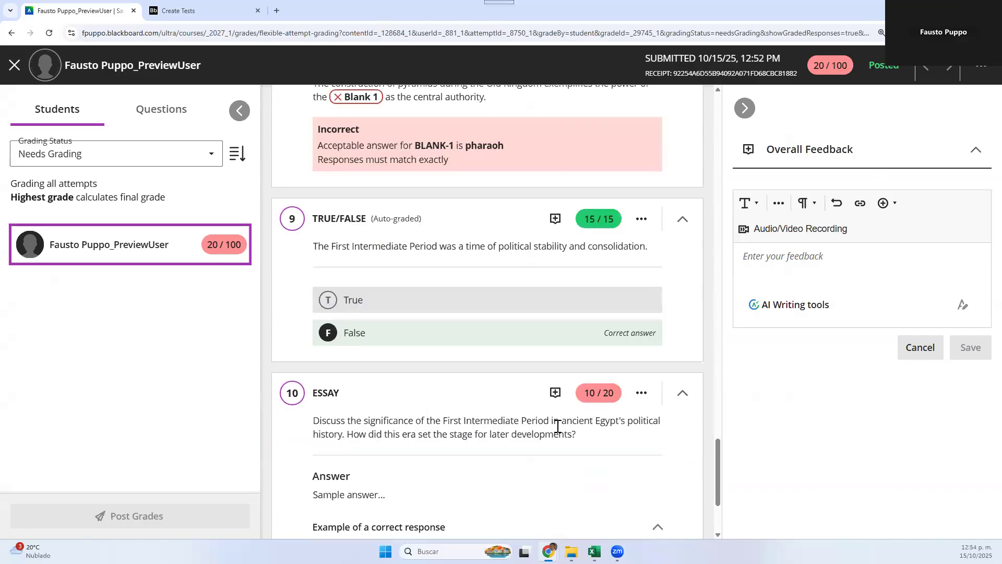
click(553, 397)
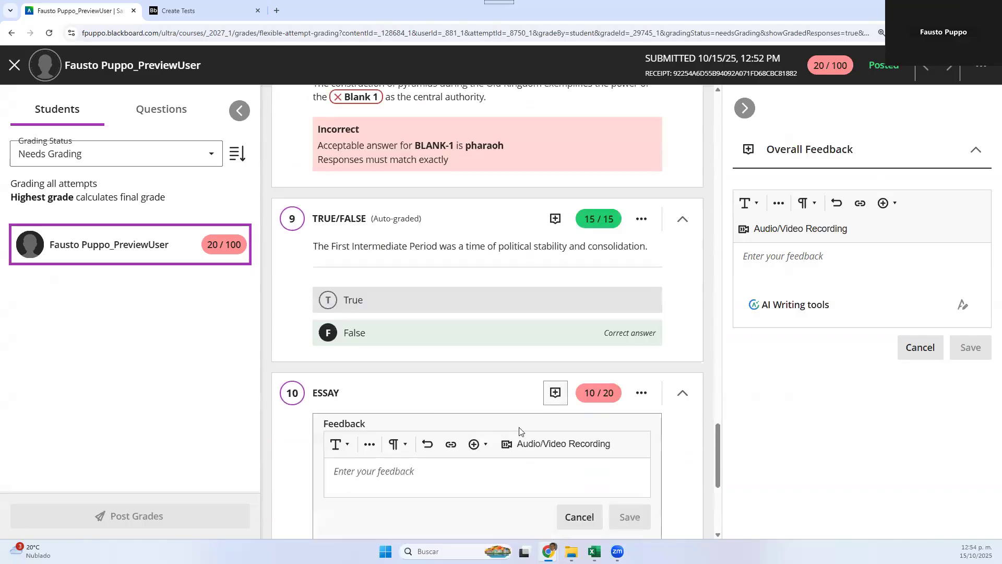
click(497, 467)
text(Feed)
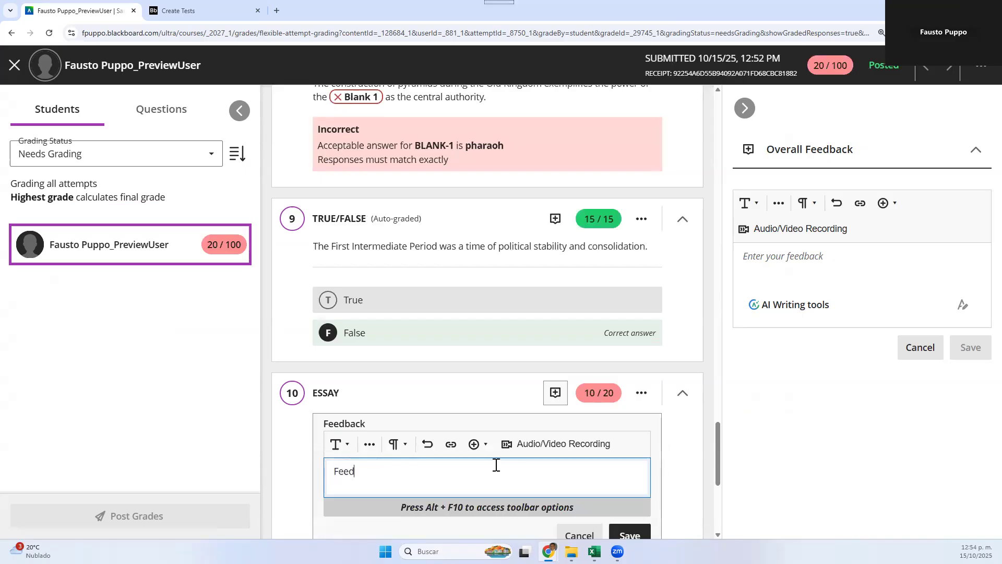
text(back...)
click(307, 443)
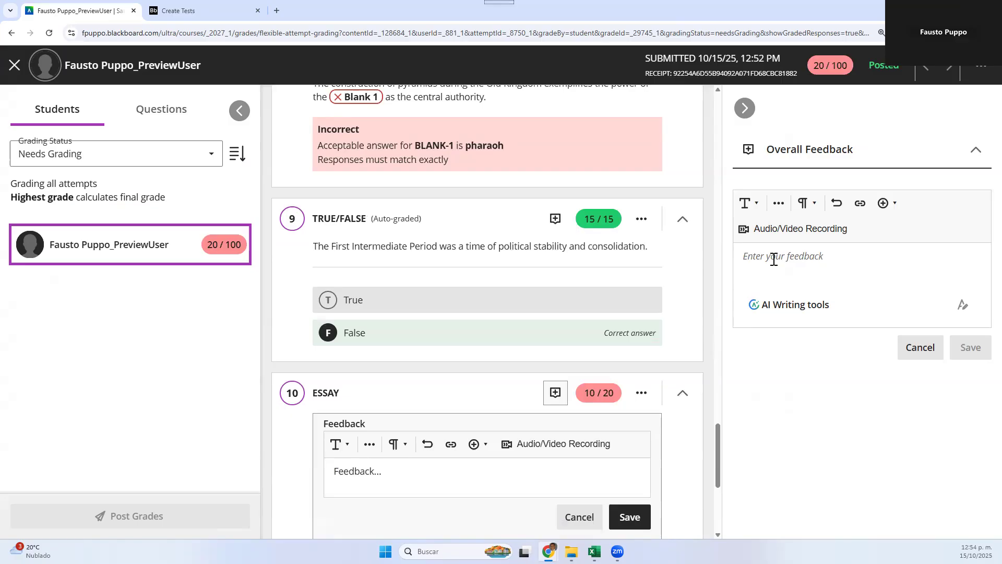
scroll(652, 334, down, 3)
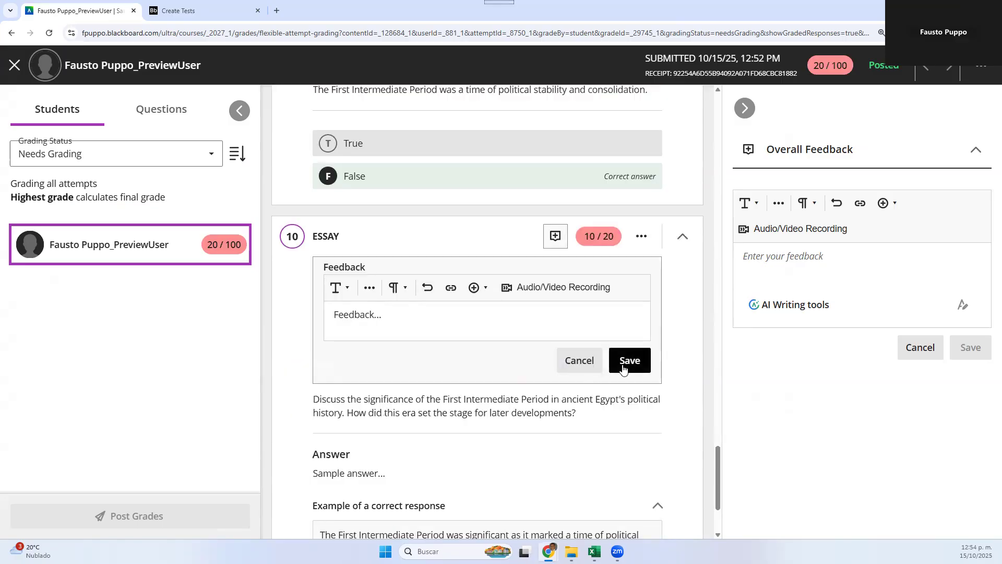
click(623, 368)
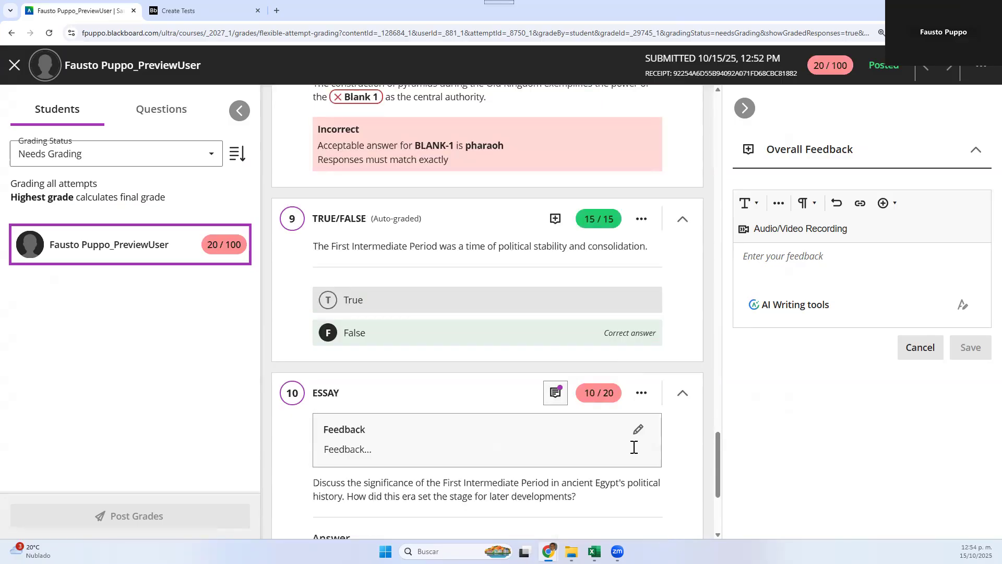
Edit multiple-choice Question 6 to give full credit to everyone, save it, and update and regrade the question.
scroll(633, 418, up, 9)
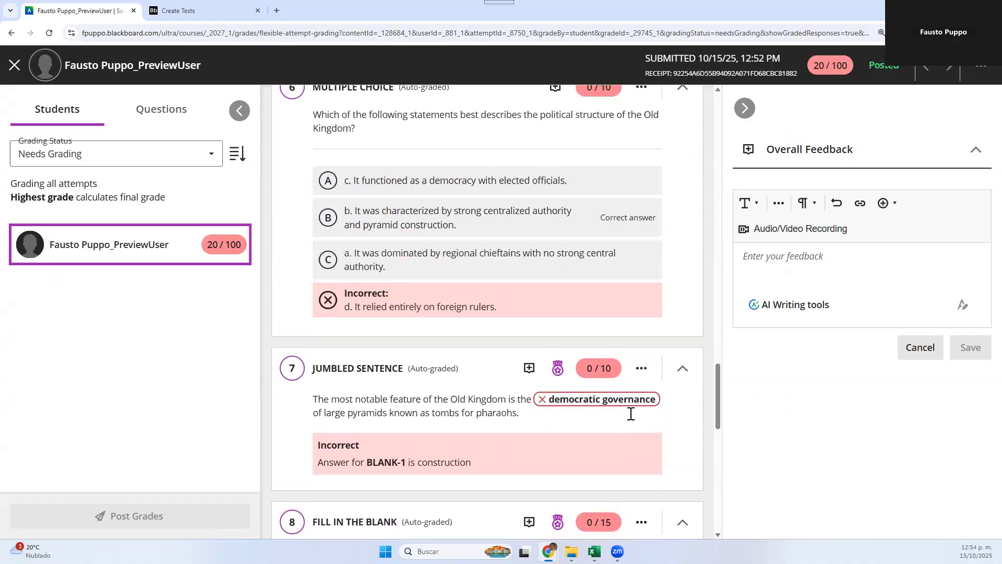
scroll(631, 414, up, 7)
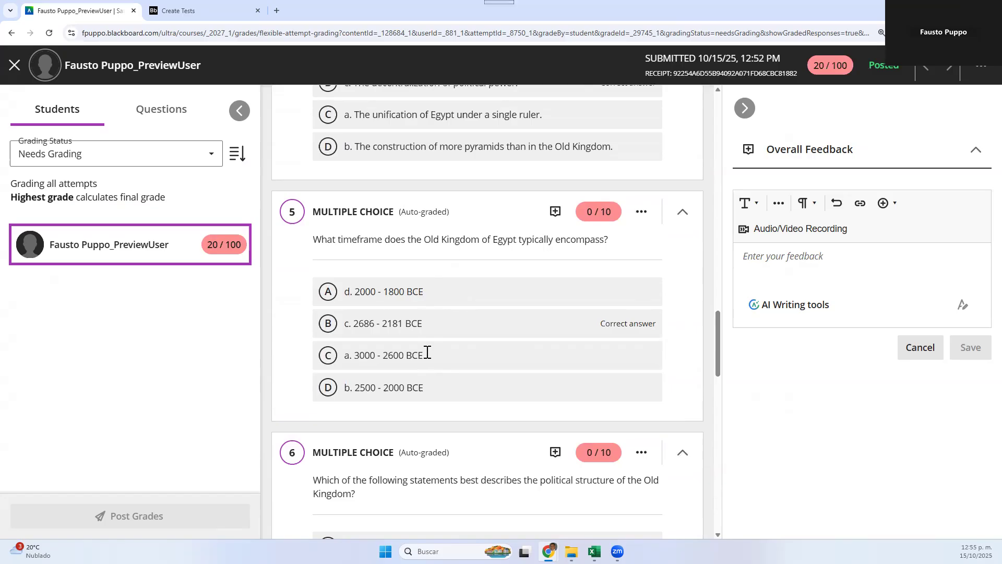
scroll(426, 352, down, 2)
scroll(426, 352, down, 1)
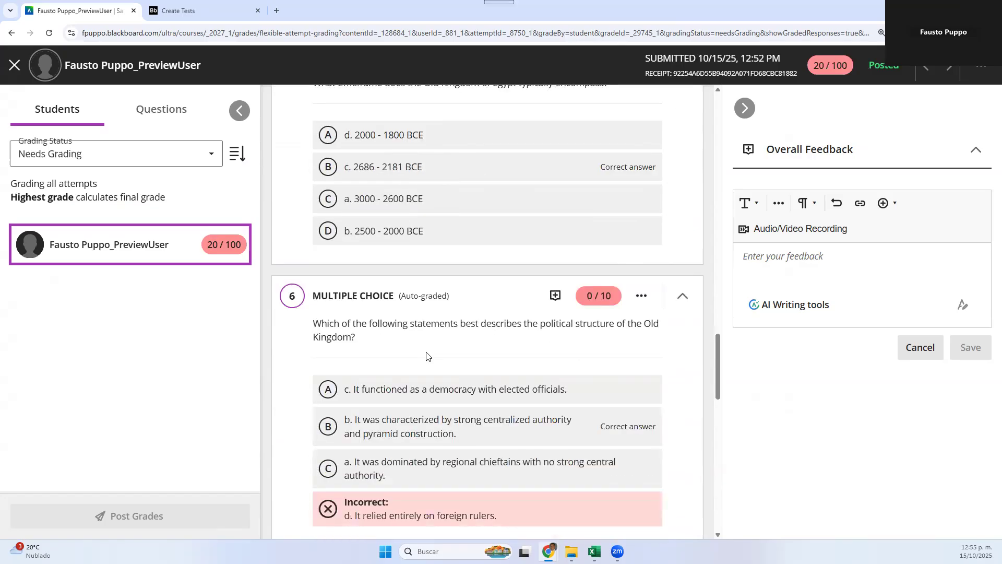
click(646, 301)
click(646, 332)
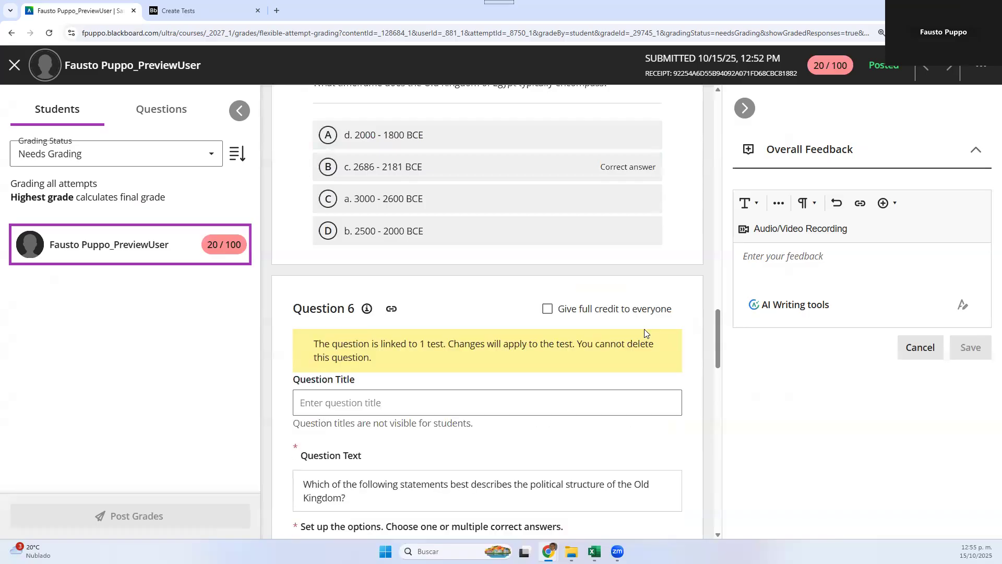
scroll(546, 391, down, 3)
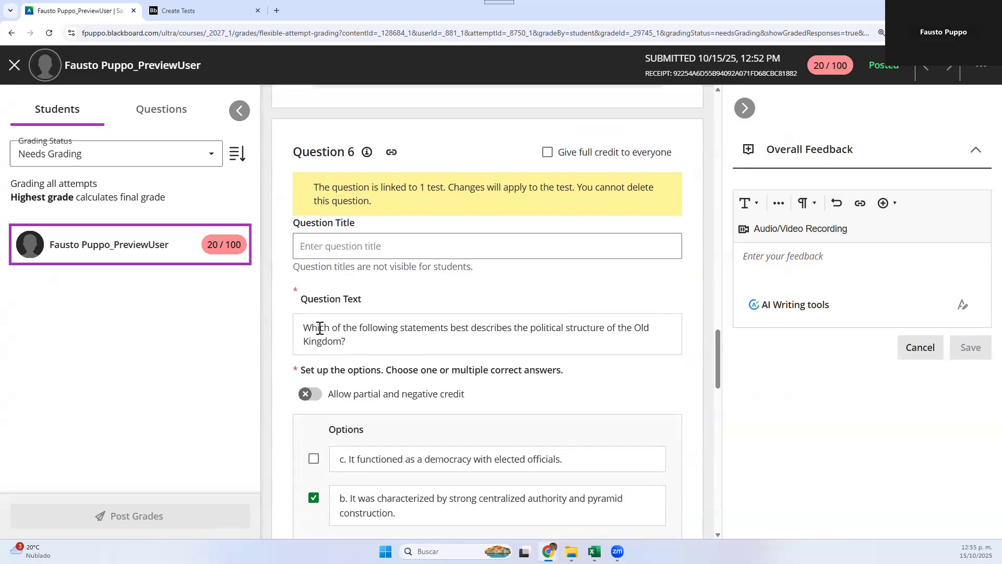
click(547, 153)
scroll(506, 313, down, 1)
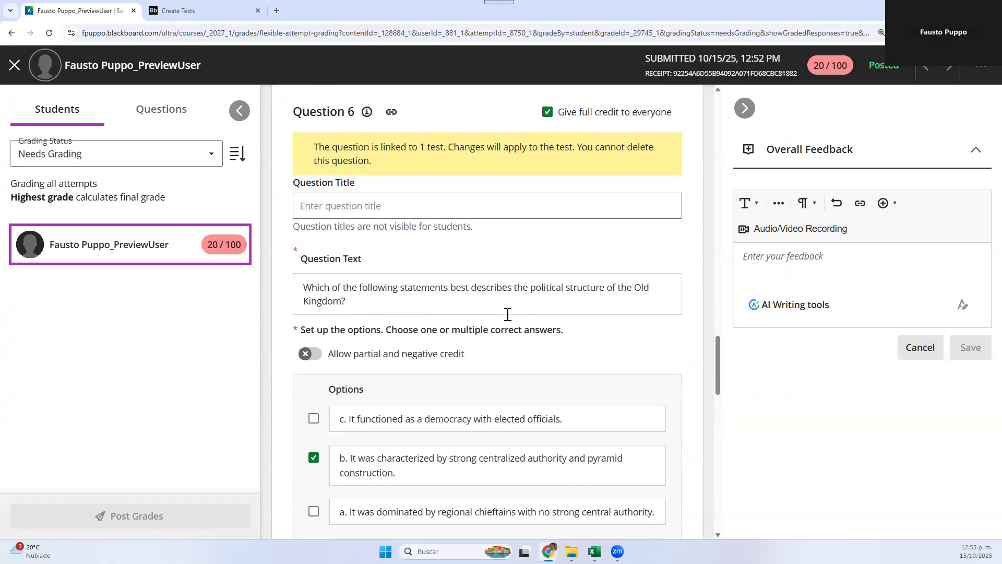
scroll(505, 326, down, 4)
click(672, 440)
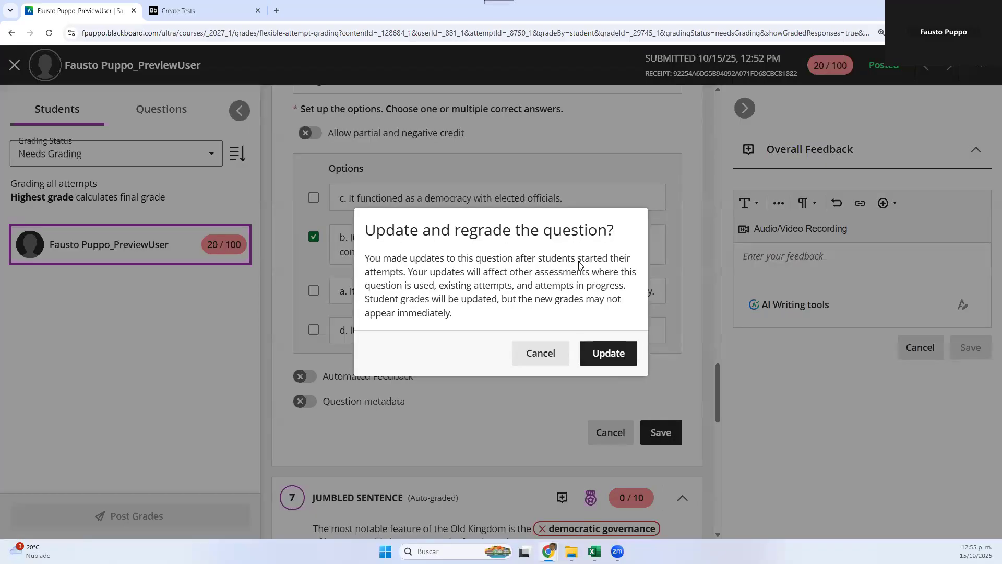
click(598, 352)
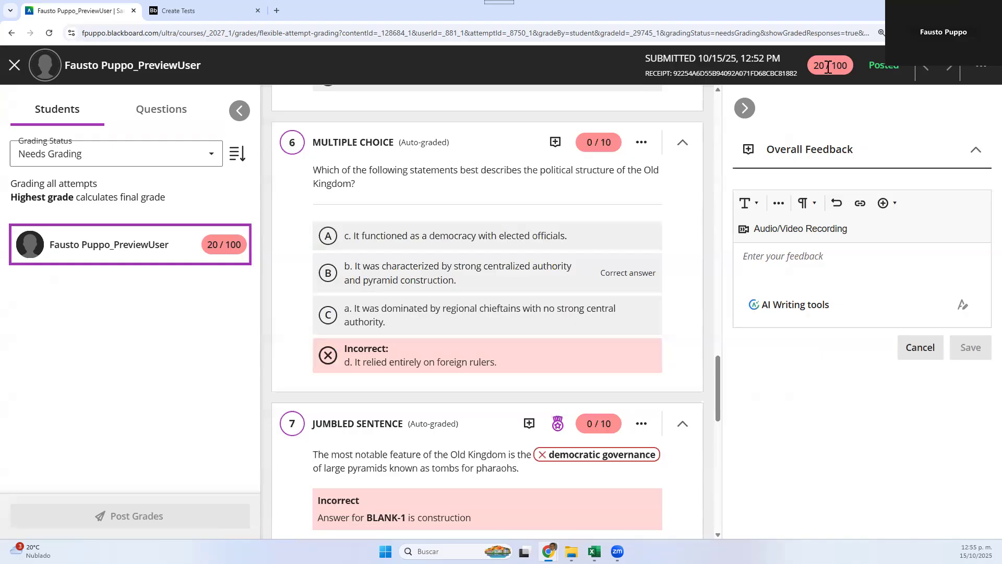
Highlight the submission's receipt number and examine the additional actions available for the attempt.
double_click(761, 73)
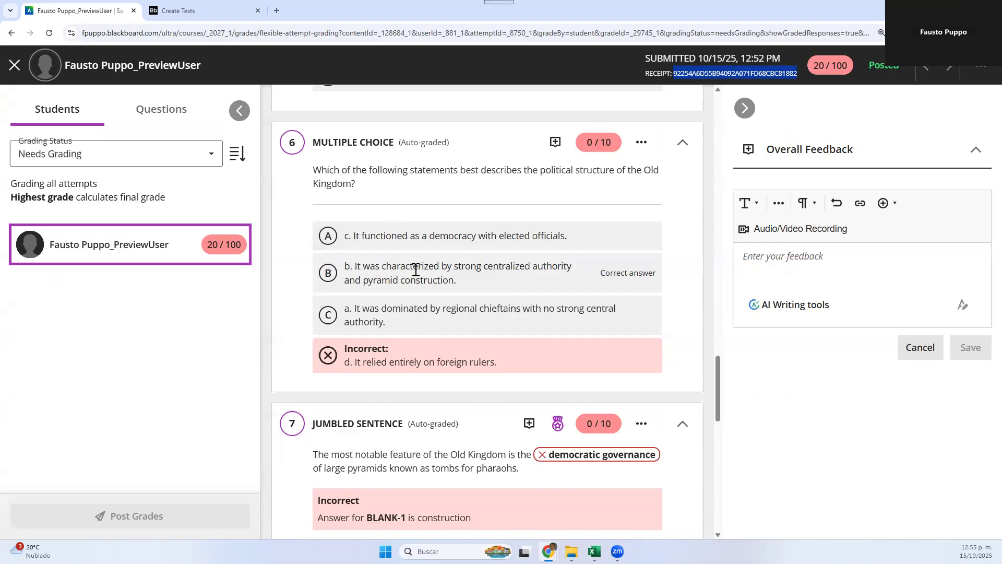
click(983, 72)
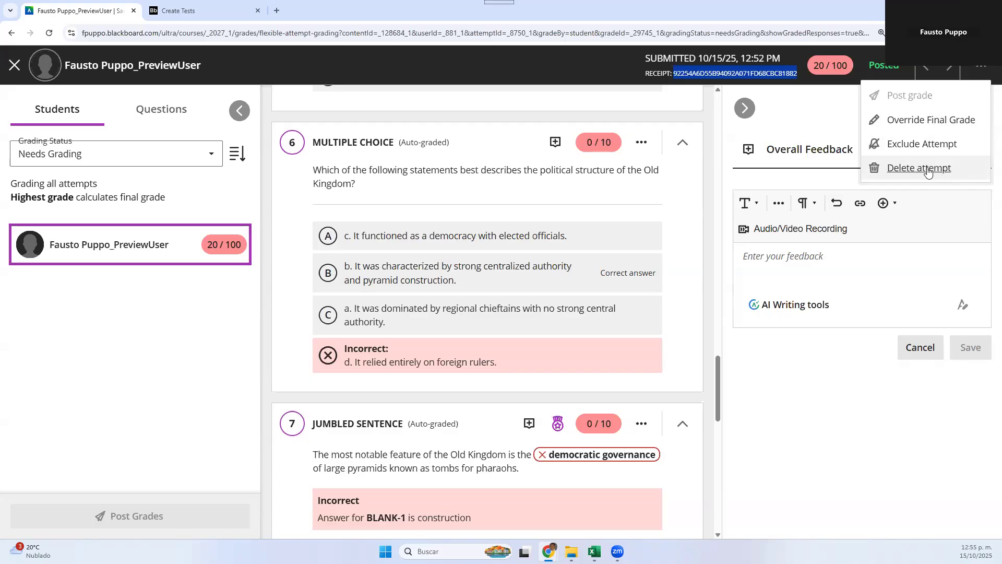
Switch the grading view to Questions, show all grading statuses, and open the multiple-choice question about the Old Kingdom of Egypt's timeframe.
click(750, 256)
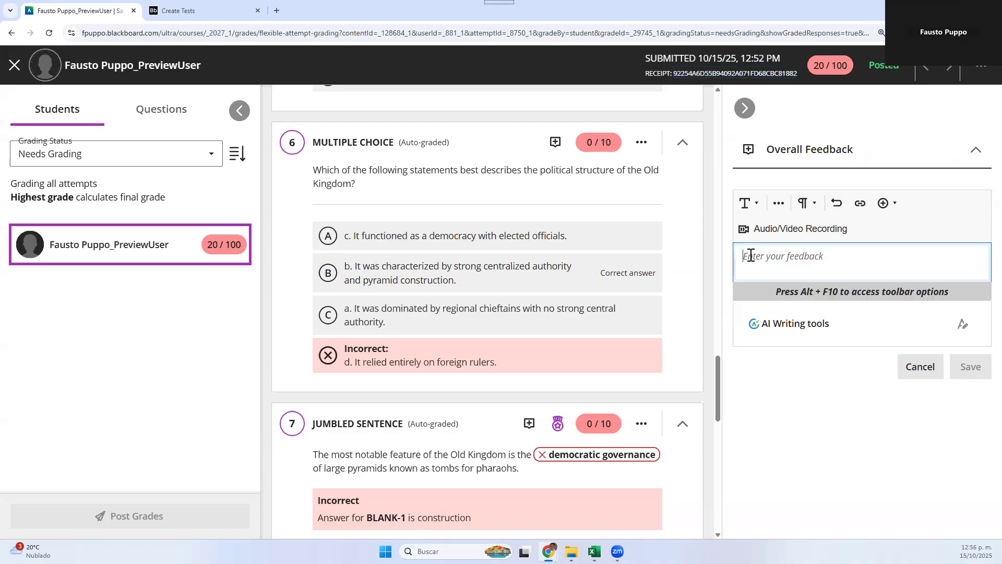
click(162, 110)
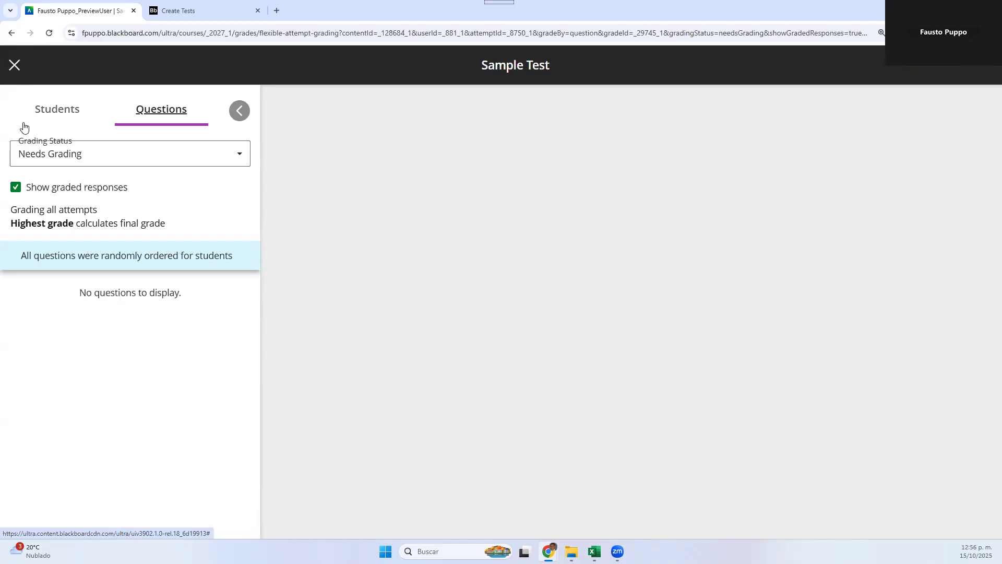
click(75, 115)
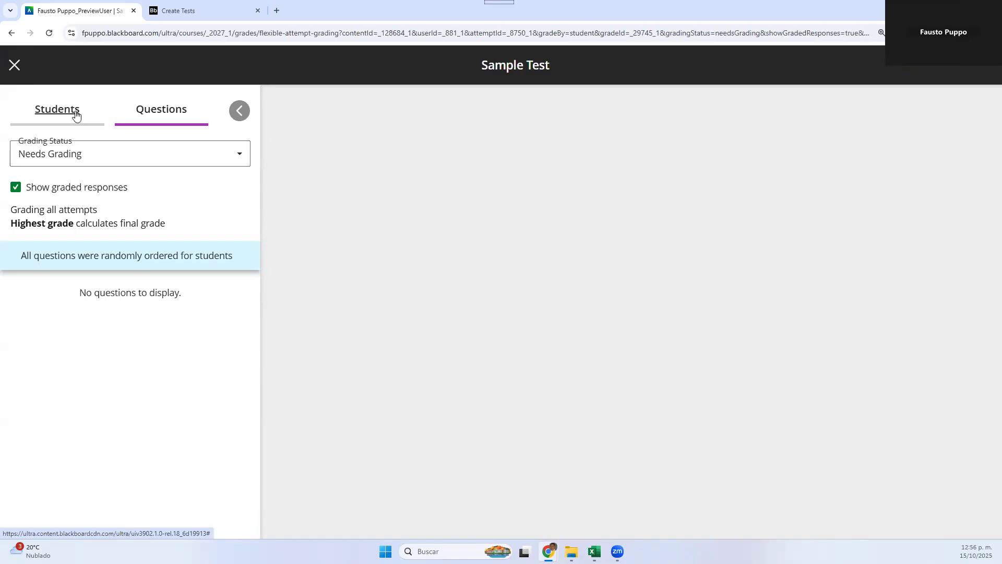
click(148, 113)
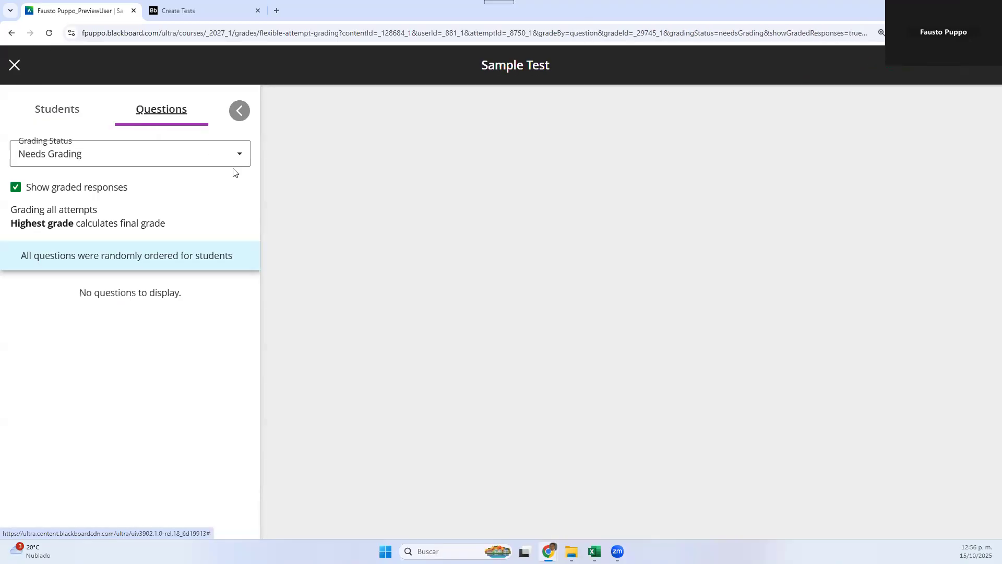
click(239, 154)
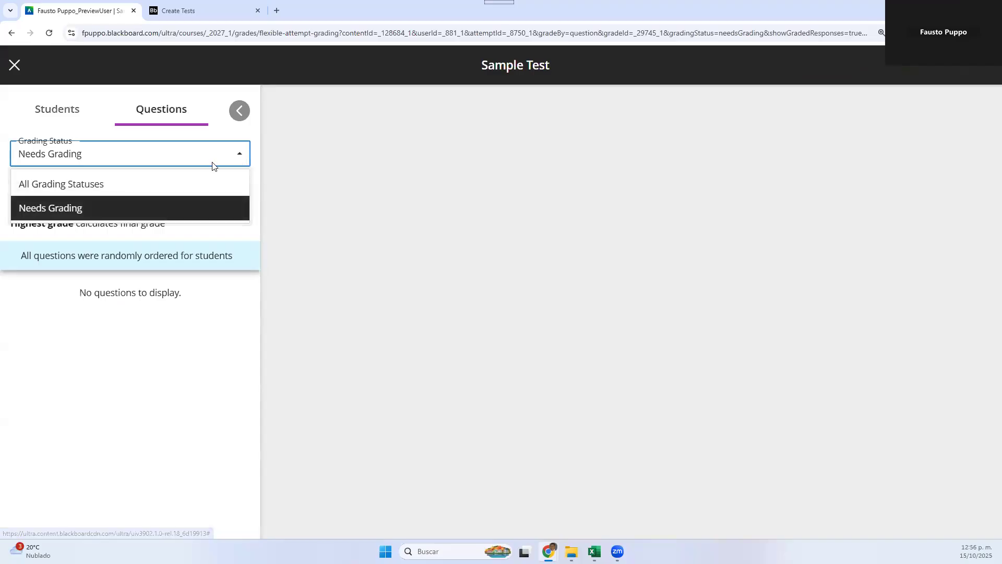
click(192, 184)
scroll(199, 394, down, 3)
scroll(157, 428, up, 3)
click(143, 392)
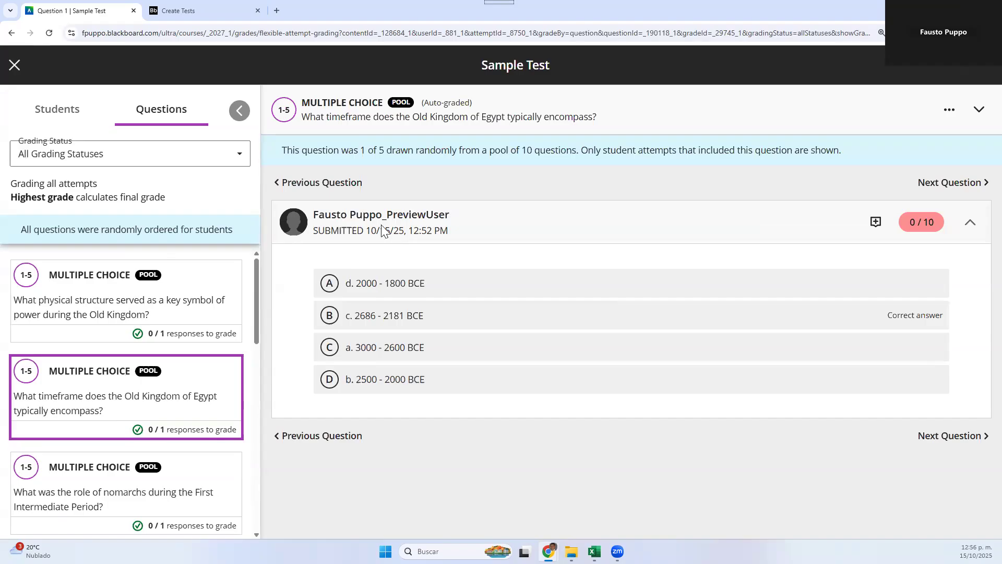
Filter the questions to Needs Grading, return to grading by student, and look over the attempt.
click(242, 154)
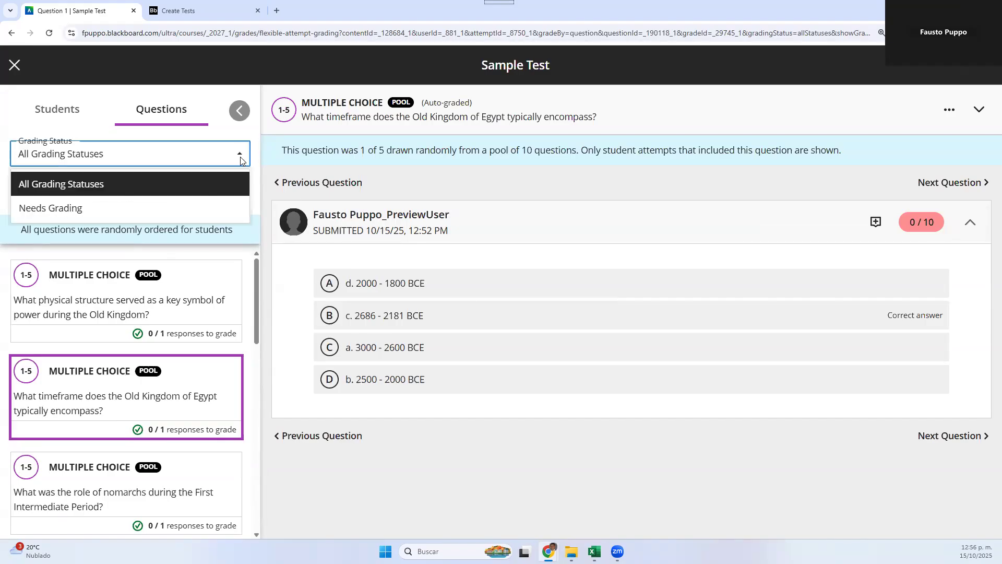
click(100, 205)
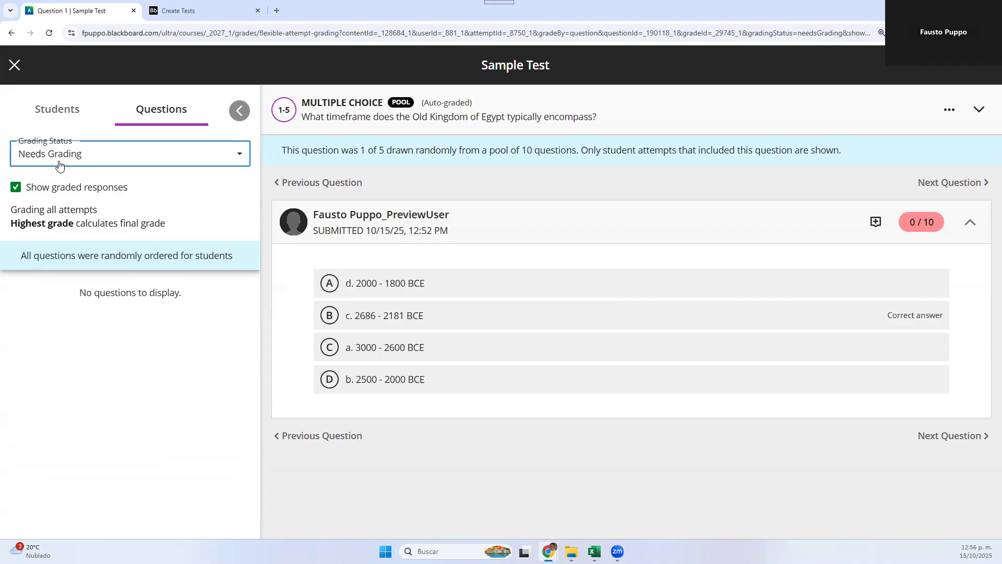
click(72, 112)
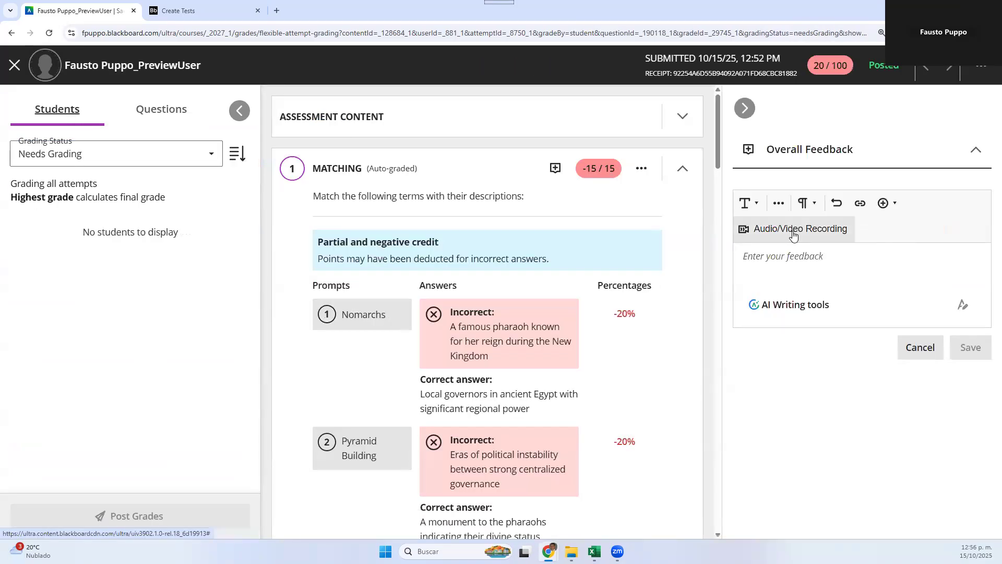
scroll(526, 326, down, 2)
scroll(527, 323, up, 3)
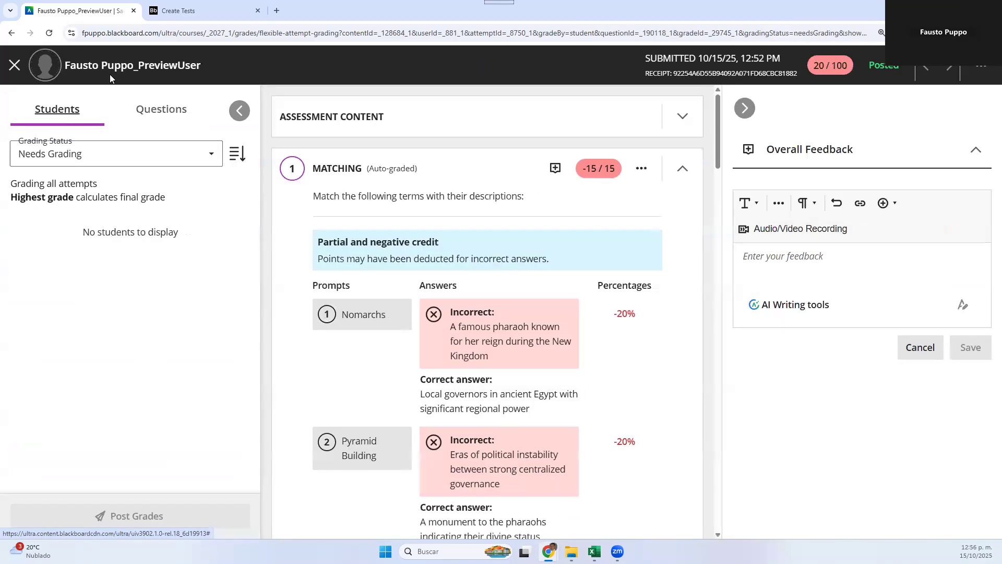
Leave the grading page and view the submissions list of the Sample Test in Module 2.
click(14, 64)
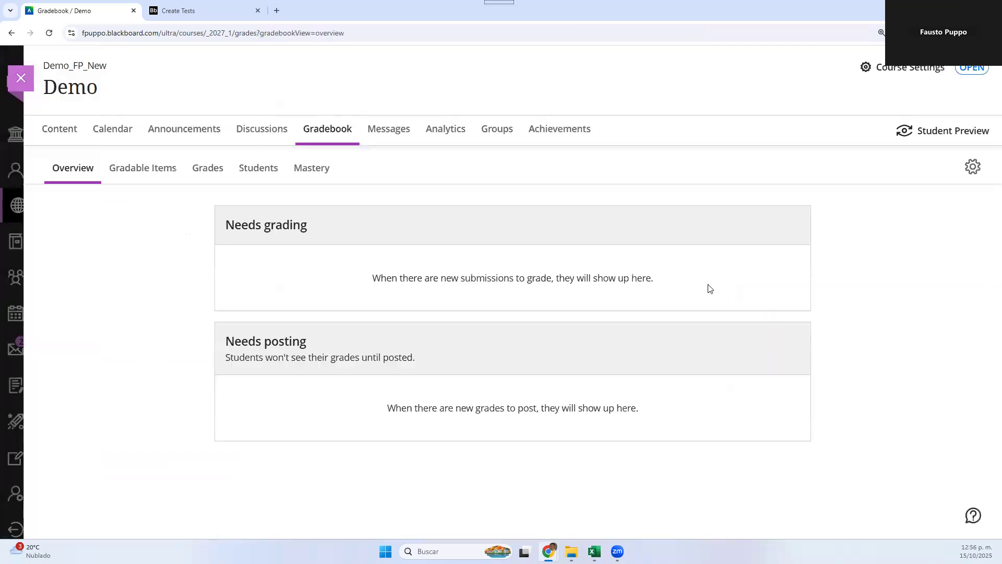
click(56, 128)
scroll(436, 347, down, 2)
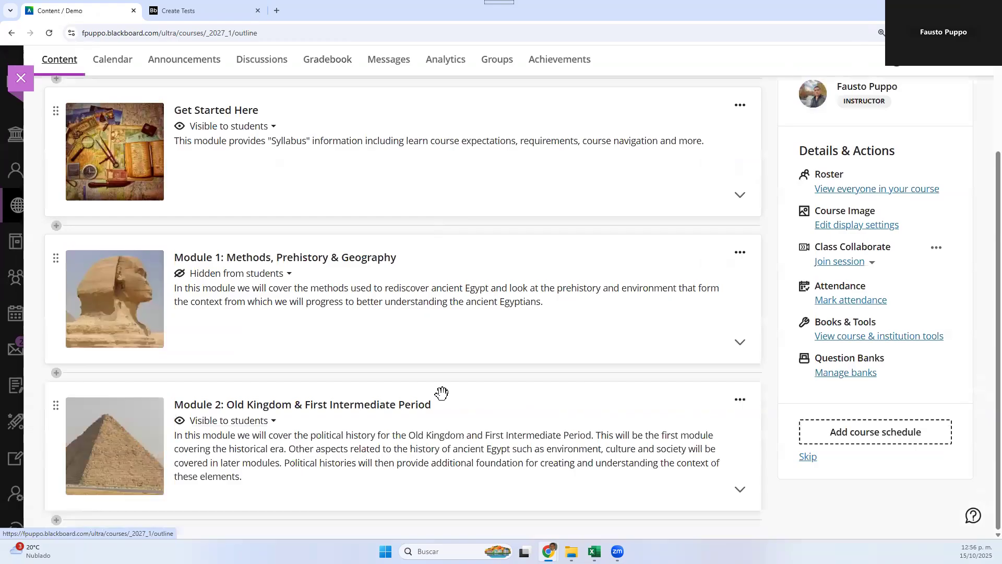
click(436, 448)
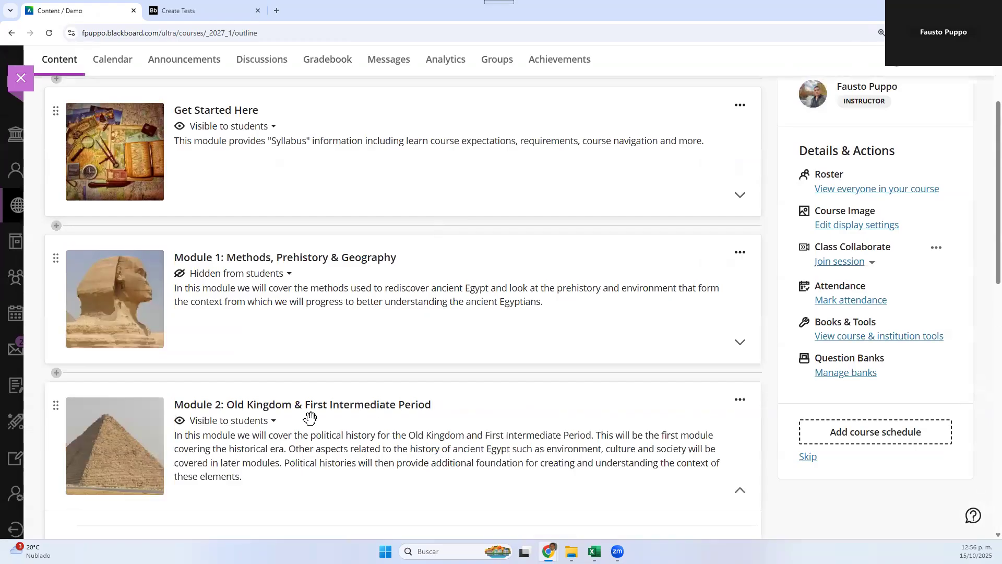
scroll(310, 417, down, 1)
scroll(242, 271, down, 4)
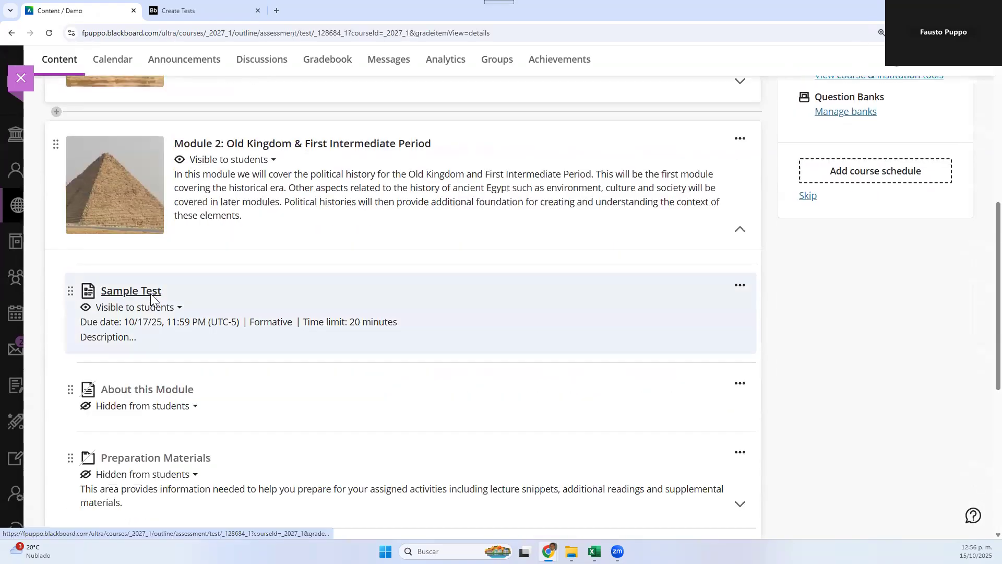
click(150, 294)
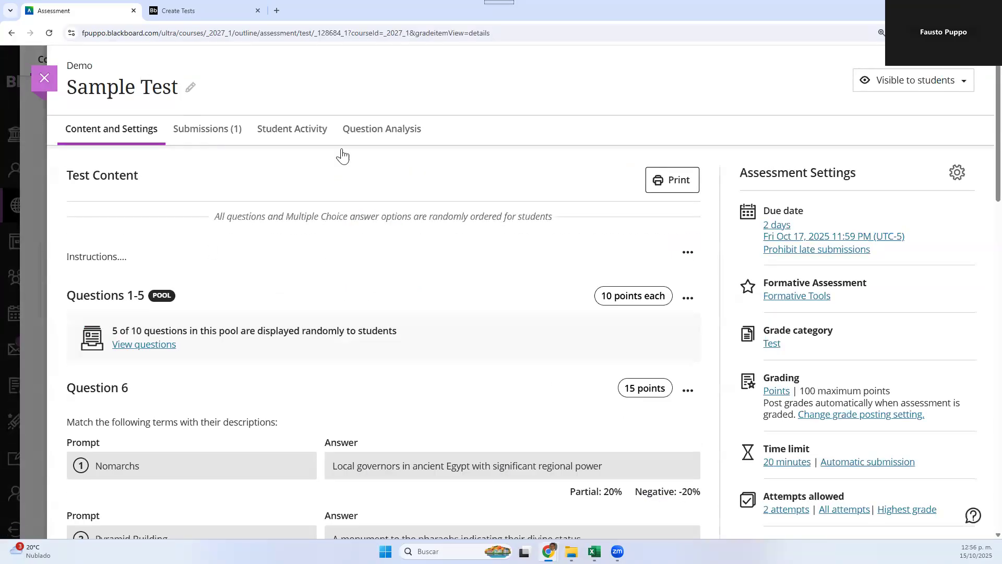
click(226, 134)
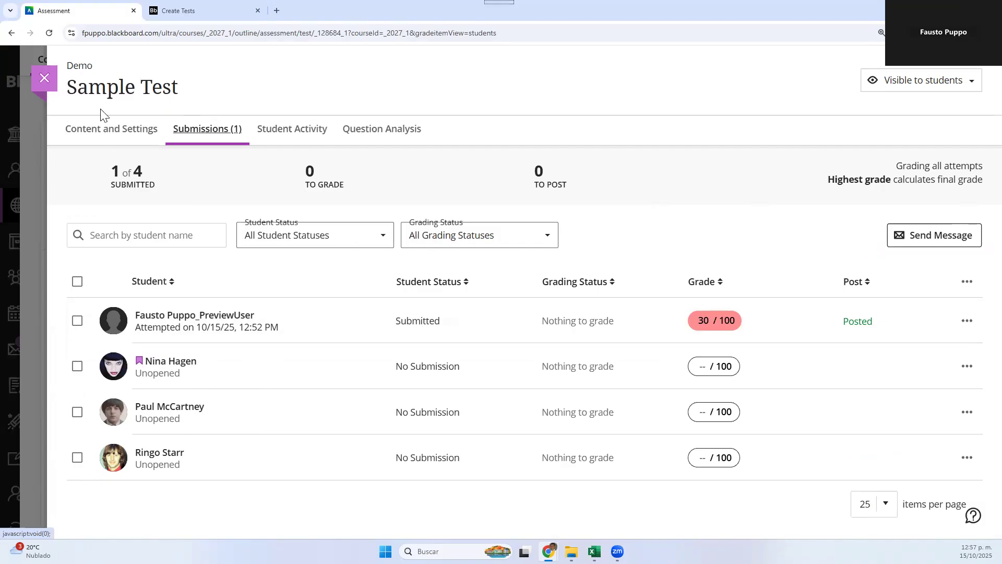
Close the Sample Test and view the list of students in the course Gradebook.
click(50, 80)
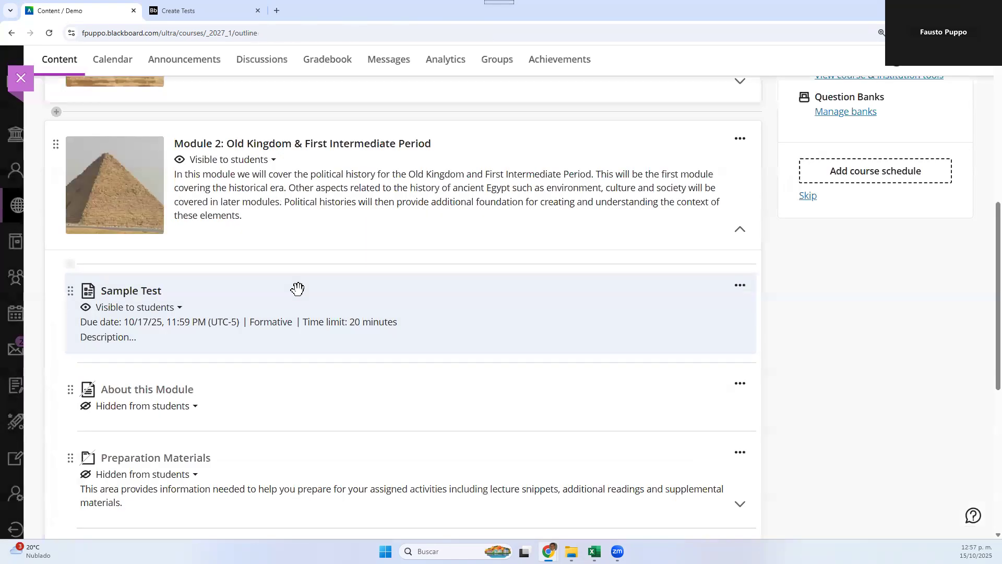
scroll(298, 286, down, 3)
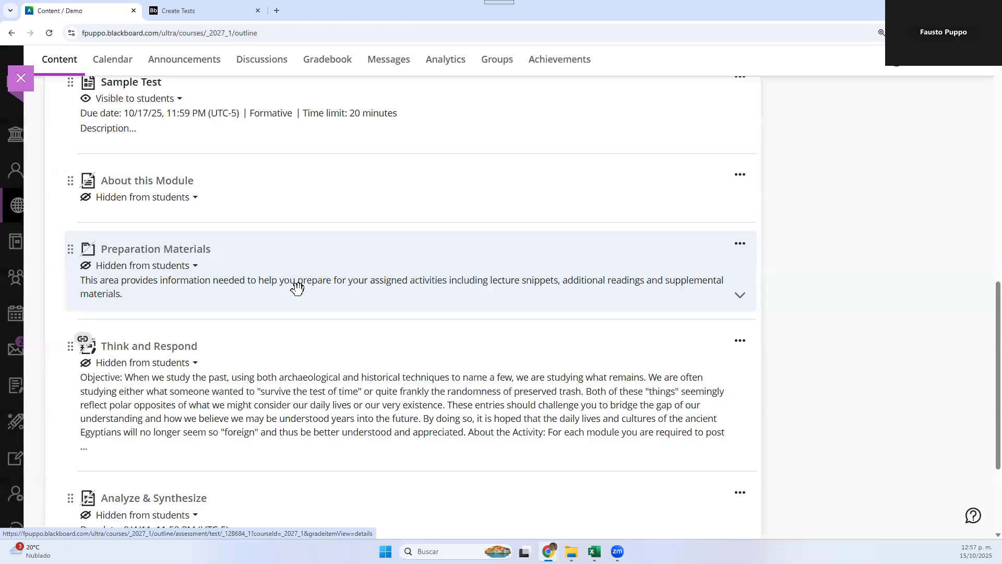
scroll(259, 261, up, 4)
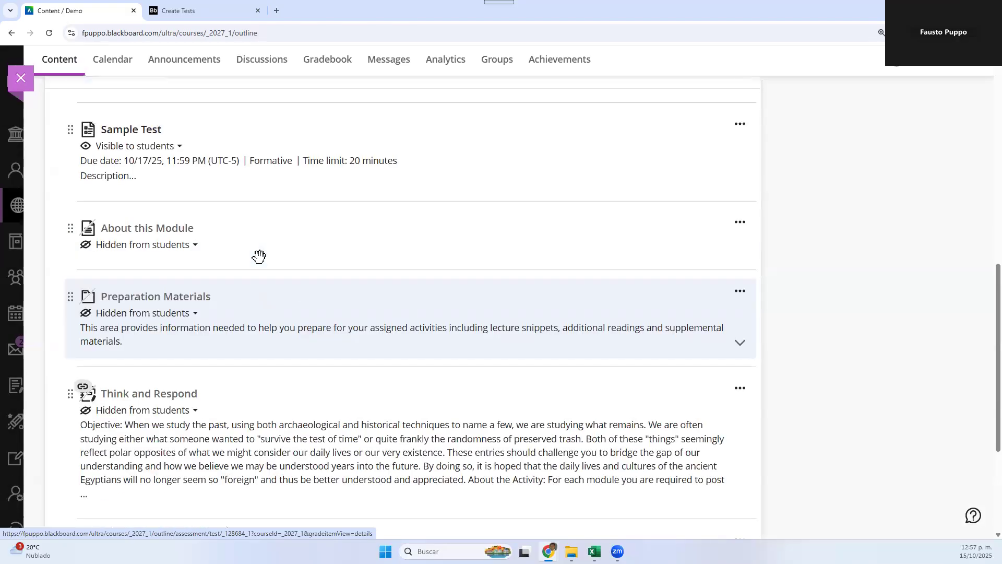
click(326, 67)
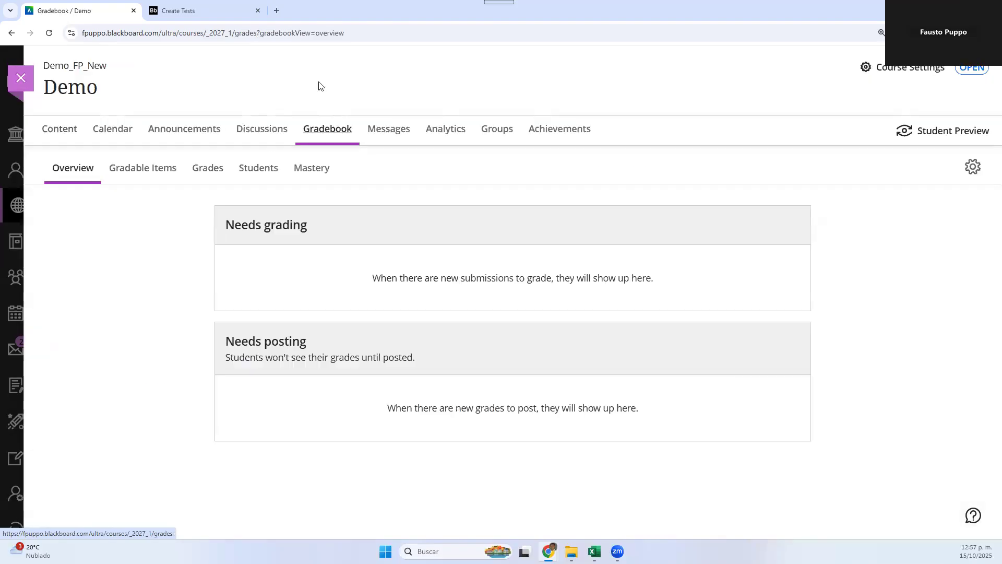
click(255, 165)
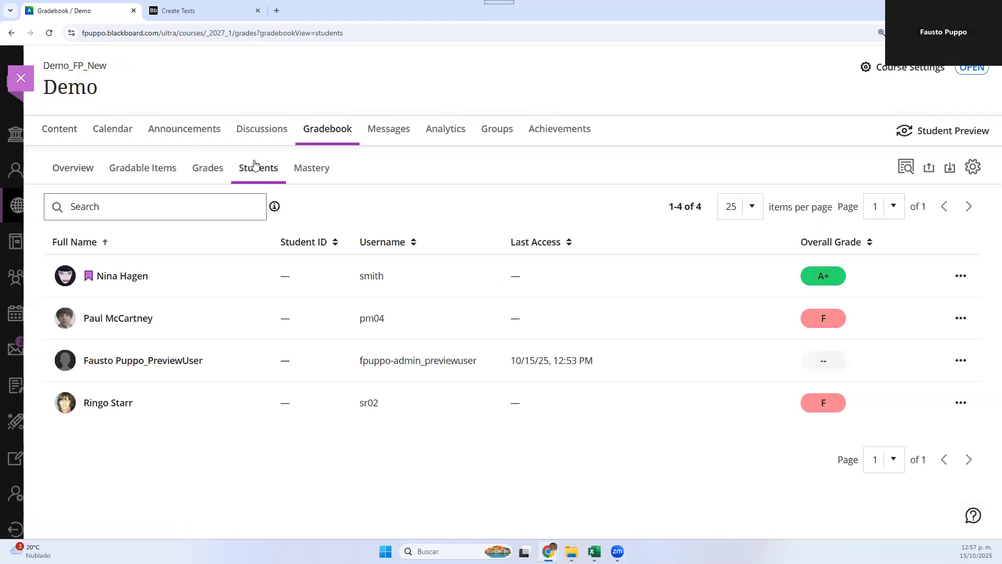
Return to the course content, view the course roster, and close it.
click(55, 129)
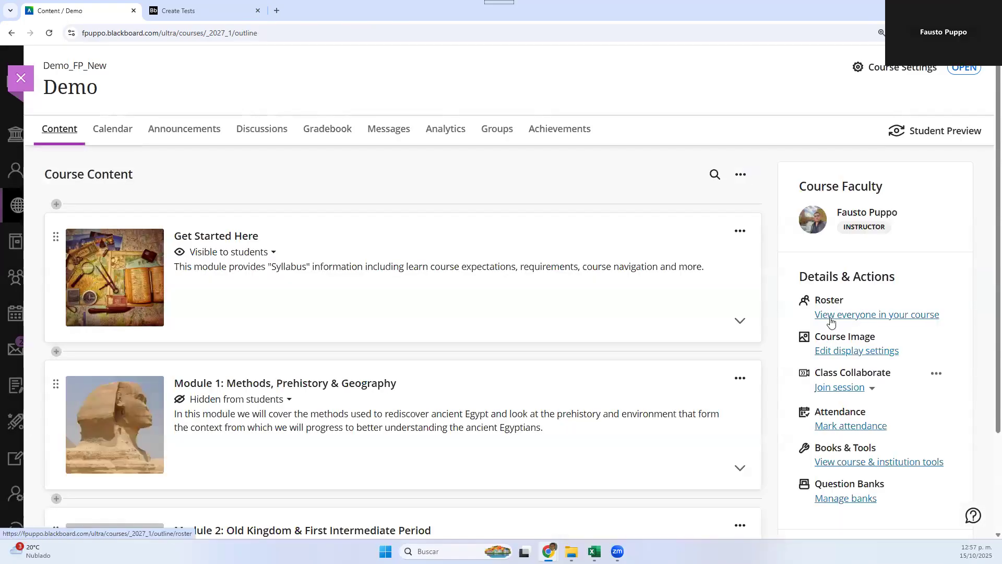
click(829, 316)
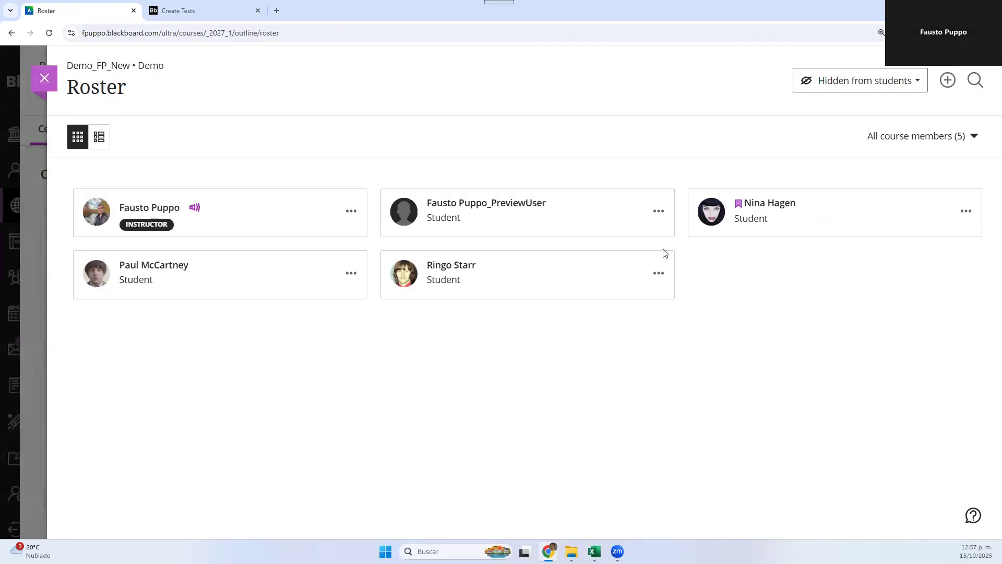
key(Escape)
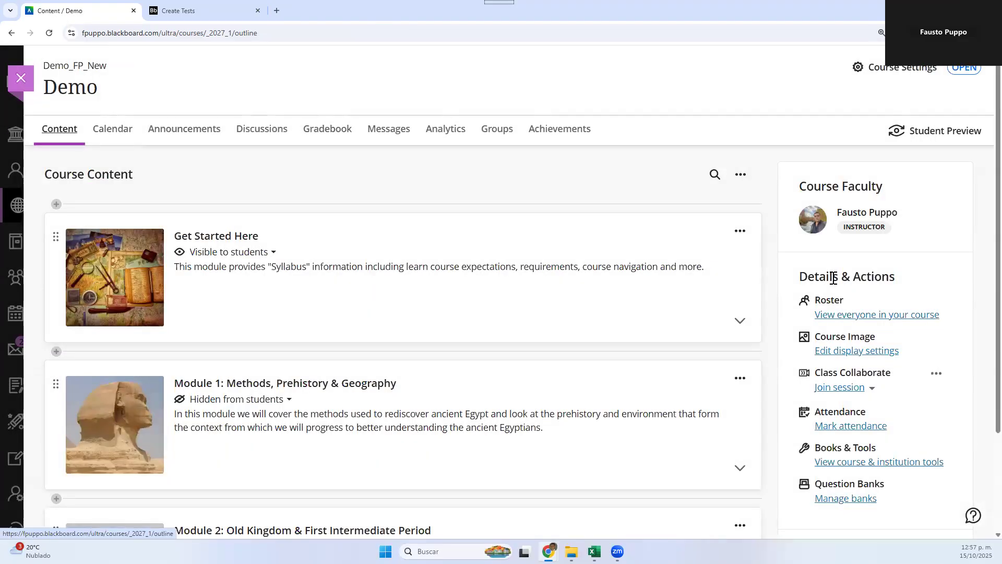
Edit the roster's flagged student: remove the due date accommodation, set the extra time percentage to 50%, save the change, and close the roster.
click(898, 314)
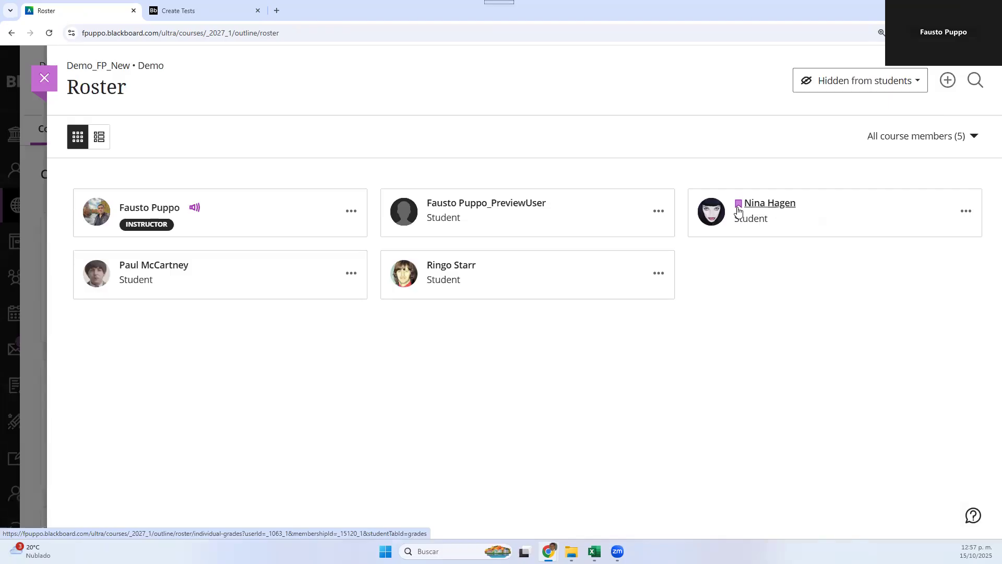
click(969, 213)
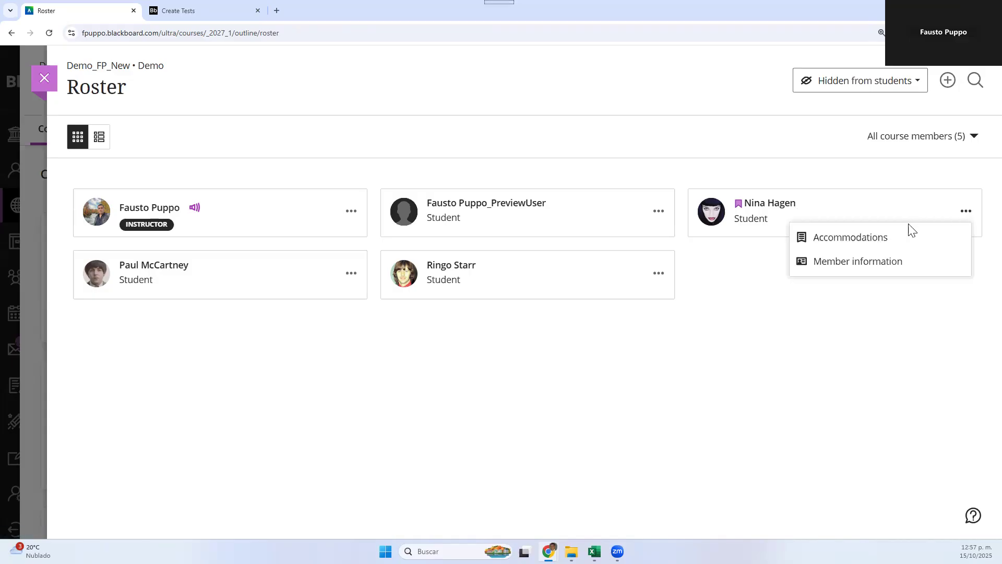
click(885, 237)
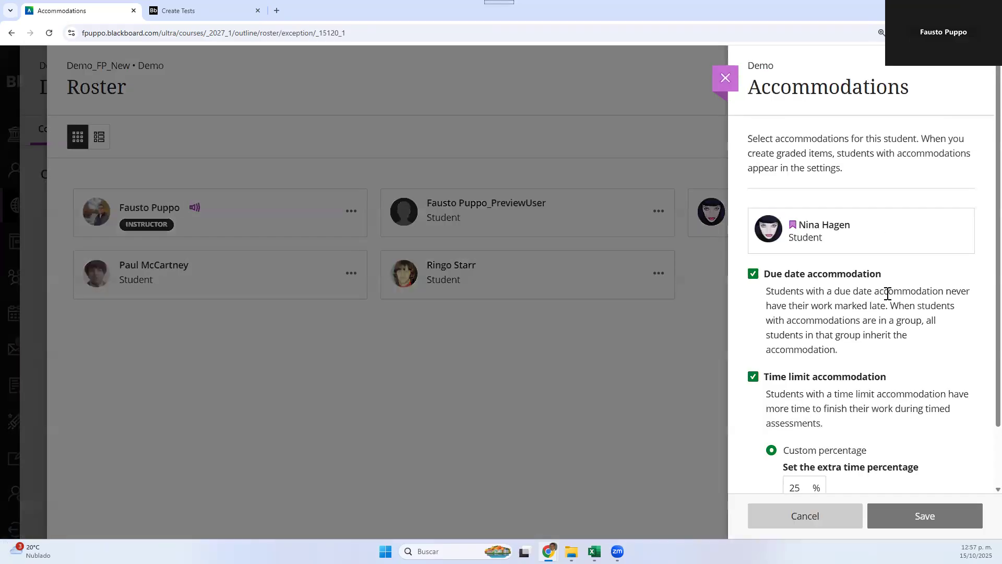
scroll(888, 300, down, 1)
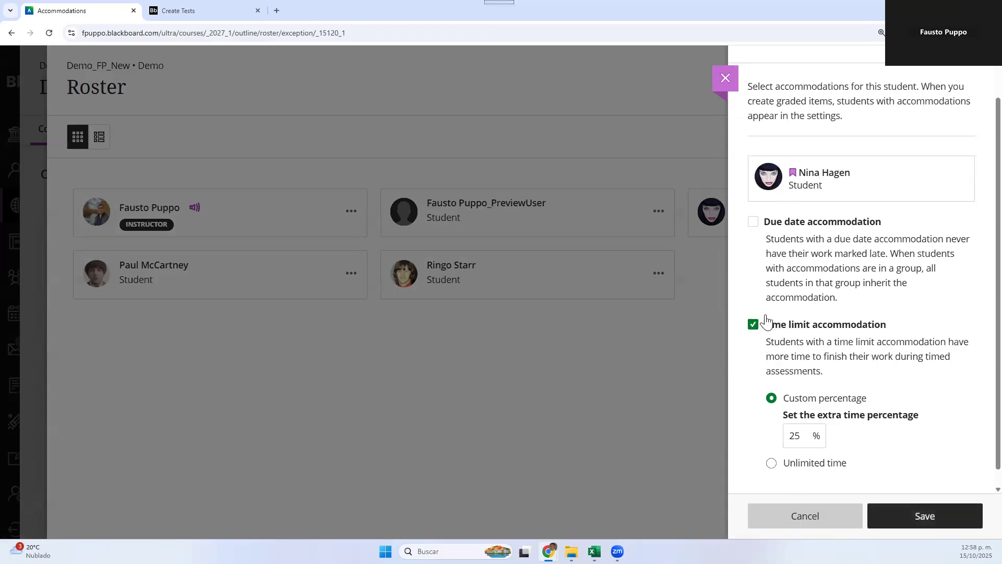
double_click(798, 437)
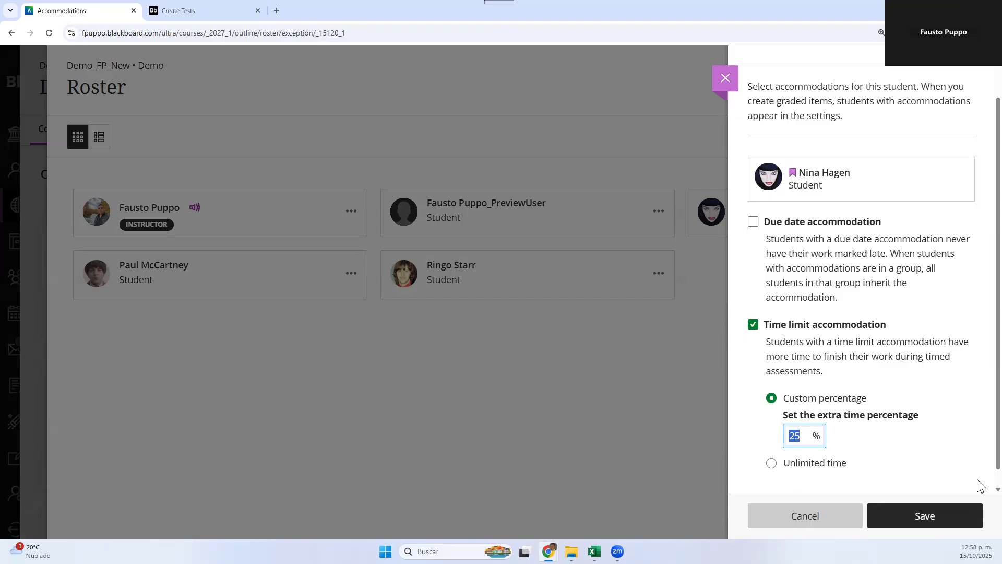
text(50)
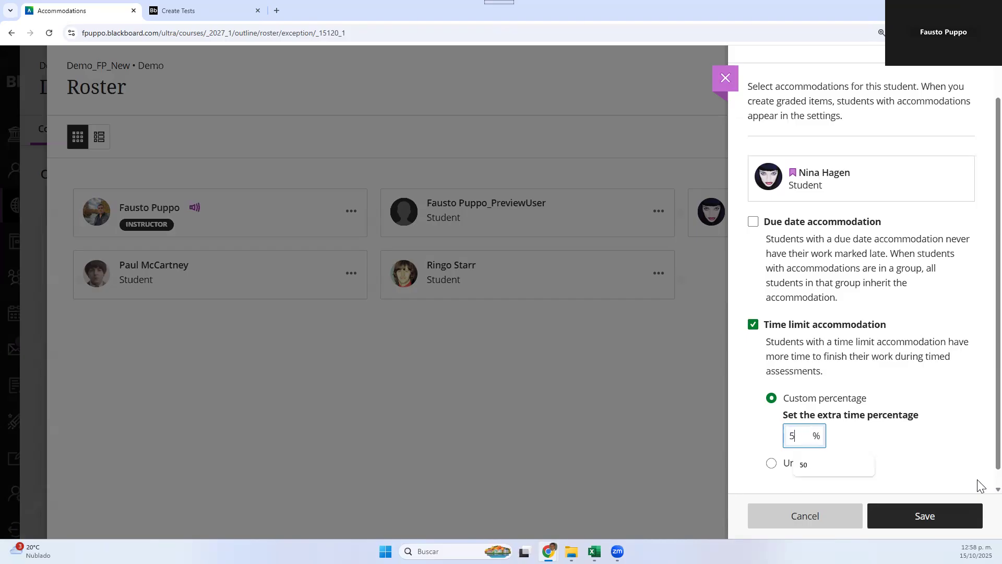
click(750, 430)
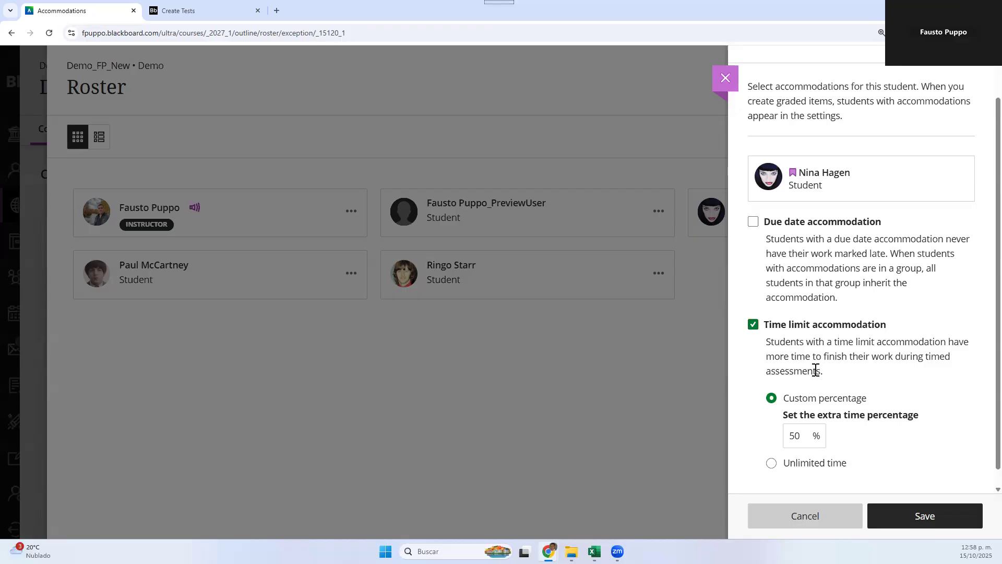
scroll(816, 370, down, 1)
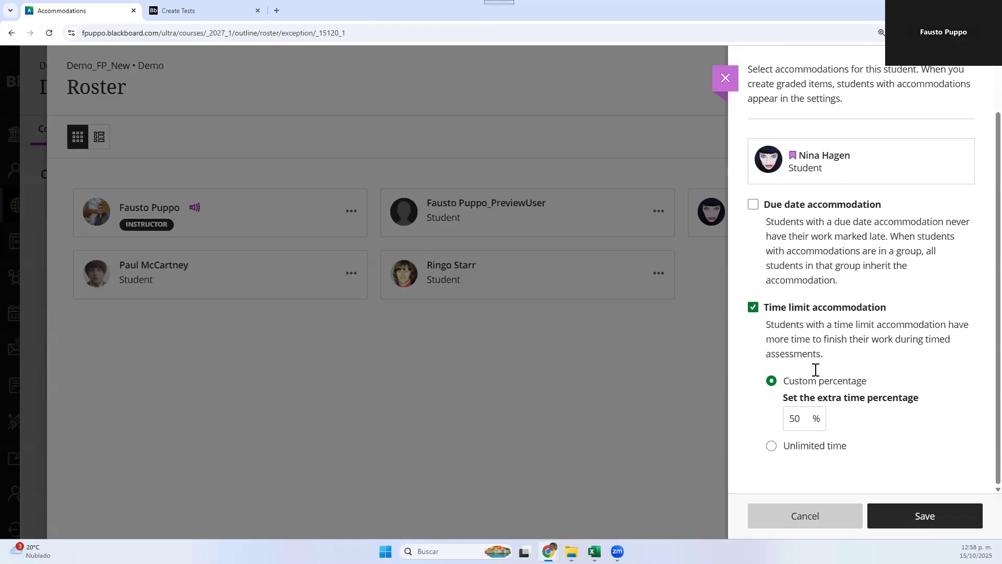
click(930, 519)
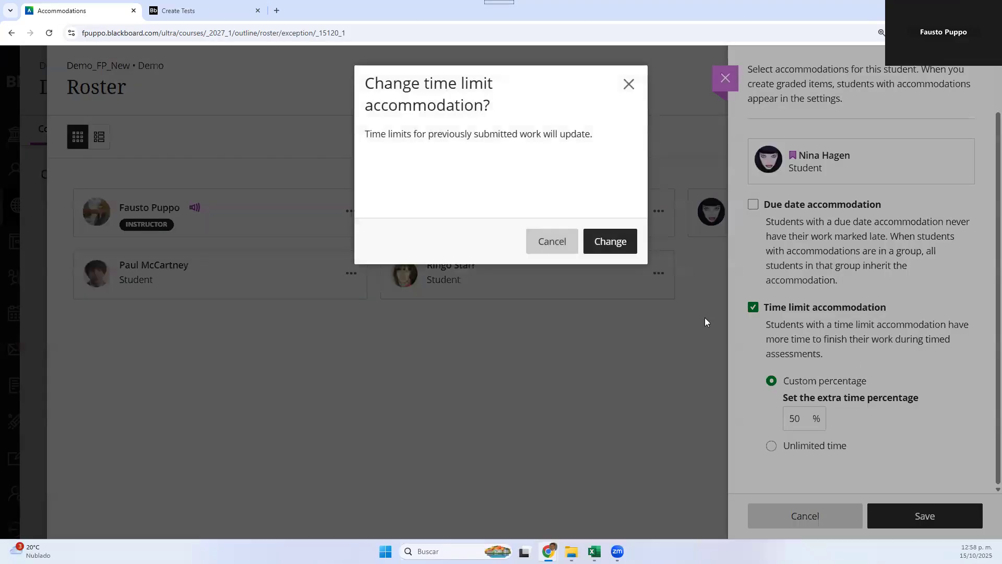
click(609, 241)
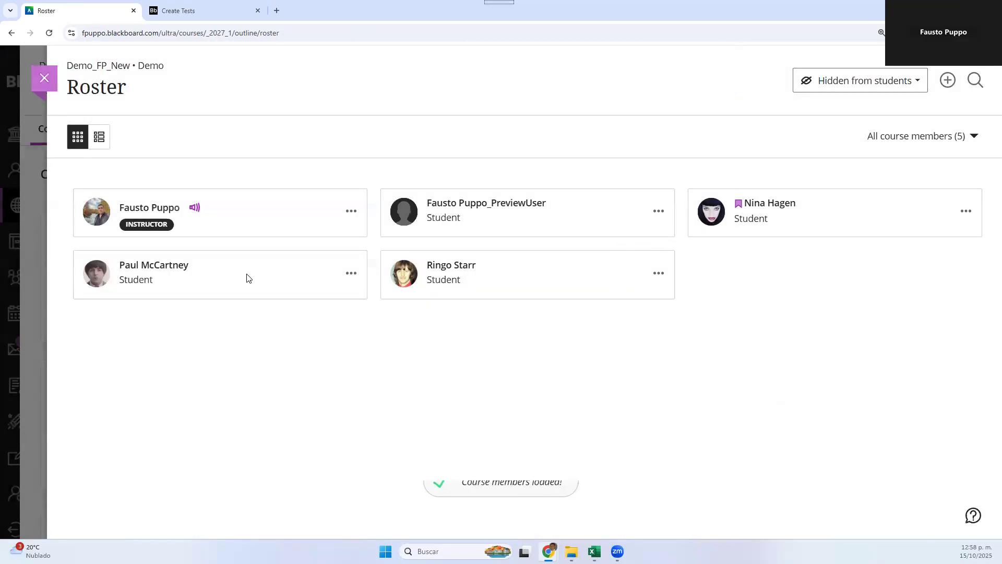
click(52, 87)
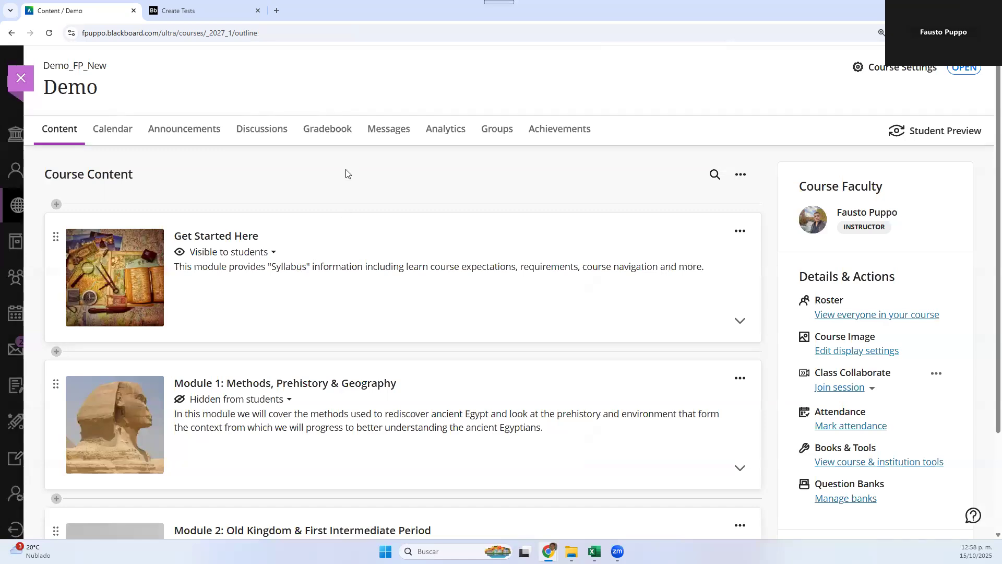
Open the Gradebook's Overall Grade settings for editing and exclude the Sample Test in the Test category from the calculation.
click(337, 134)
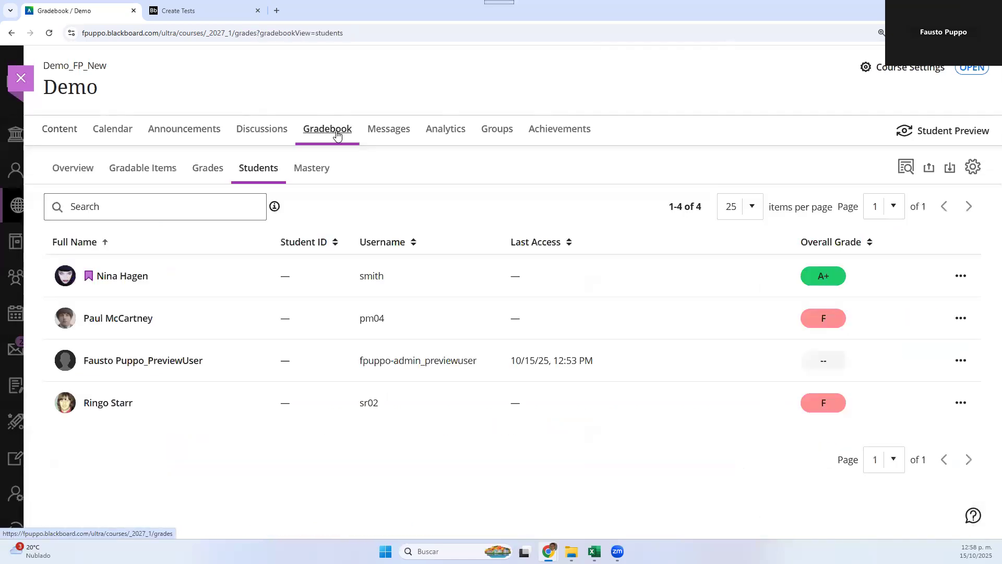
click(207, 168)
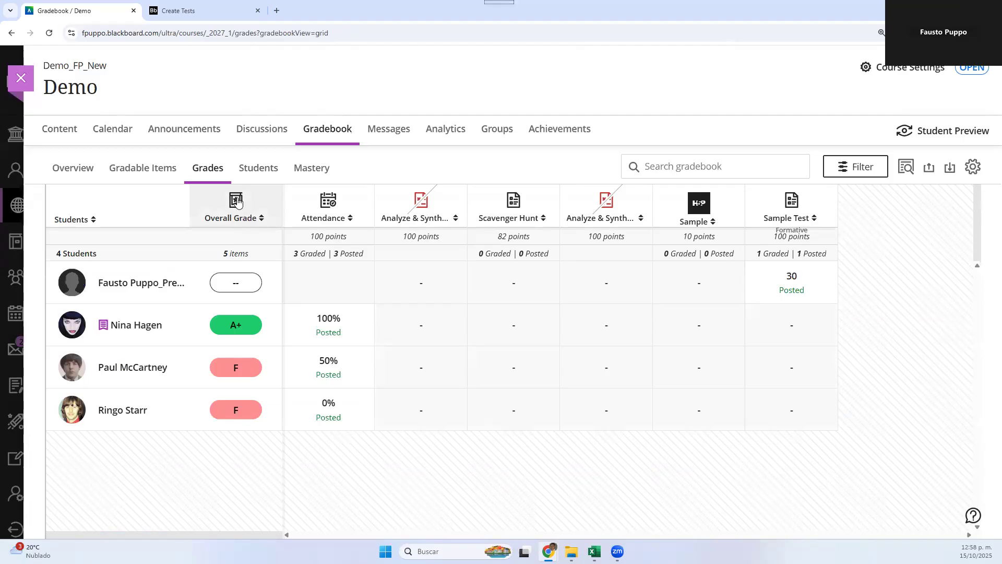
click(238, 205)
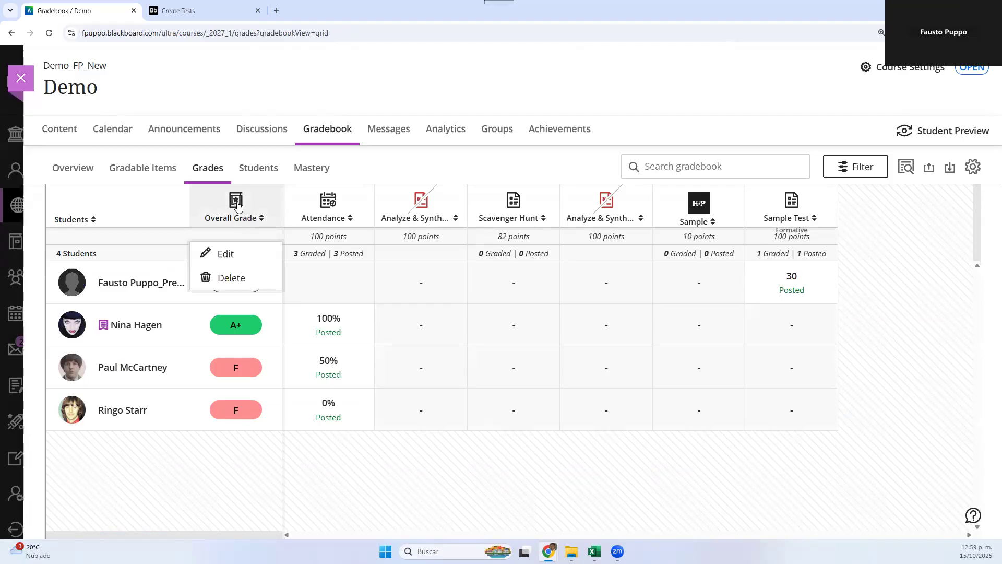
click(229, 262)
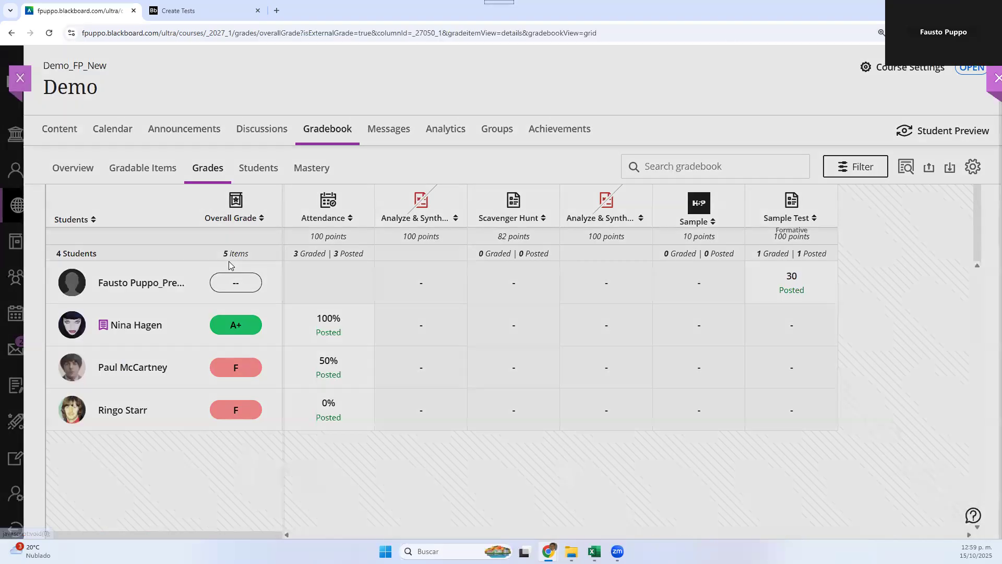
scroll(225, 313, down, 3)
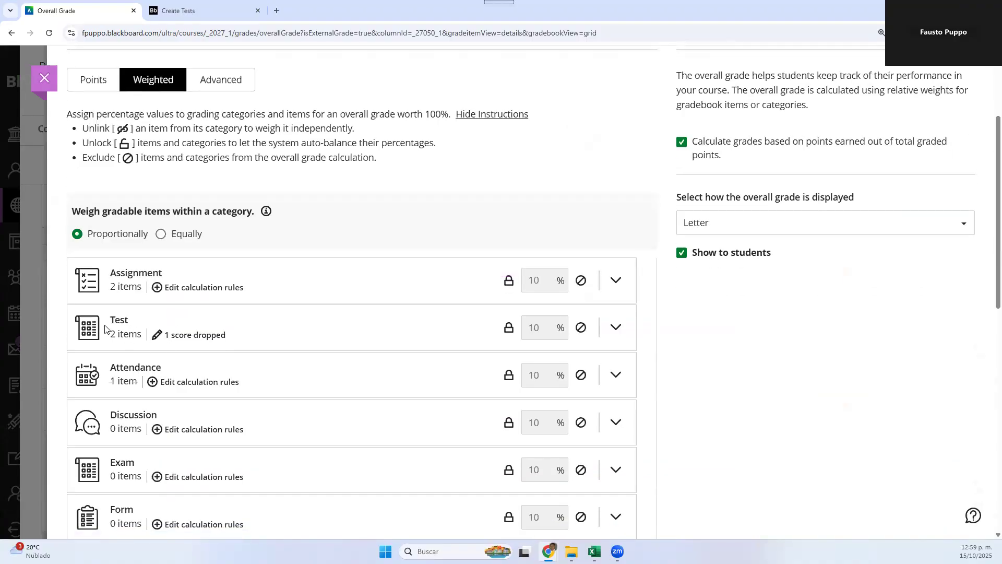
click(616, 329)
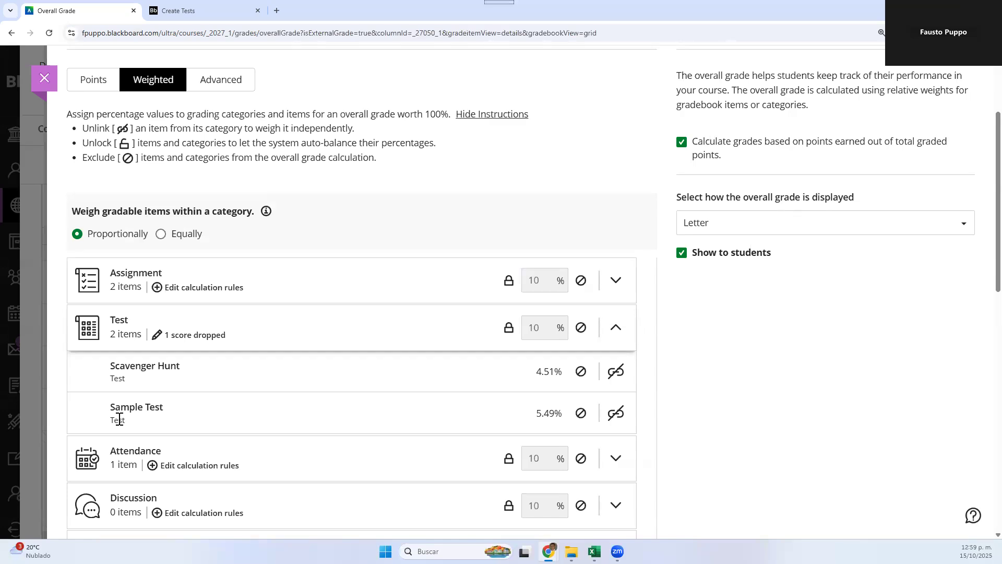
click(581, 413)
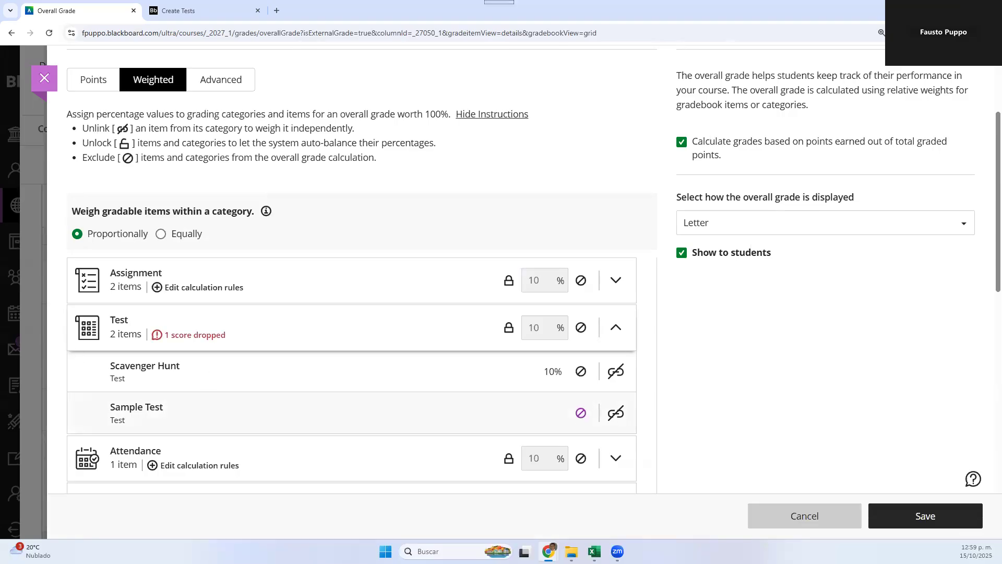
Disable the Test category's calculation rule and collapse the category.
click(889, 511)
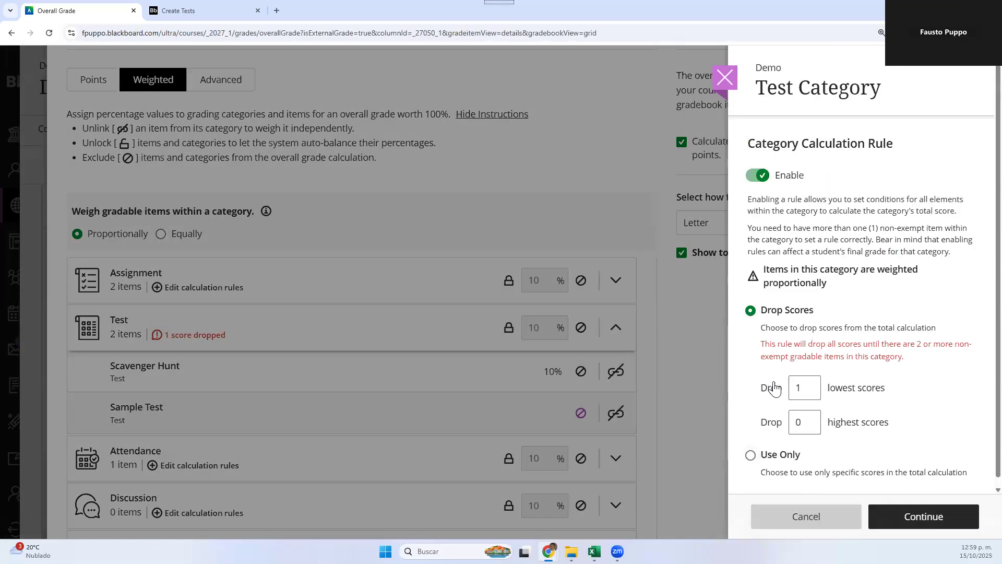
click(753, 173)
click(913, 525)
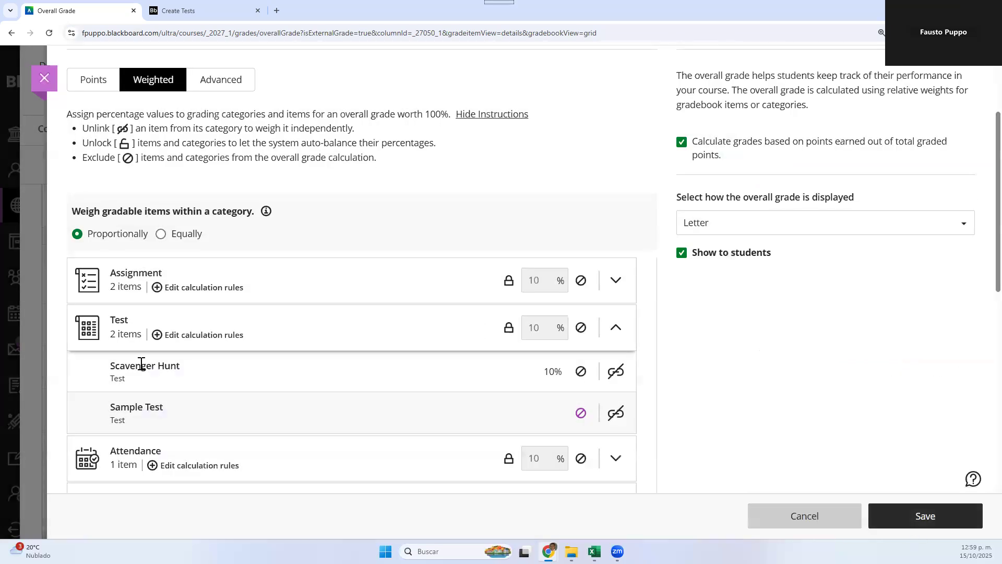
click(614, 328)
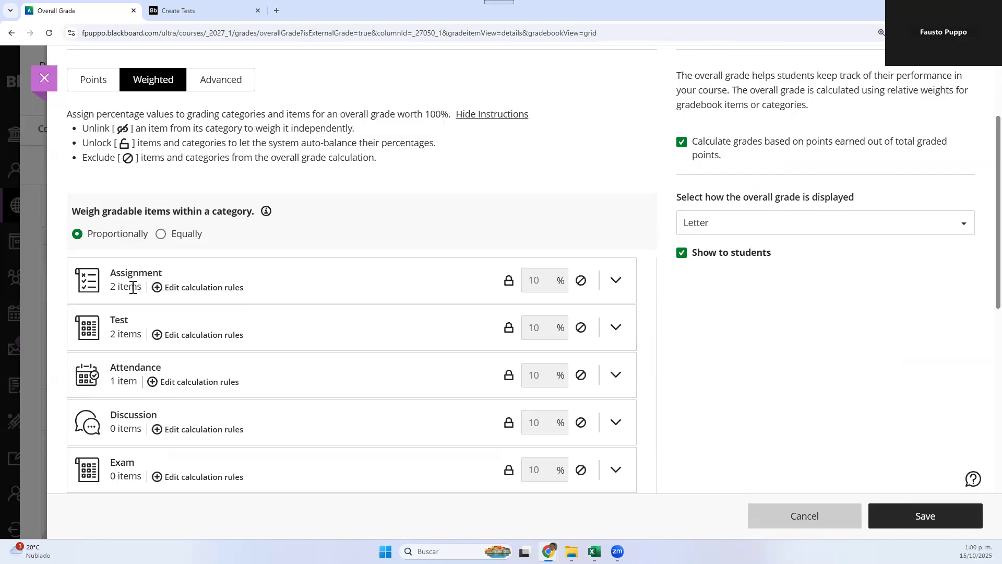
Enable a calculation rule on the Assignment category that drops the 1 lowest score, then save and close the overall grade settings.
click(197, 290)
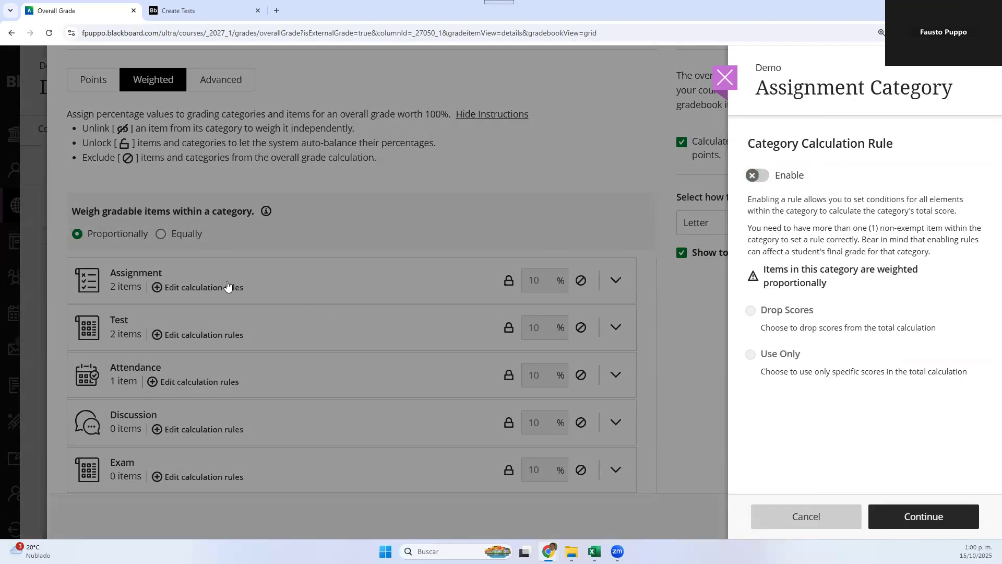
click(764, 177)
click(751, 315)
double_click(797, 354)
text(1)
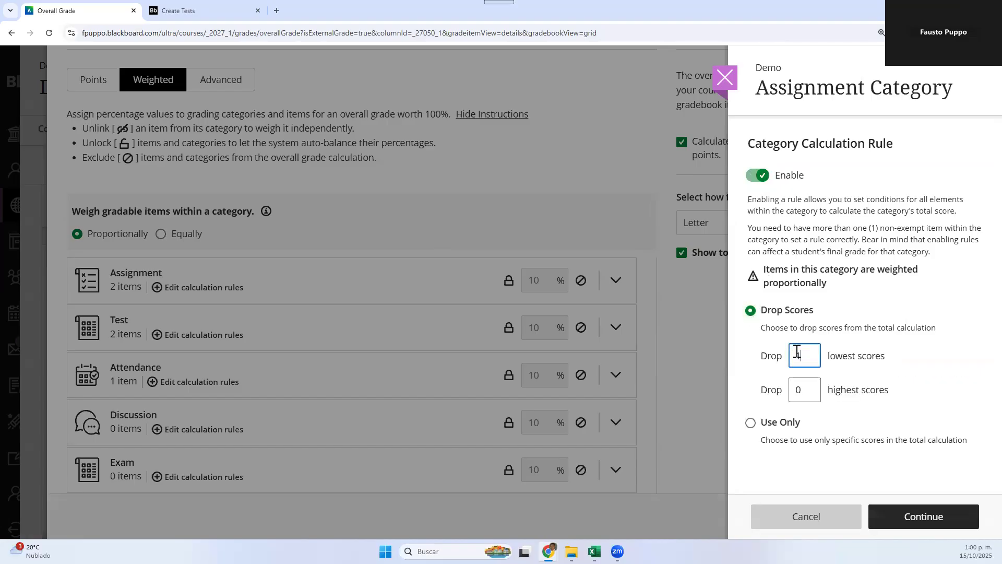
click(750, 360)
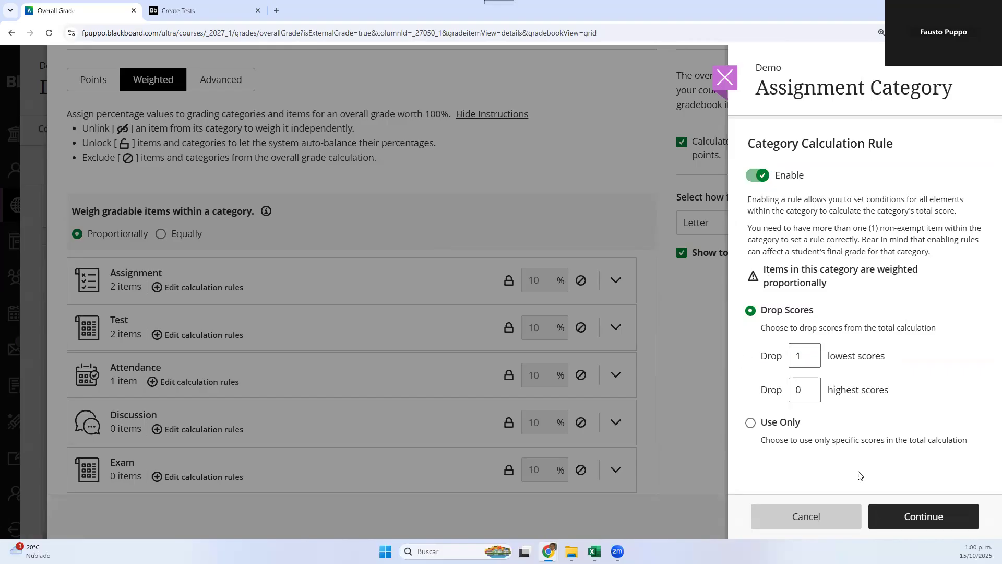
click(906, 517)
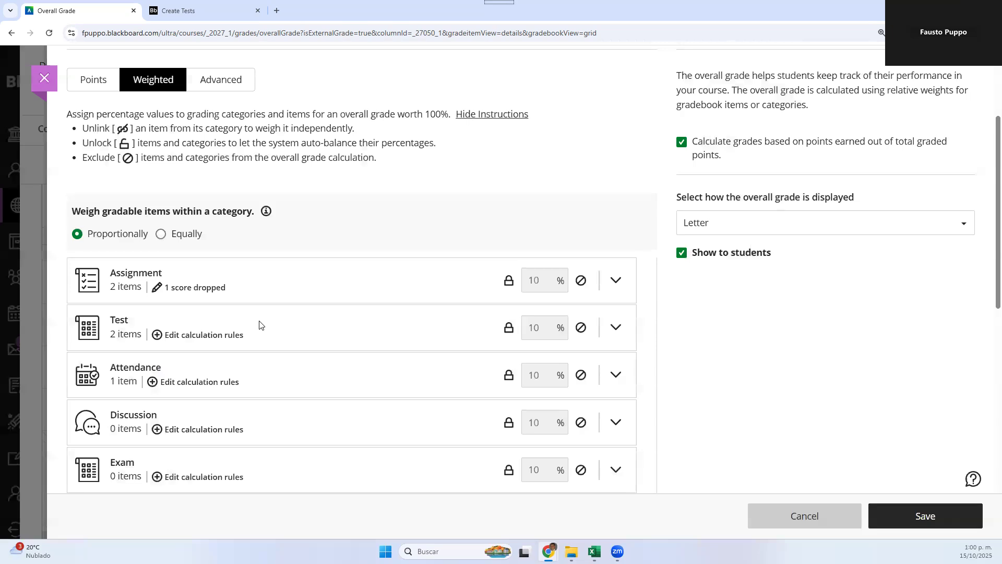
click(894, 519)
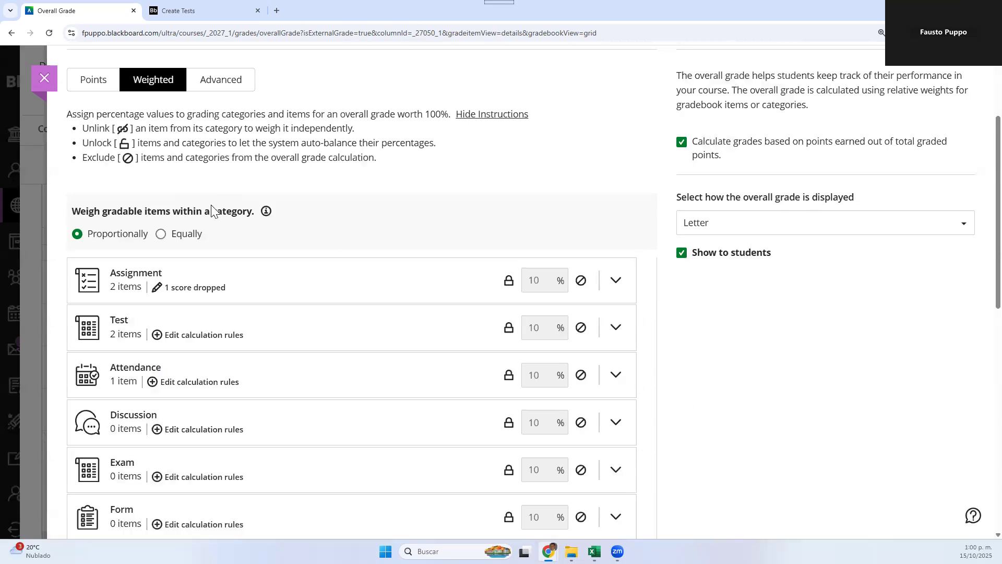
click(53, 90)
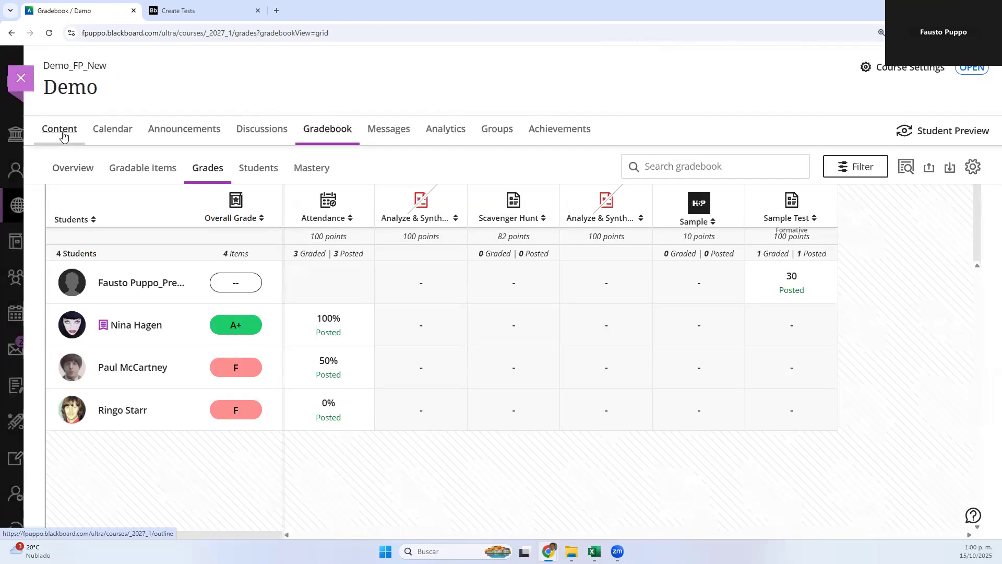
Return to the course content, view the Sample Test's content and settings in Module 2, and close it.
click(59, 131)
scroll(229, 359, down, 2)
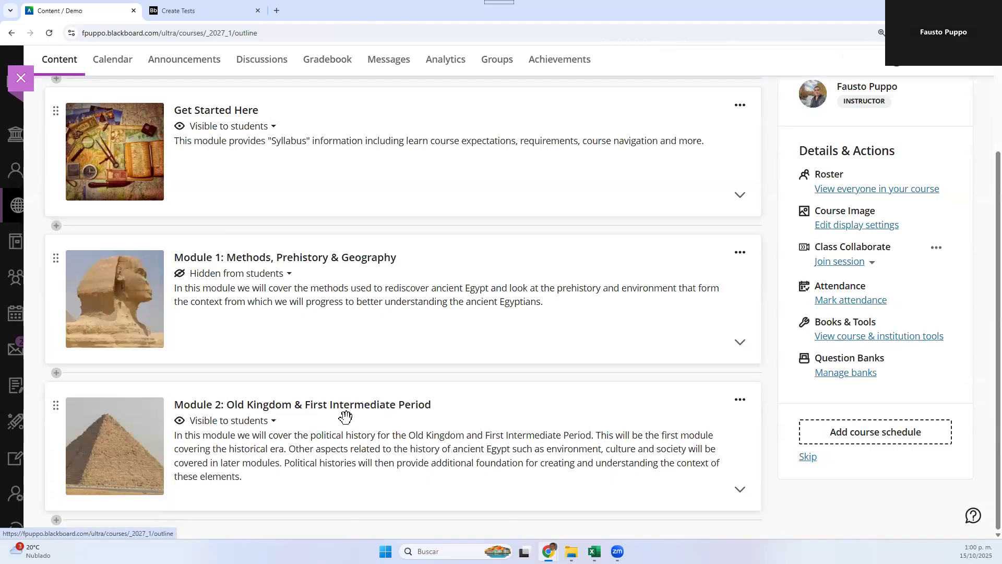
click(380, 425)
scroll(313, 412, down, 3)
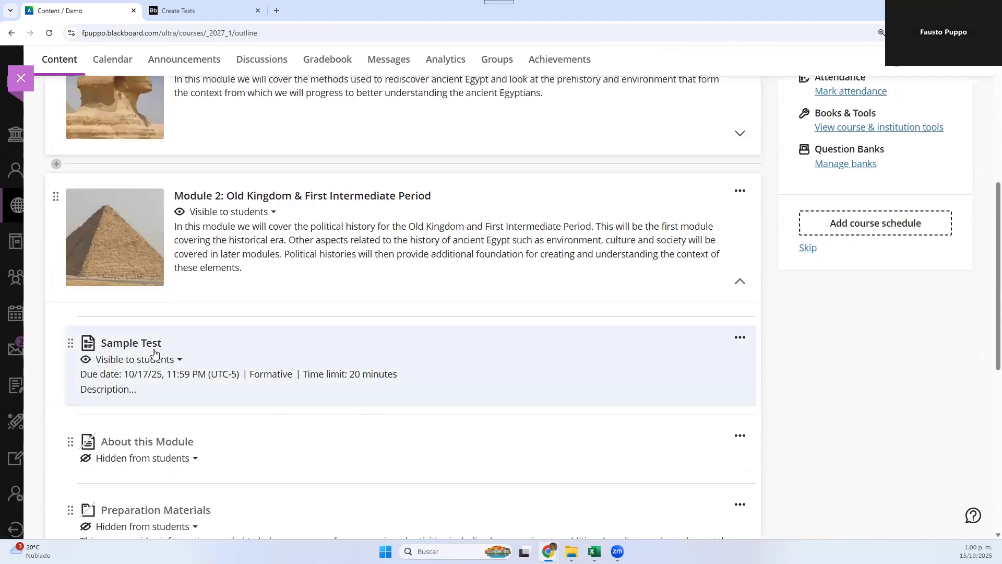
click(154, 347)
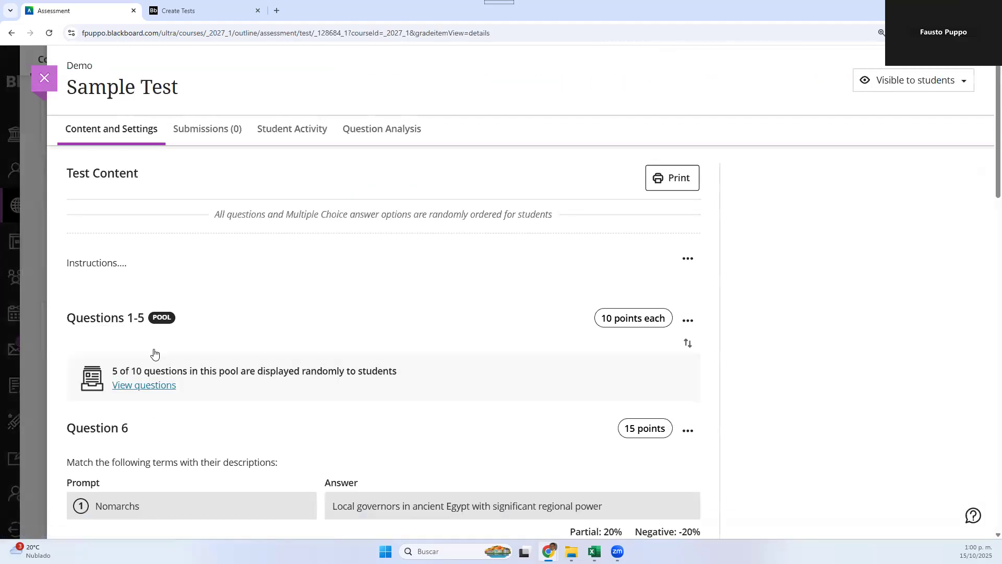
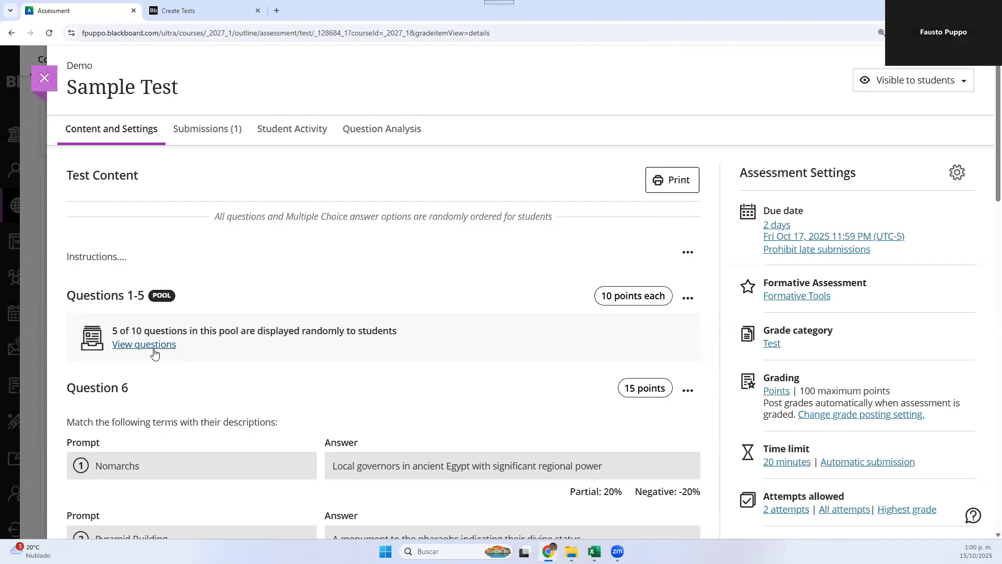
click(54, 81)
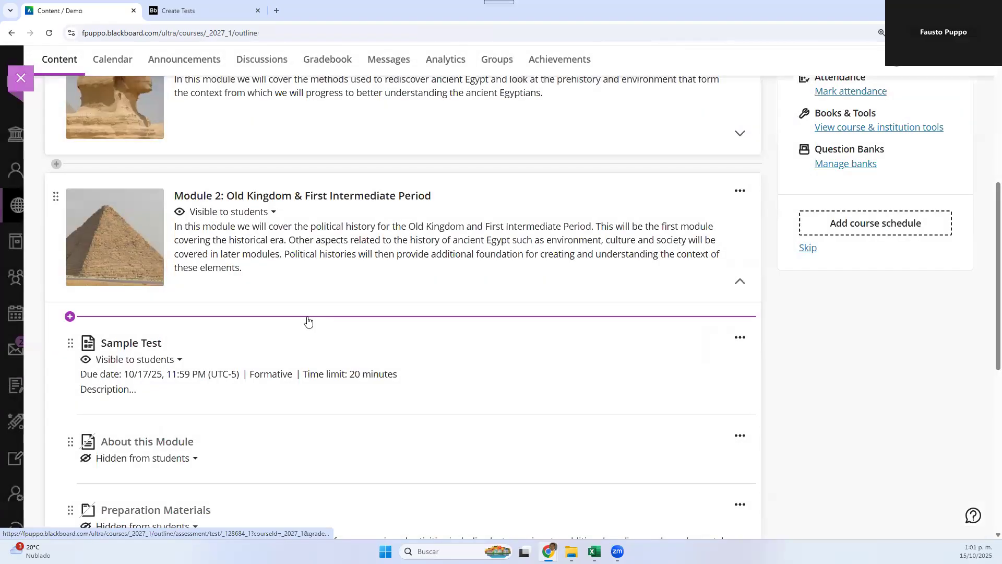
Upload the PDF file The potential of artificial intelligence to Module 2, above the Sample Test.
scroll(308, 321, down, 4)
scroll(306, 314, up, 4)
click(70, 316)
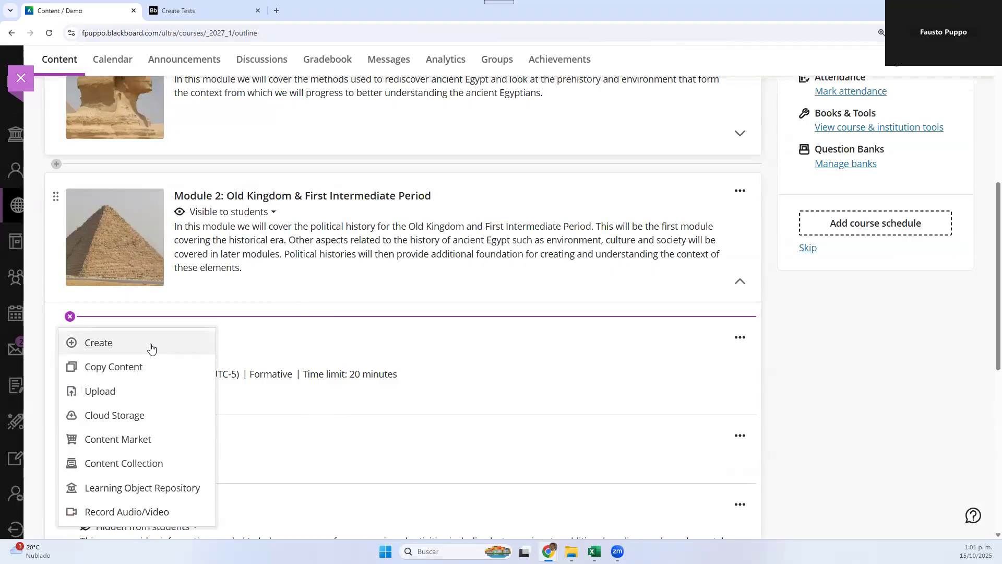
click(137, 393)
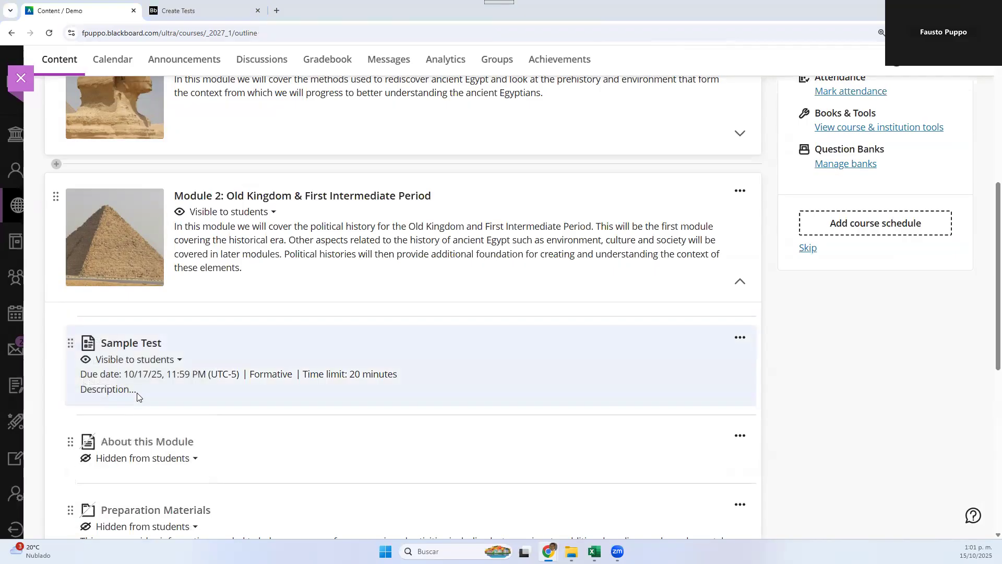
scroll(150, 271, down, 1)
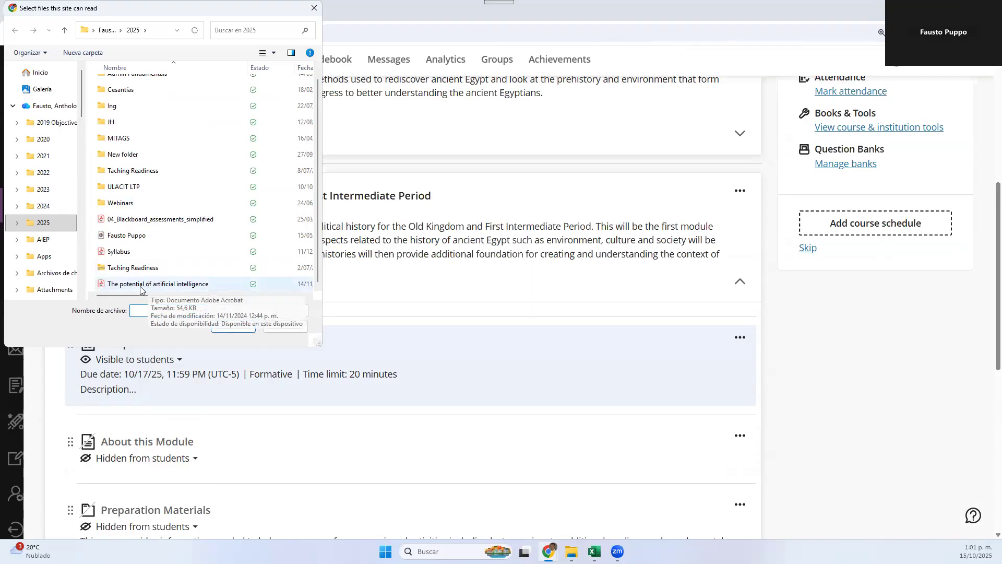
double_click(140, 289)
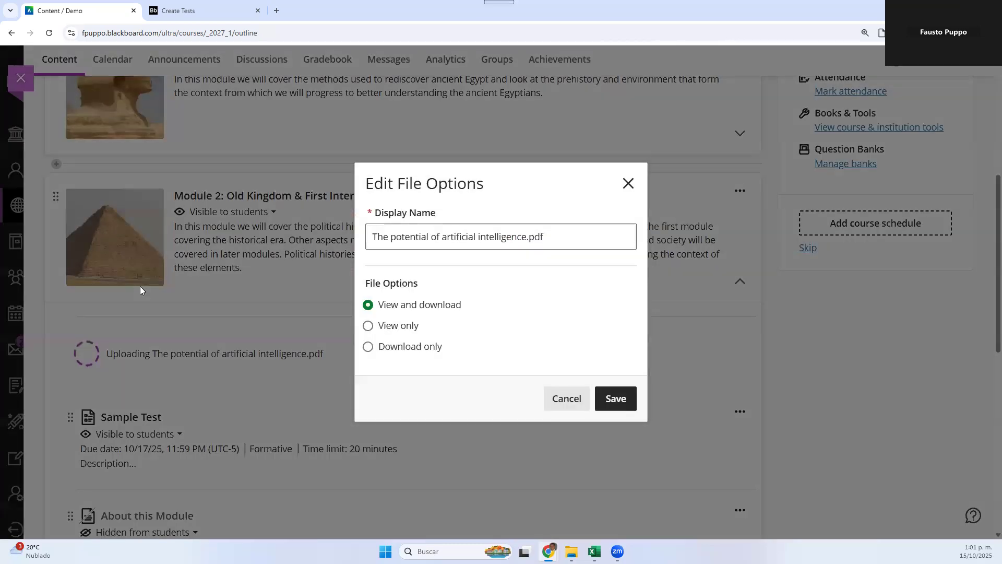
Remove the .pdf extension from the uploaded file's display name, save it, and make the file visible to students.
click(616, 224)
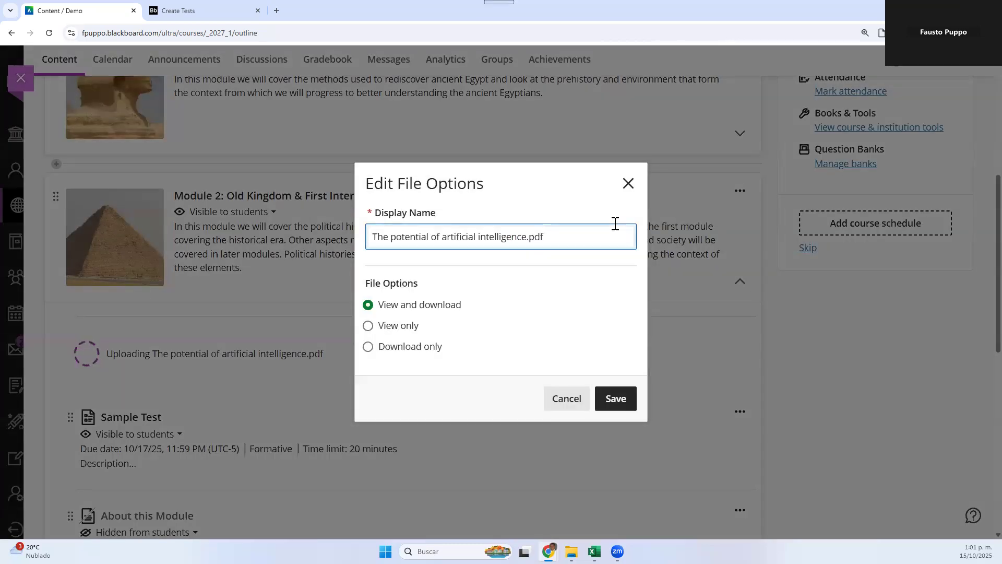
key(BackSpace)
key(BackSpace)
key(BackSpace)
click(604, 374)
click(607, 400)
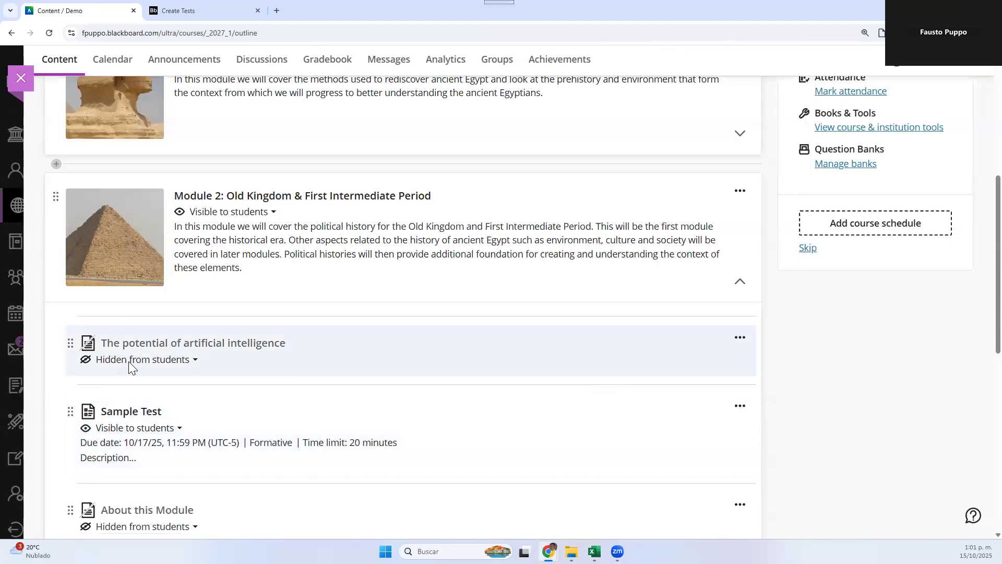
click(130, 361)
click(135, 383)
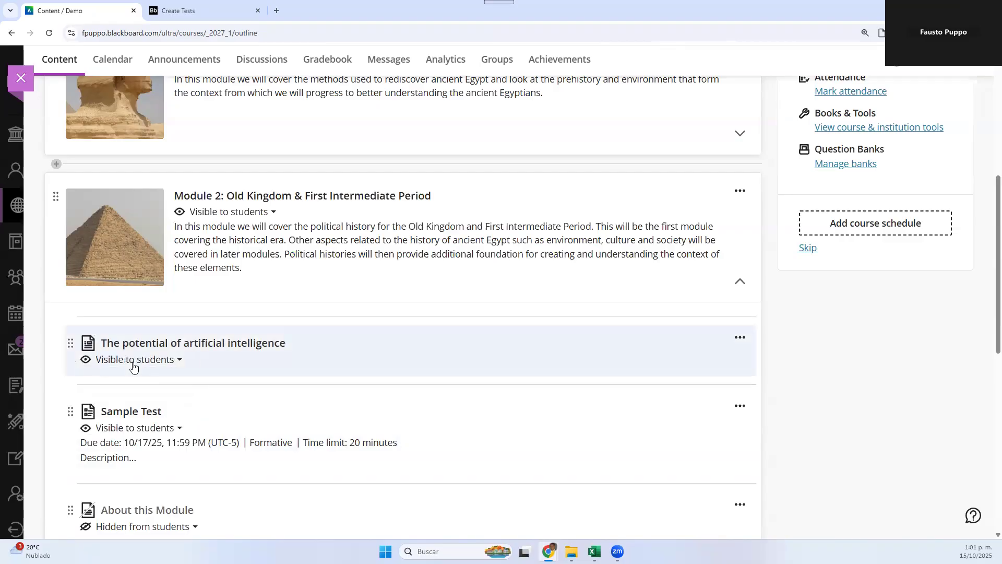
Manage the course's question banks and start auto-generating a new question bank.
scroll(713, 302, up, 2)
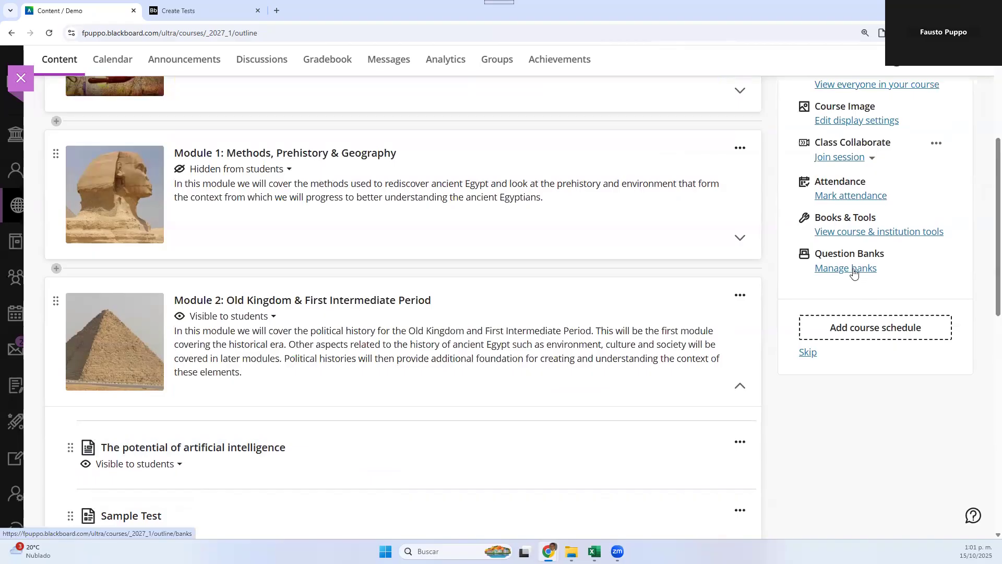
click(854, 269)
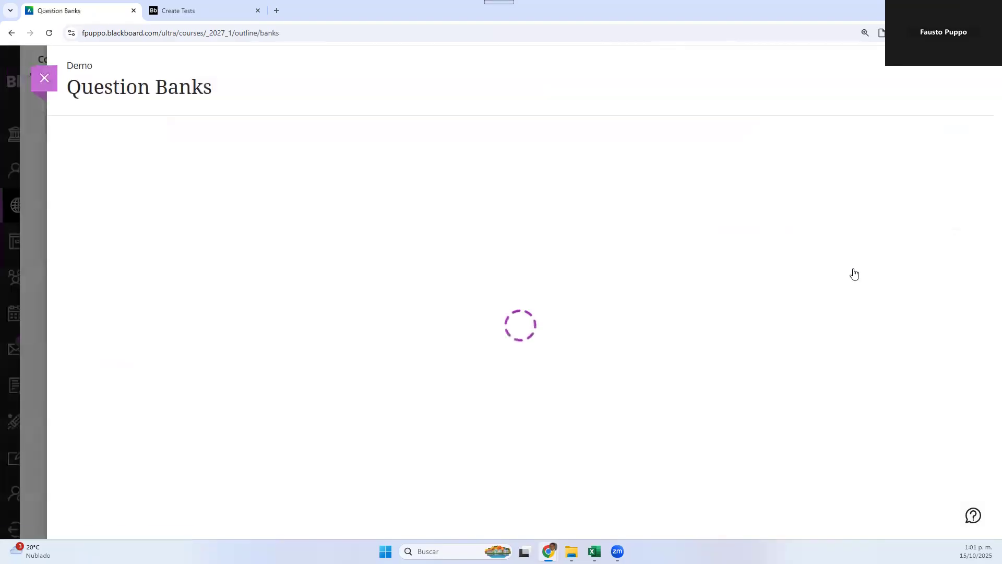
click(521, 233)
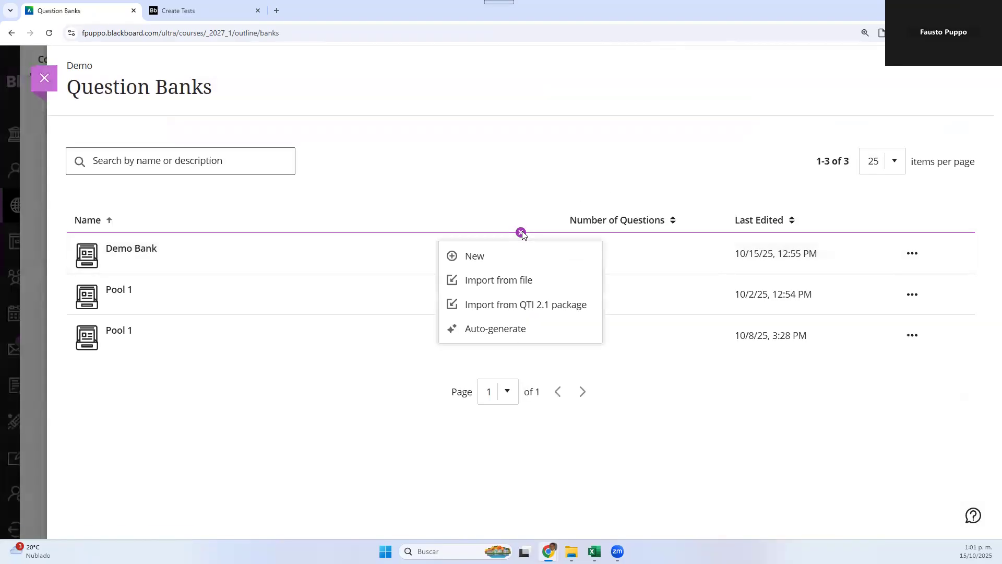
click(486, 327)
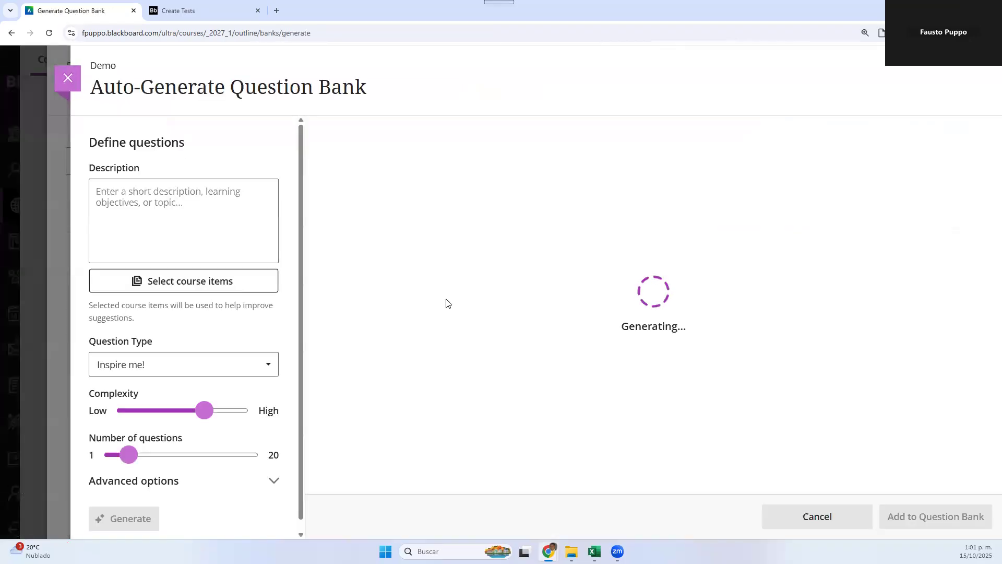
Select the Module 2 file The potential of artificial intelligence as the source item for the generated questions.
click(256, 288)
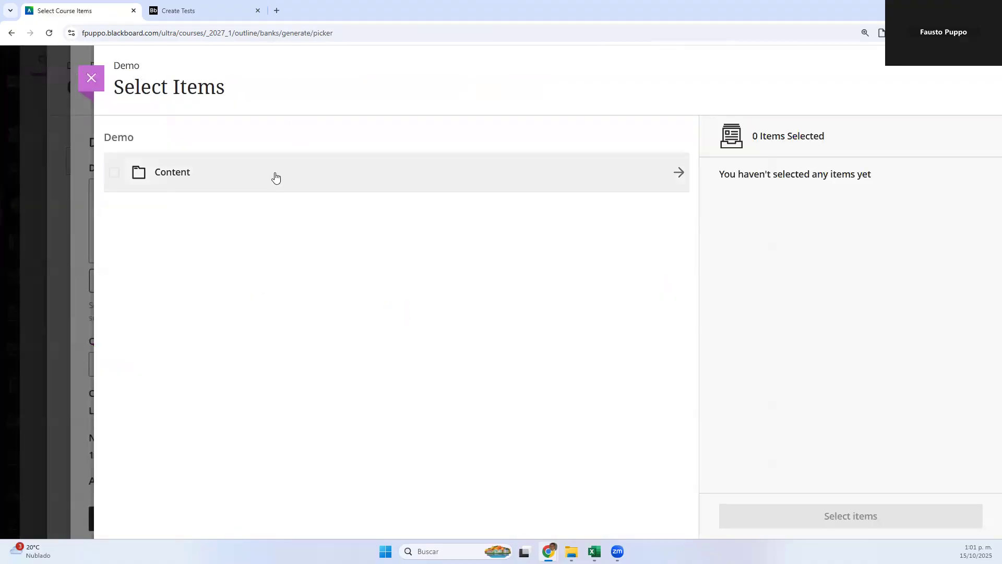
click(275, 176)
click(479, 265)
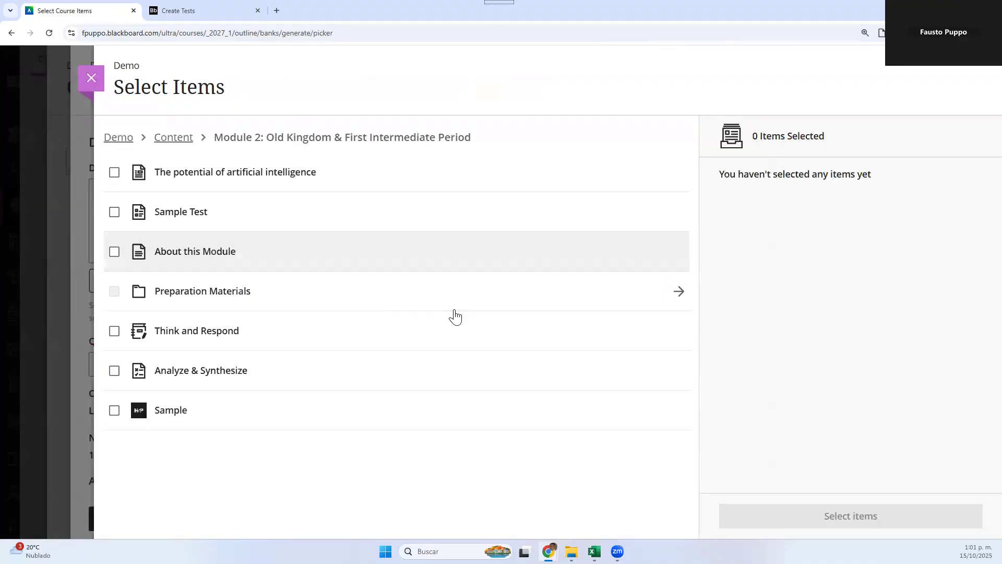
click(114, 173)
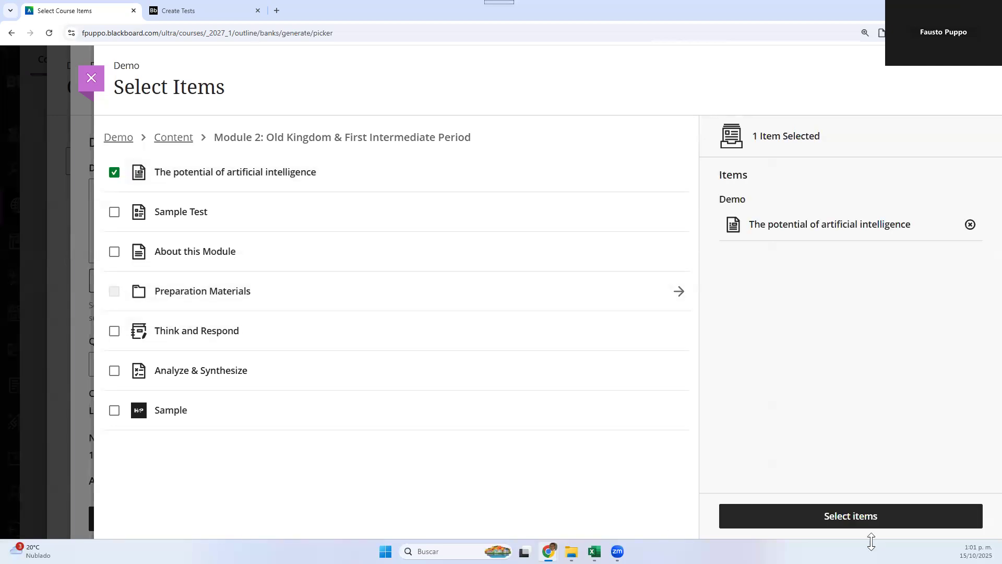
click(862, 520)
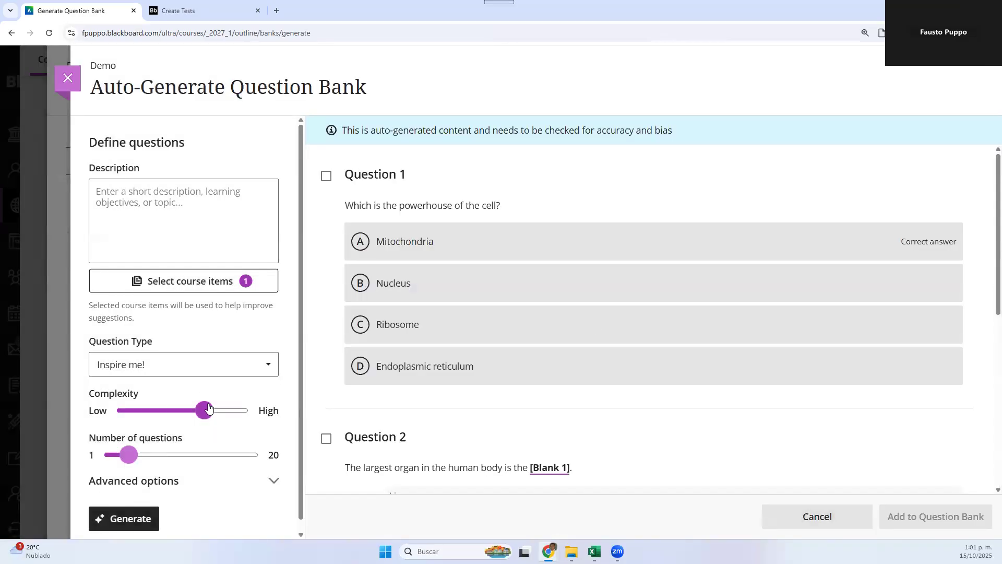
Raise the complexity slightly, set the number of questions to 20, and generate the questions.
mouse_move(212, 410)
mouse_down()
mouse_move(237, 410)
mouse_move(225, 410)
mouse_up()
drag(129, 455, 273, 476)
click(134, 519)
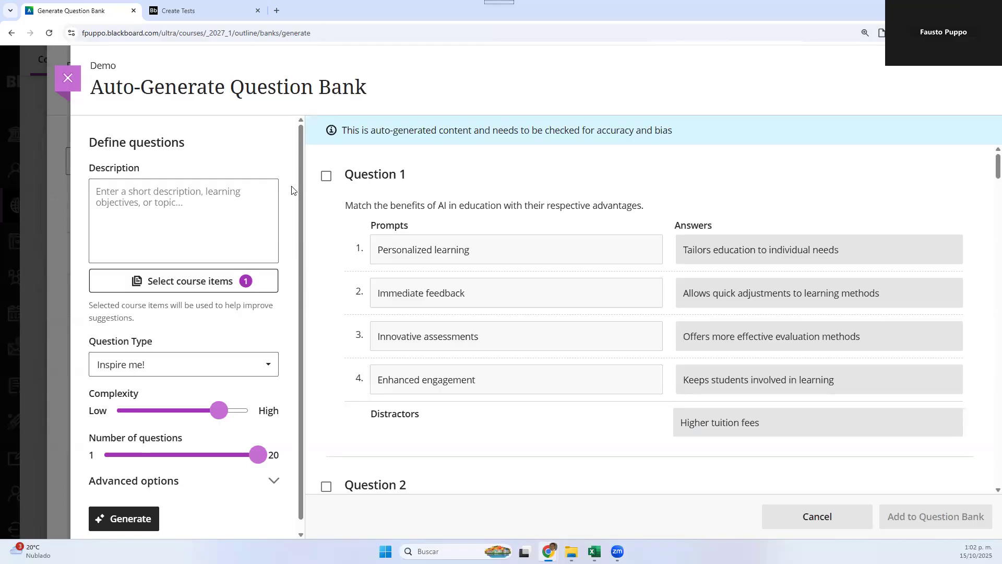
Select generated questions 1 through 10 and add them to the question bank.
click(324, 179)
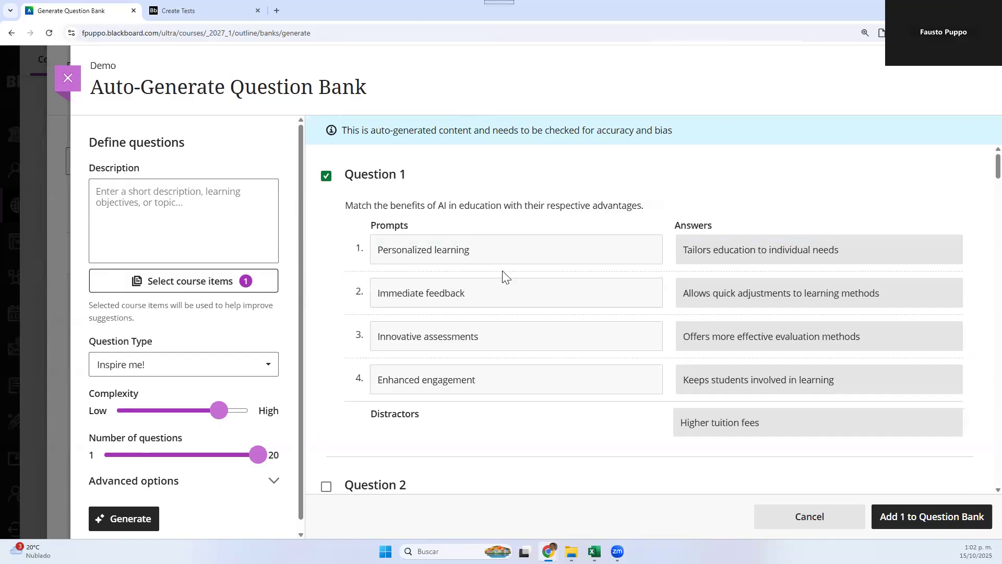
scroll(503, 278, down, 3)
click(326, 330)
scroll(397, 355, down, 4)
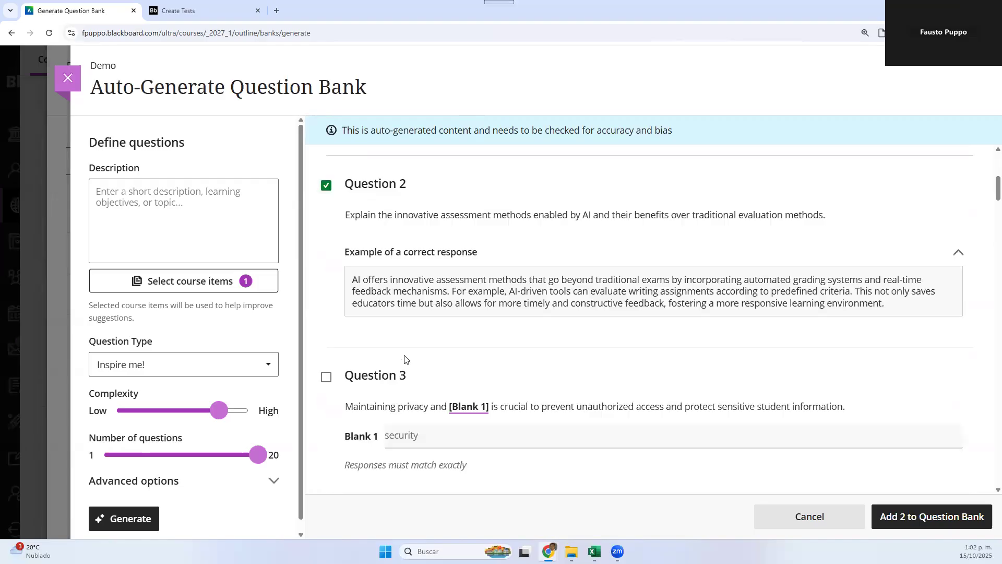
click(326, 312)
scroll(334, 443, down, 2)
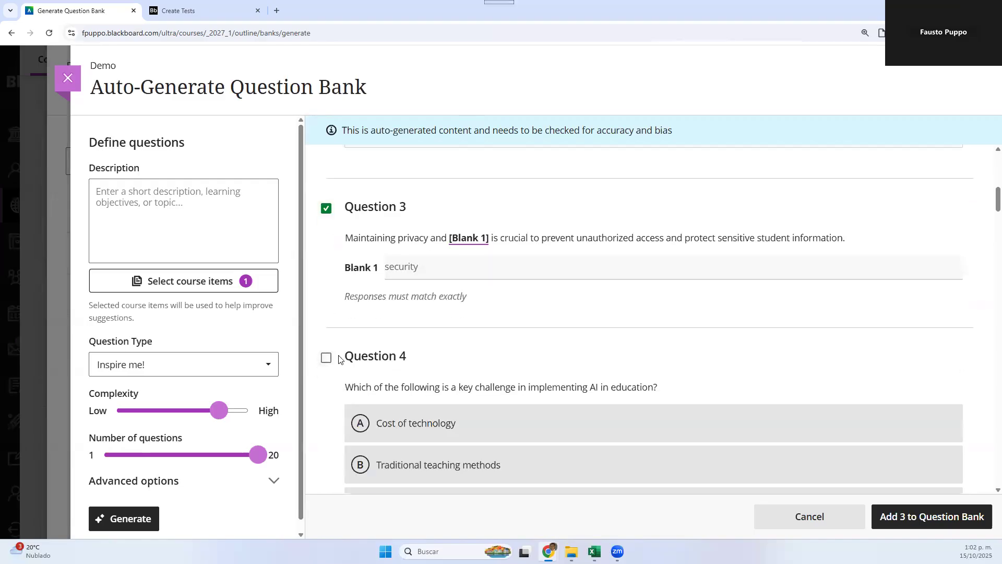
click(326, 356)
scroll(344, 400, down, 4)
click(326, 412)
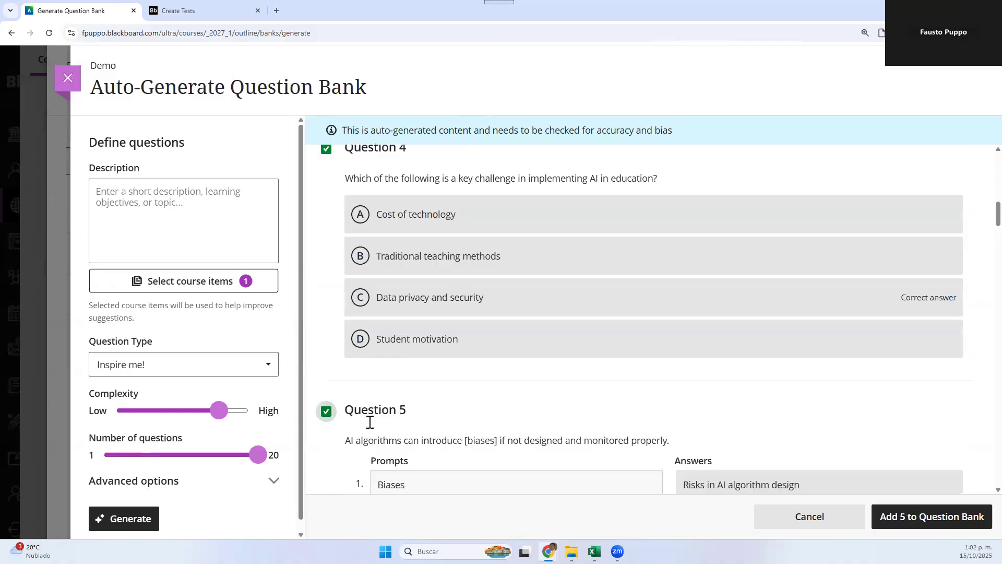
scroll(330, 402, down, 4)
click(327, 384)
scroll(343, 391, down, 5)
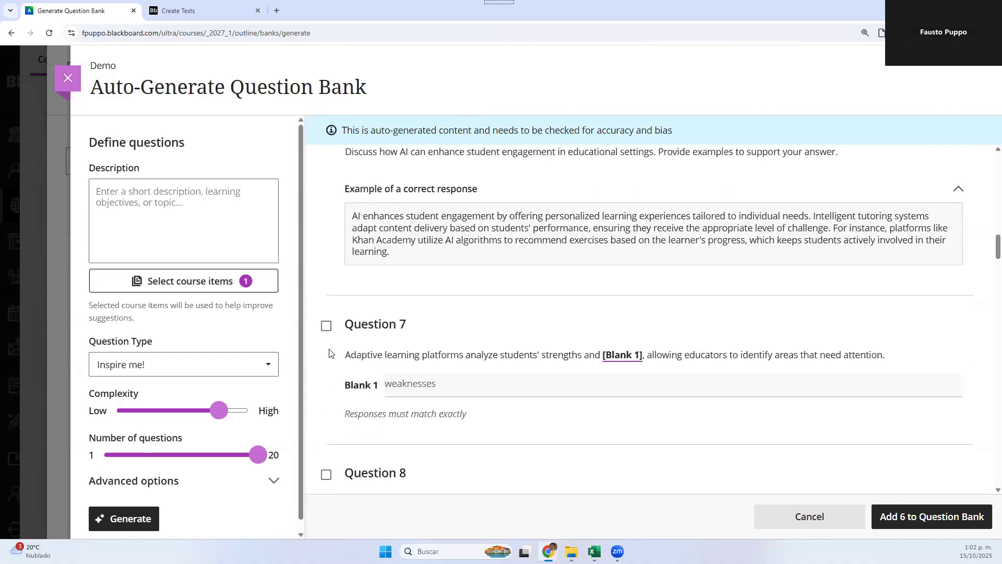
click(327, 325)
click(327, 475)
scroll(334, 396, down, 6)
click(326, 377)
scroll(346, 412, down, 7)
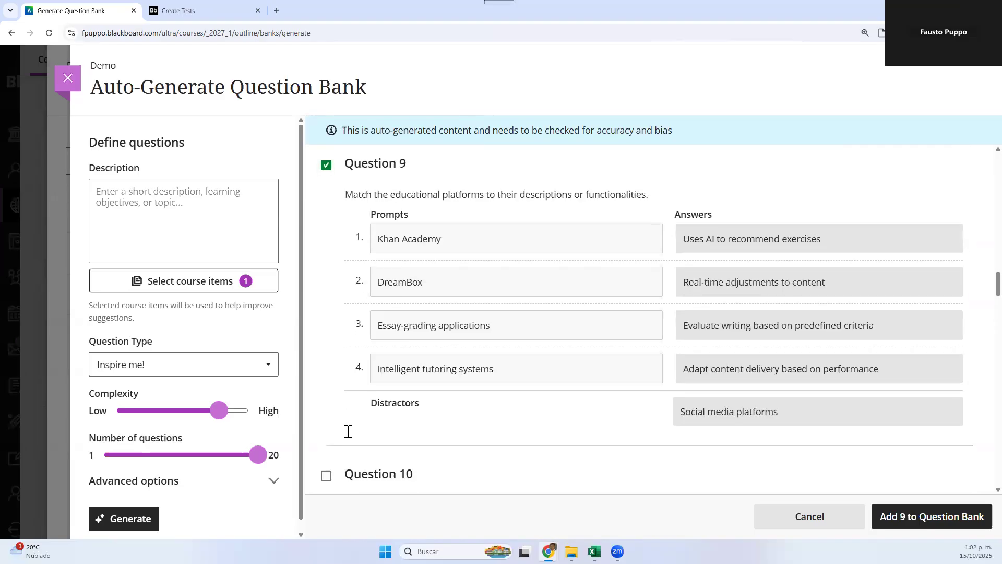
click(328, 324)
click(925, 514)
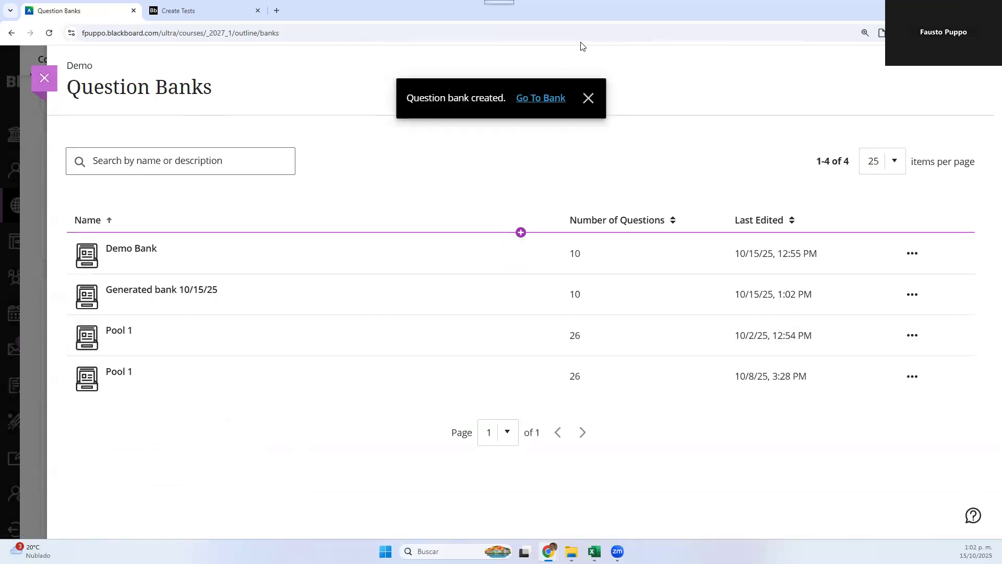
Return to the course content, open the Sample Test in Module 2, and dismiss the notification.
click(46, 79)
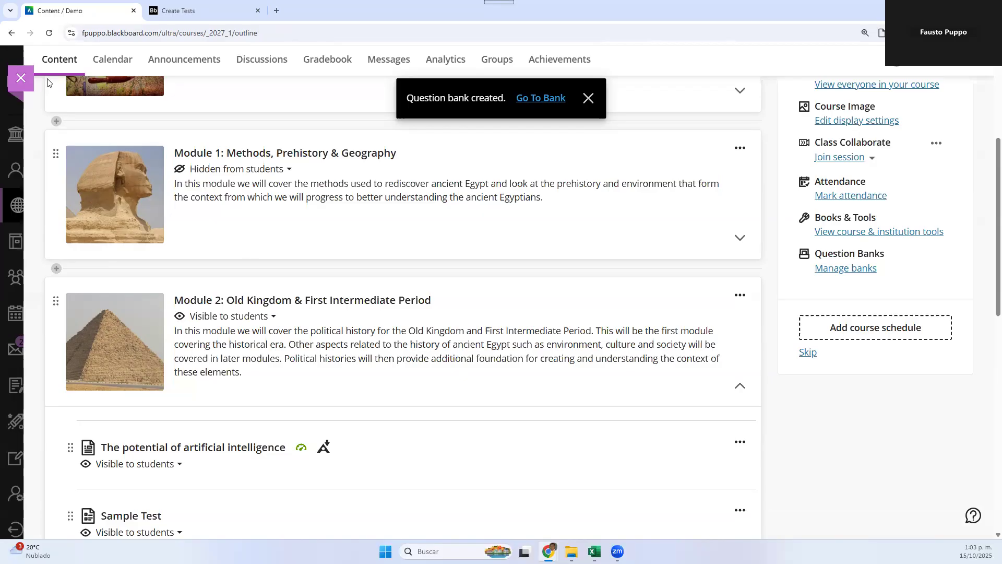
scroll(47, 83, down, 2)
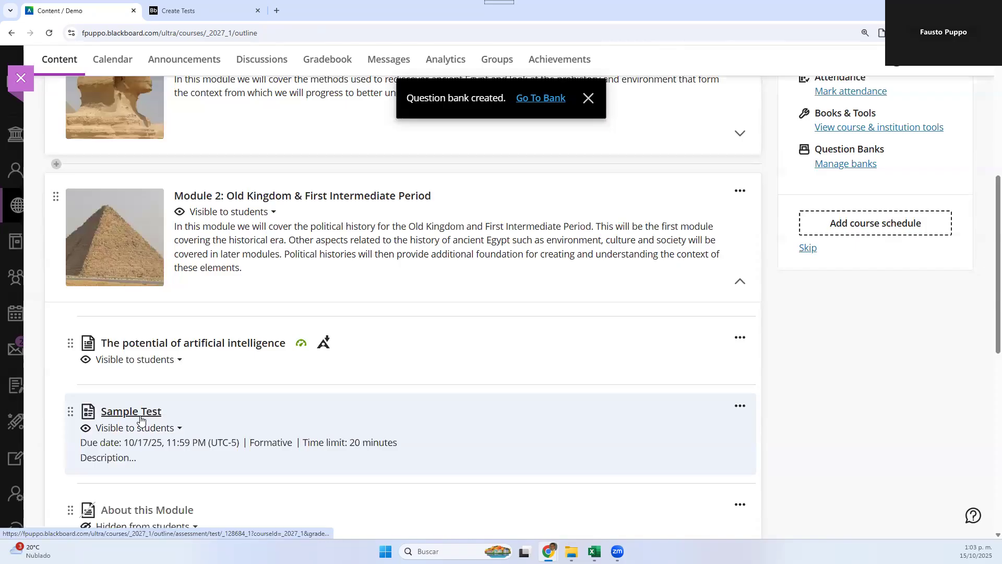
click(141, 417)
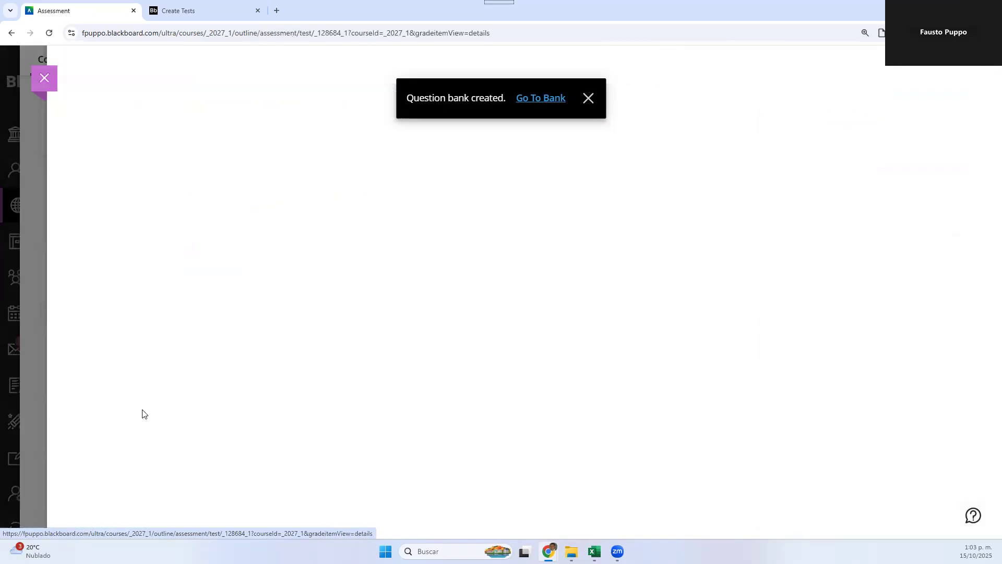
click(589, 99)
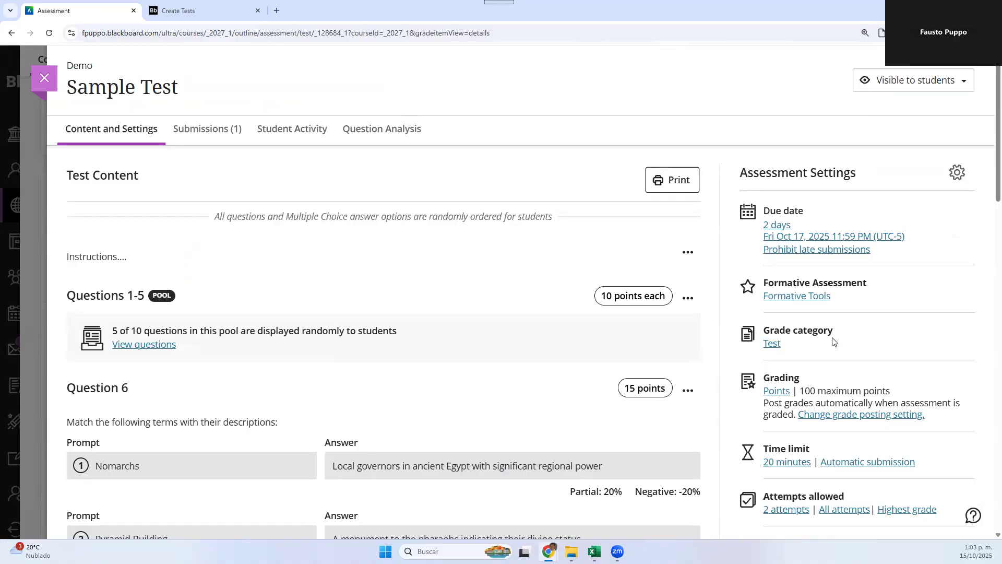
Enable SafeAssign in the Sample Test's settings, allow students to view the Originality Report for their attempts, and save the settings.
click(955, 175)
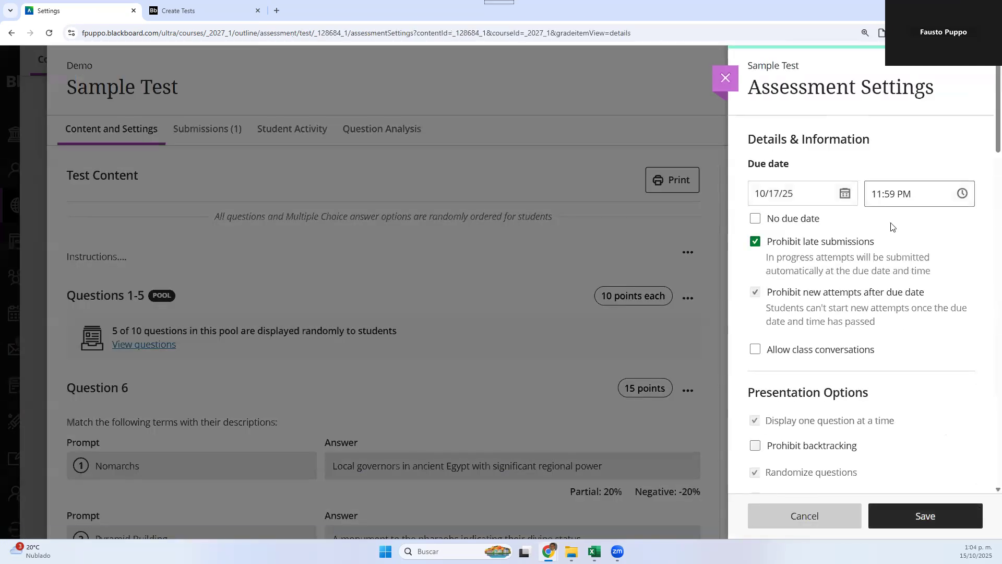
scroll(875, 324, down, 5)
scroll(875, 324, down, 20)
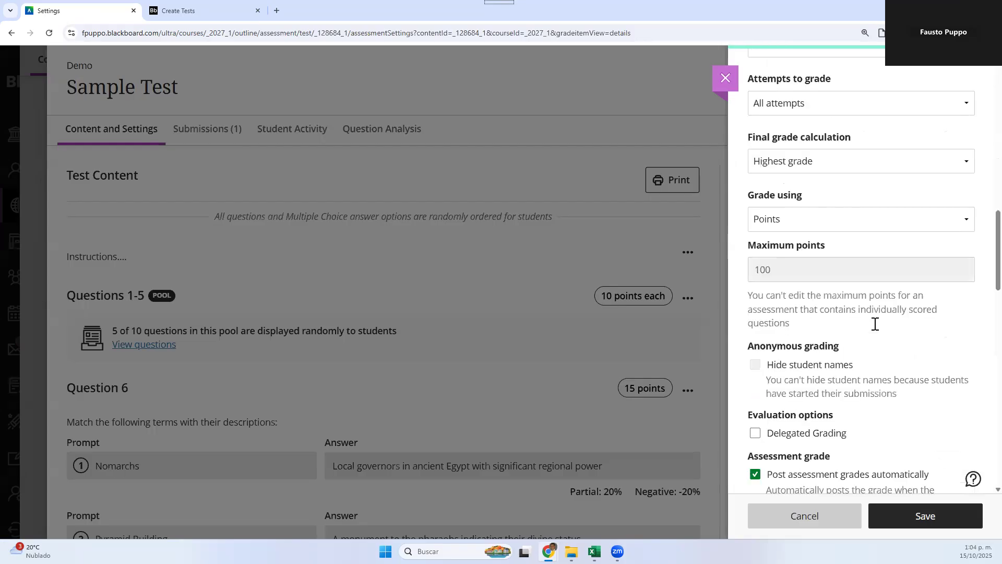
scroll(875, 324, down, 4)
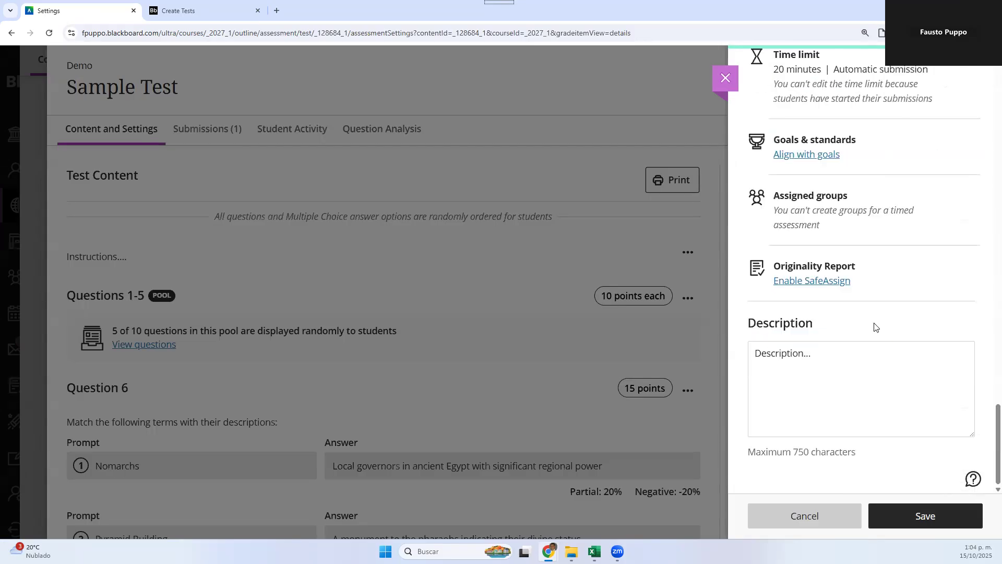
click(797, 282)
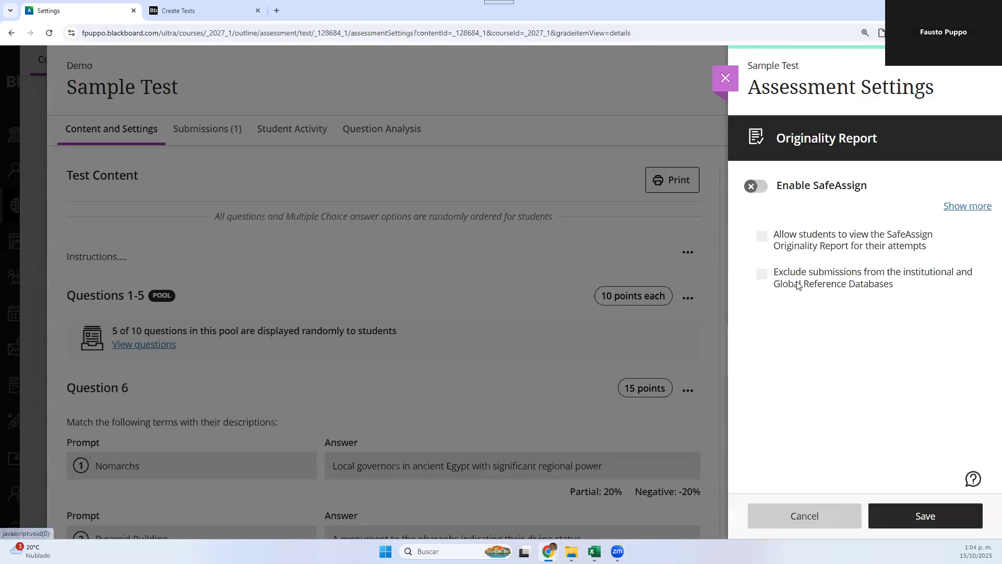
click(762, 193)
click(763, 238)
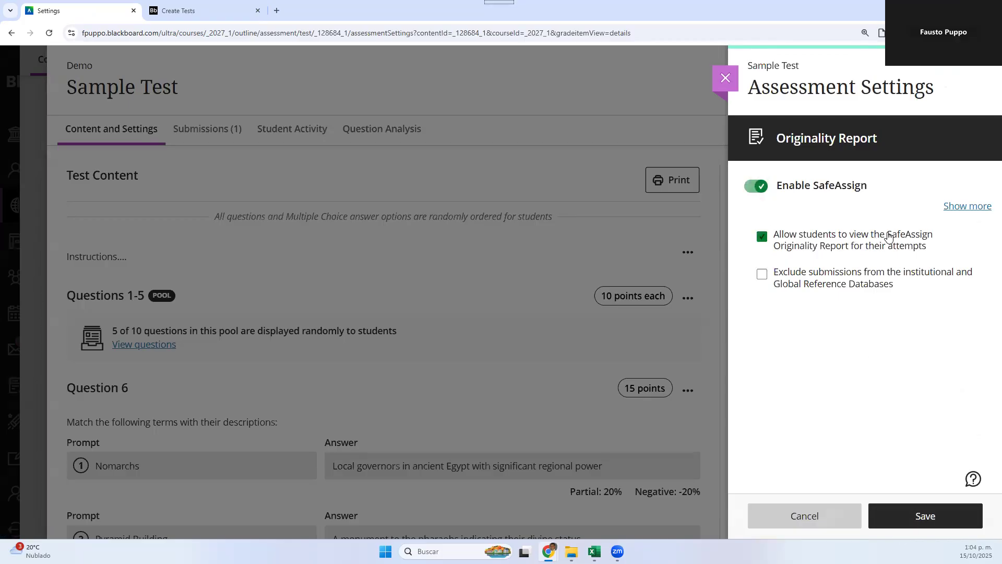
click(898, 526)
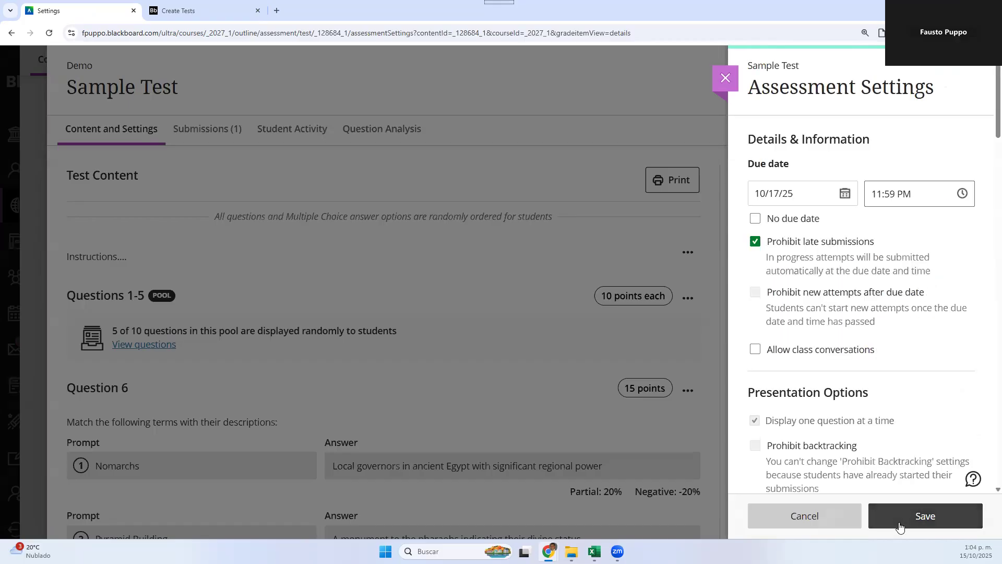
click(899, 526)
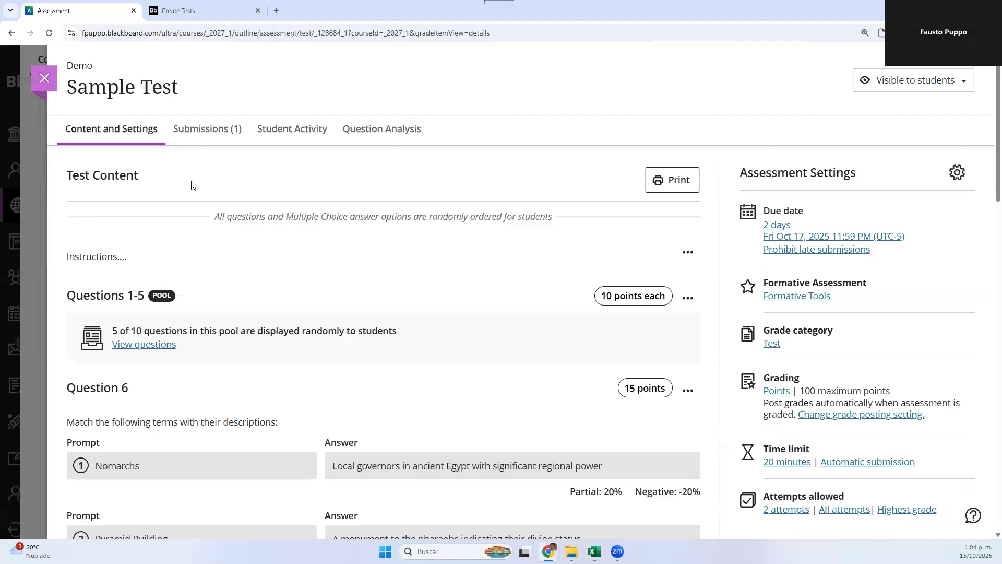
Close the Sample Test and open the management page for the course's question banks.
click(44, 78)
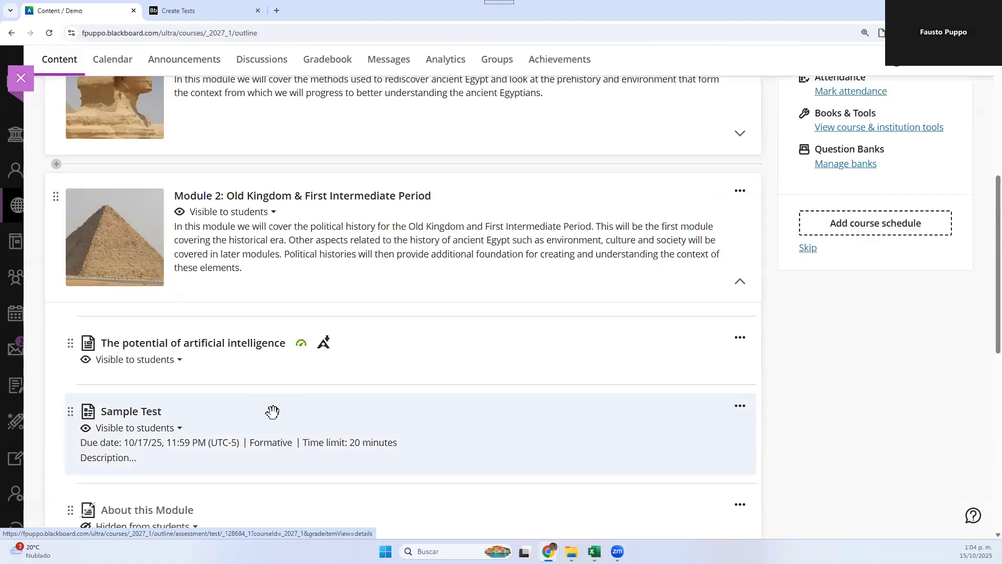
scroll(372, 452, down, 5)
scroll(819, 280, up, 6)
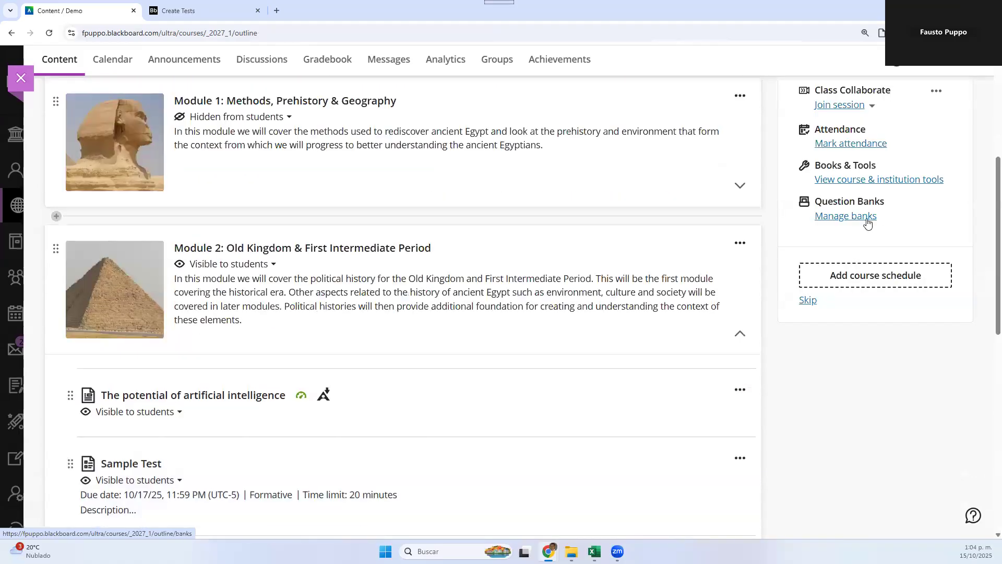
click(867, 219)
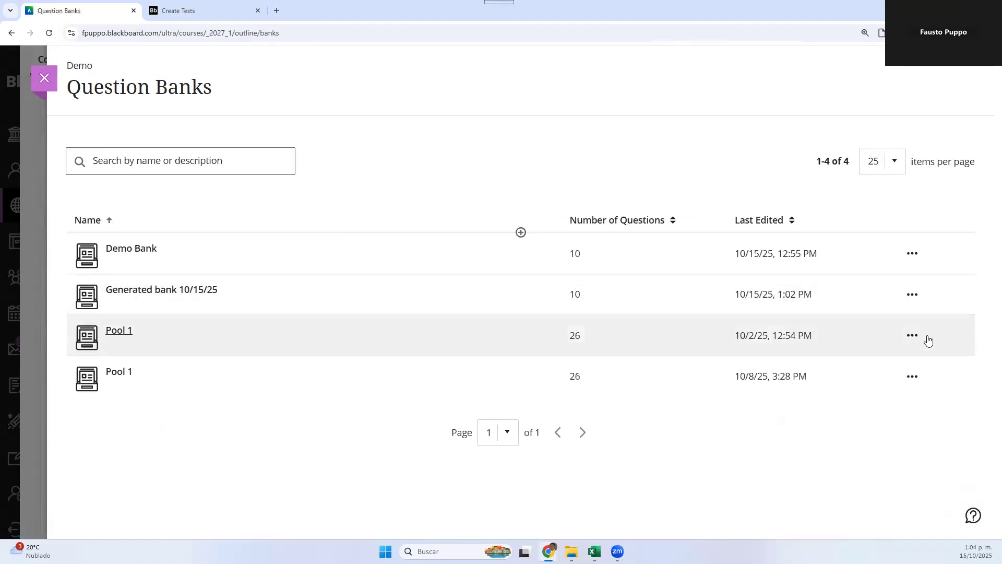
Delete both question banks named Pool 1 and confirm each deletion.
click(913, 336)
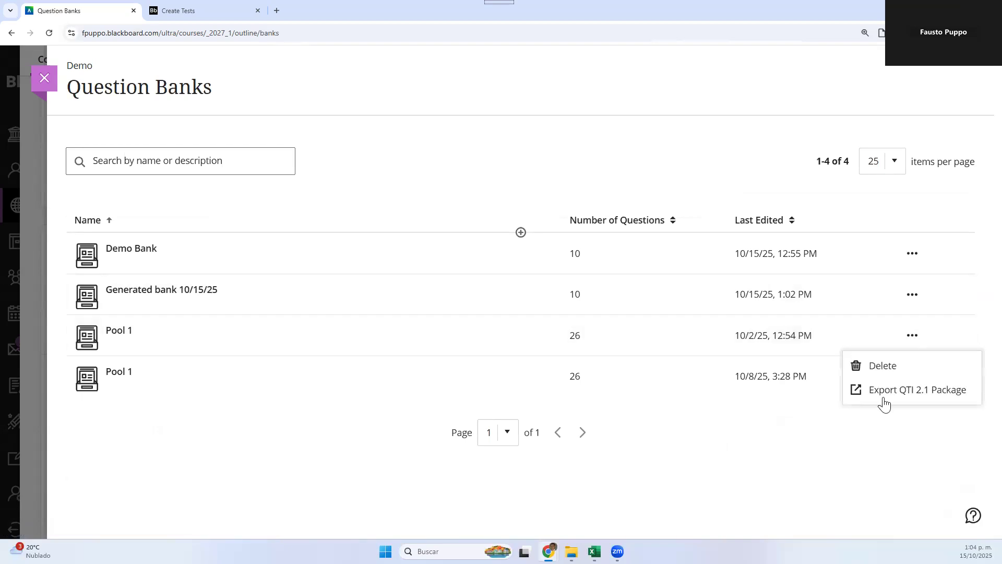
click(882, 367)
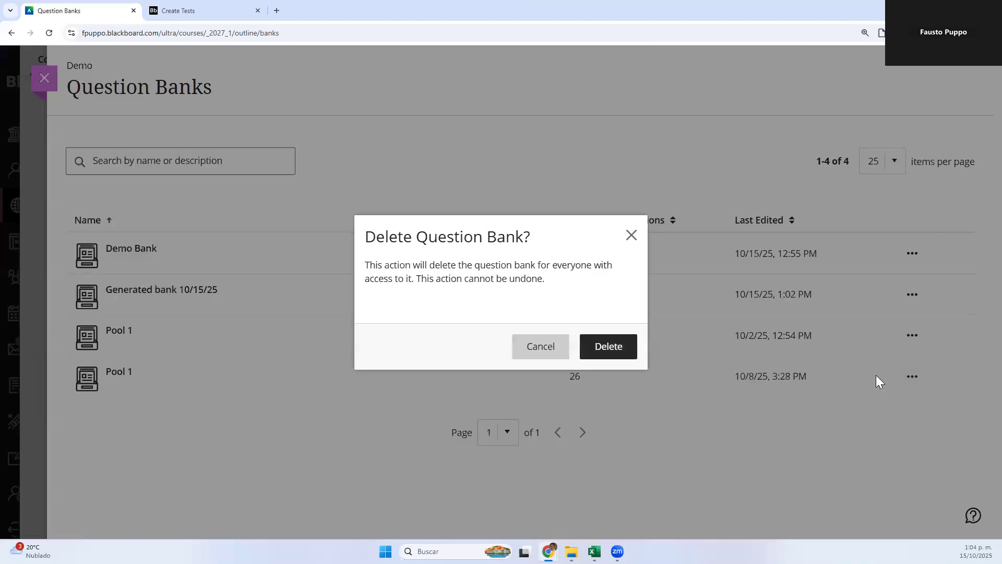
key(Return)
click(911, 336)
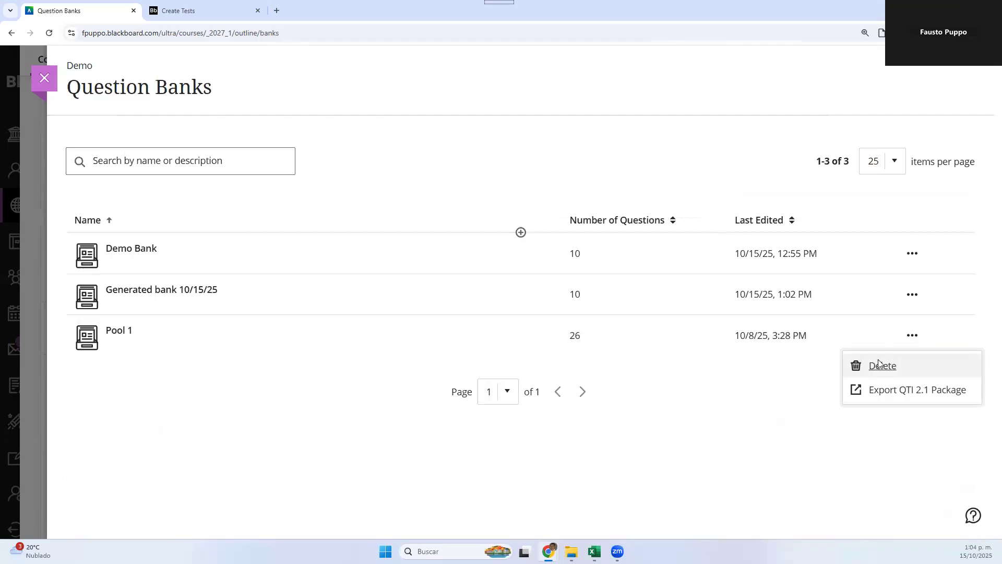
click(881, 366)
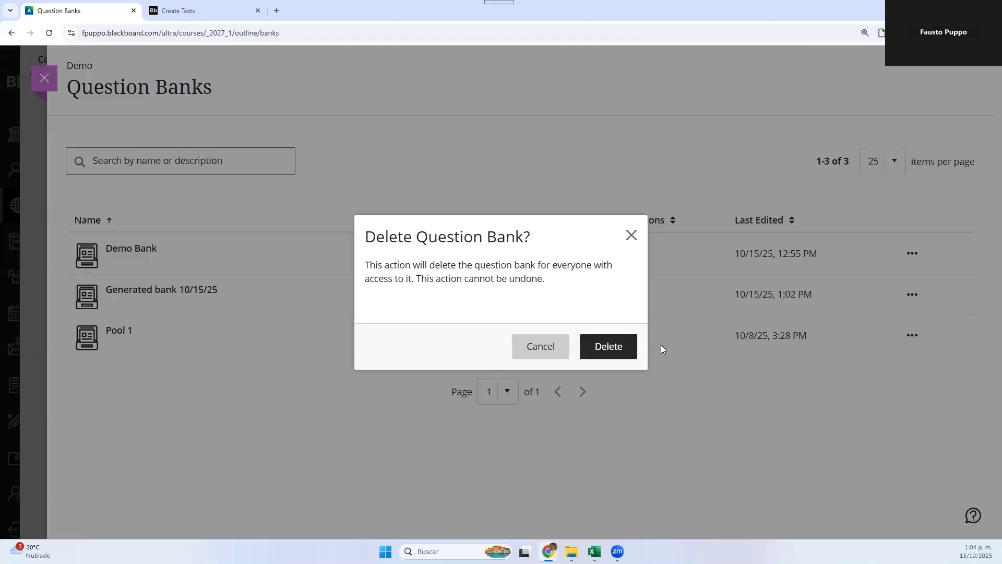
click(626, 347)
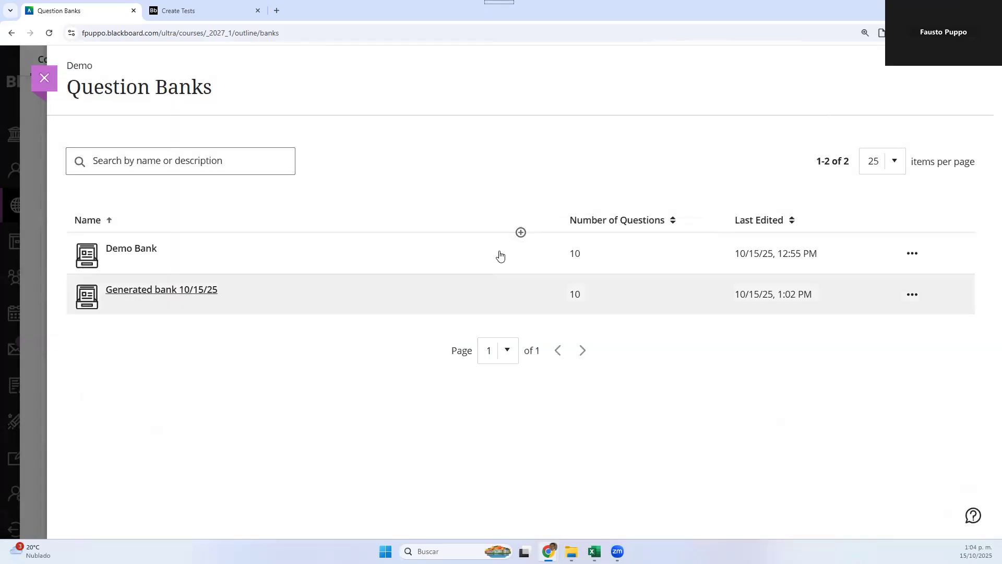
View the options for adding a question bank, then return to the course content at Module 2.
click(521, 232)
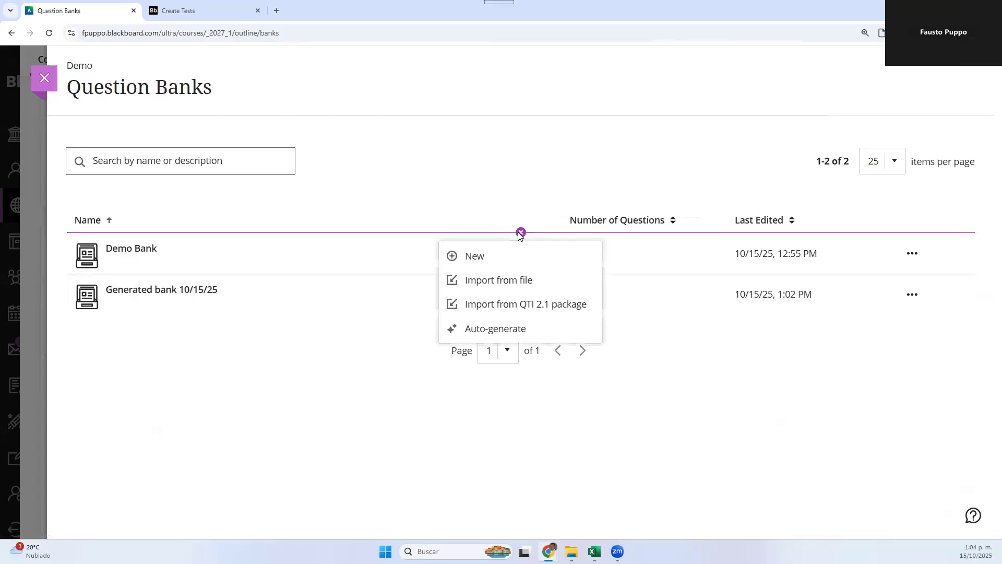
click(44, 120)
click(42, 79)
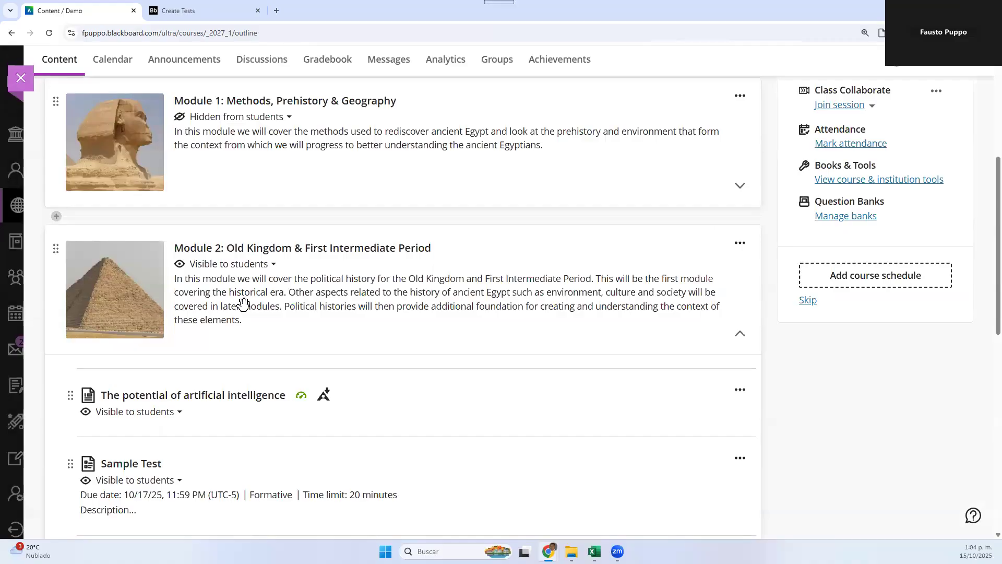
scroll(422, 448, down, 2)
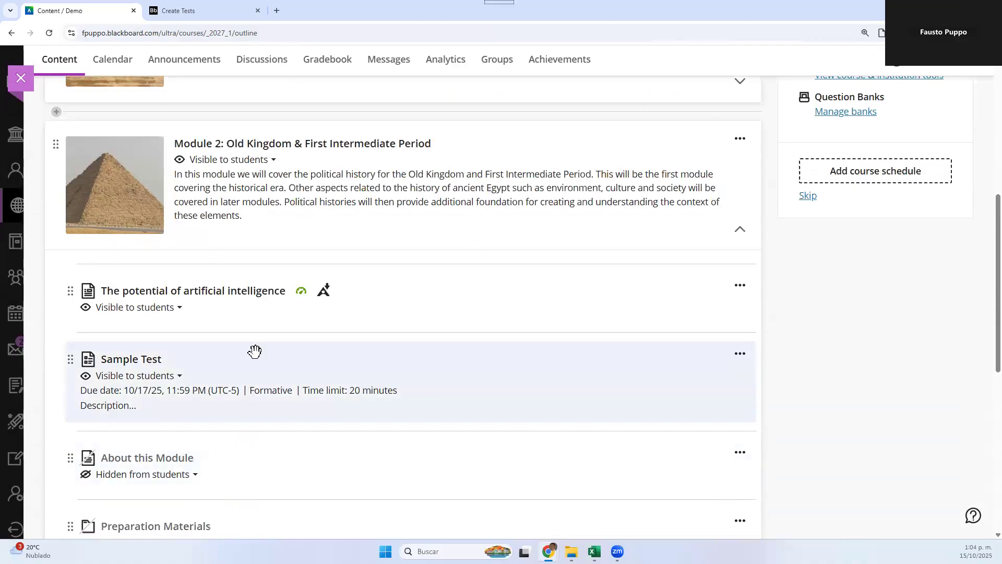
scroll(380, 103, up, 1)
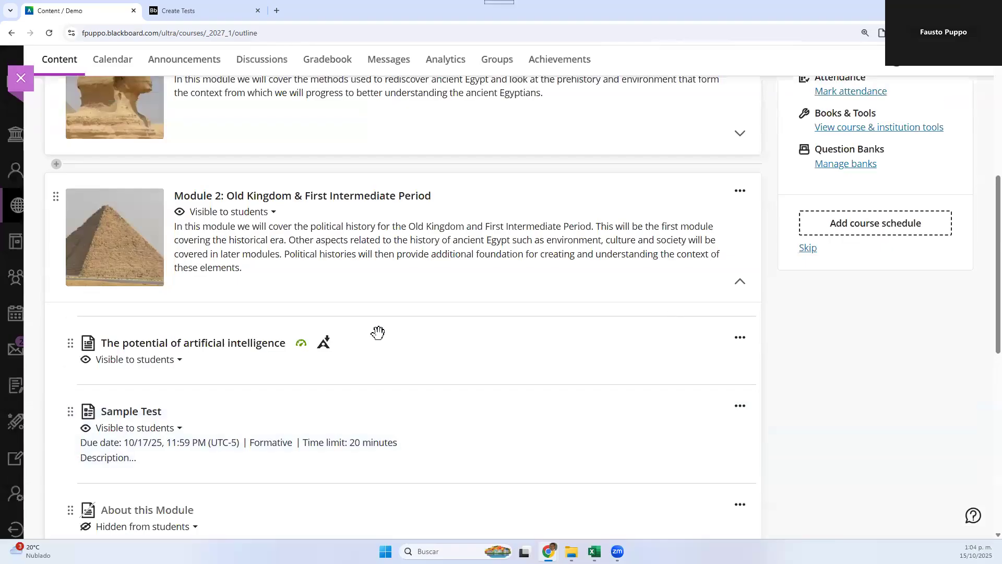
Start copying content to the beginning of Module 2, searching courses for "egypt" and opening Egypt Original (Egypt_Original_Data_FP) as the source.
click(376, 316)
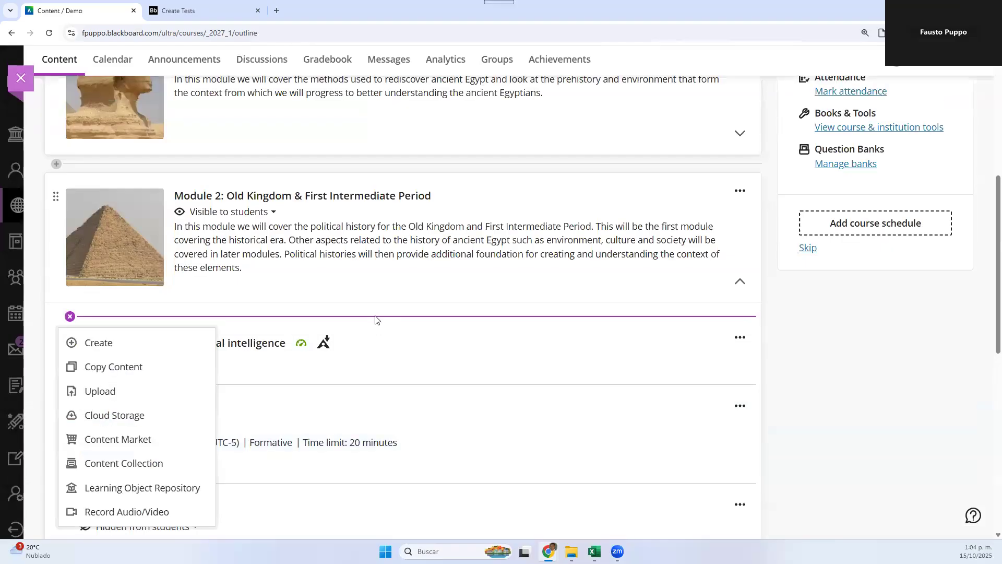
click(113, 369)
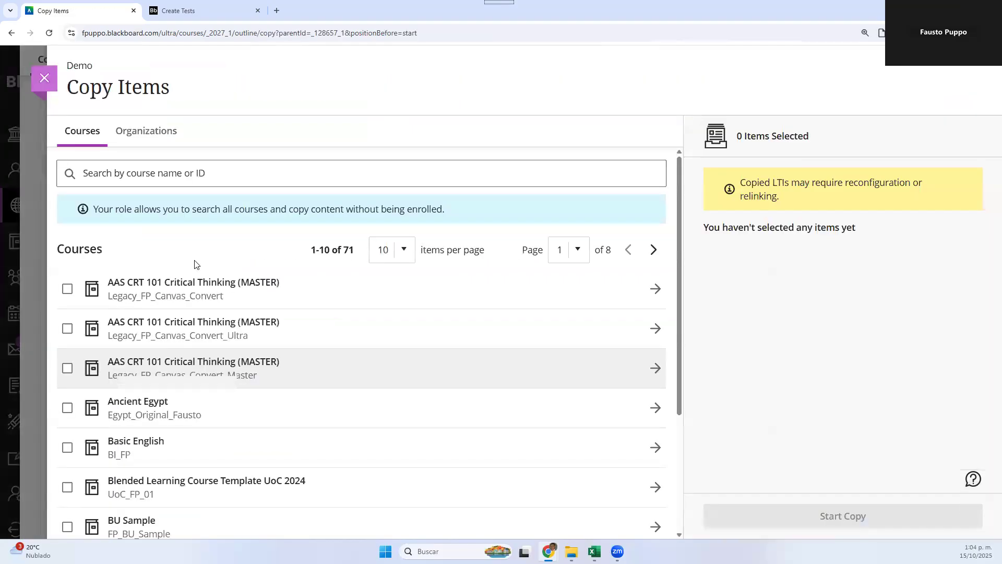
click(259, 181)
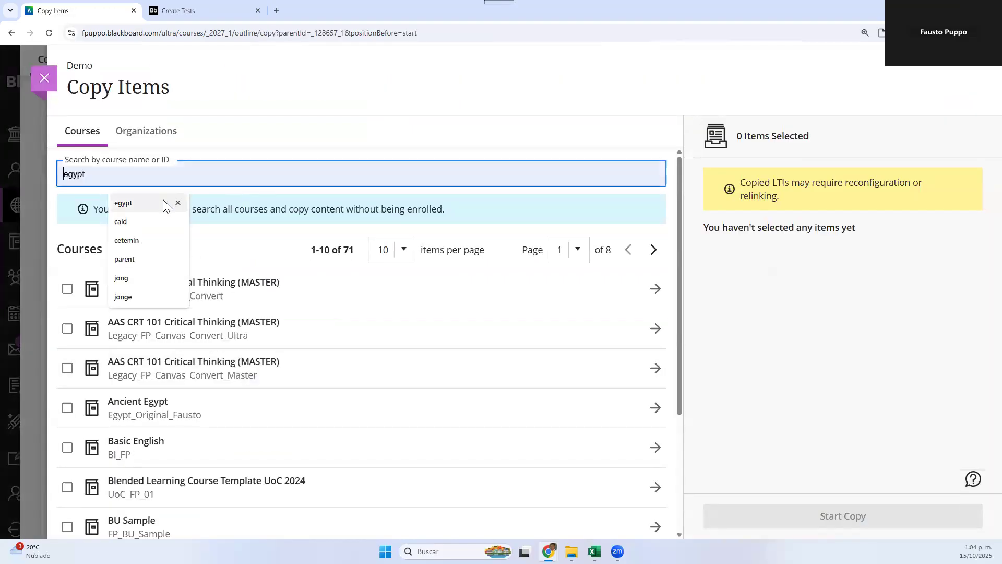
click(163, 201)
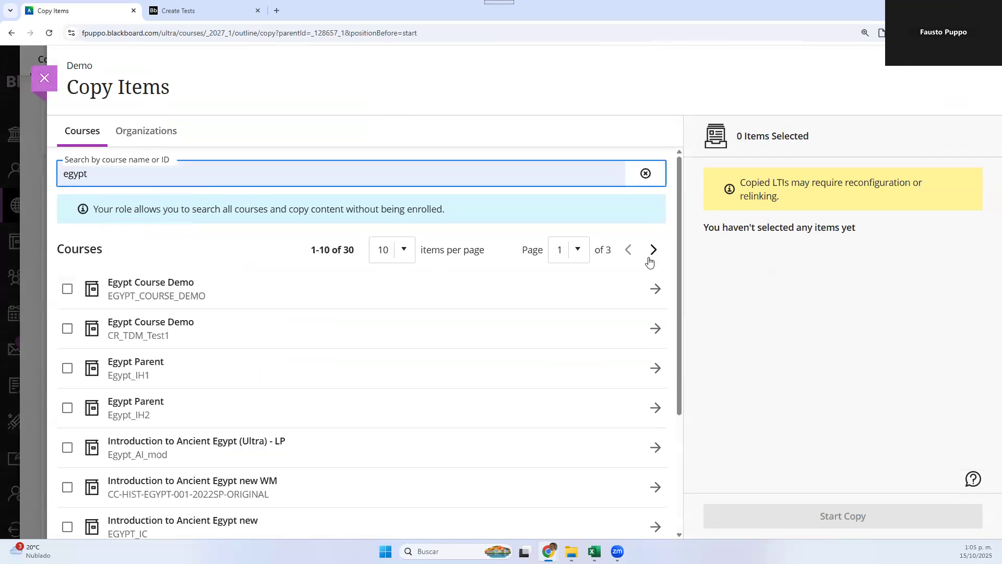
click(655, 250)
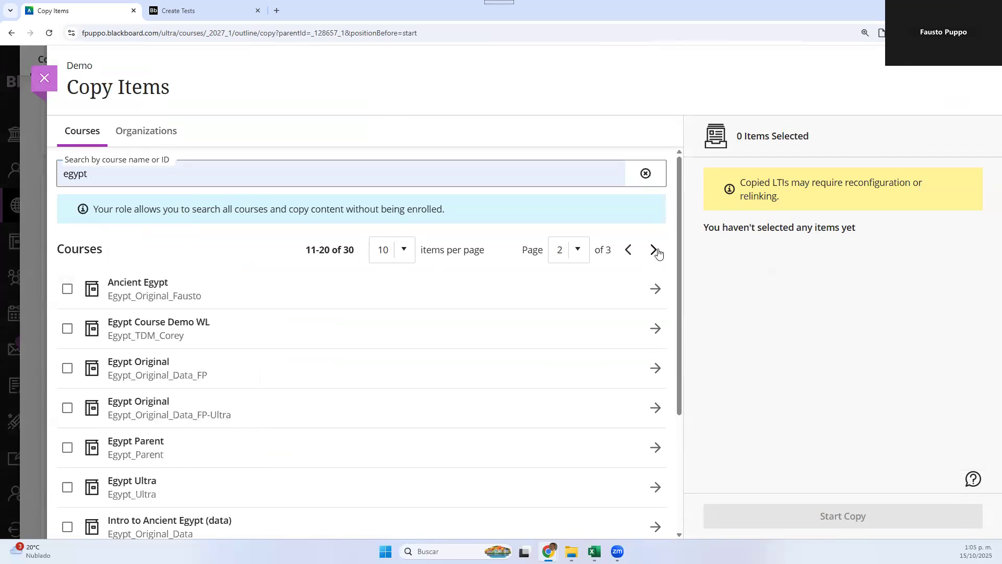
click(375, 367)
Select Exam 2 (images) from the source course's Tests folder for copying.
scroll(185, 324, down, 3)
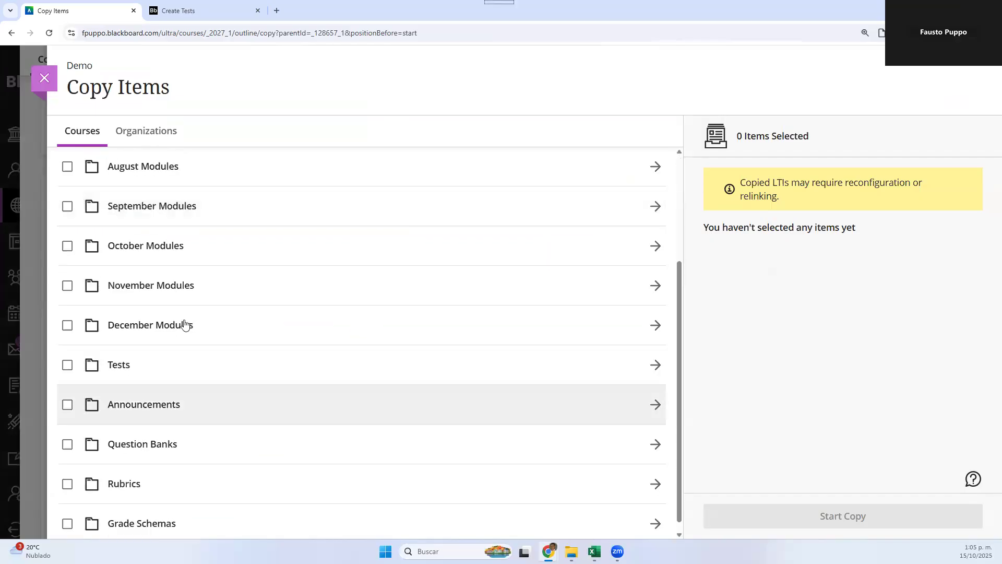
click(189, 354)
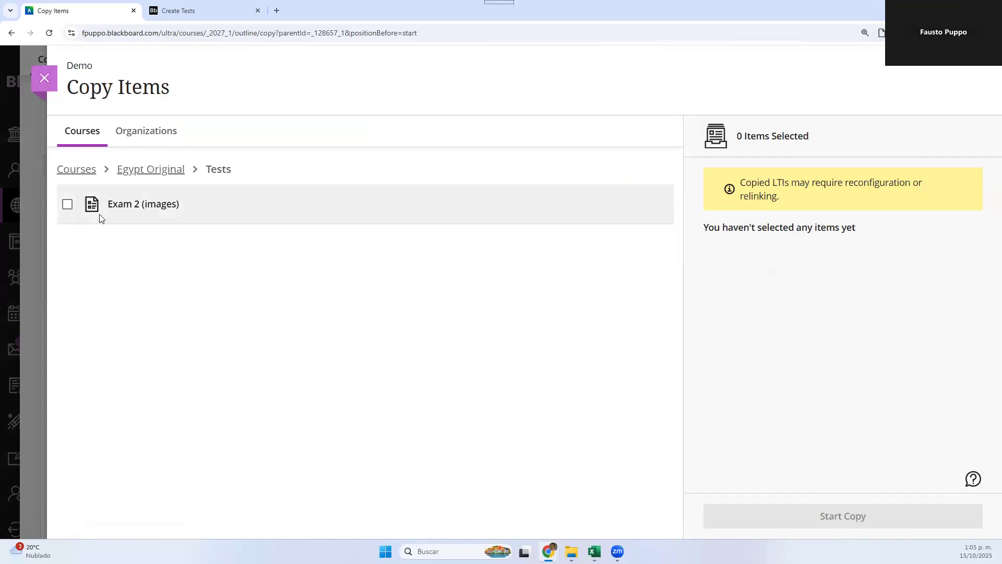
click(68, 204)
Add Pool 1 from Egypt Original's Question Banks folder to the selected items and start the copy.
click(123, 171)
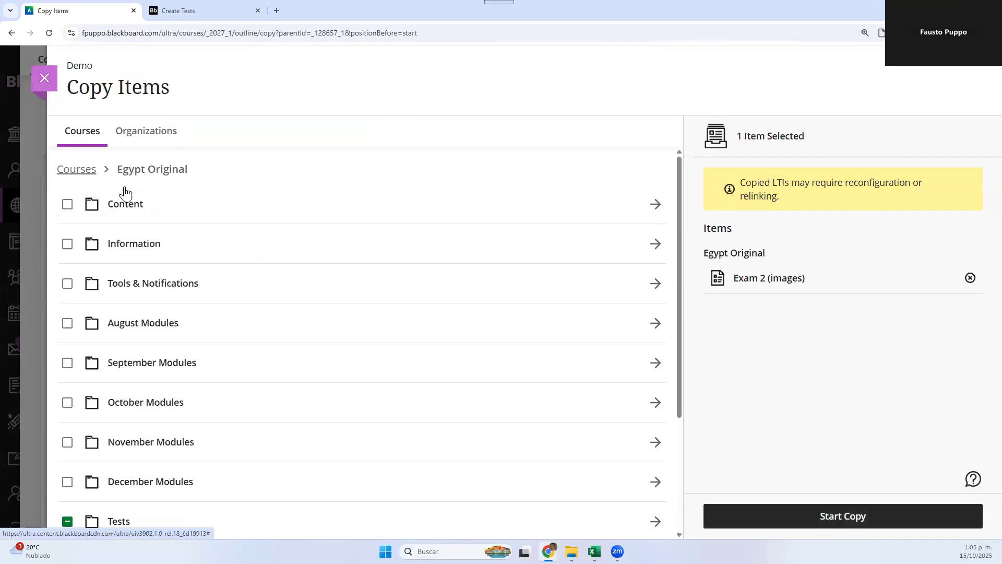
scroll(186, 472, down, 3)
scroll(186, 473, down, 1)
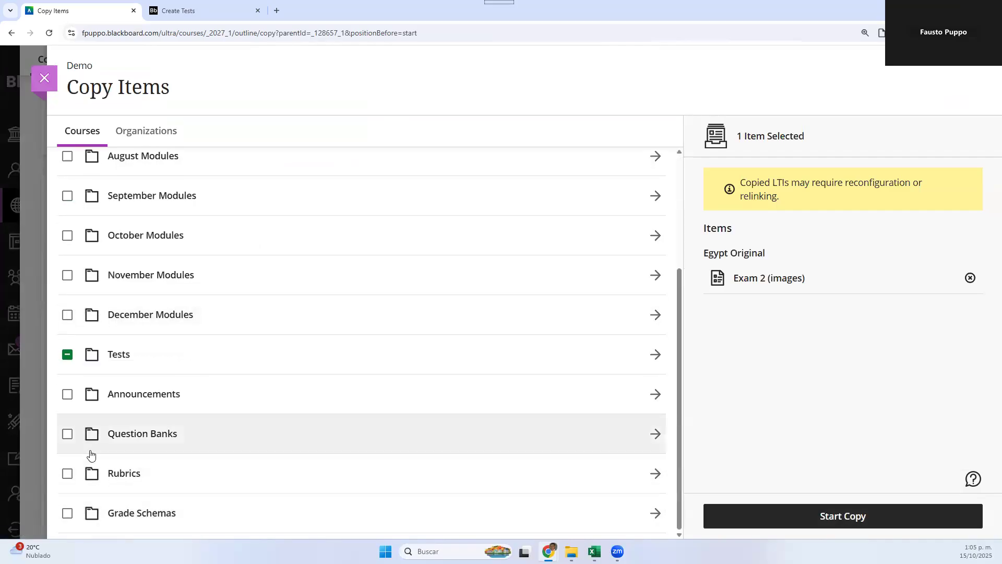
click(231, 442)
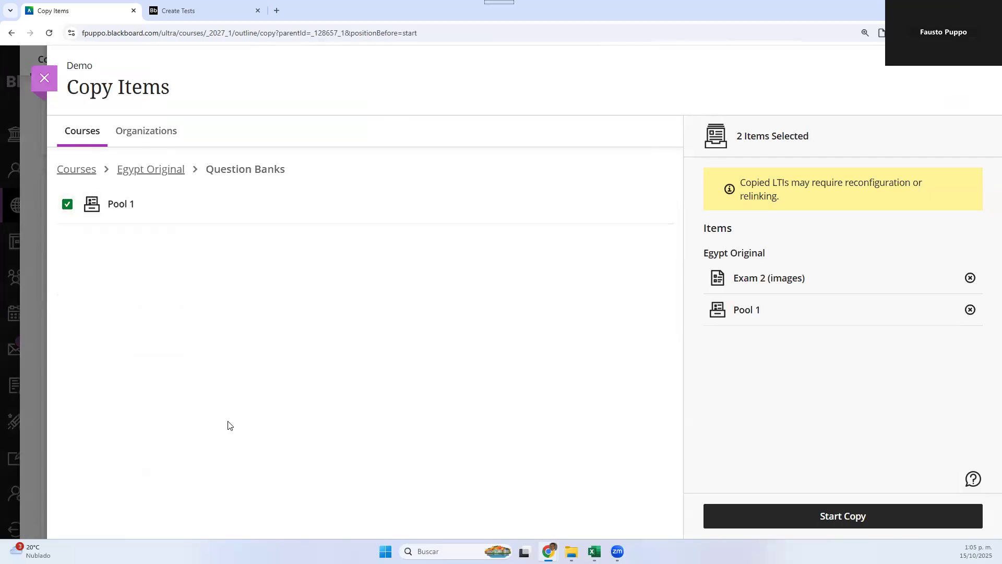
click(848, 522)
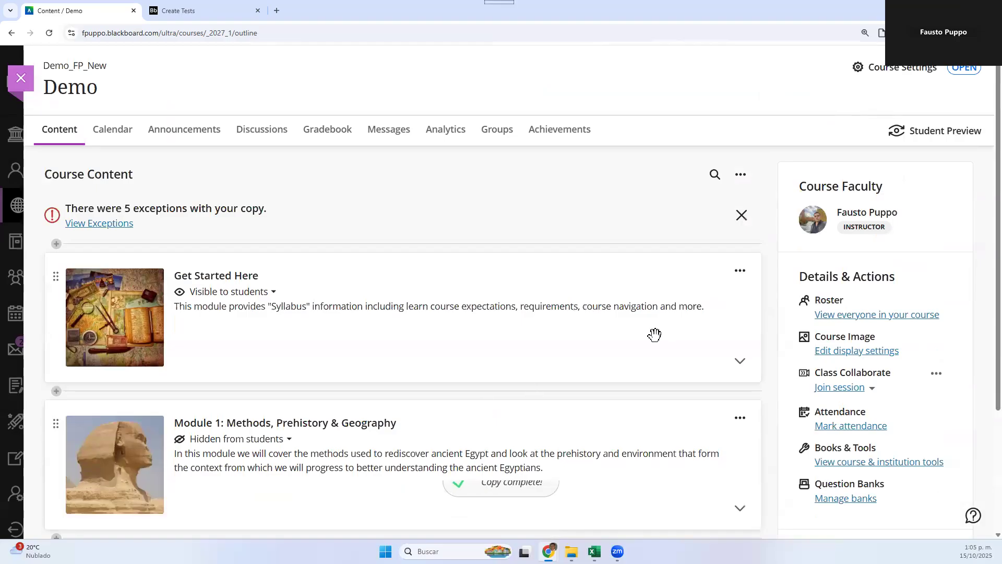
Look over the course content after the copy and dismiss the copy exceptions notice.
scroll(655, 374, down, 3)
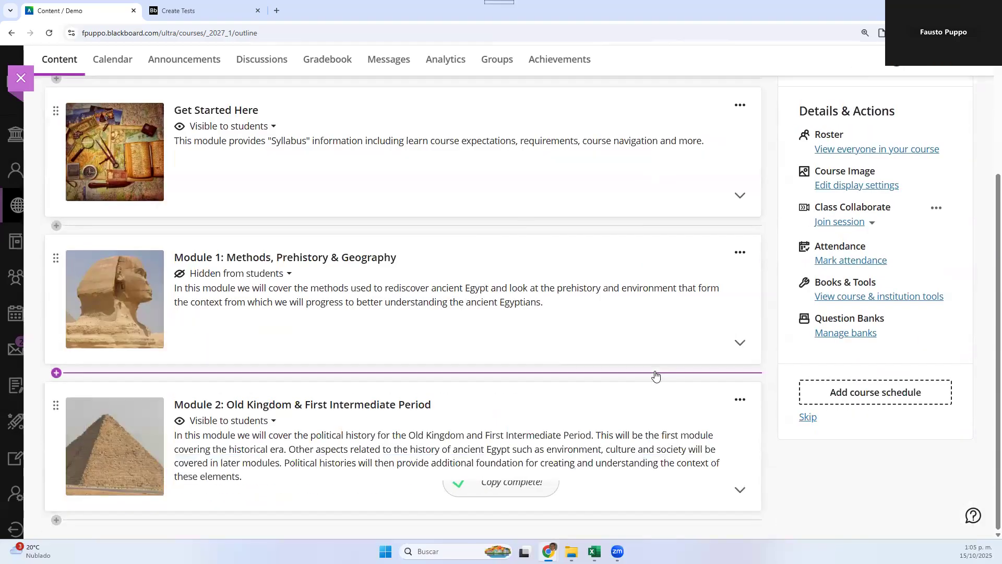
scroll(495, 271, up, 3)
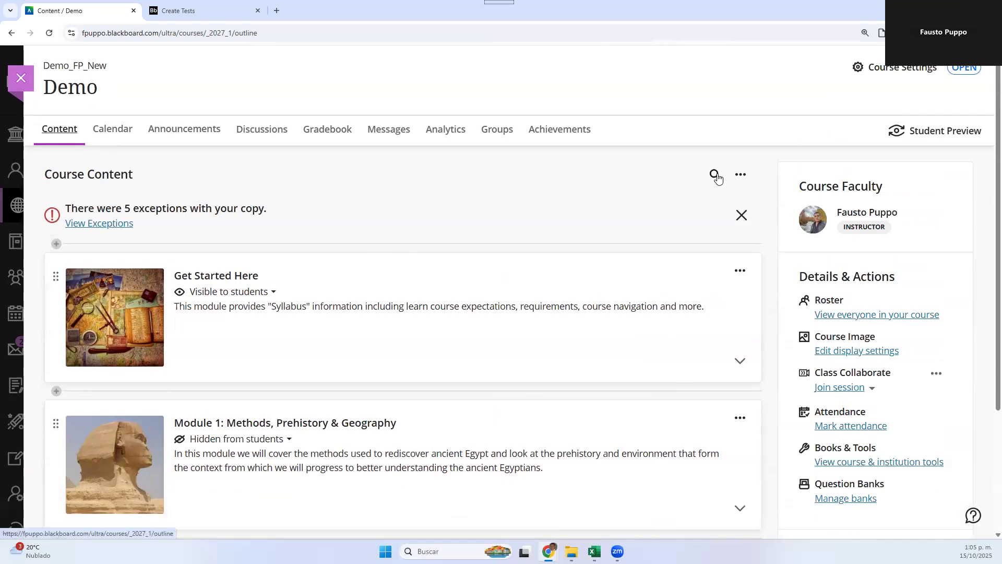
click(741, 215)
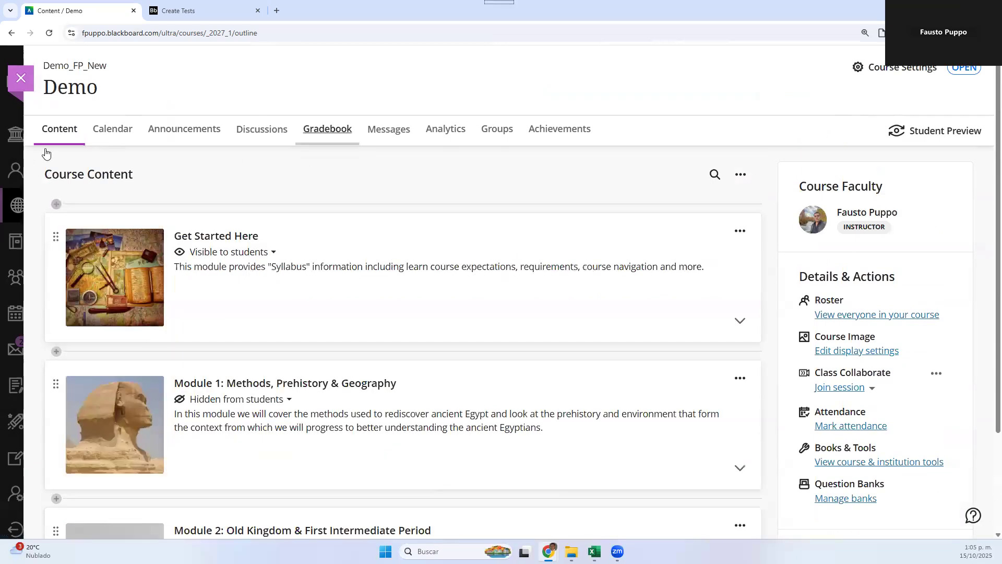